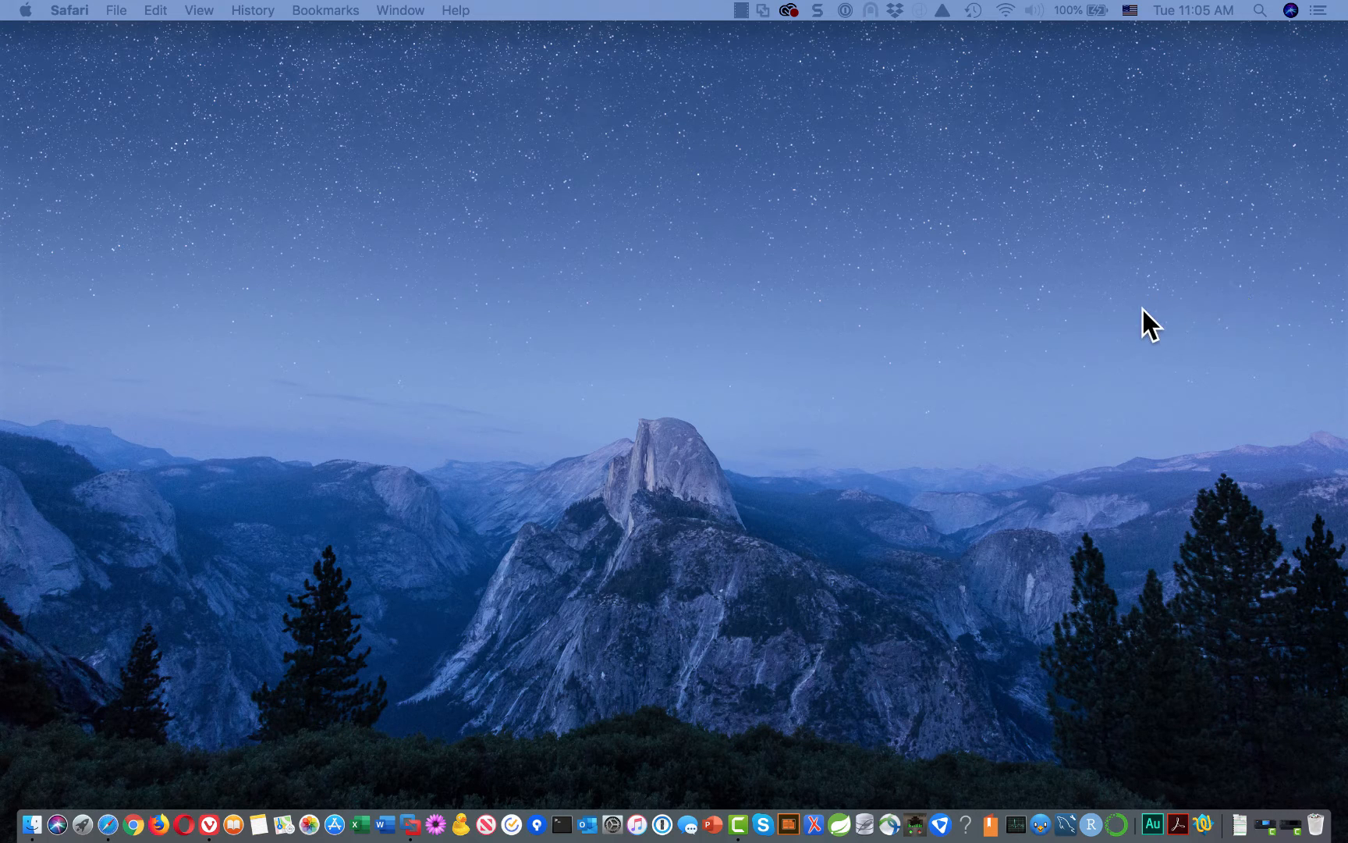
# Step: In Safari, open the CourseInfo site and bring up the Fall 2019 Illinois IS590-WFO schedule page for week 1
pyautogui.click(108, 825)
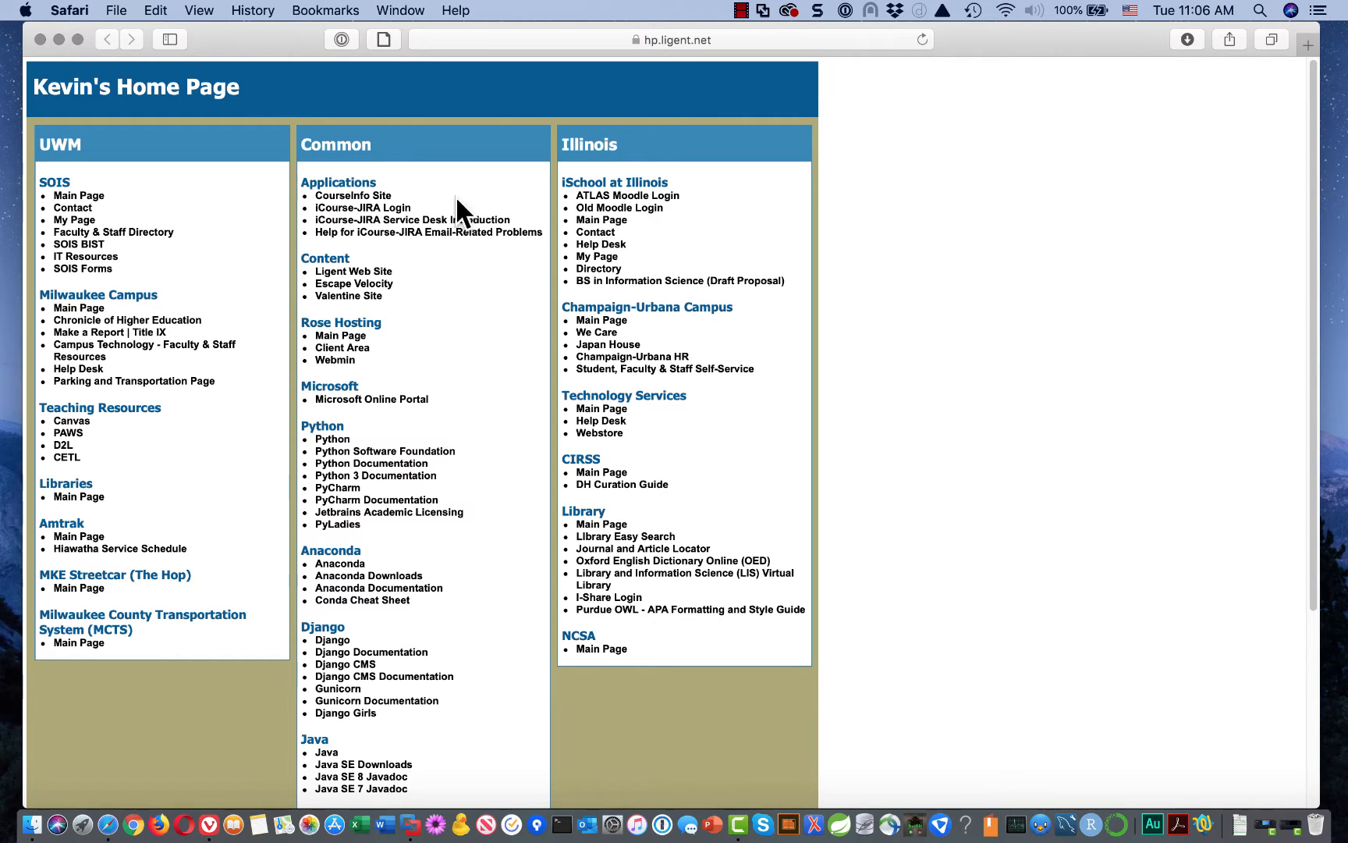
pyautogui.click(375, 197)
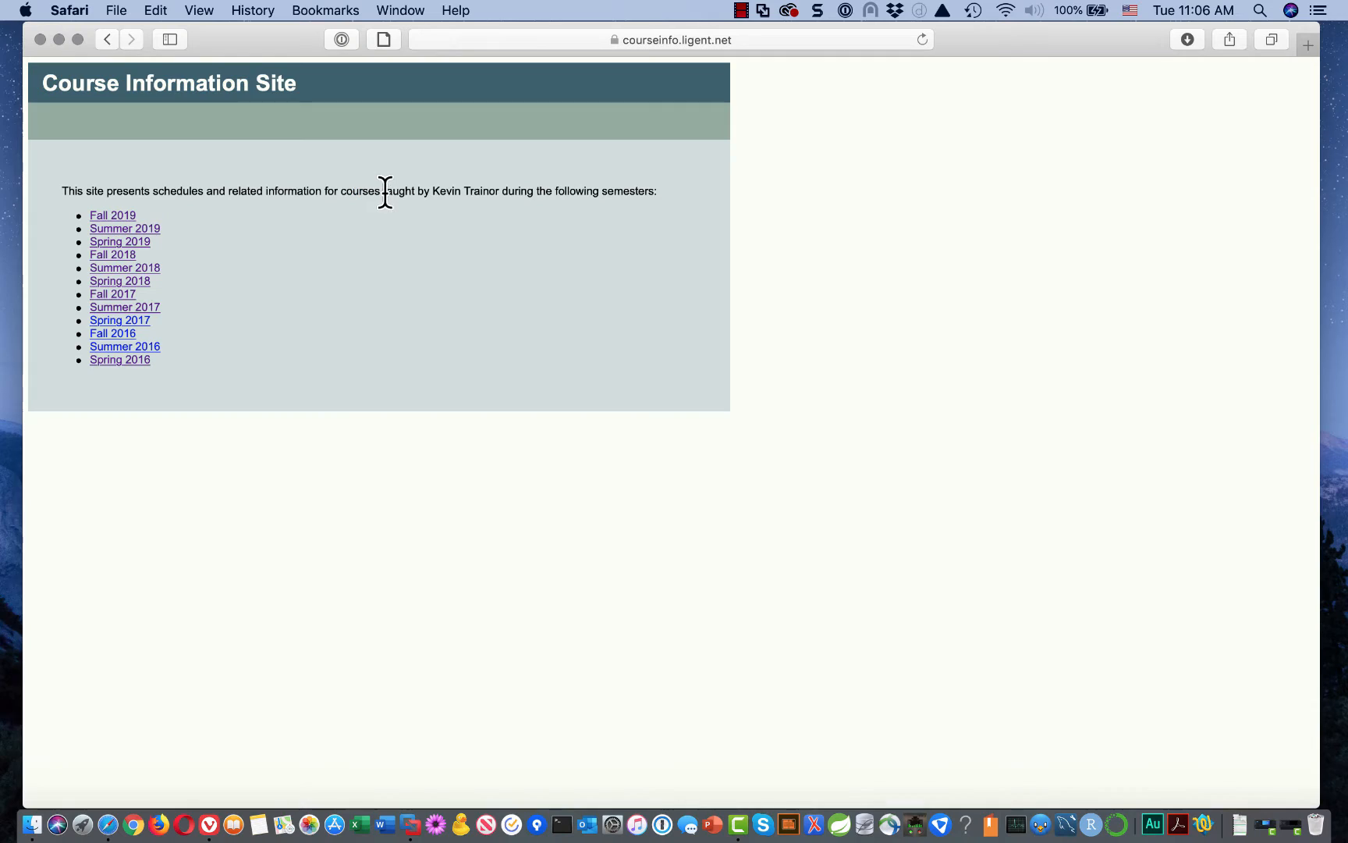
pyautogui.click(121, 216)
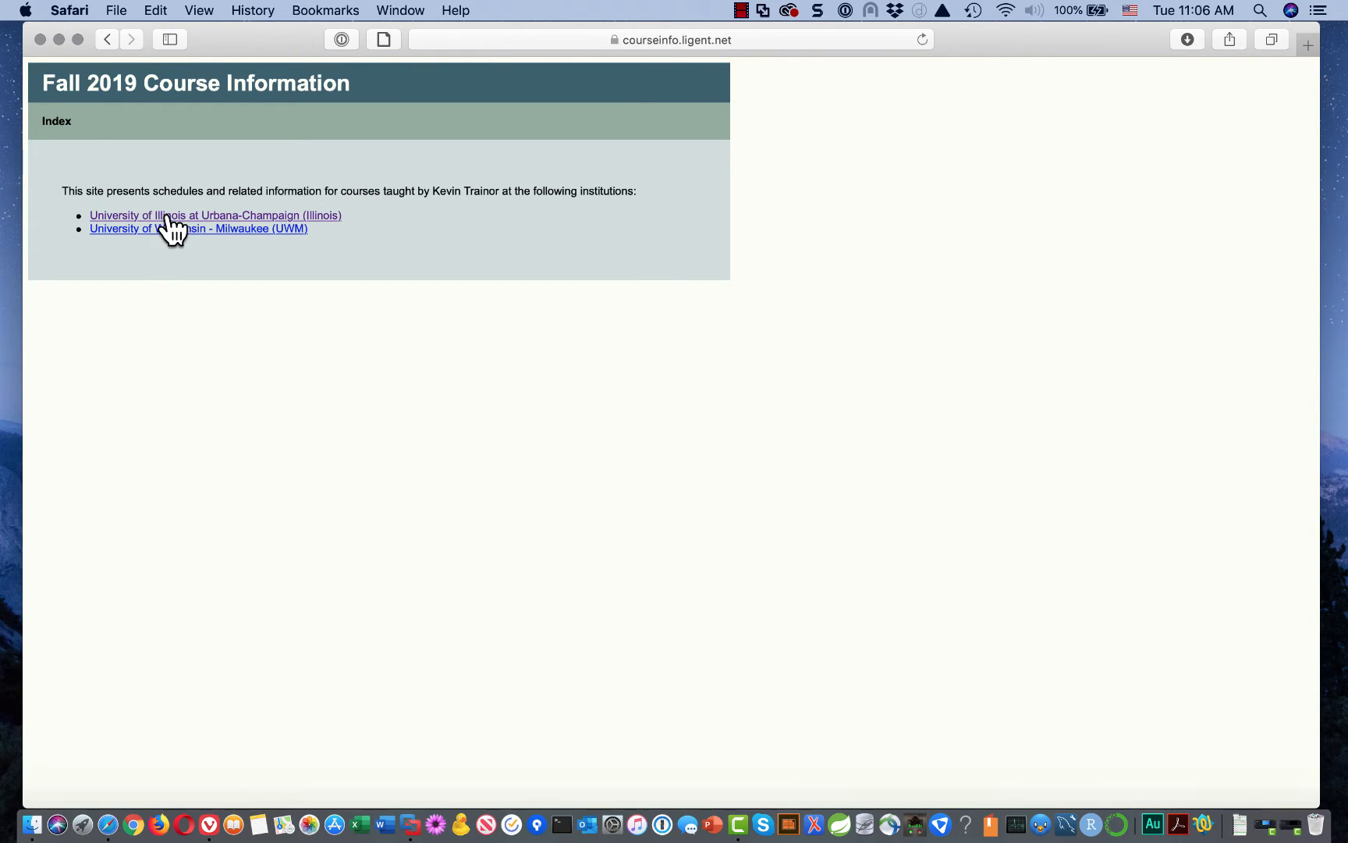
pyautogui.click(167, 216)
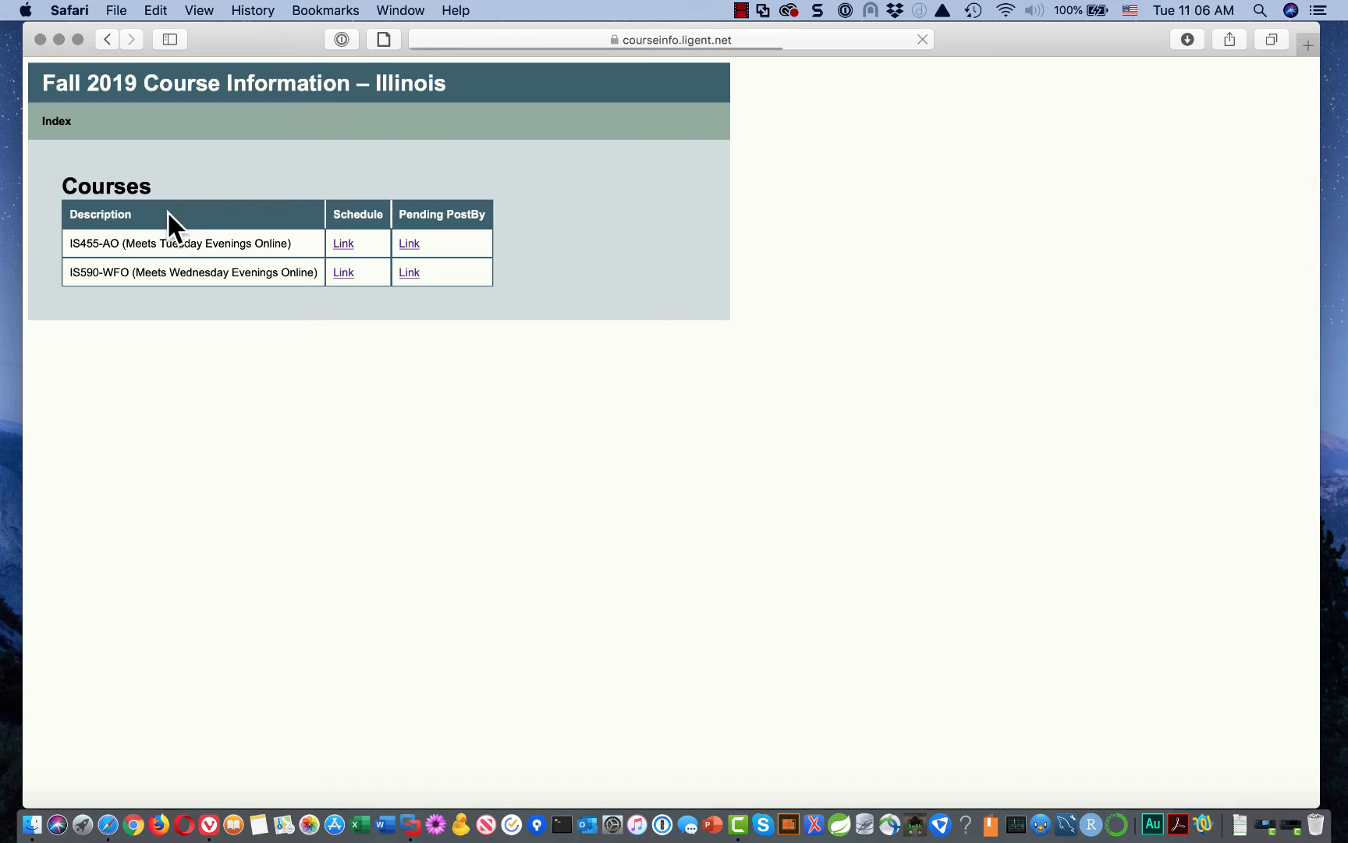
pyautogui.click(346, 273)
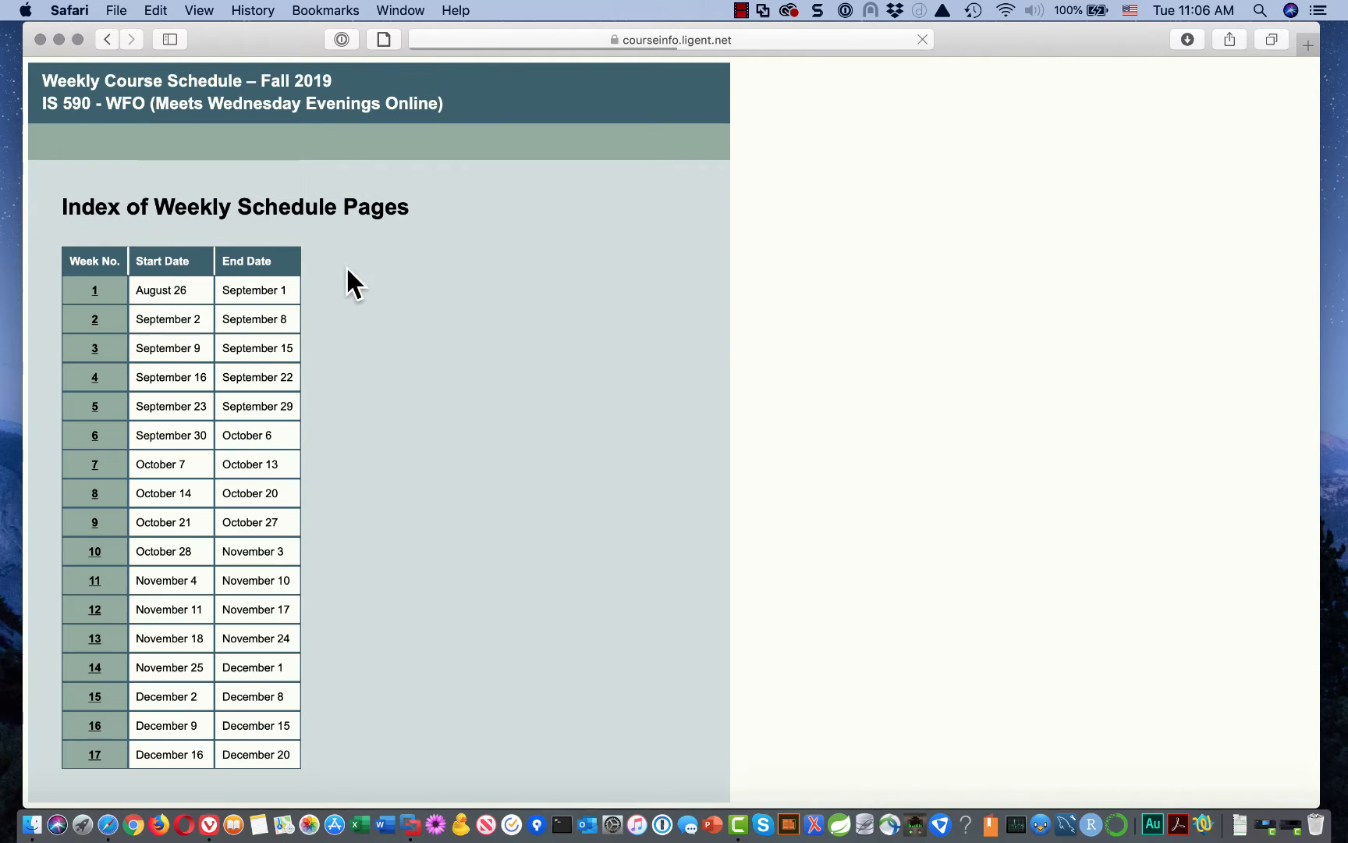
pyautogui.click(93, 290)
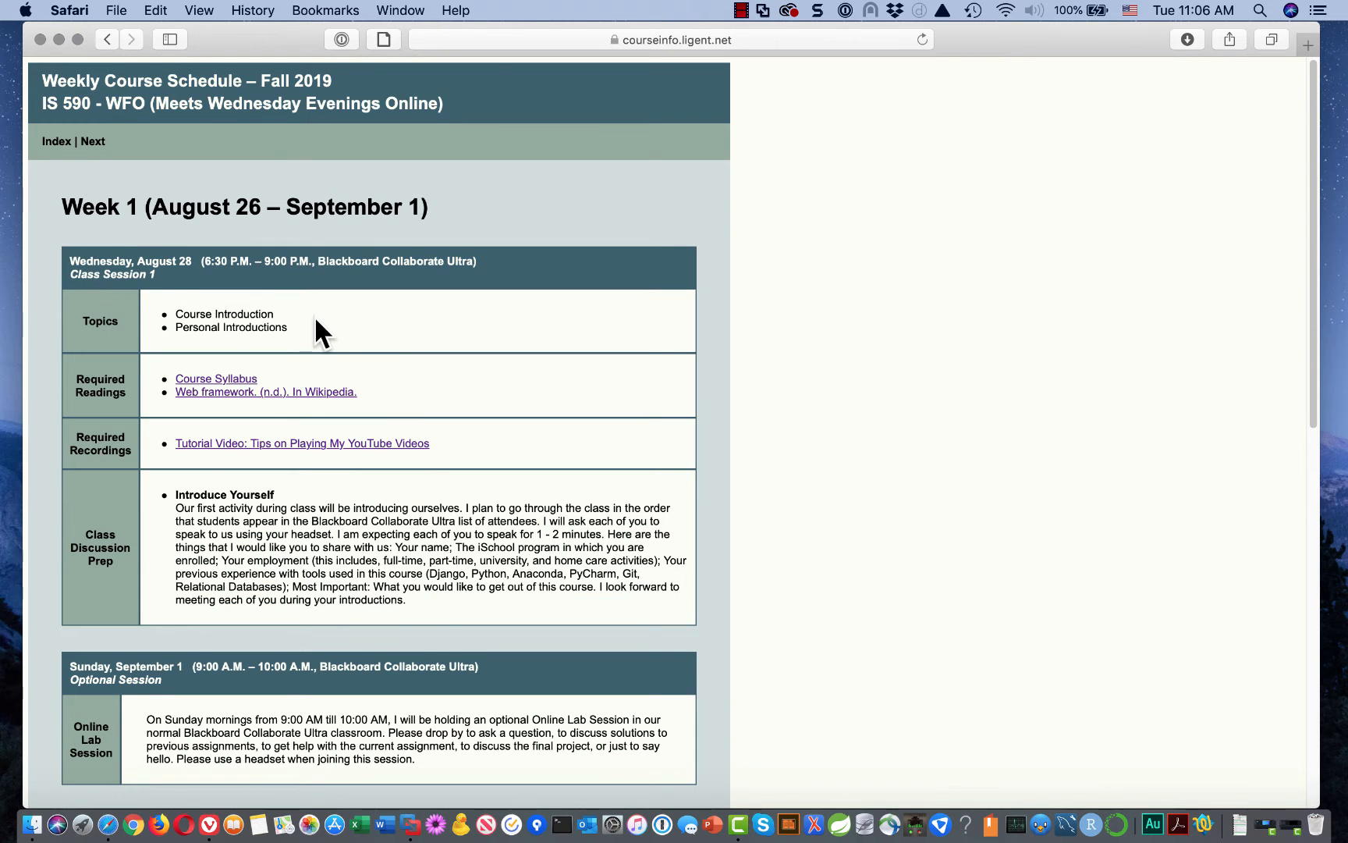
# Step: From the Install PyCharm Professional assignment, open JetBrains' free individual licenses page and review its student and faculty application form
pyautogui.scroll(-15, 314, 316)
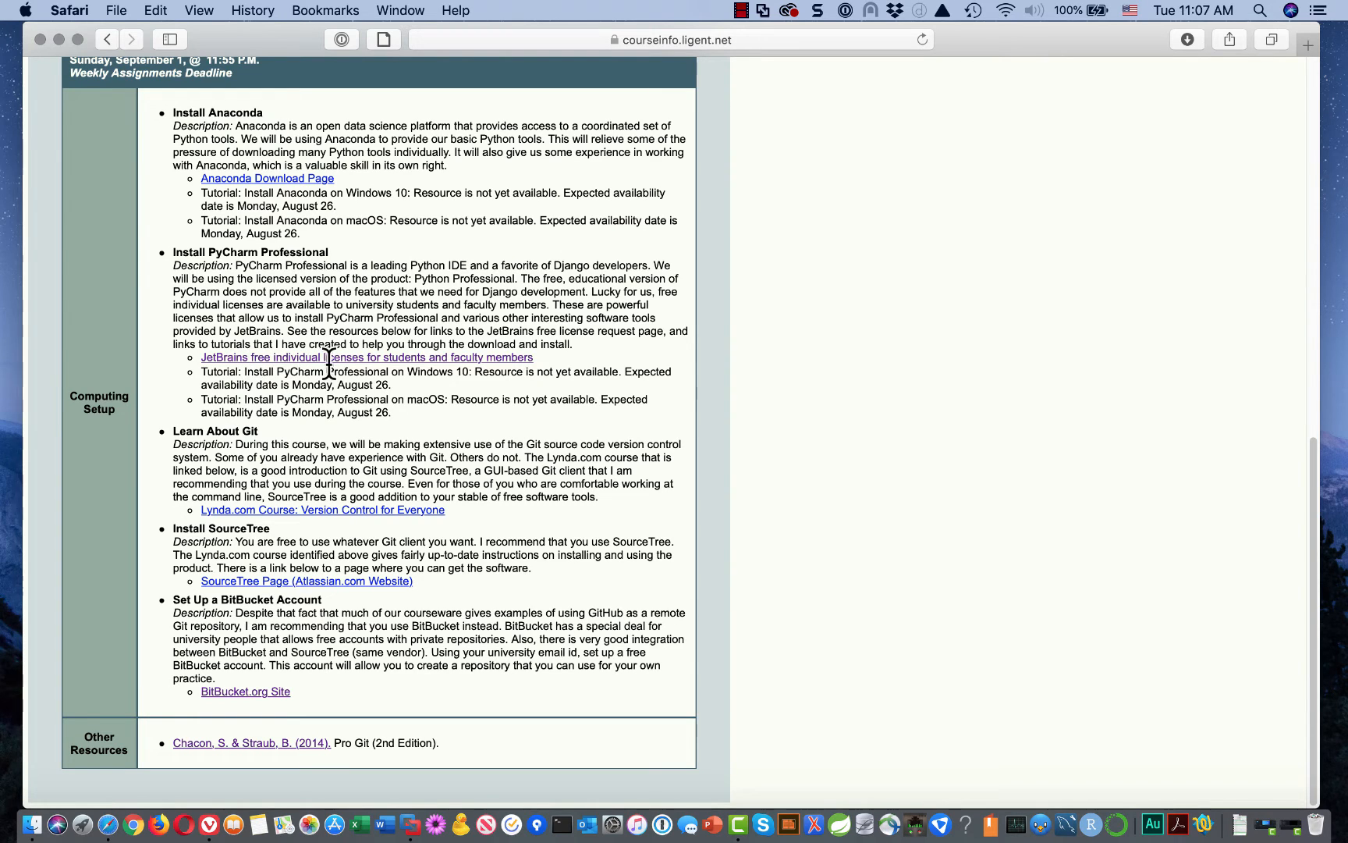
pyautogui.click(456, 358)
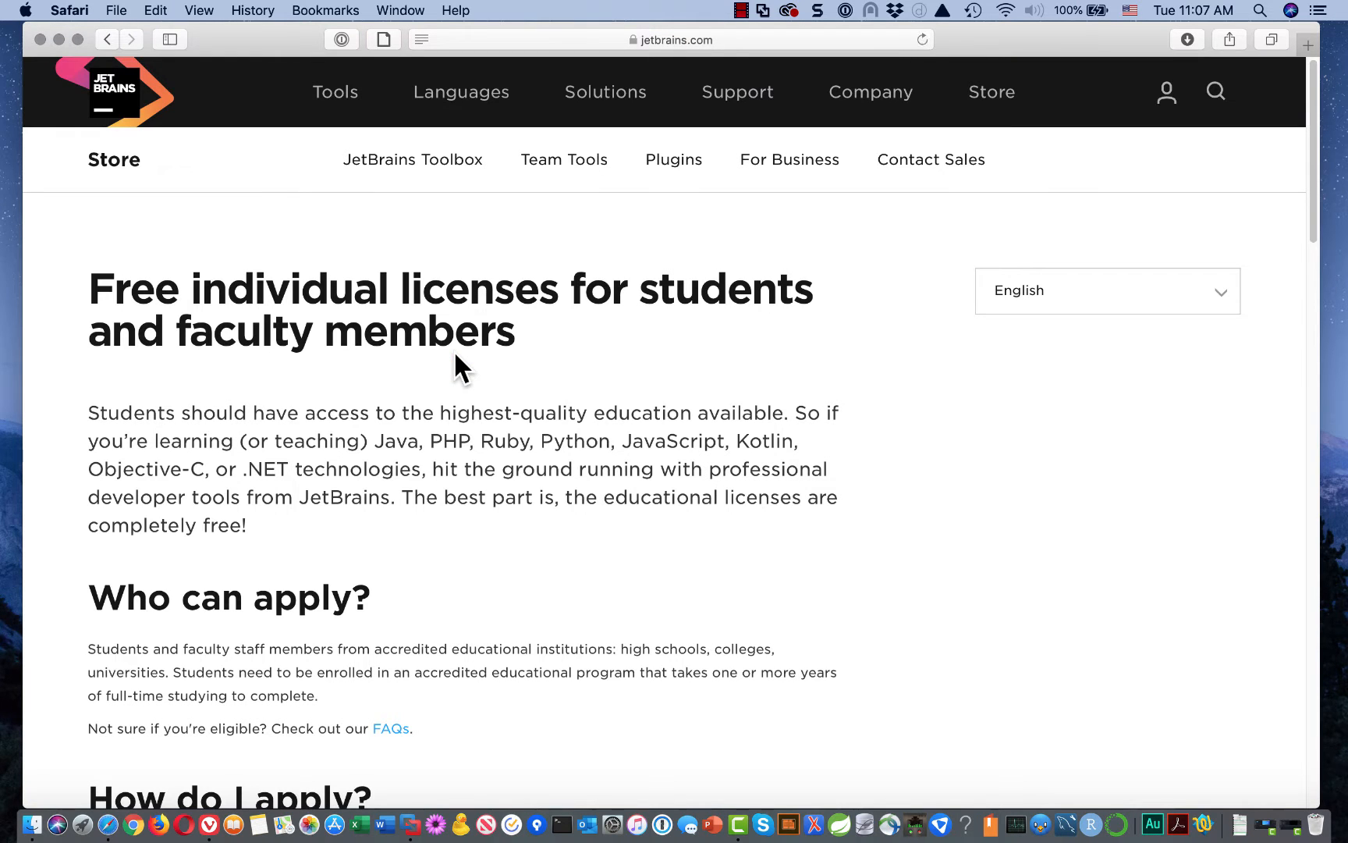
pyautogui.scroll(-6, 725, 390)
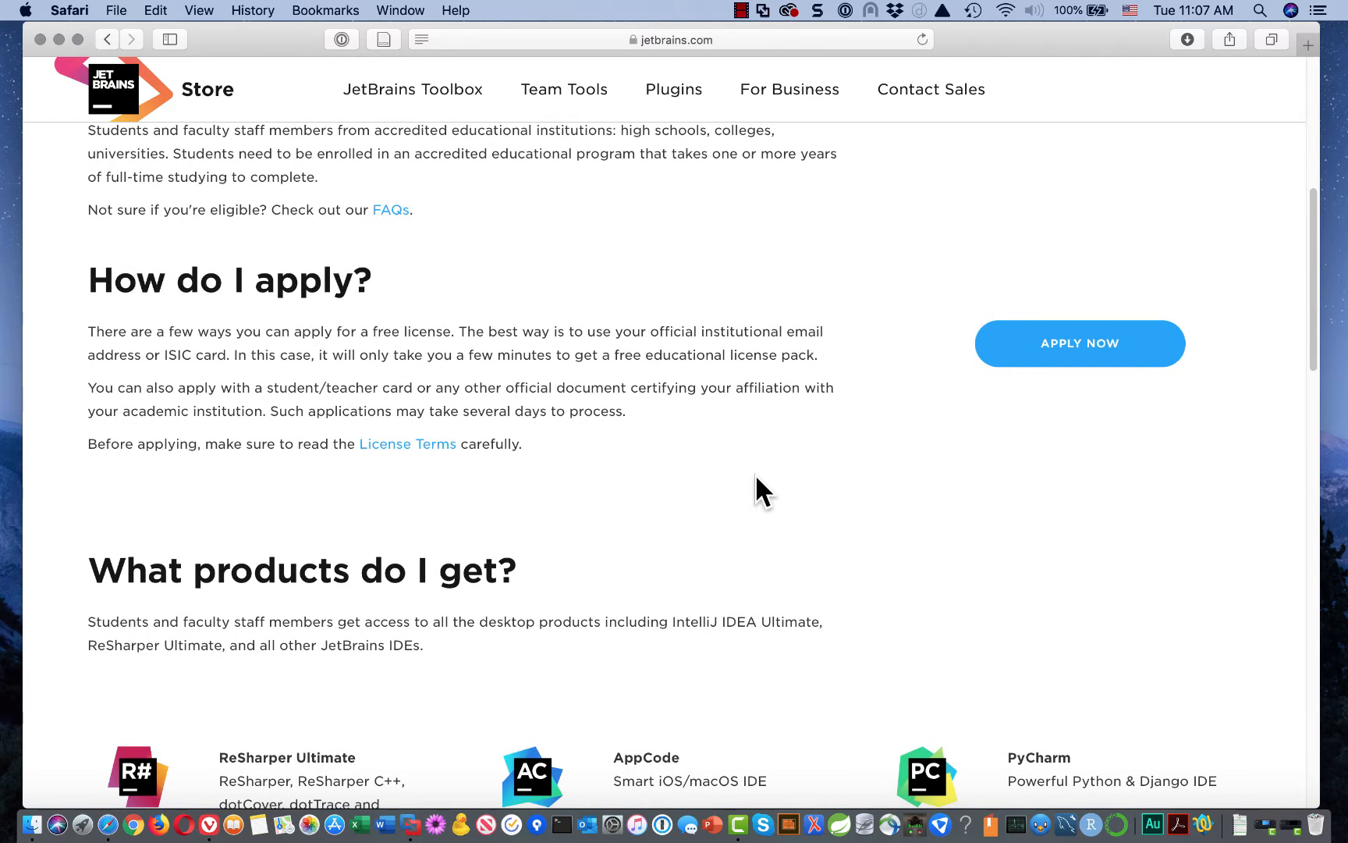
pyautogui.scroll(2, 754, 472)
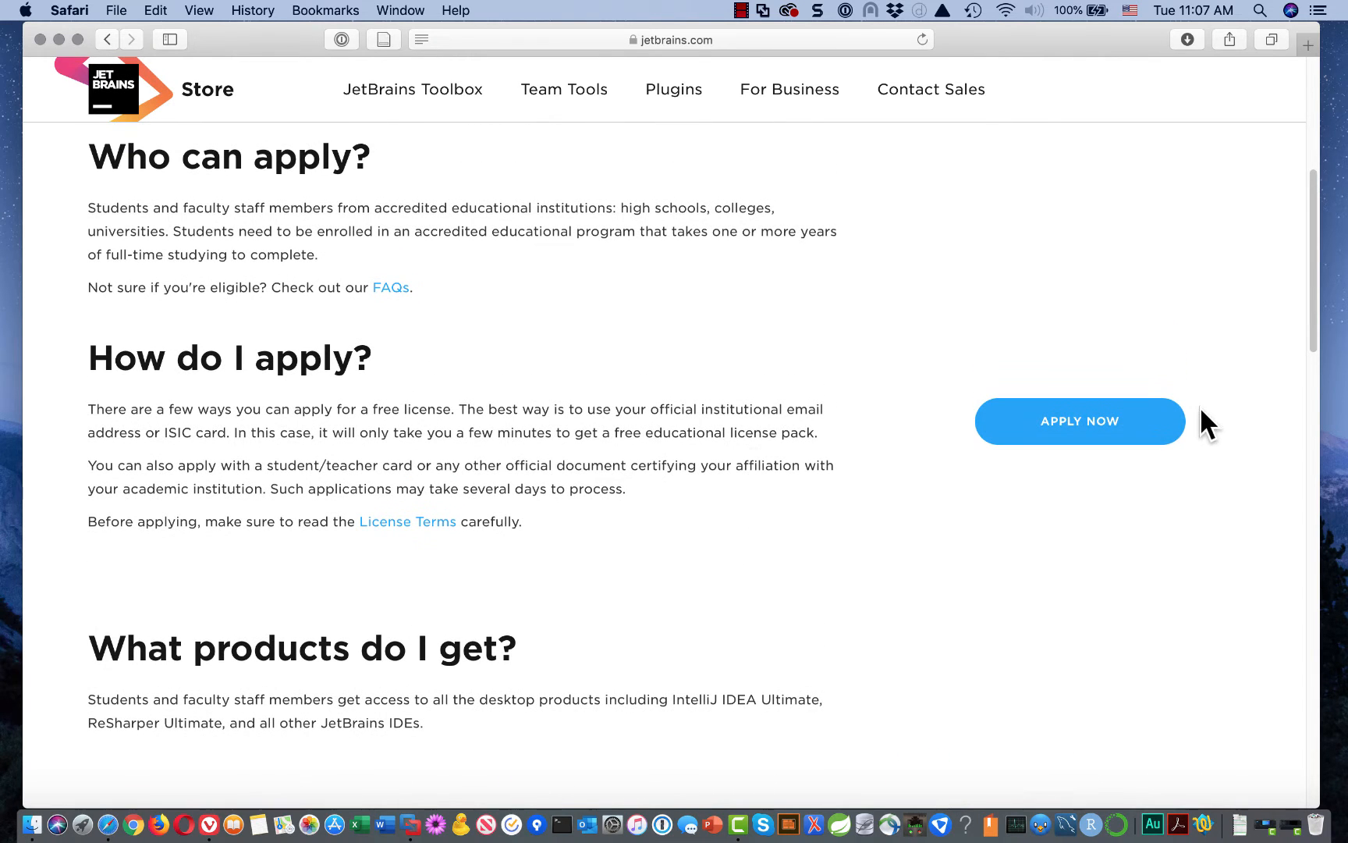
pyautogui.click(1158, 433)
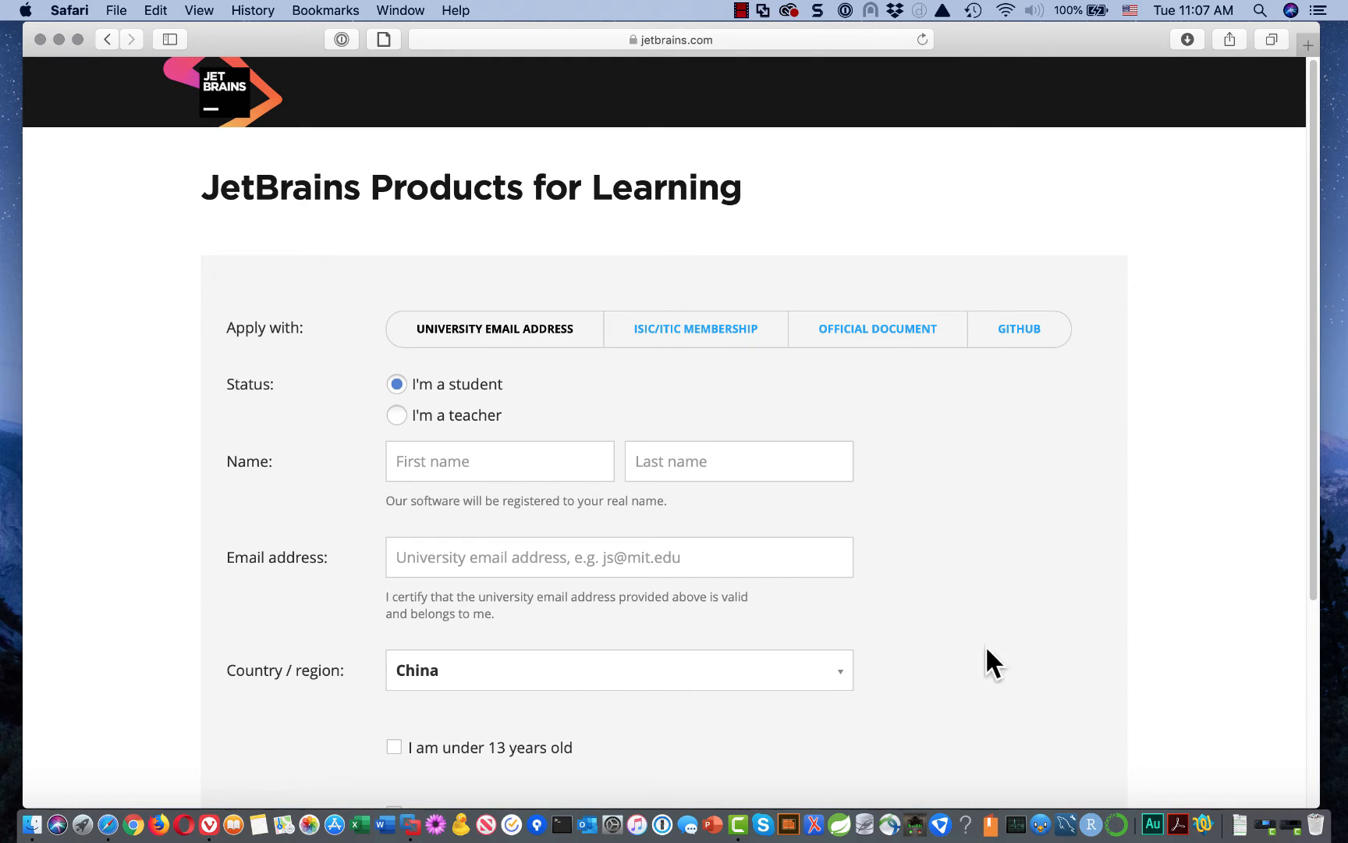
pyautogui.scroll(-3, 984, 595)
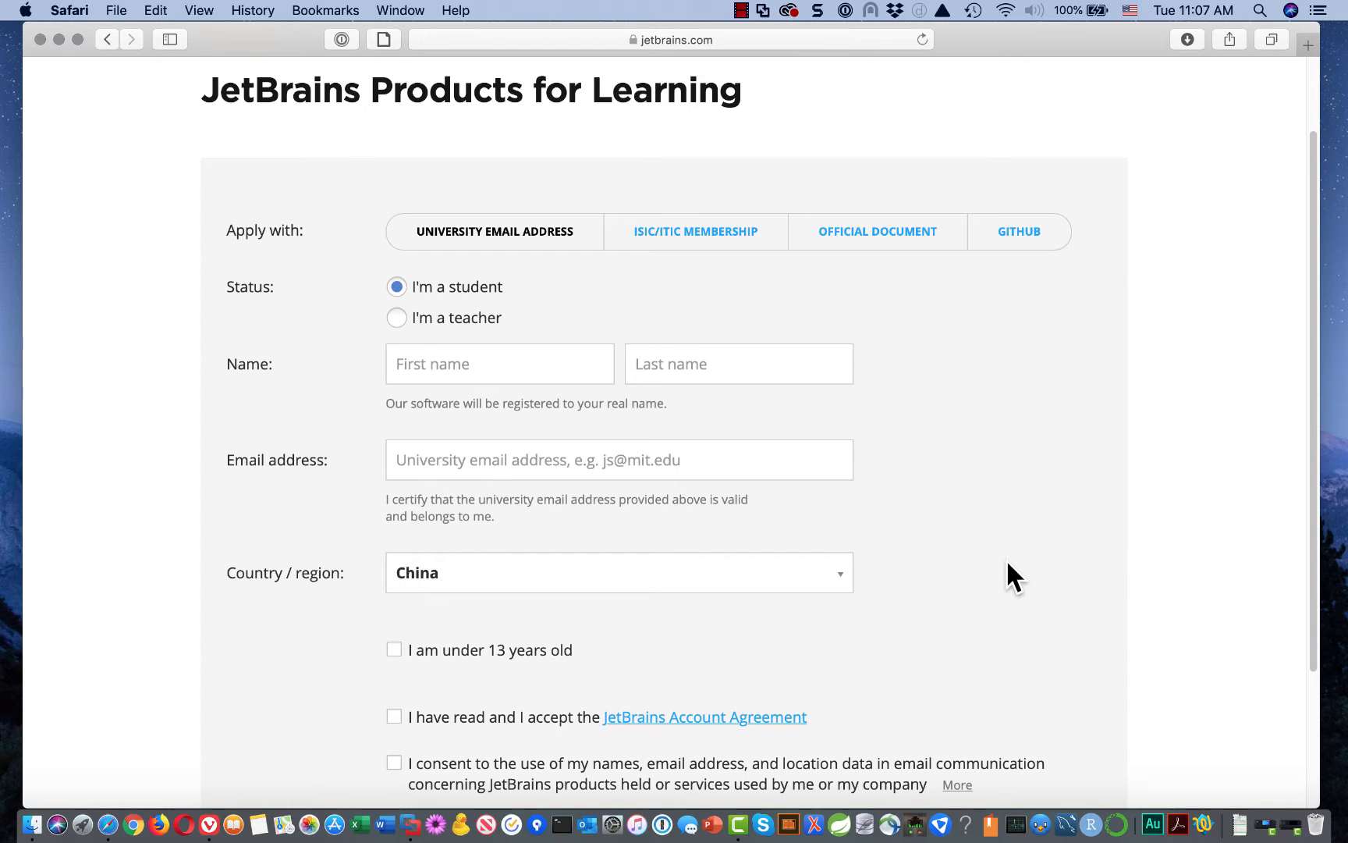
pyautogui.scroll(3, 1001, 562)
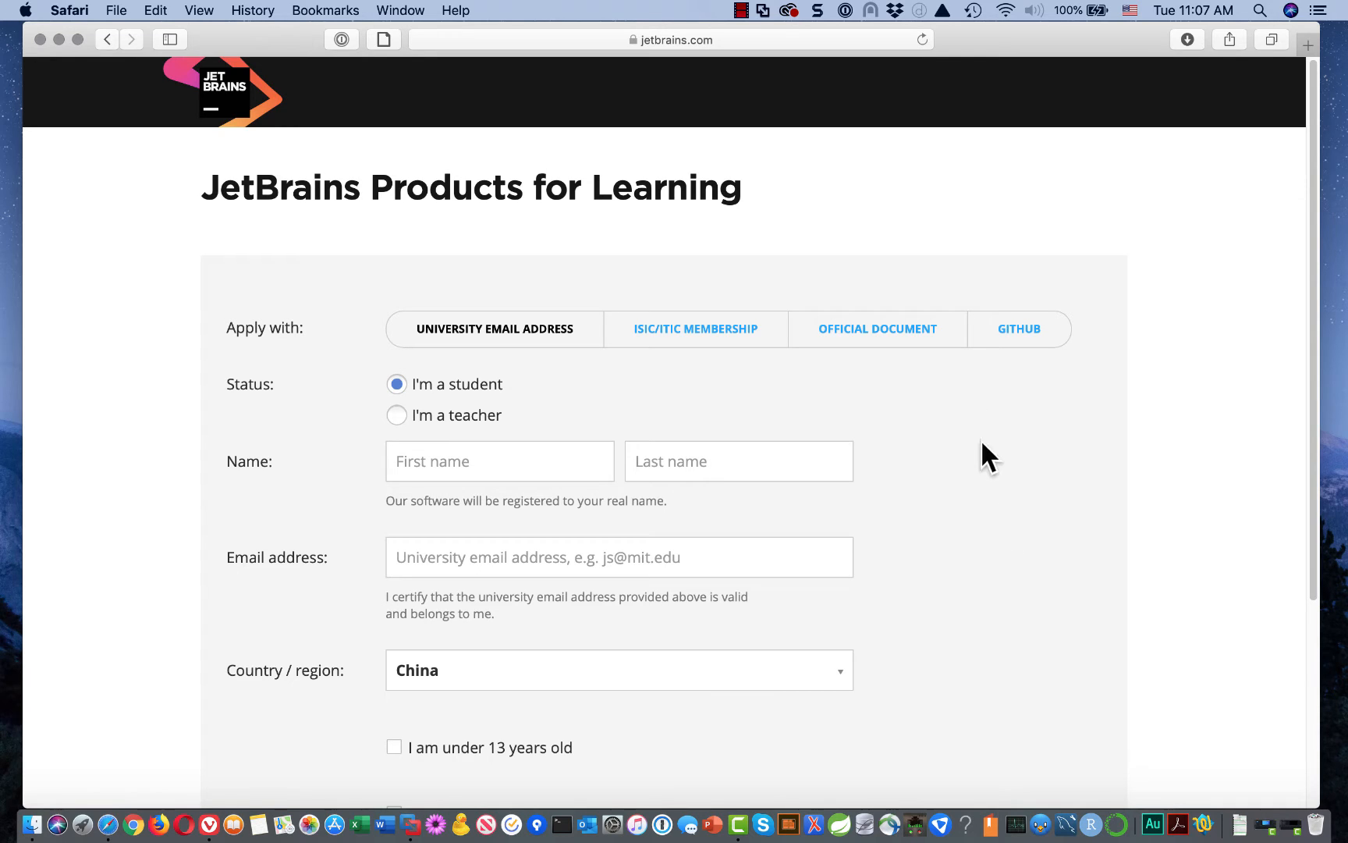
# Step: Go to the JetBrains home page, open the account's licenses page and log out of the account
pyautogui.click(224, 92)
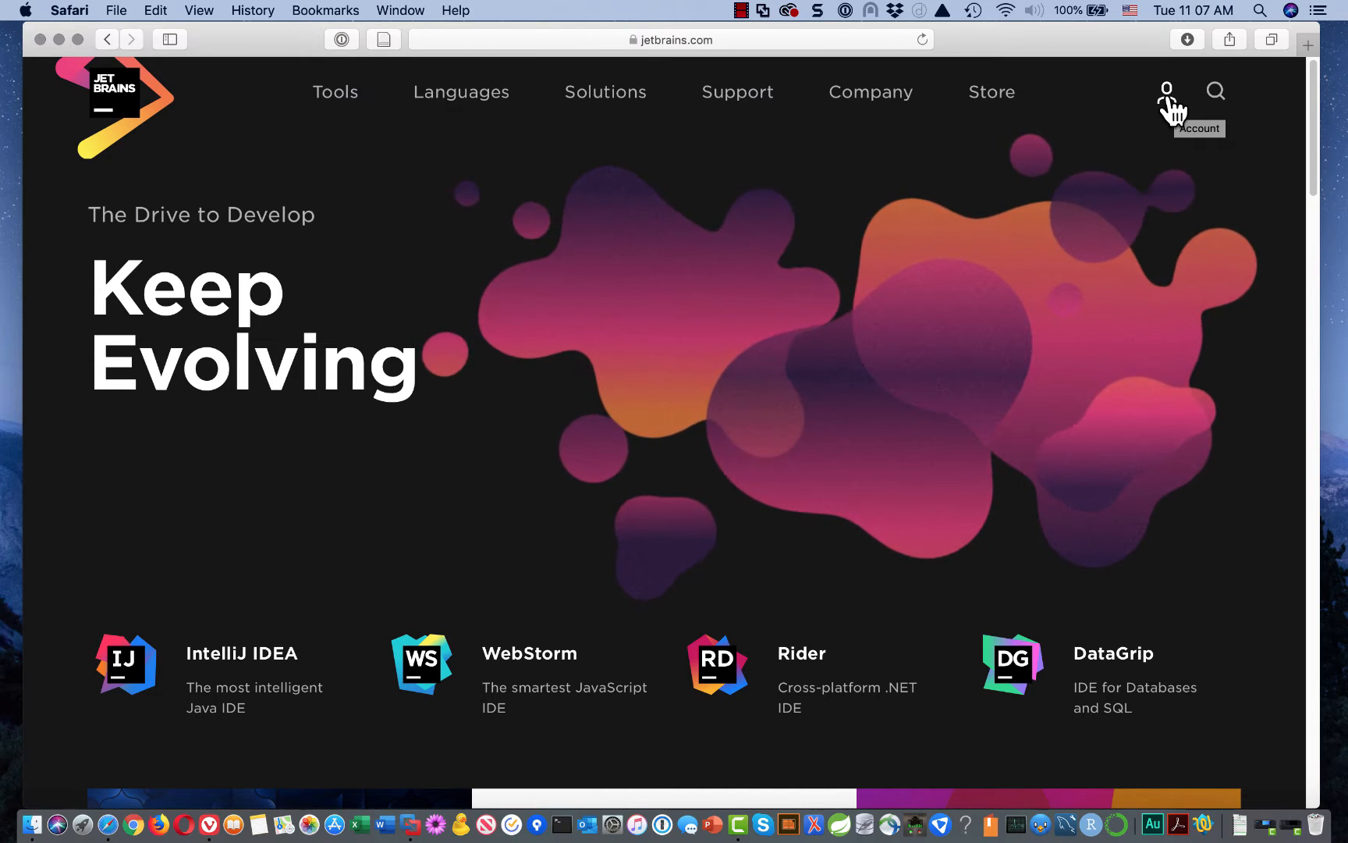
pyautogui.click(1168, 97)
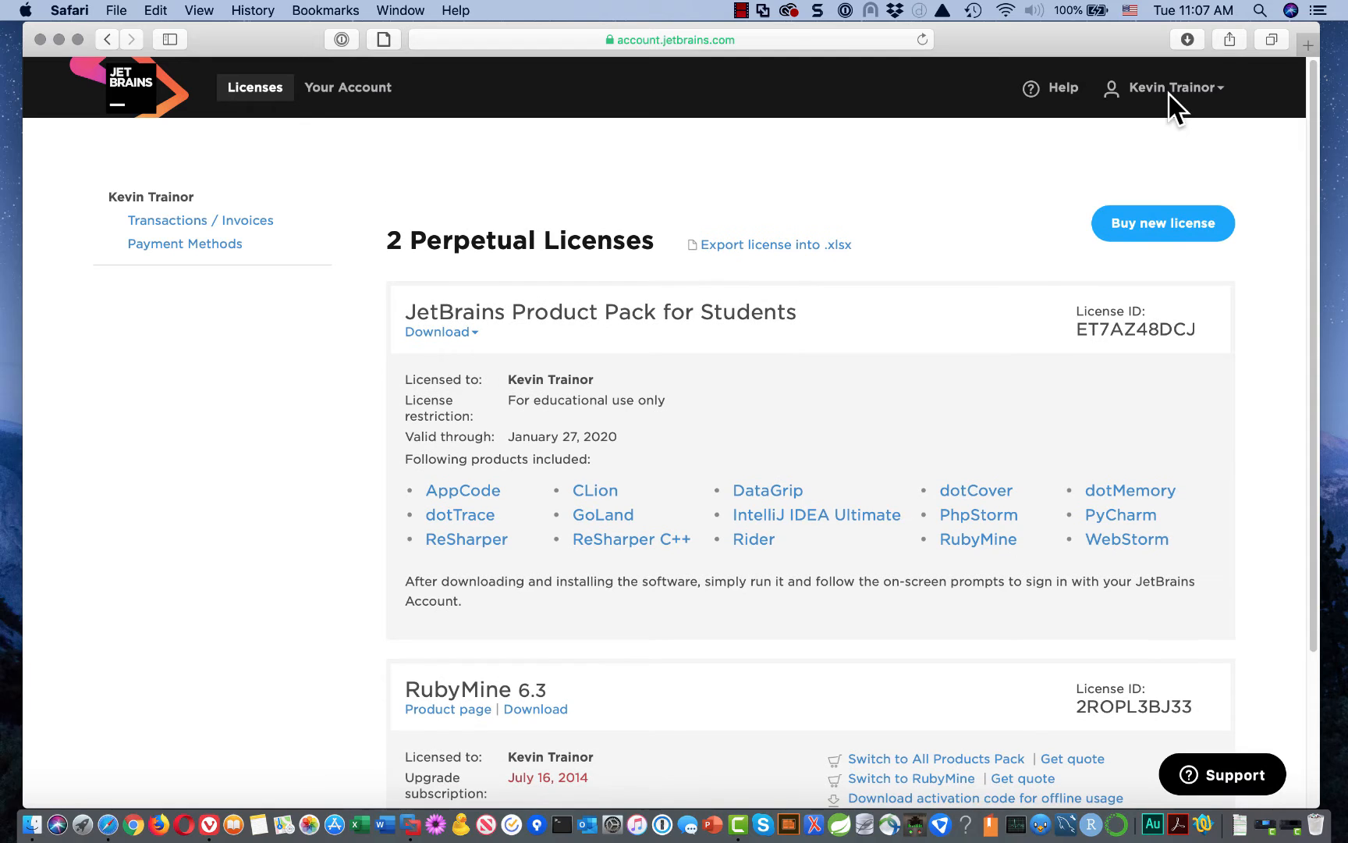
pyautogui.click(1225, 92)
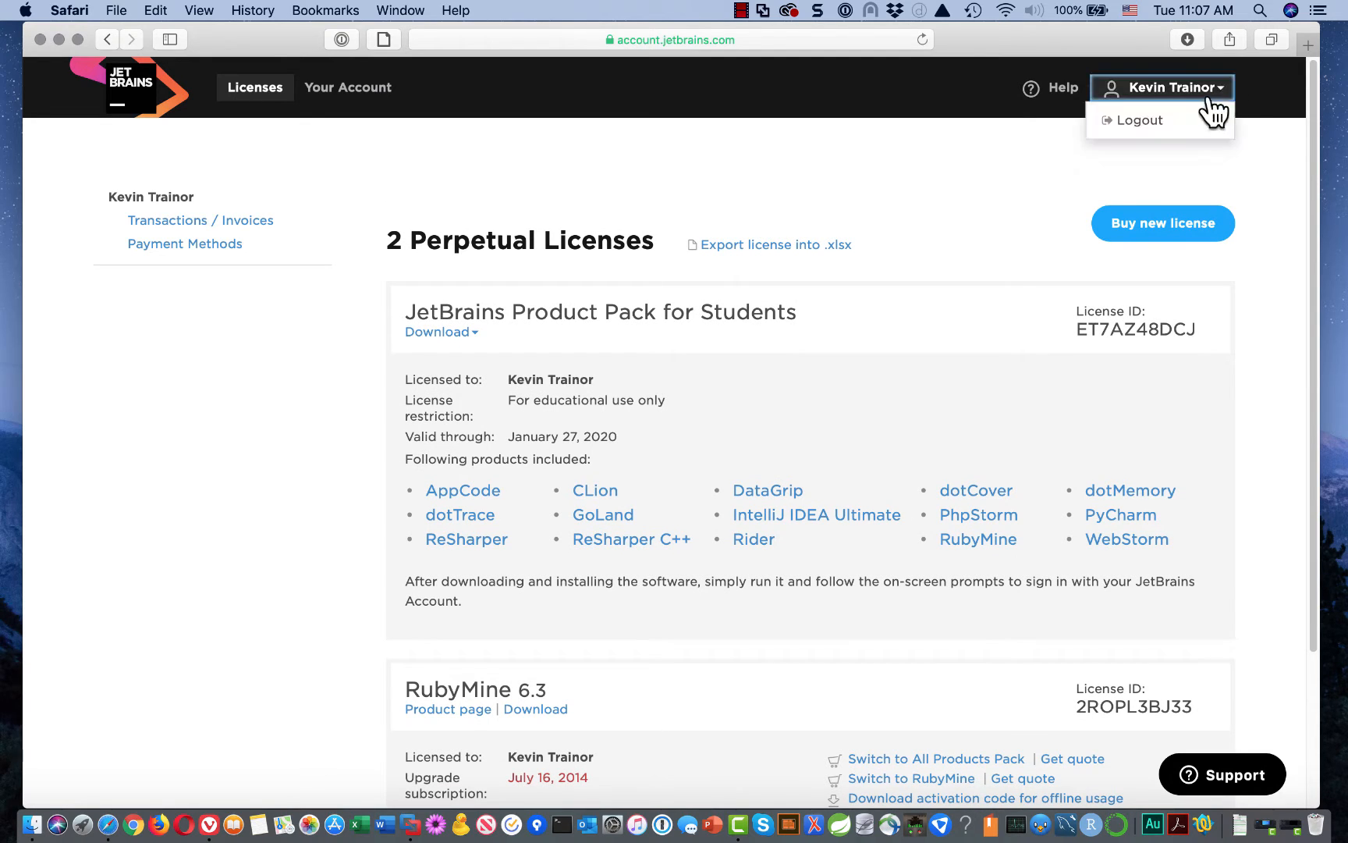
pyautogui.click(1177, 121)
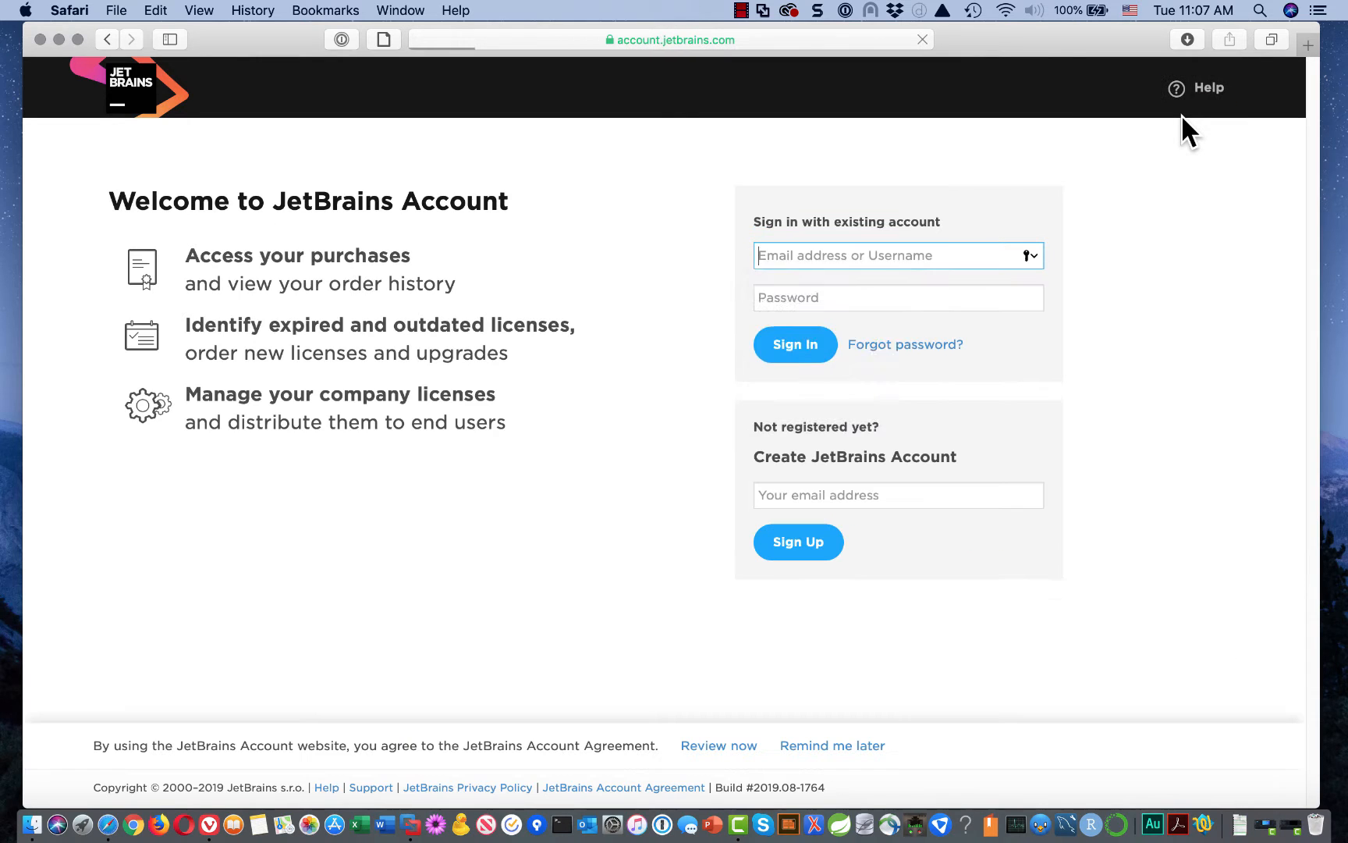
pyautogui.click(1232, 273)
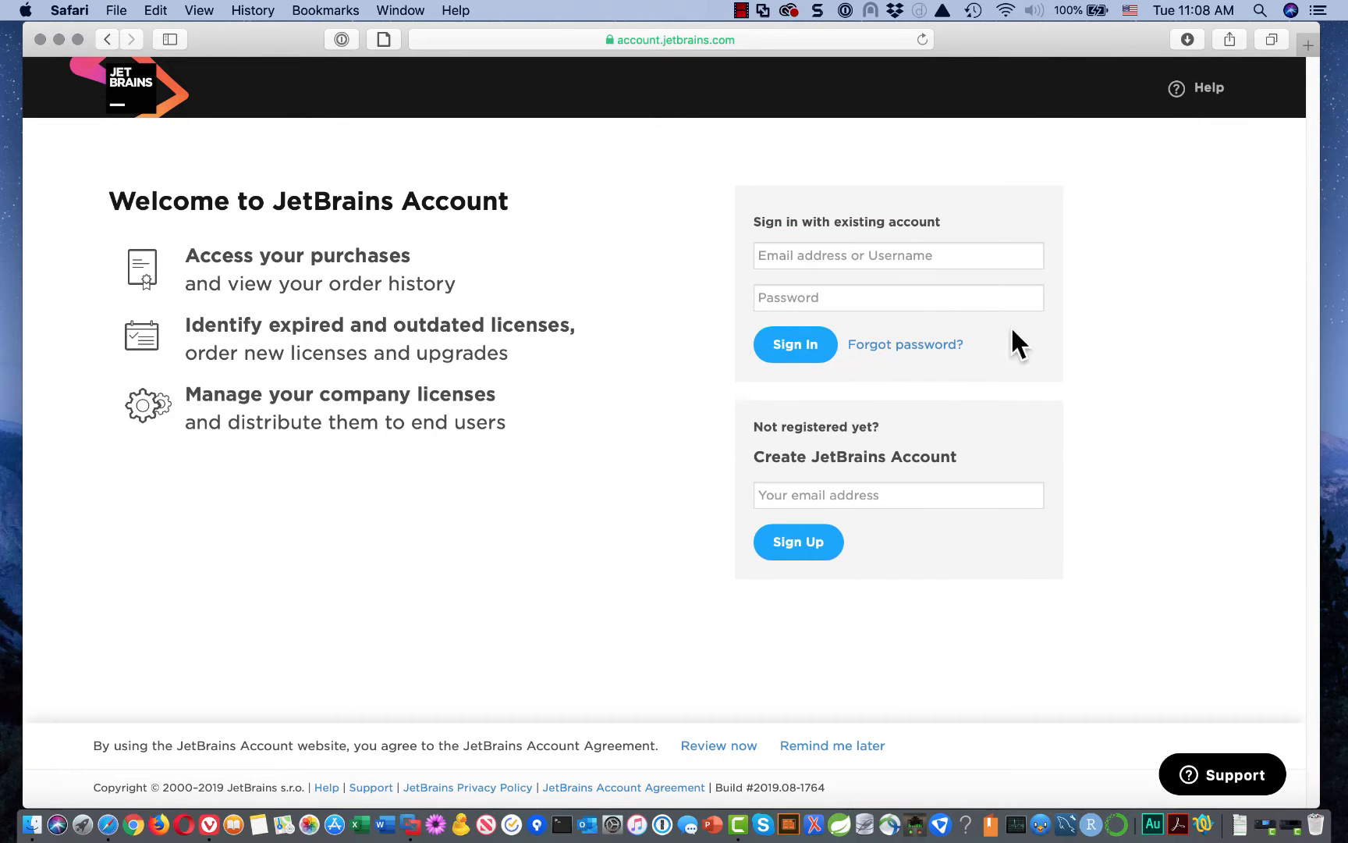
# Step: Return to the JetBrains home page and sign in to the account with the saved university e-mail and account password
pyautogui.click(148, 78)
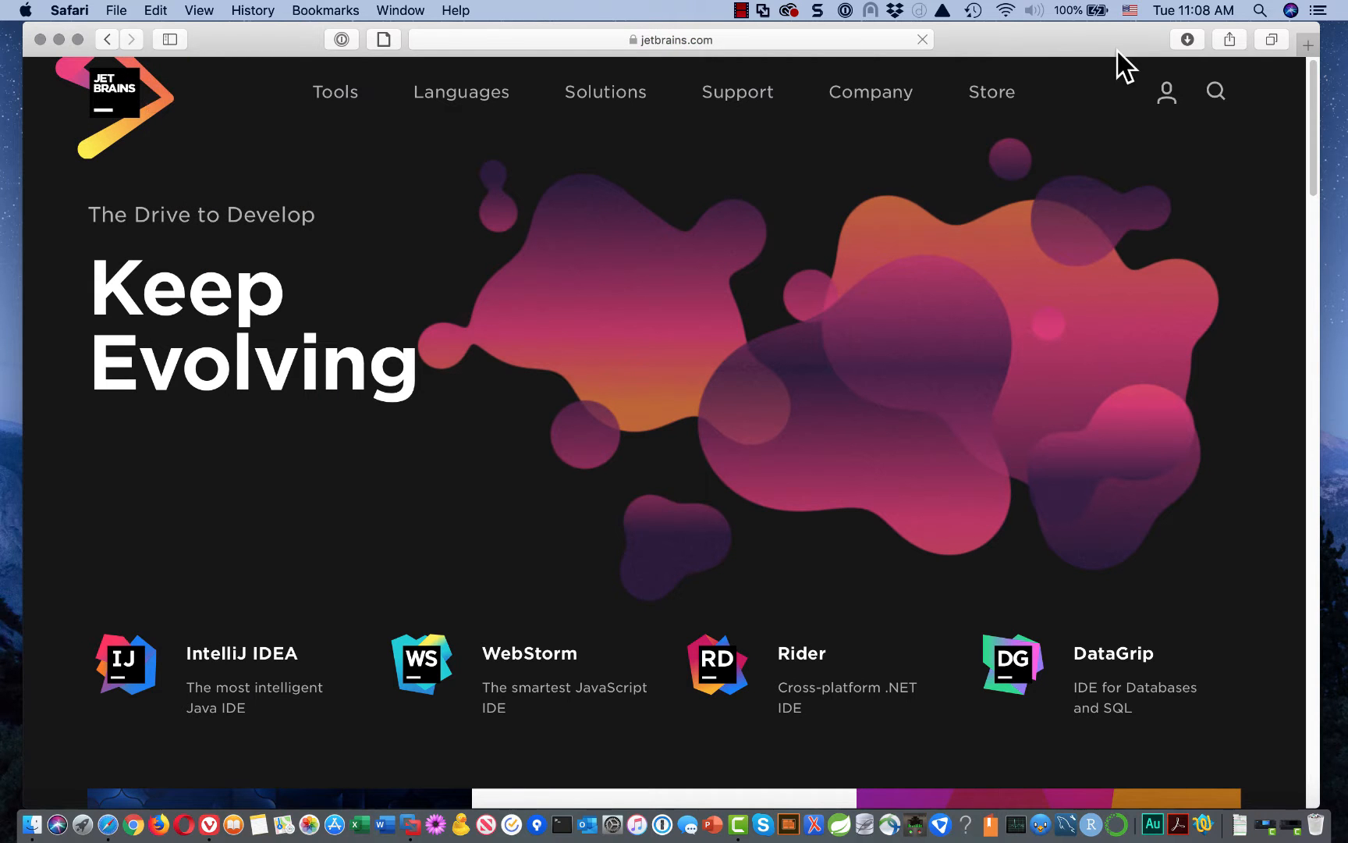
pyautogui.click(1171, 89)
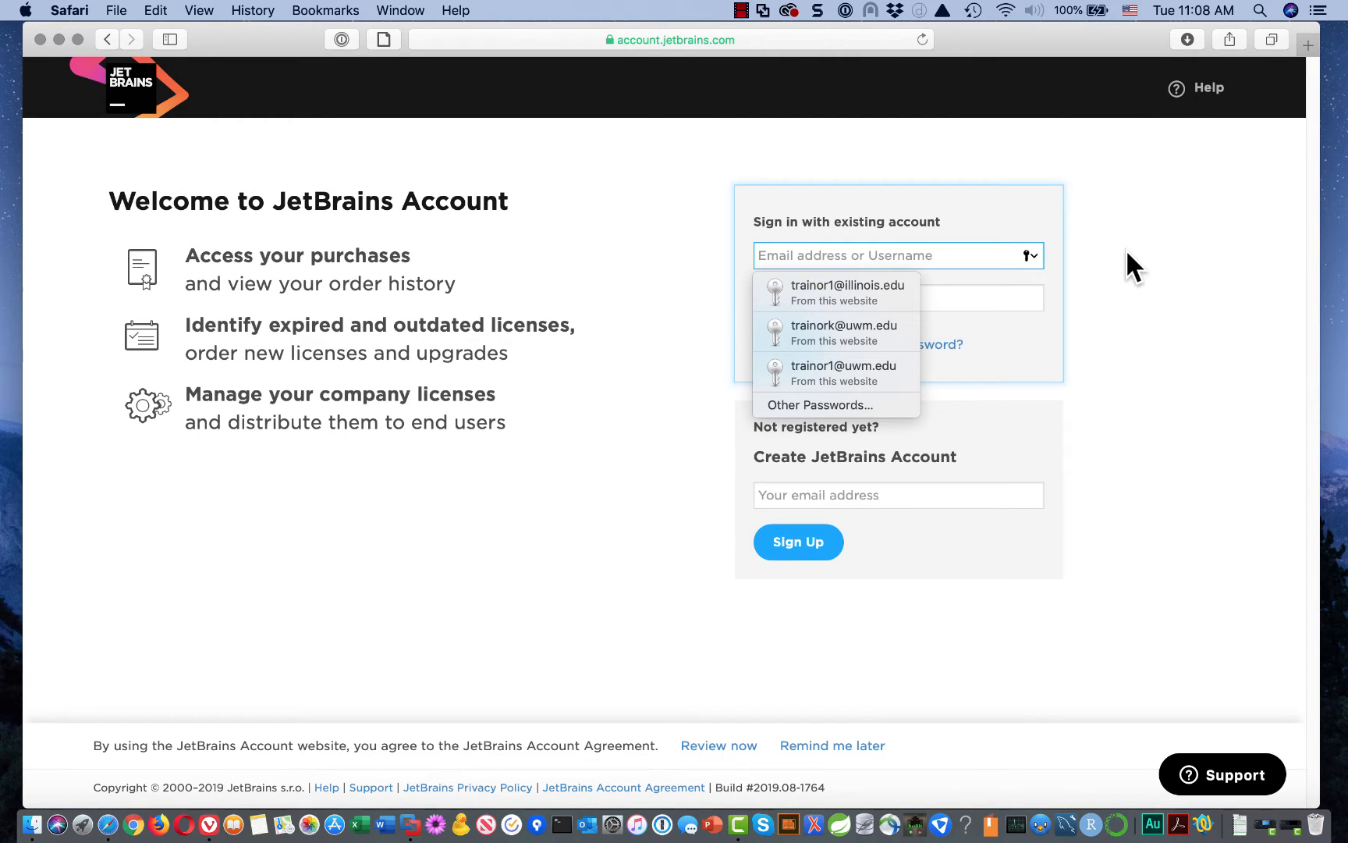
pyautogui.click(840, 288)
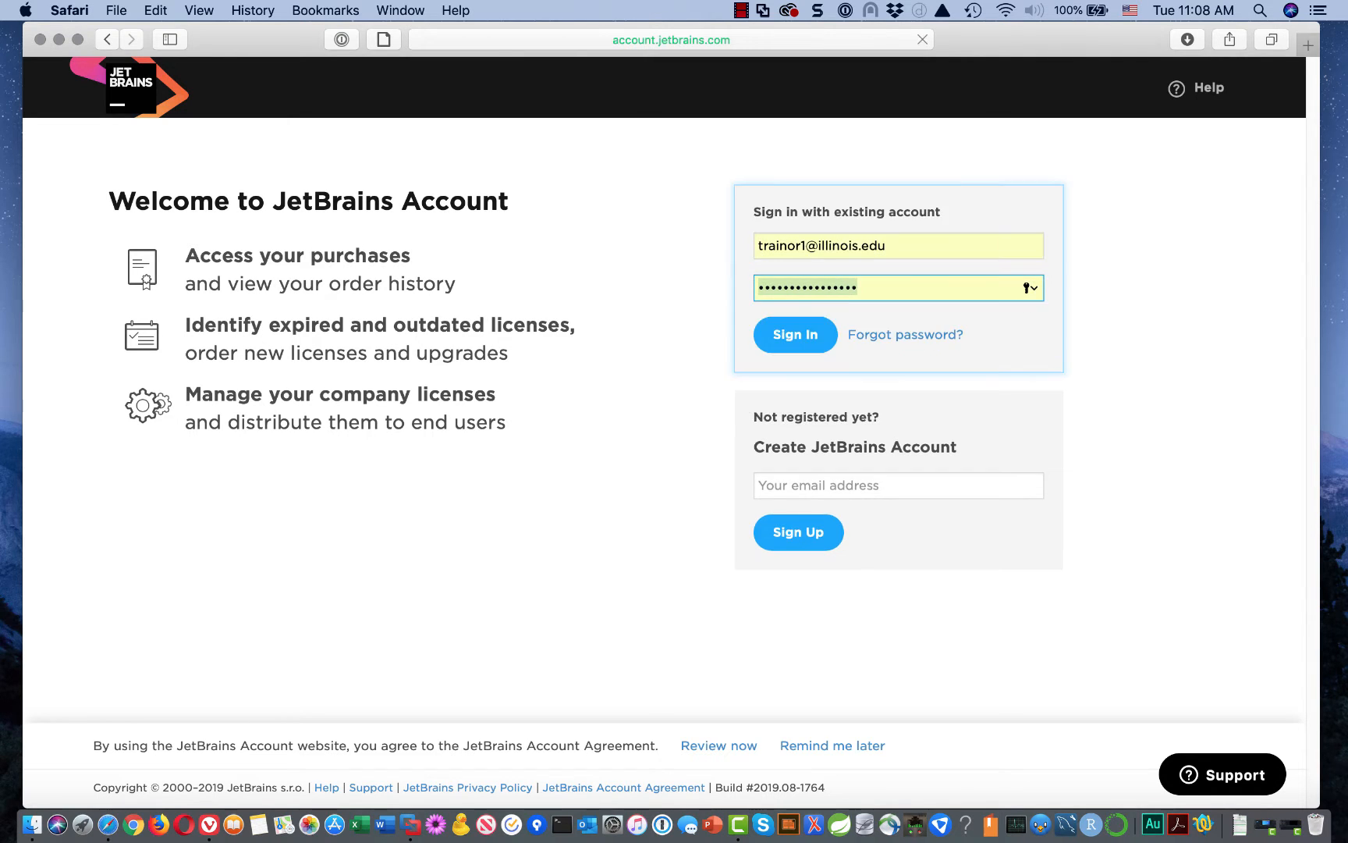
pyautogui.click(817, 325)
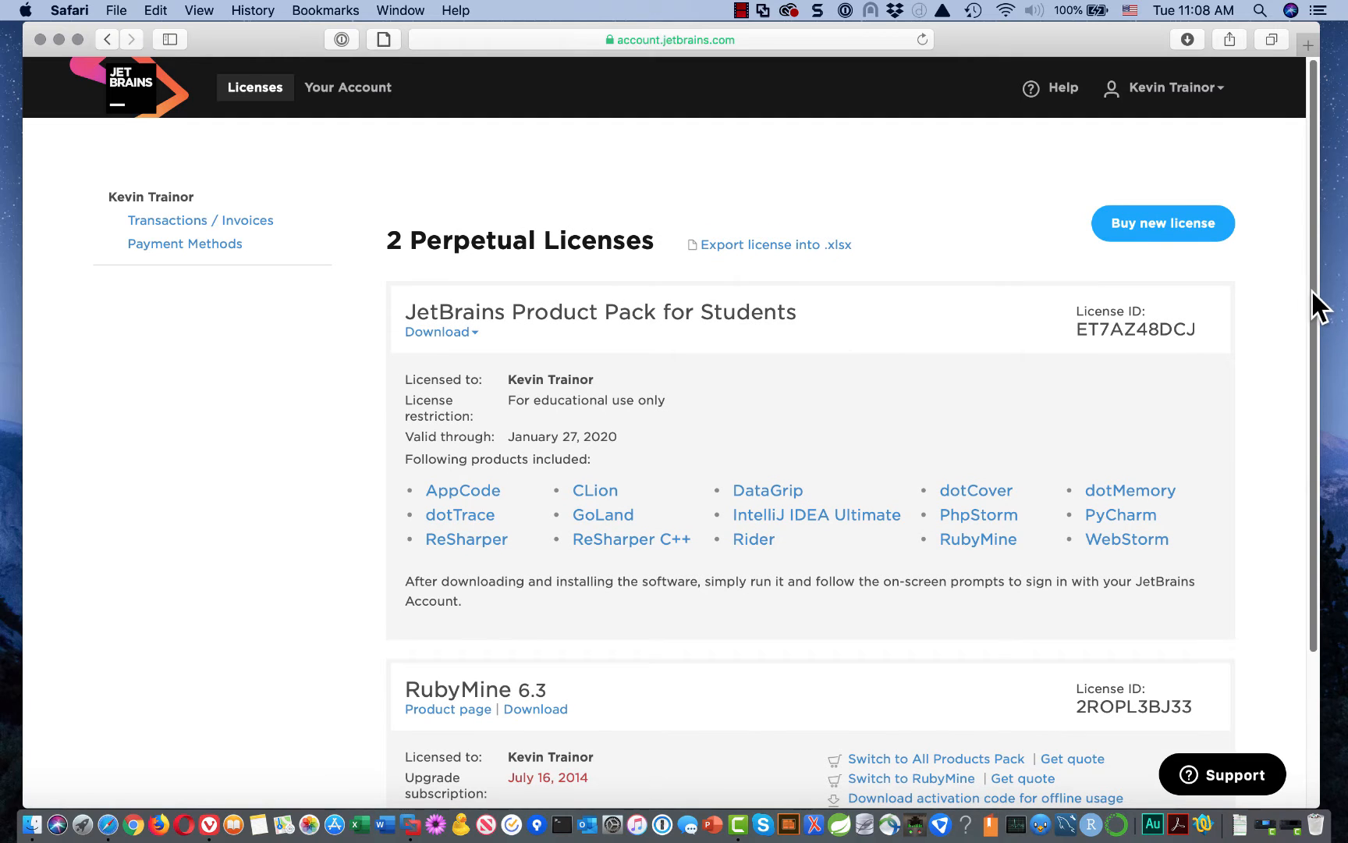
# Step: From the JetBrains Product Pack for Students downloads, open the Toolbox App page and download its .dmg installer
pyautogui.moveTo(1310, 289)
pyautogui.mouseDown()
pyautogui.moveTo(1332, 447)
pyautogui.moveTo(1303, 316)
pyautogui.mouseUp()
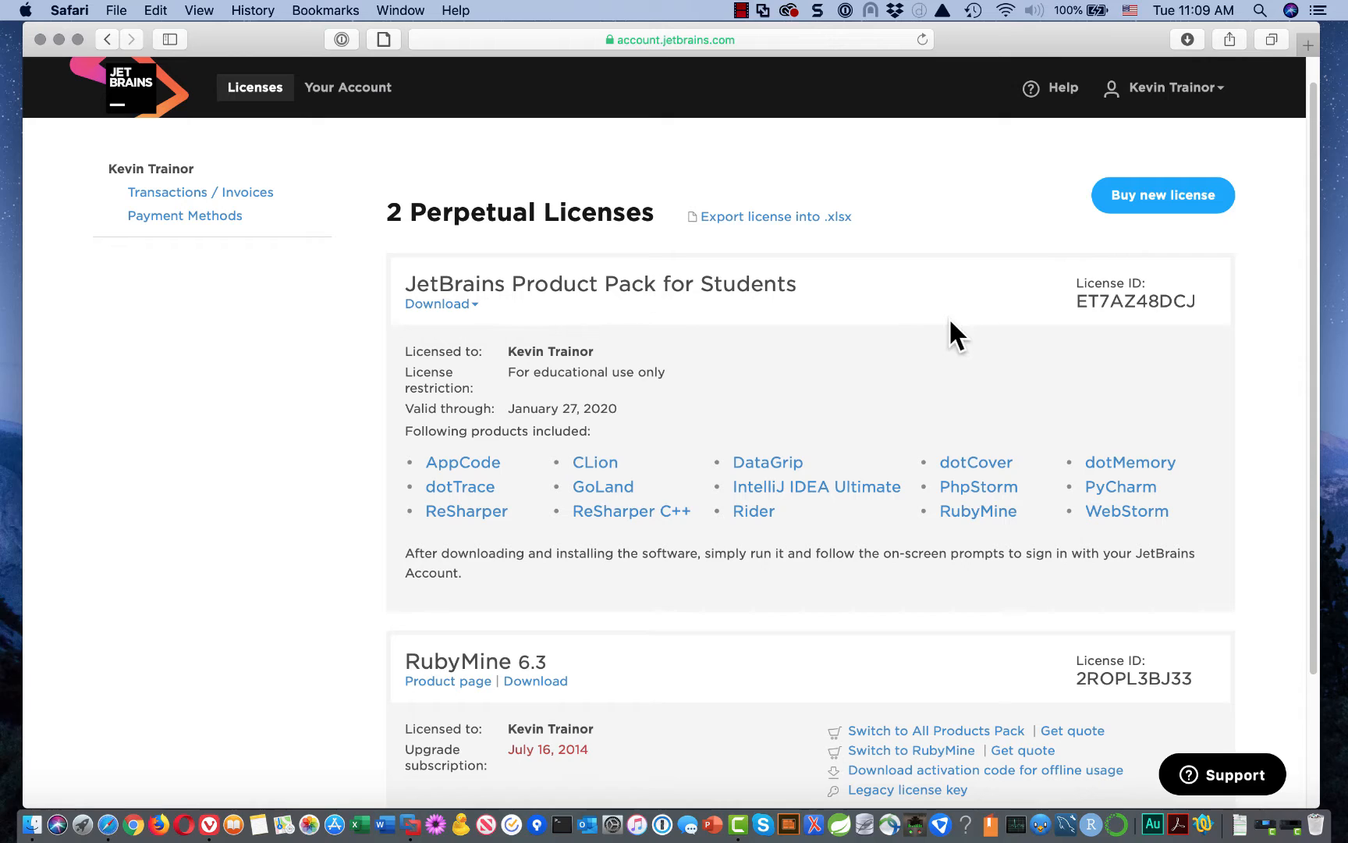
pyautogui.click(473, 306)
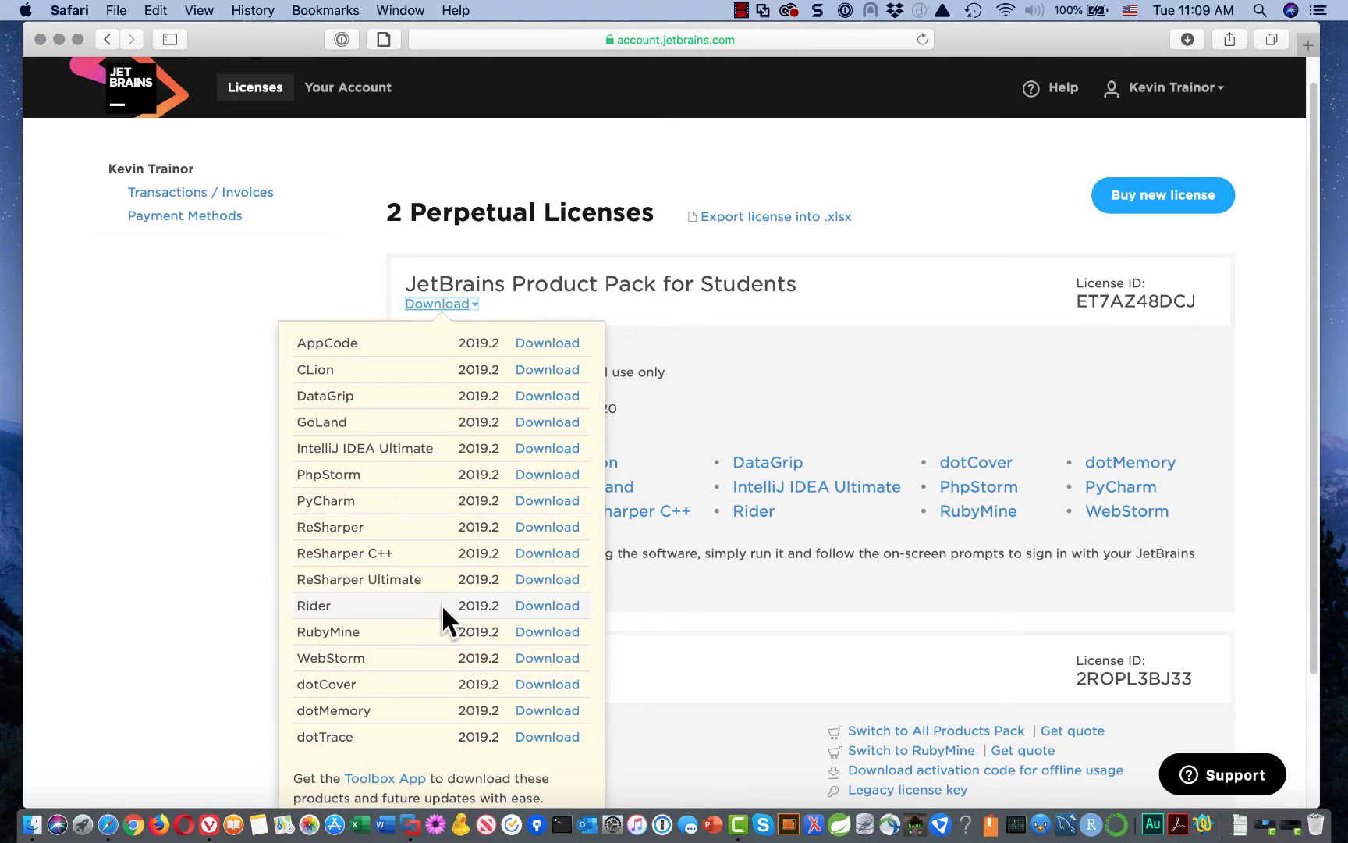
pyautogui.scroll(-2, 383, 609)
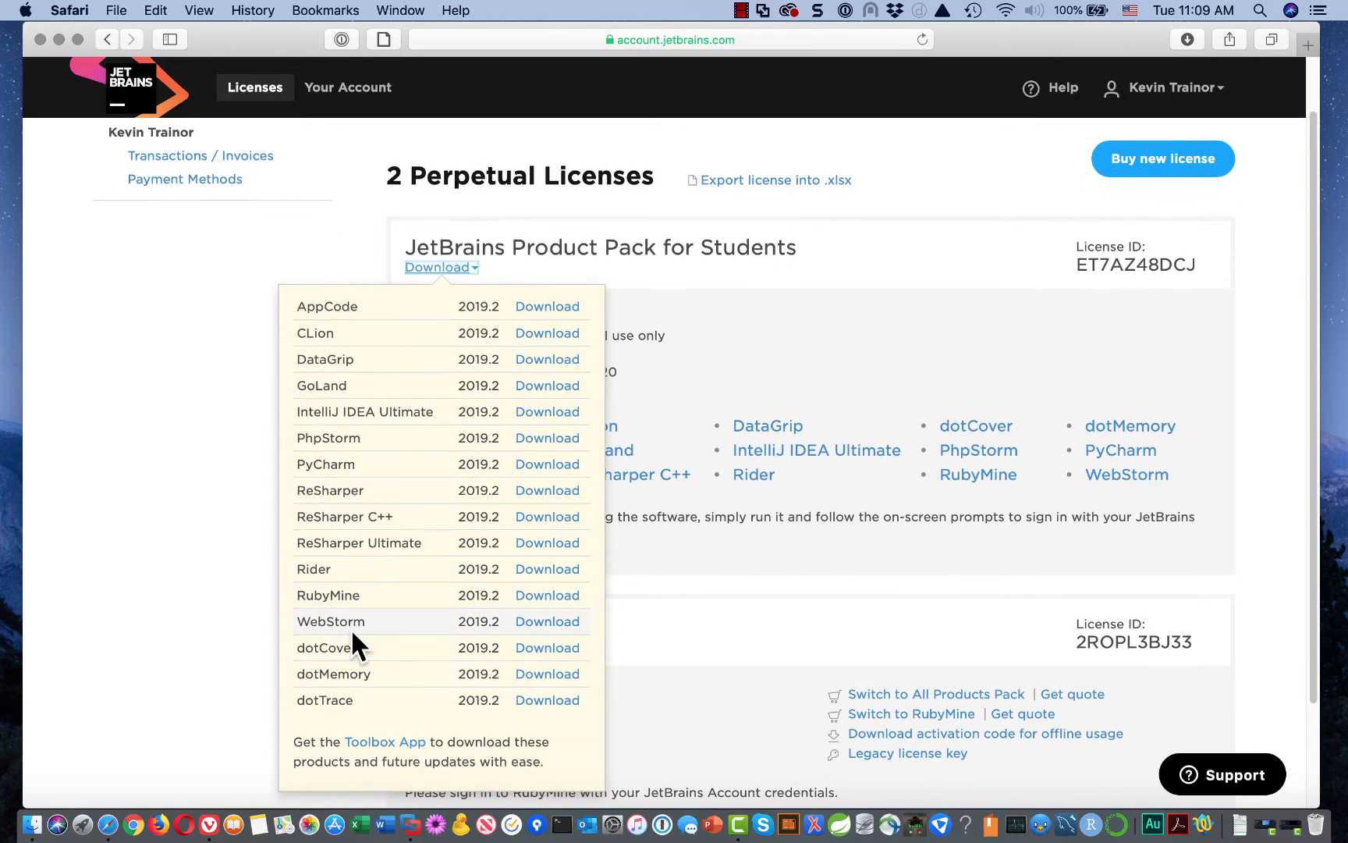
pyautogui.scroll(-1, 351, 644)
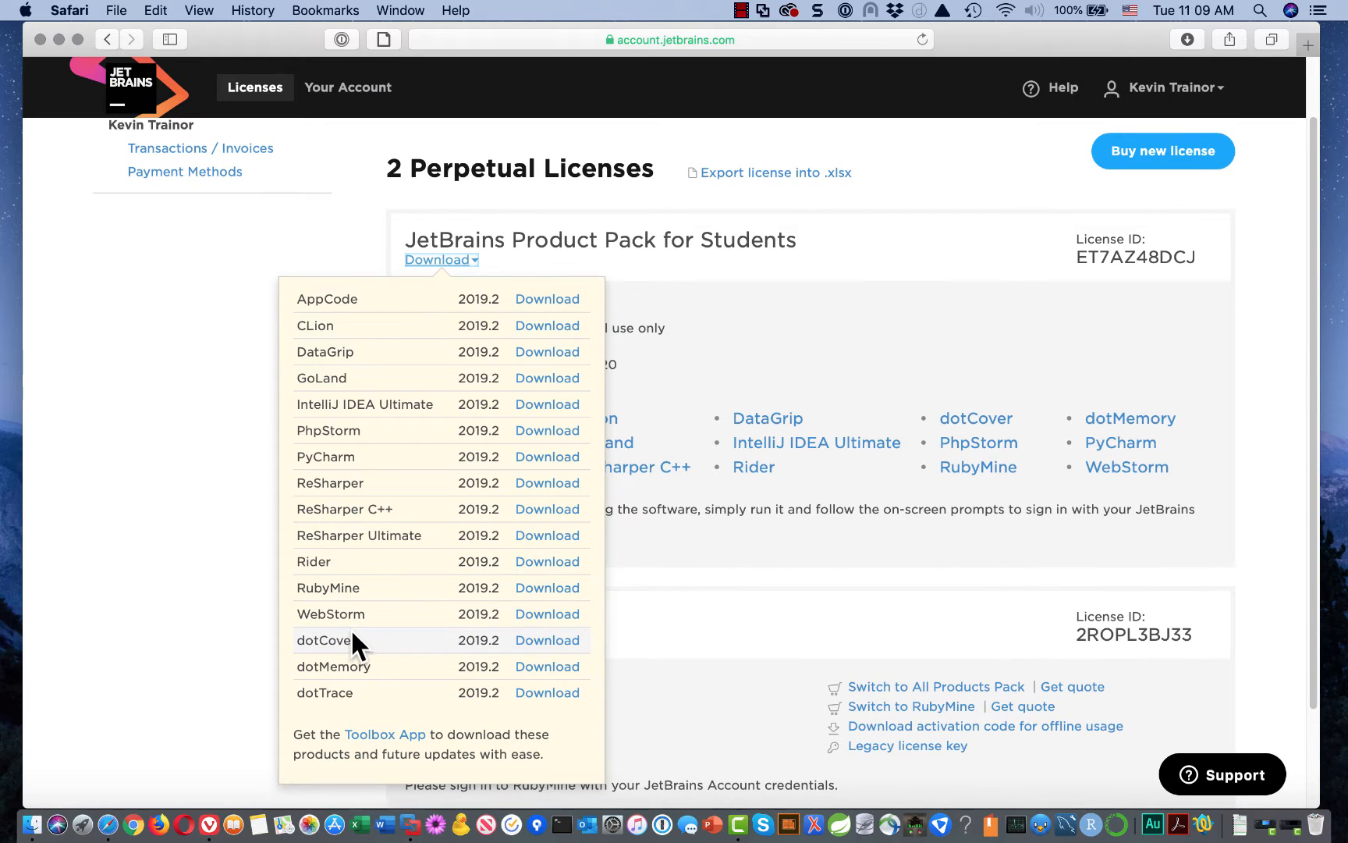
pyautogui.click(390, 735)
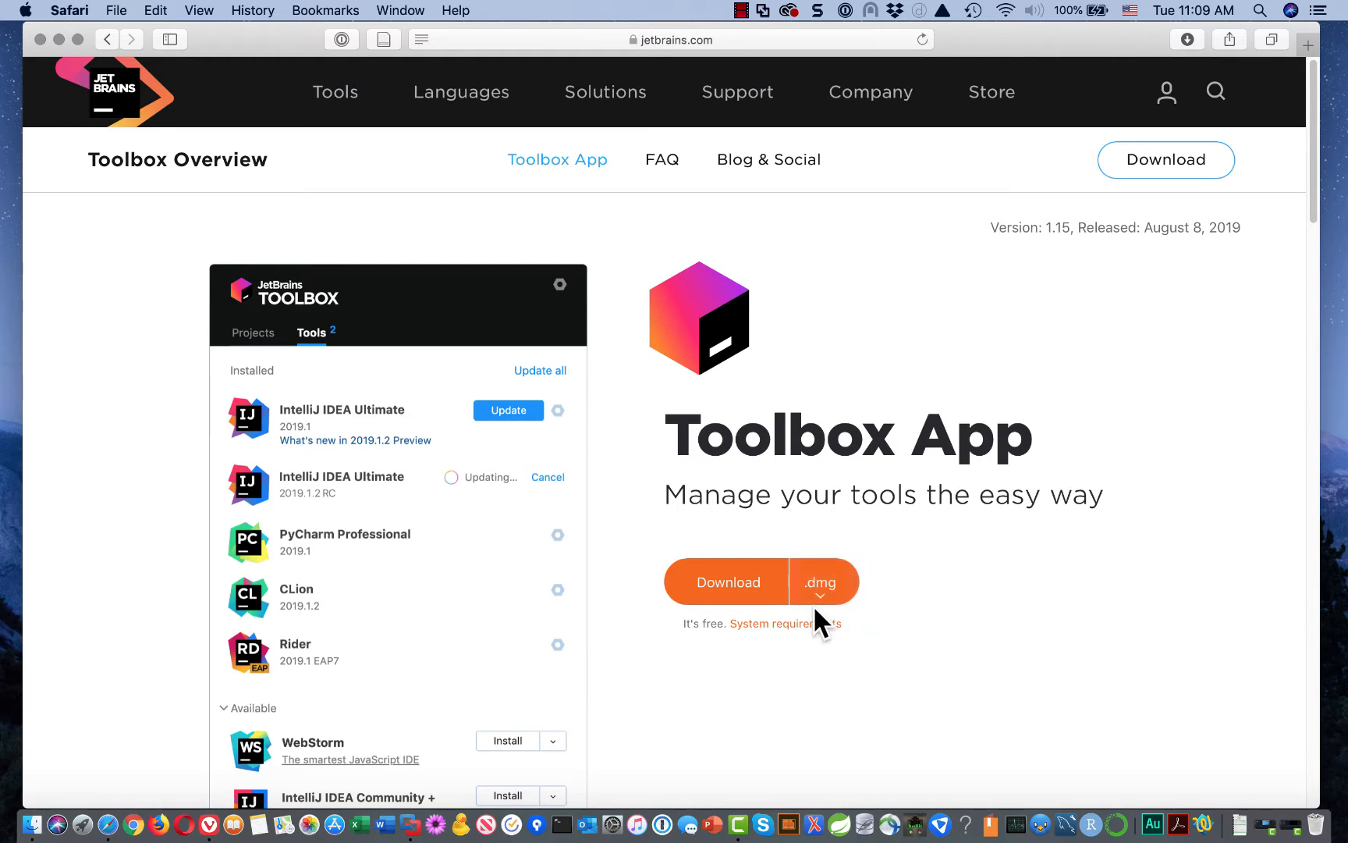
pyautogui.click(745, 583)
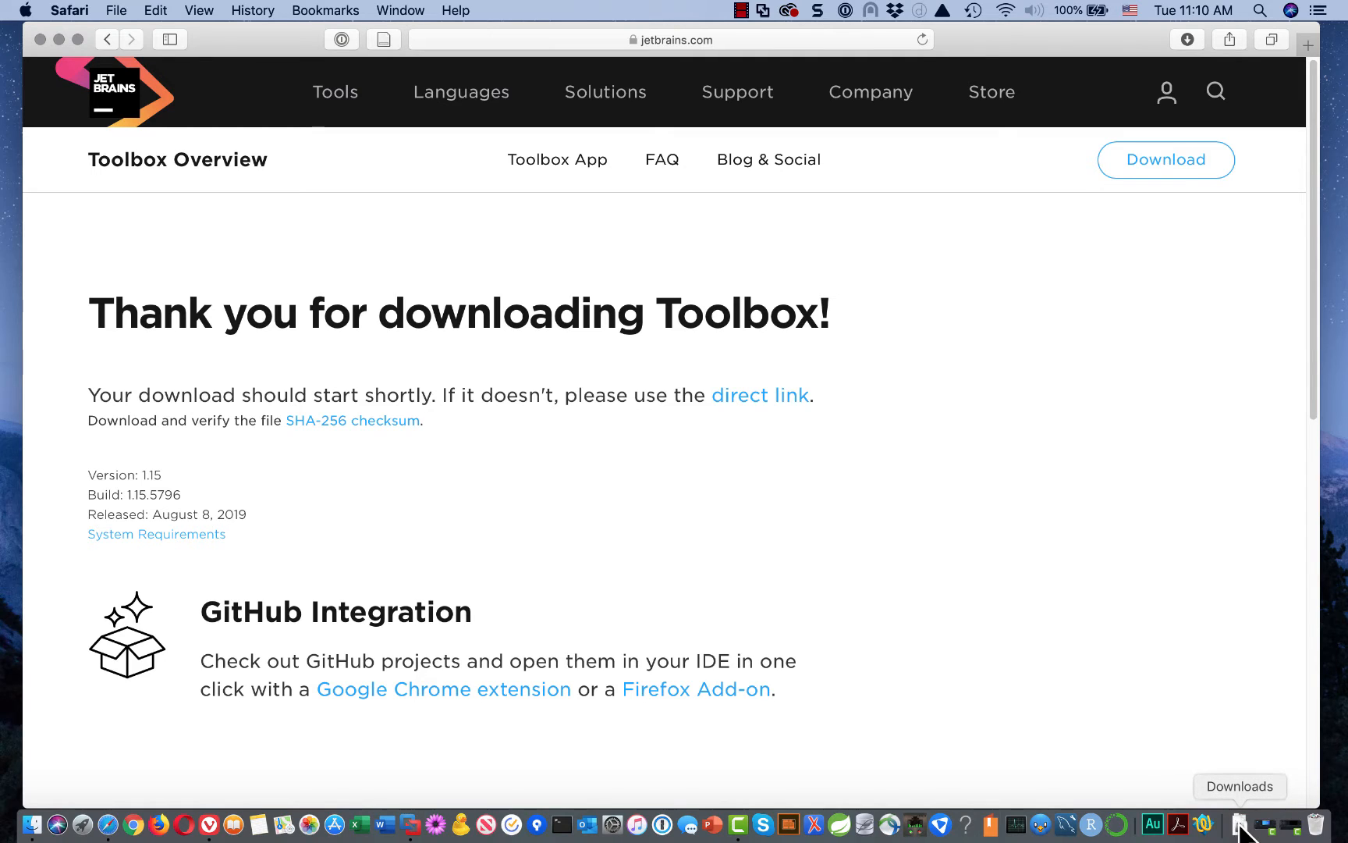
# Step: Open a new Finder window and open jetbrains-toolbox-1.15.5796.dmg from the Downloads folder
pyautogui.rightClick(32, 824)
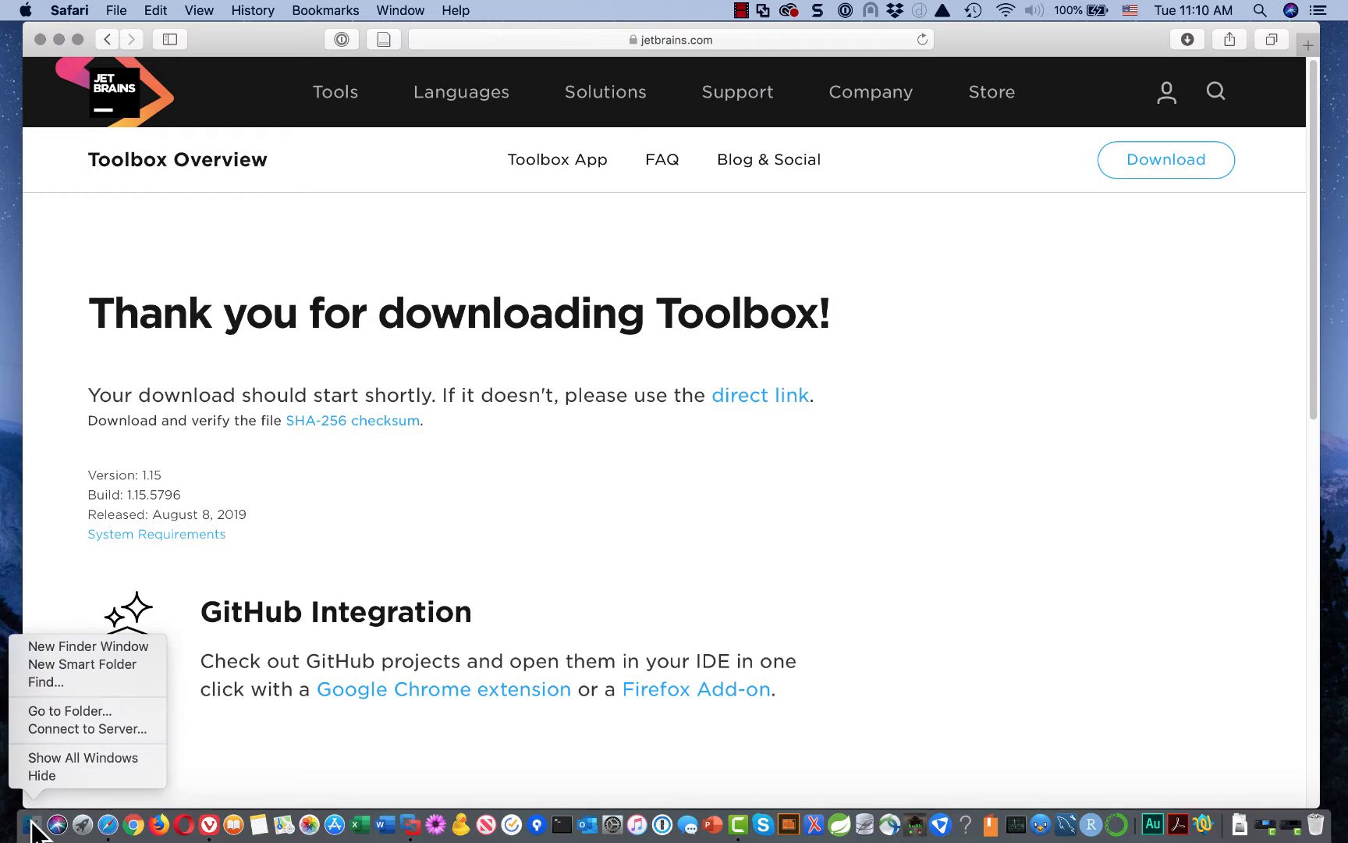
pyautogui.click(77, 644)
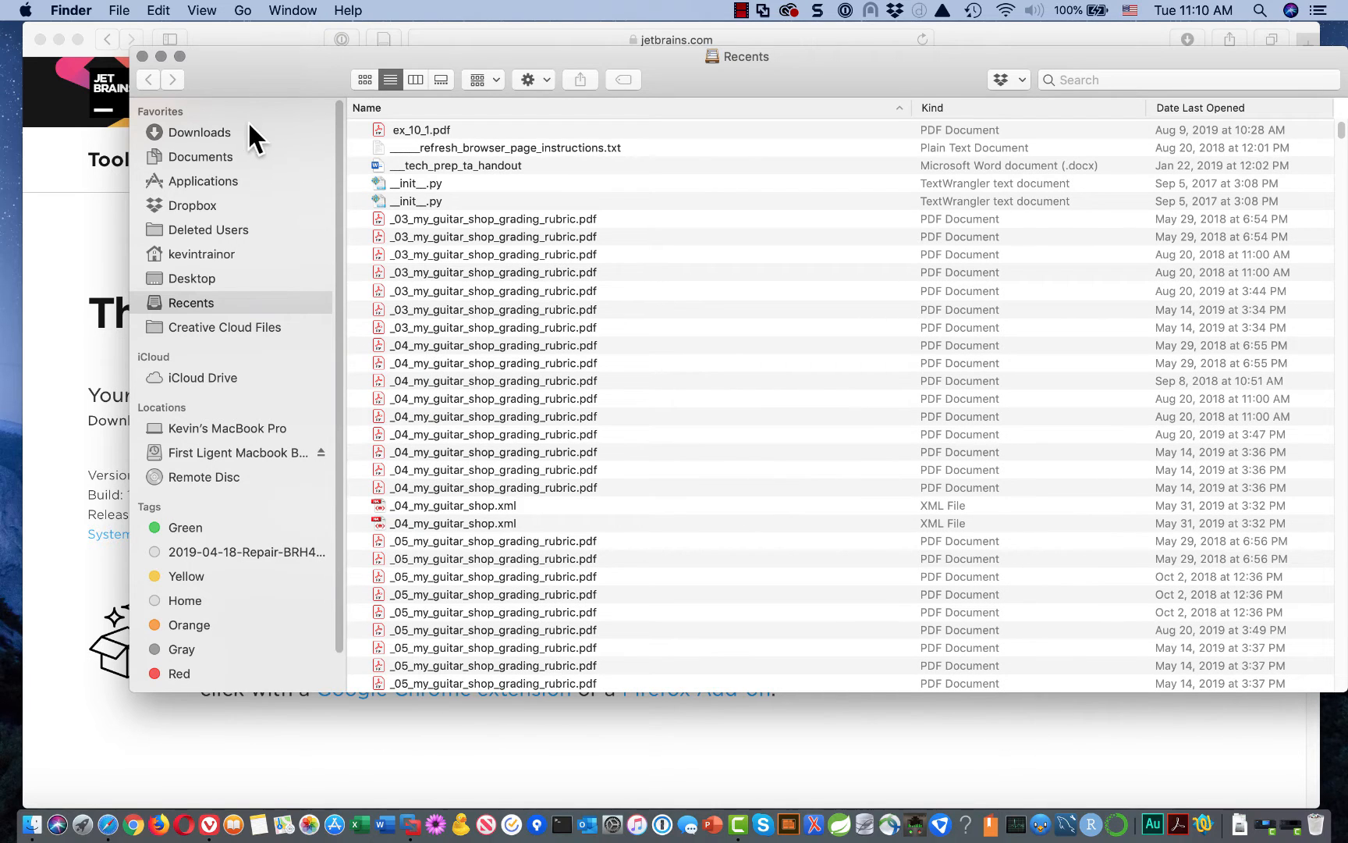
pyautogui.click(208, 131)
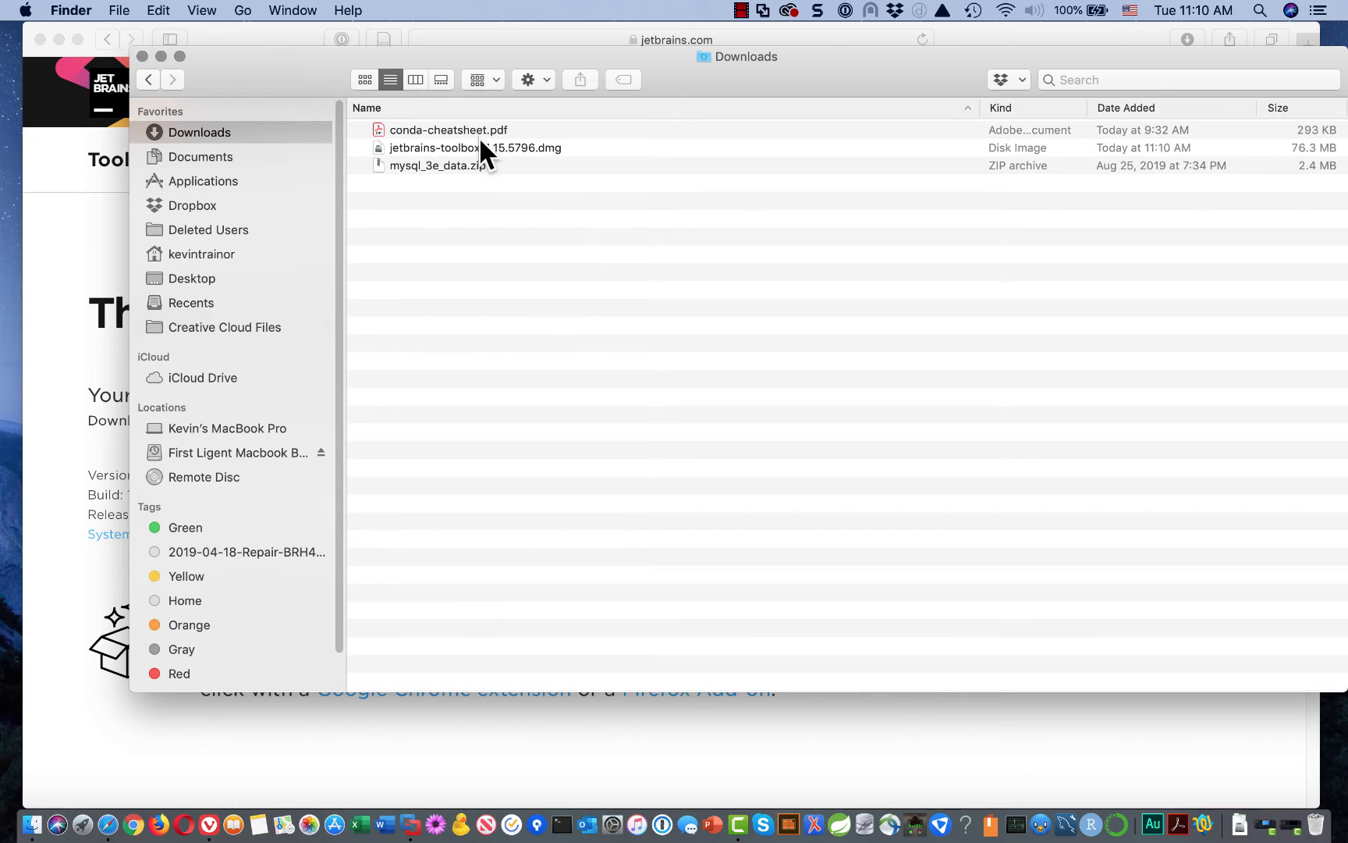
pyautogui.click(535, 152)
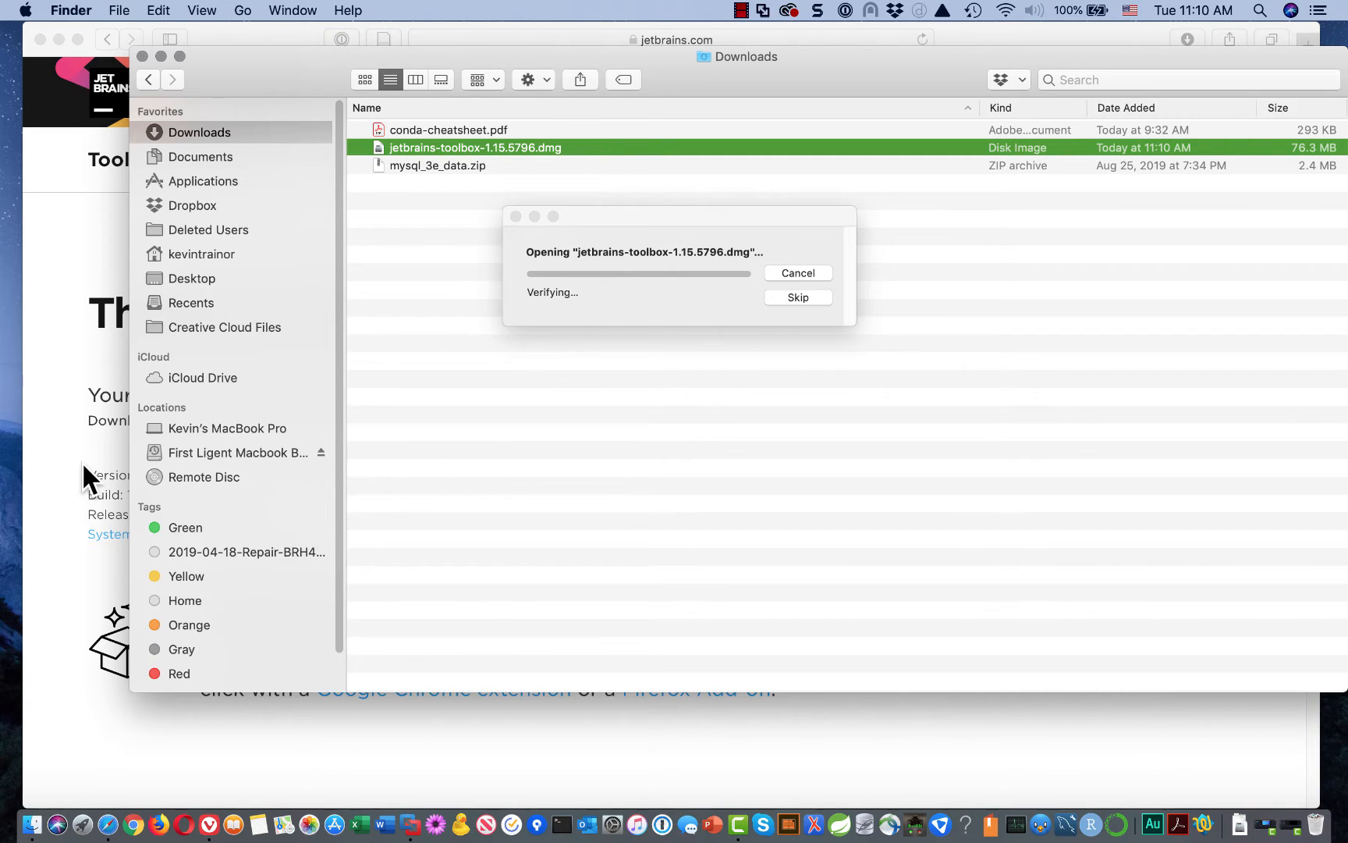
# Step: Close the Safari window and move the JetBrains Toolbox installer window up over the Downloads window
pyautogui.click(60, 493)
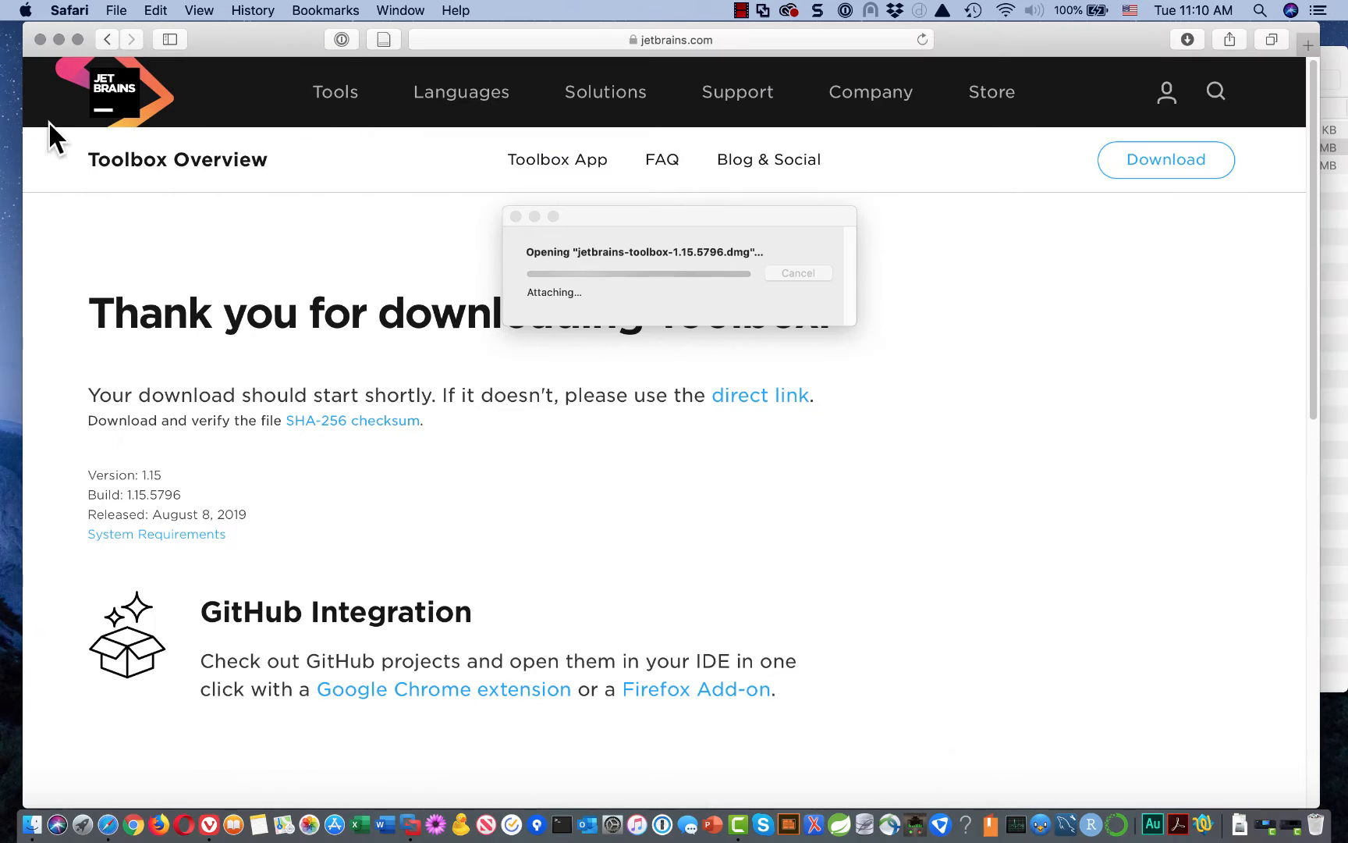
pyautogui.click(40, 39)
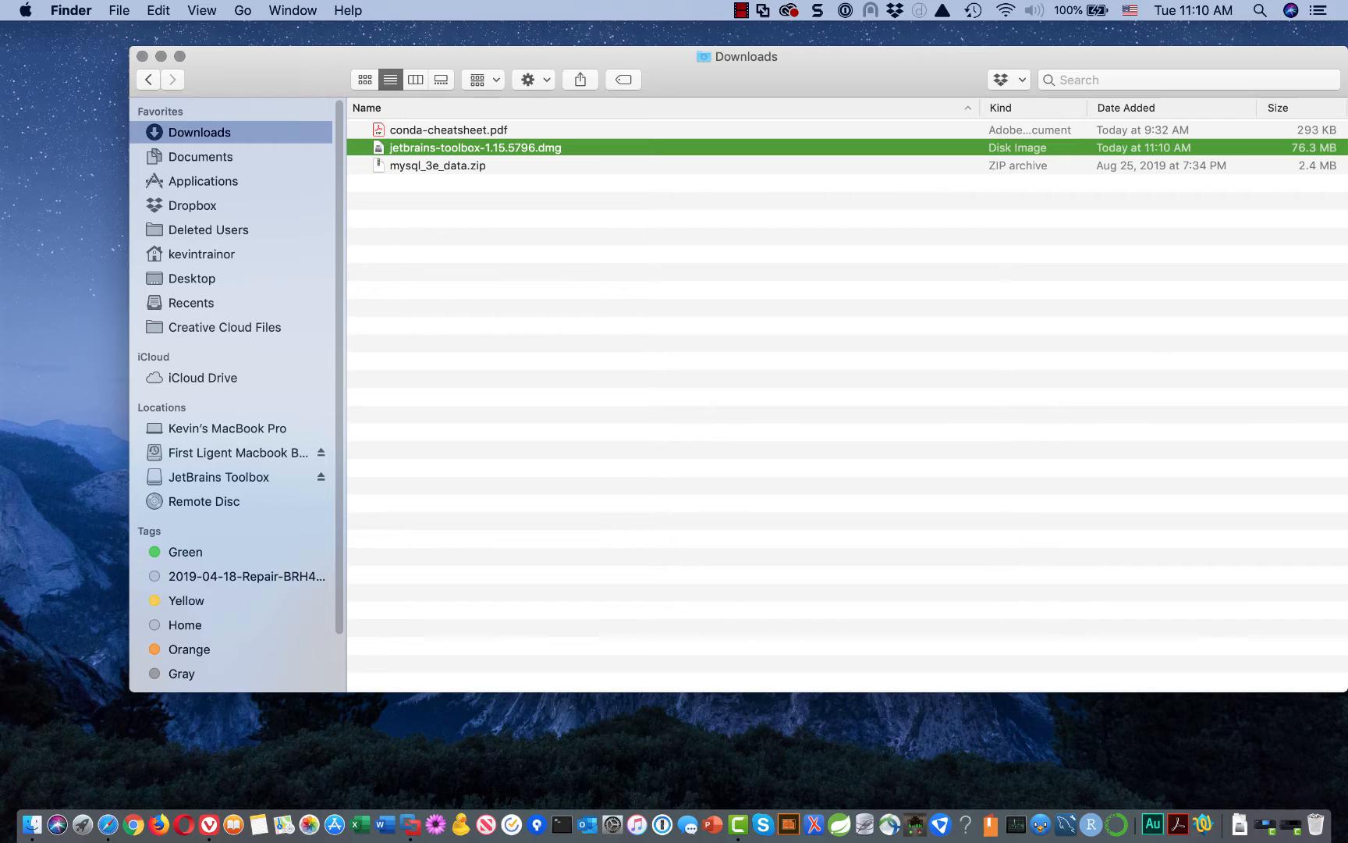
pyautogui.moveTo(717, 476); pyautogui.dragTo(703, 227)
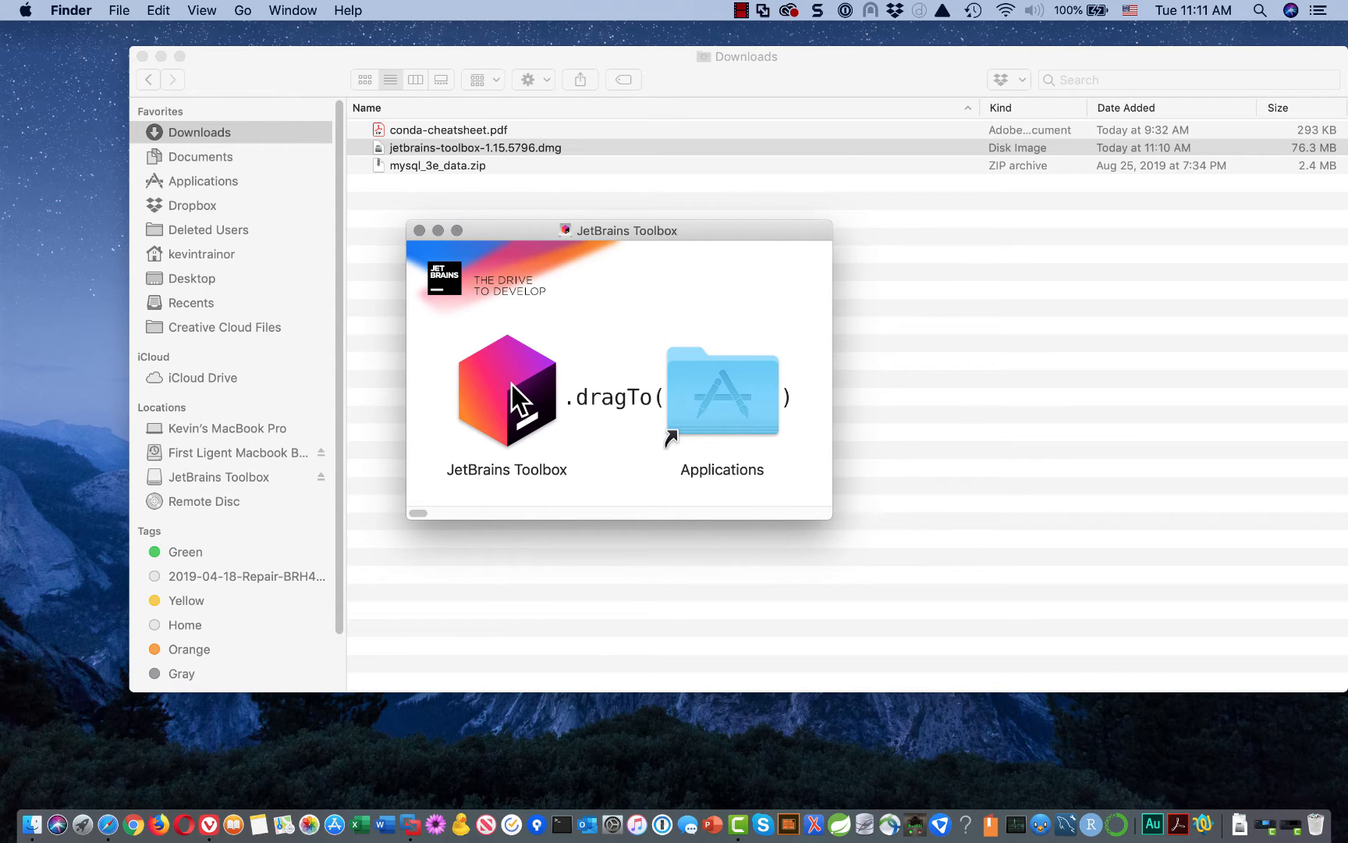
# Step: Install JetBrains Toolbox by copying it to the Applications folder, and close the installer window
pyautogui.moveTo(509, 385); pyautogui.dragTo(720, 387)
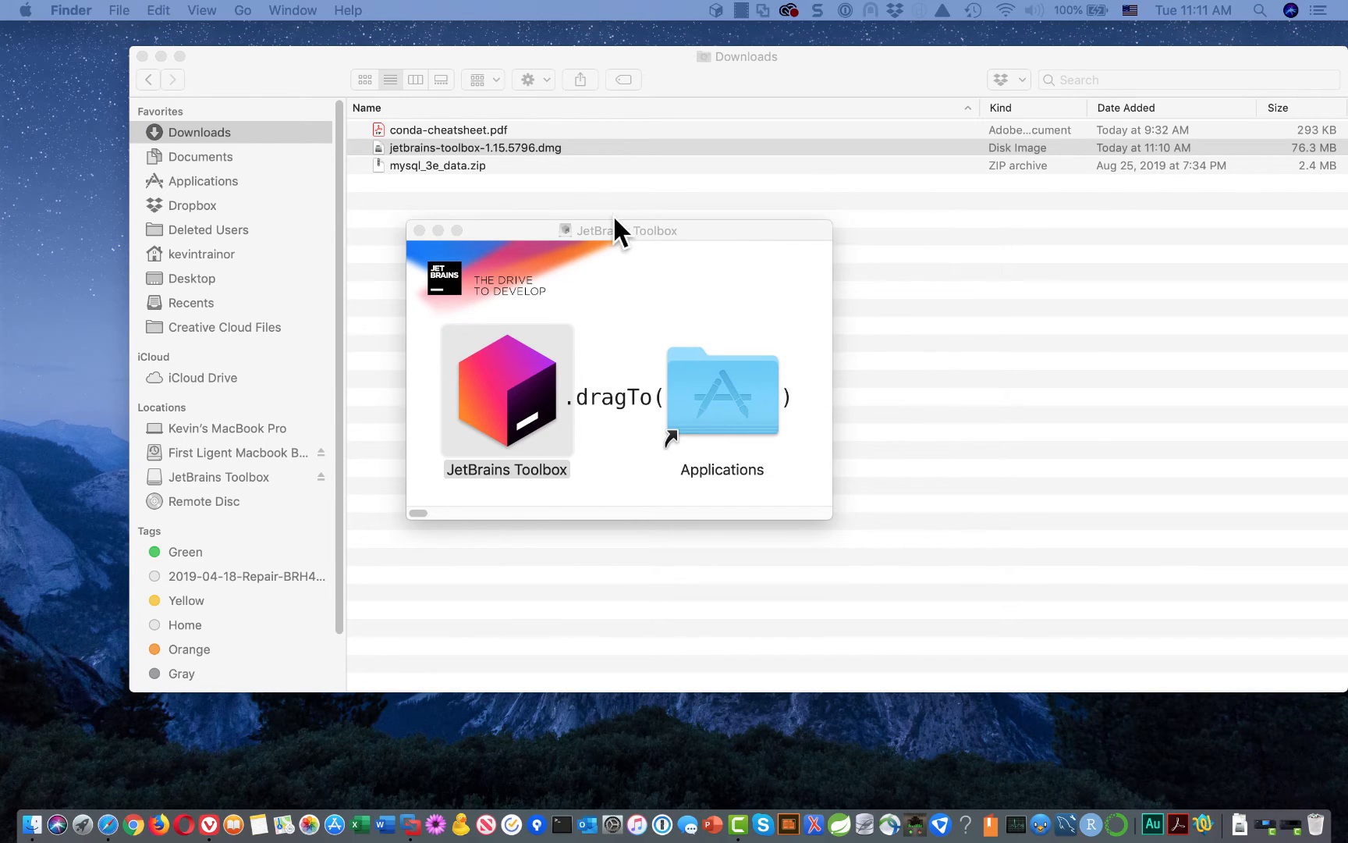
pyautogui.click(419, 230)
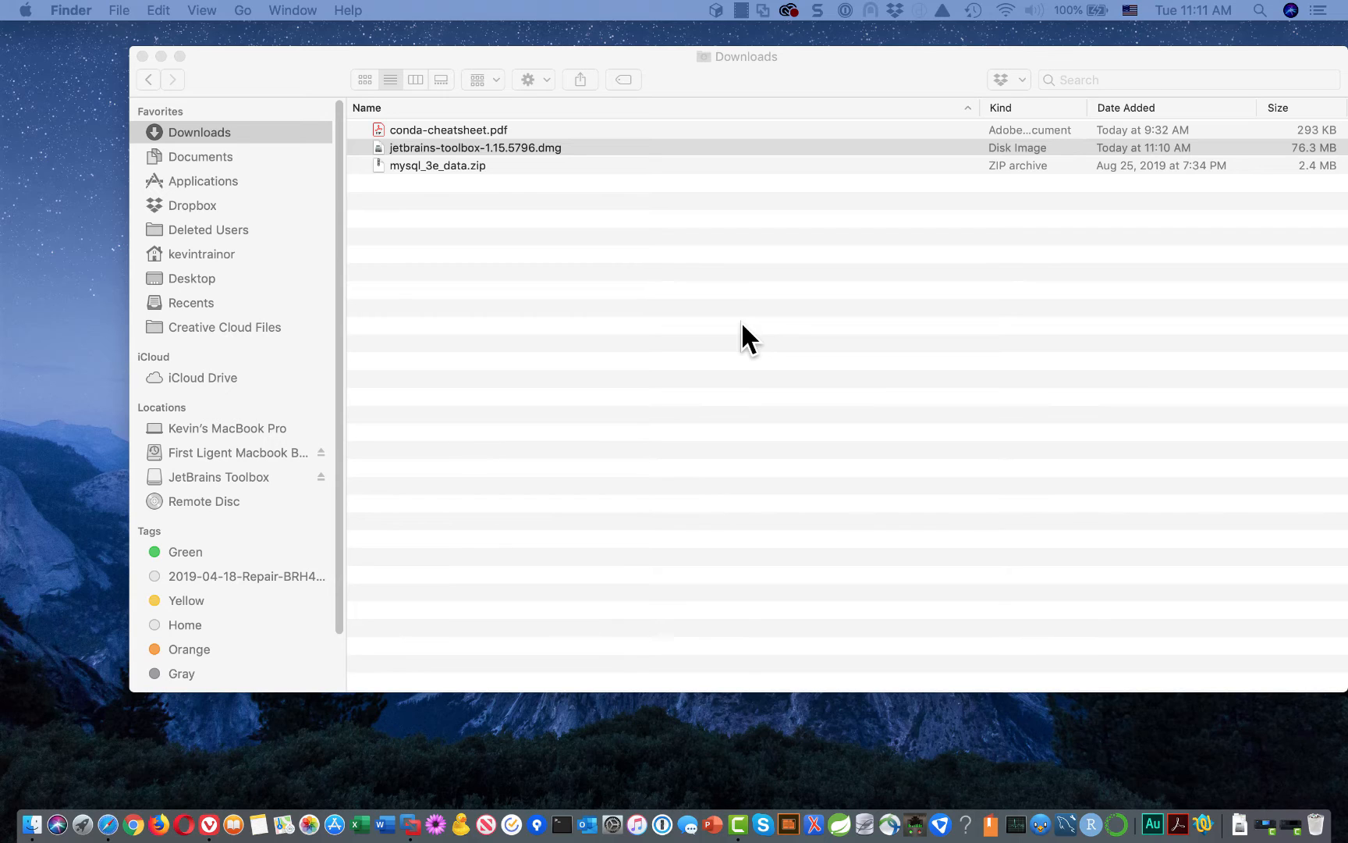
# Step: Show the Applications folder in Finder and launch JetBrains Toolbox from it
pyautogui.click(265, 59)
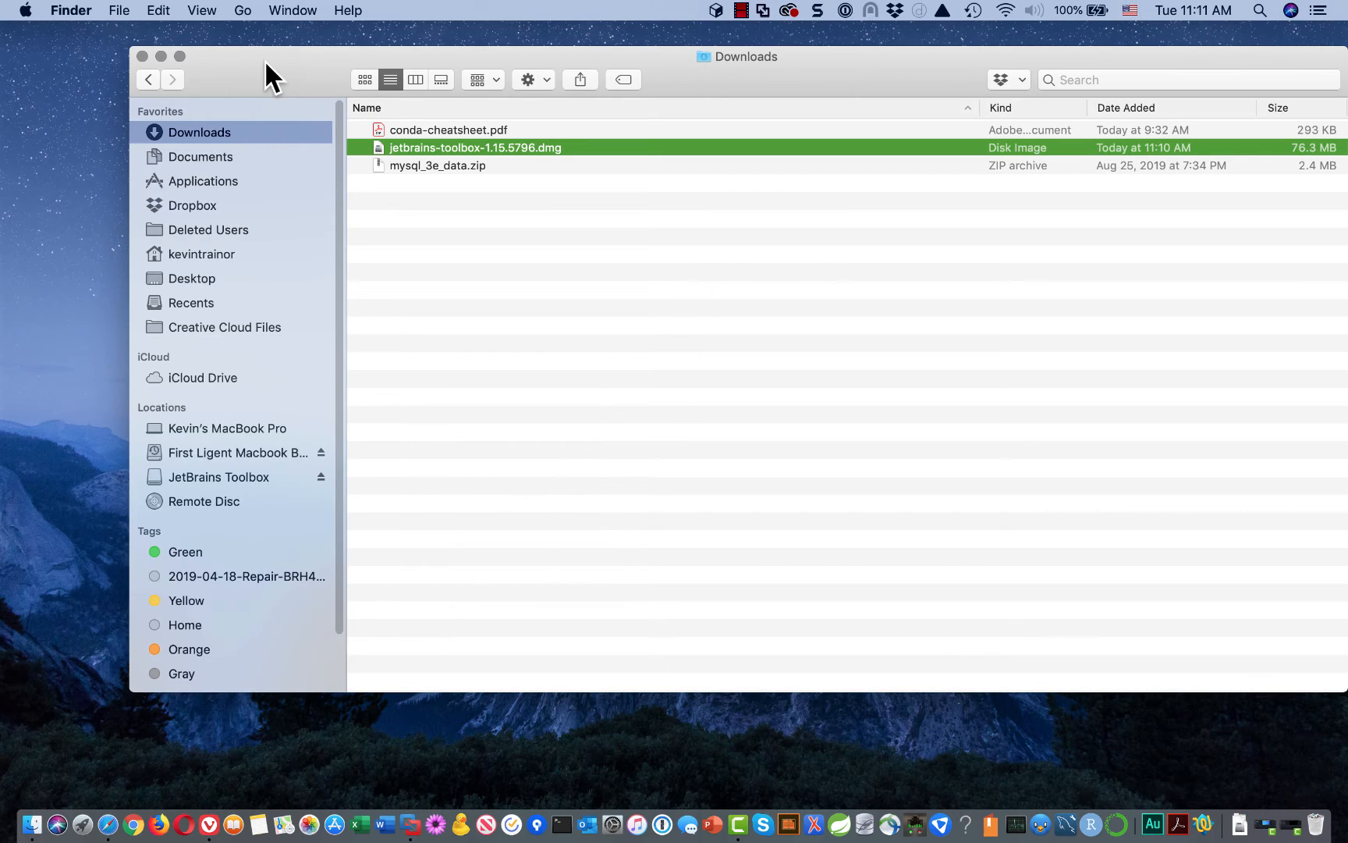
pyautogui.click(211, 180)
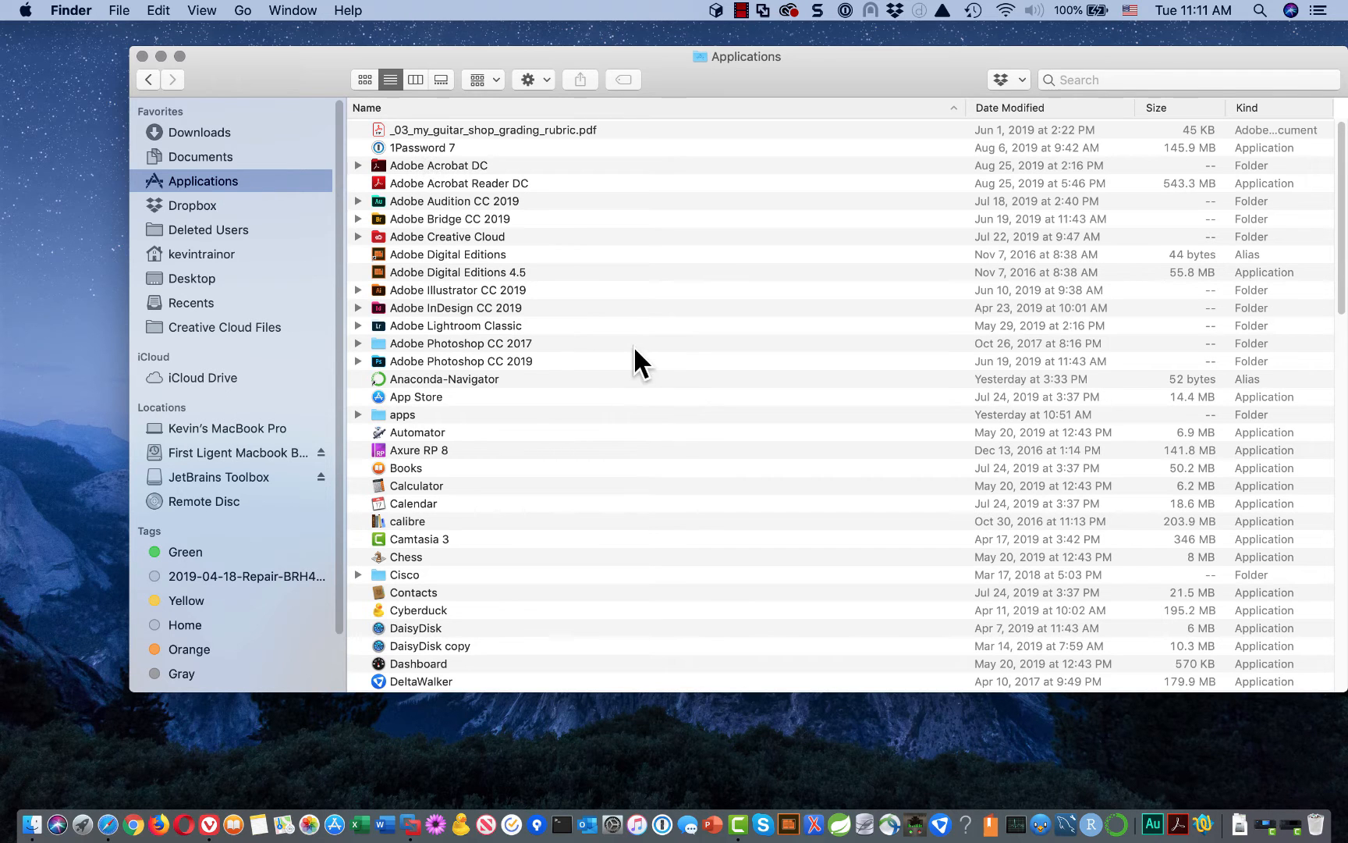
pyautogui.scroll(-5, 542, 390)
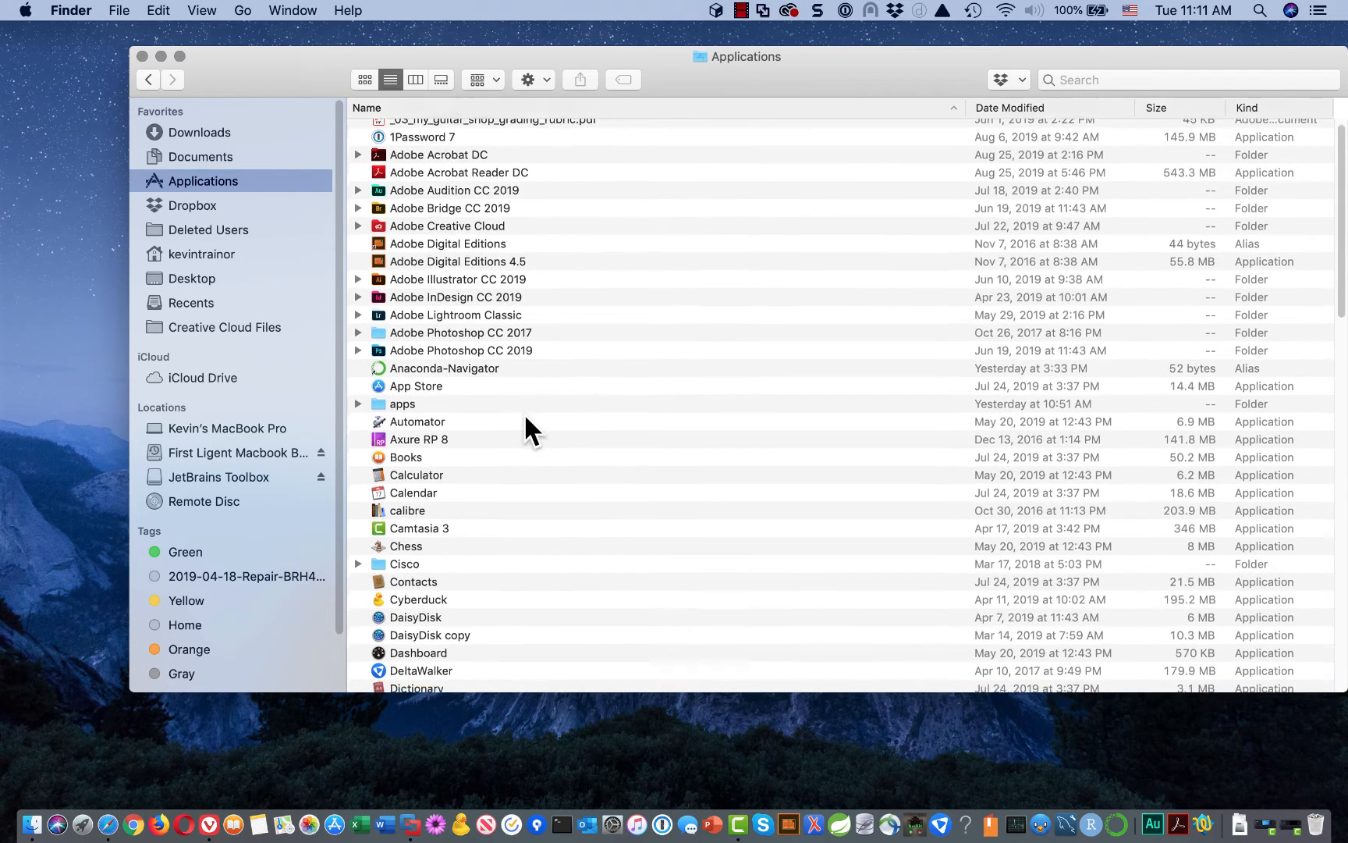
pyautogui.scroll(-7, 532, 402)
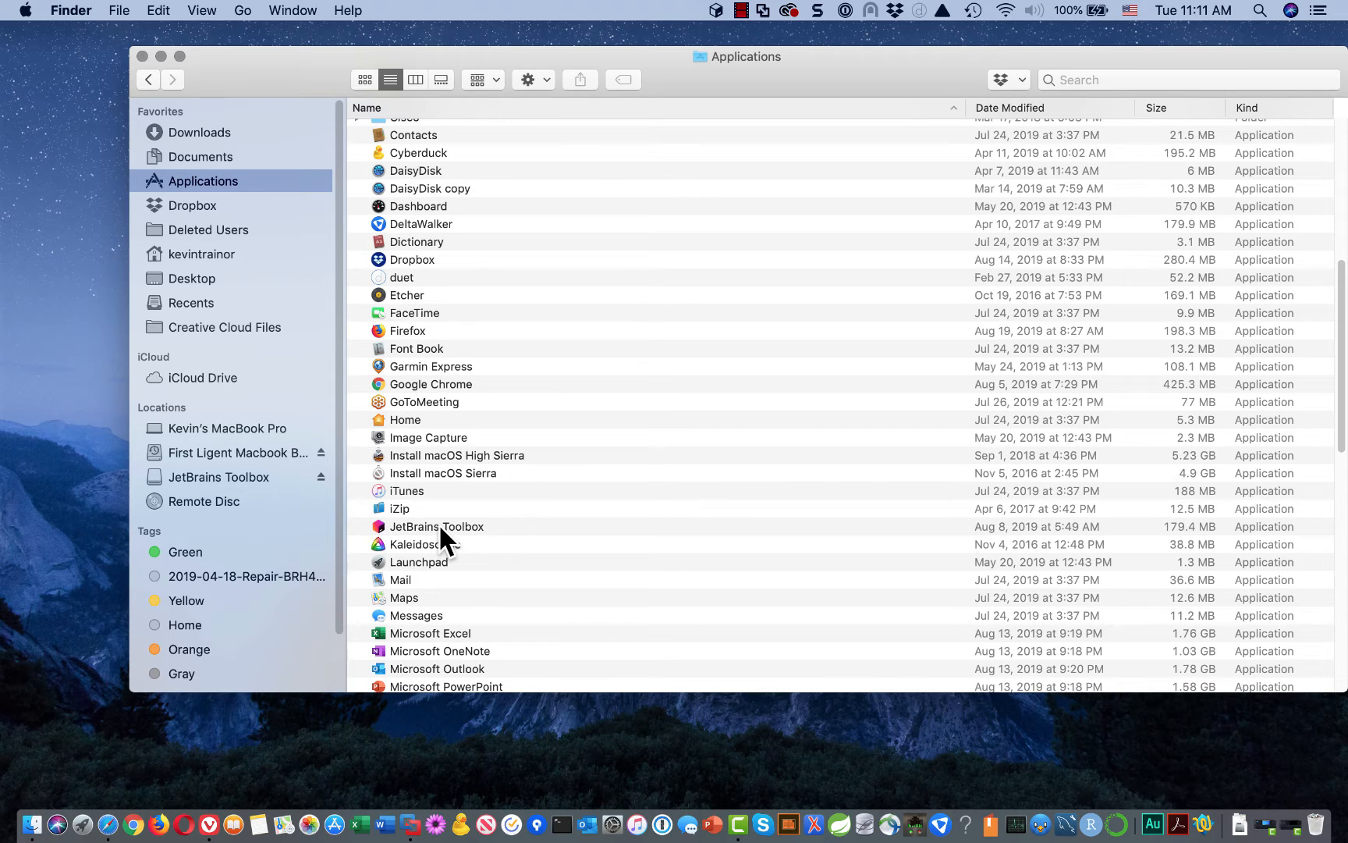
pyautogui.doubleClick(439, 526)
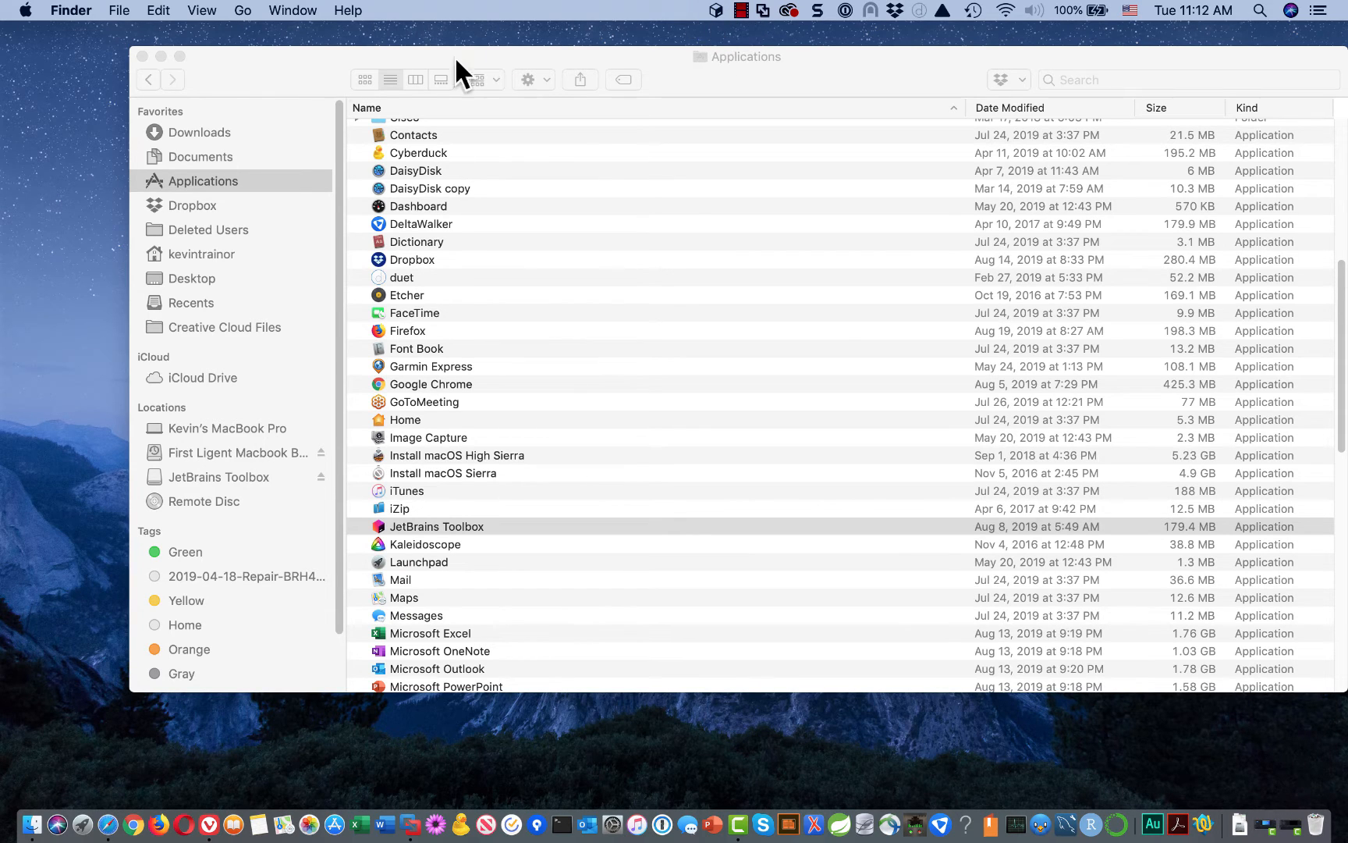
# Step: Open the JetBrains Toolbox window, look through the available tools and install PyCharm Professional
pyautogui.click(718, 12)
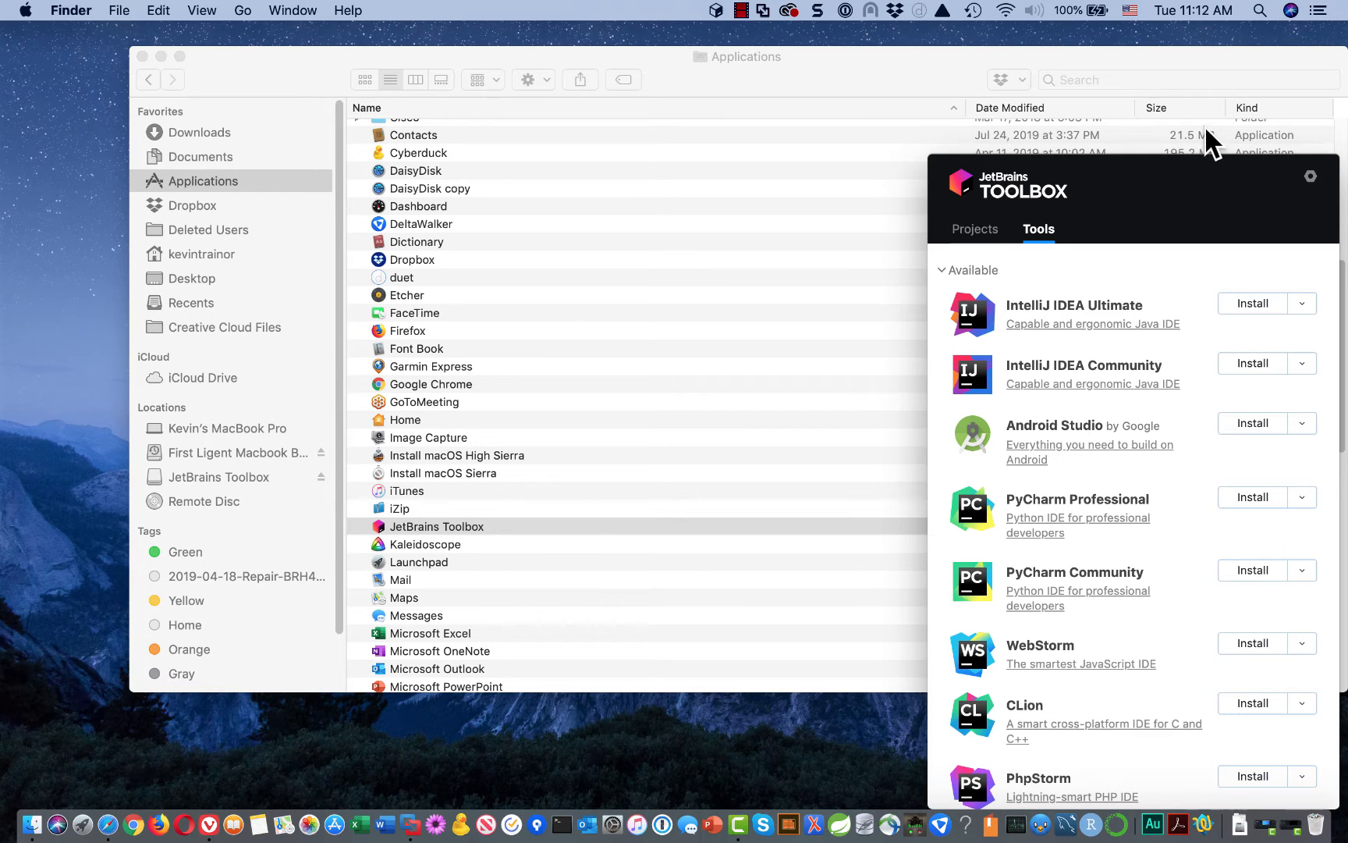
pyautogui.scroll(-5, 1153, 337)
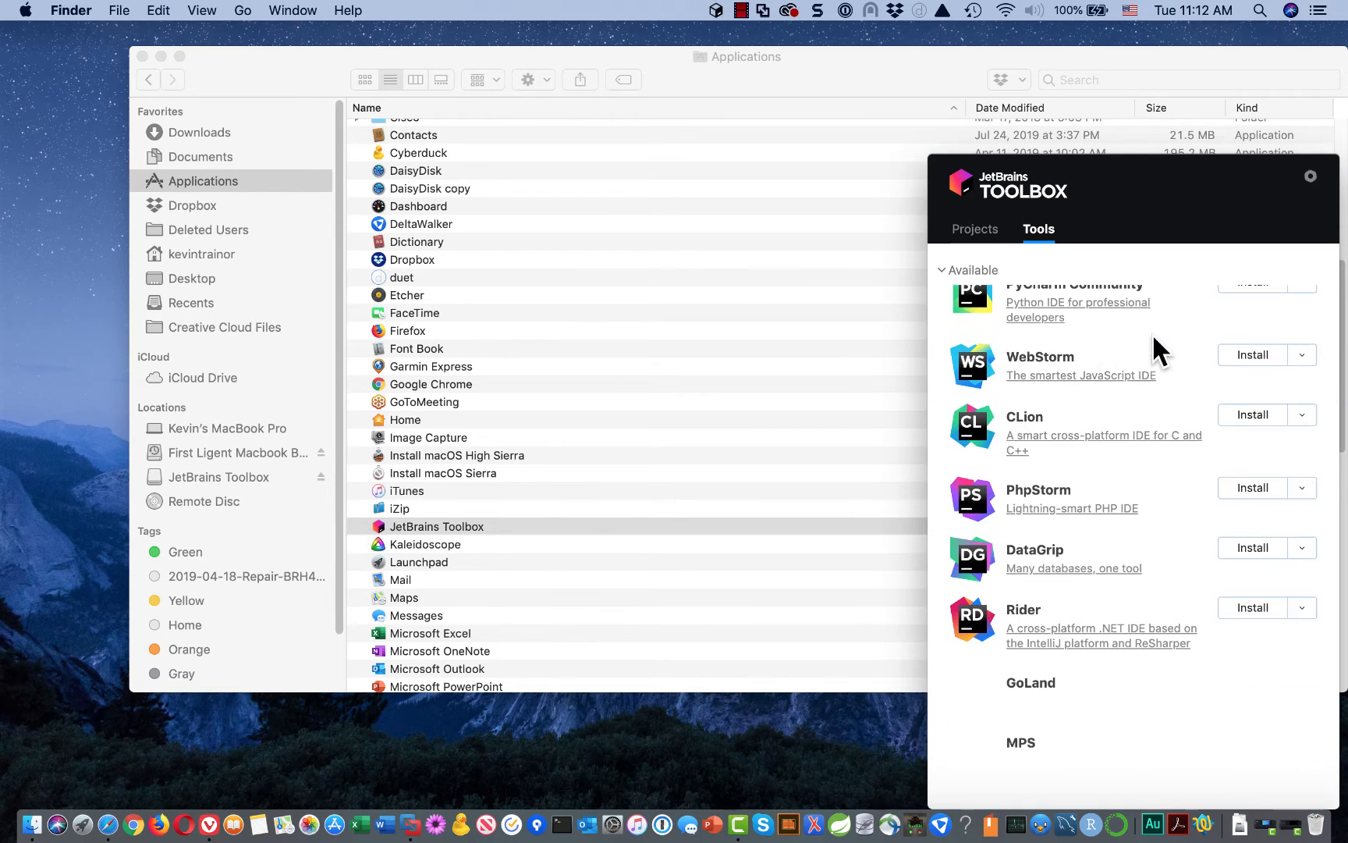
pyautogui.scroll(-5, 1151, 347)
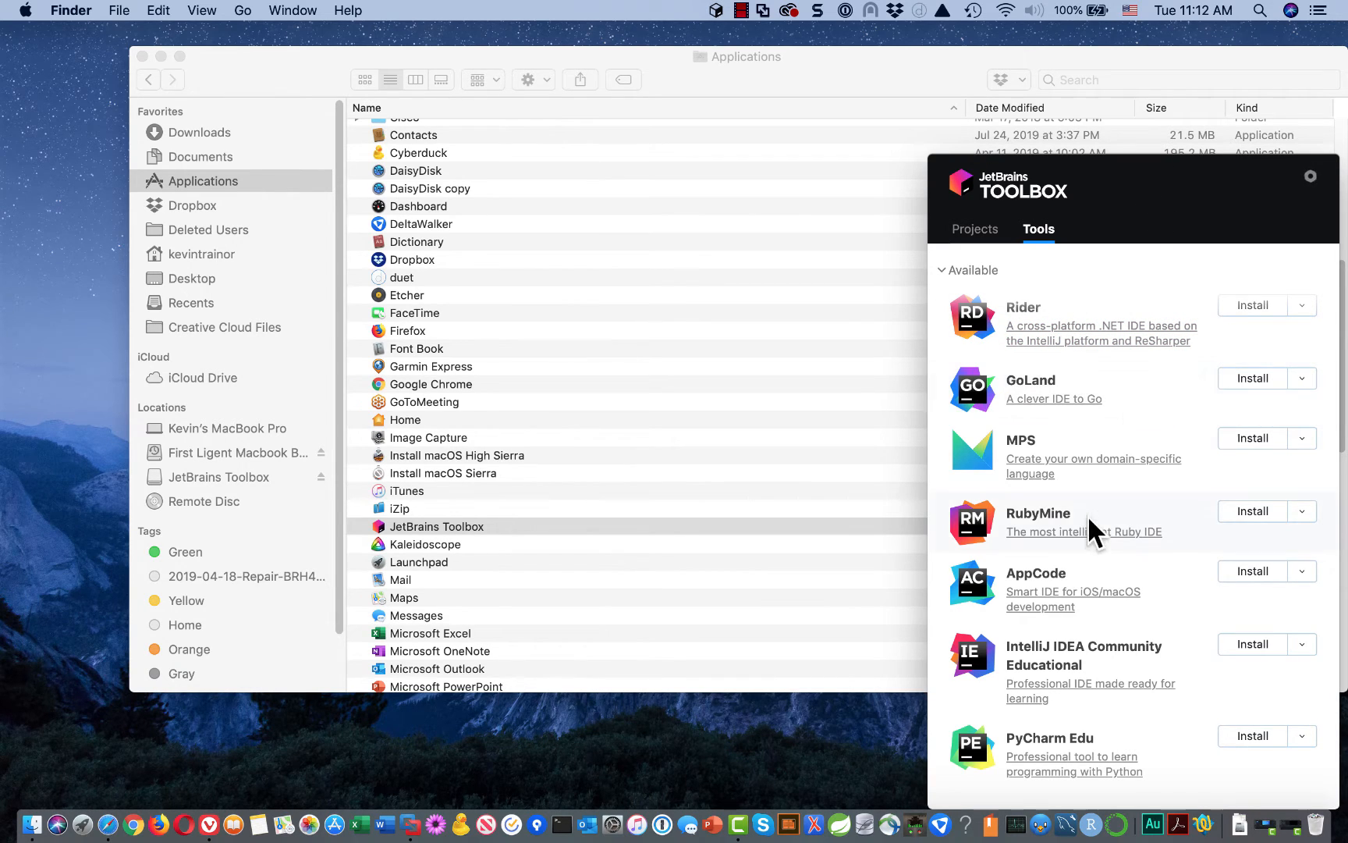
pyautogui.scroll(3, 1136, 546)
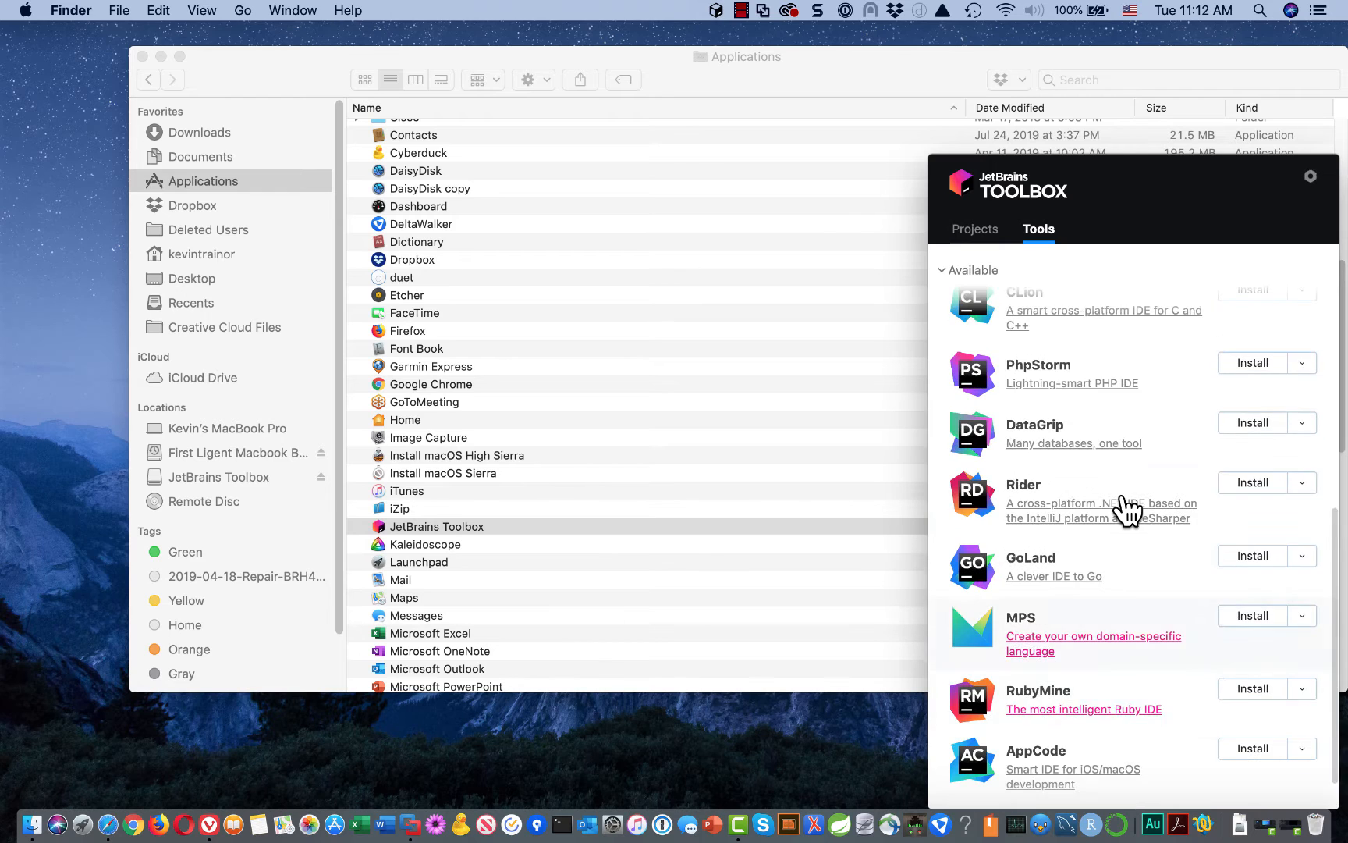
pyautogui.scroll(-3, 1127, 511)
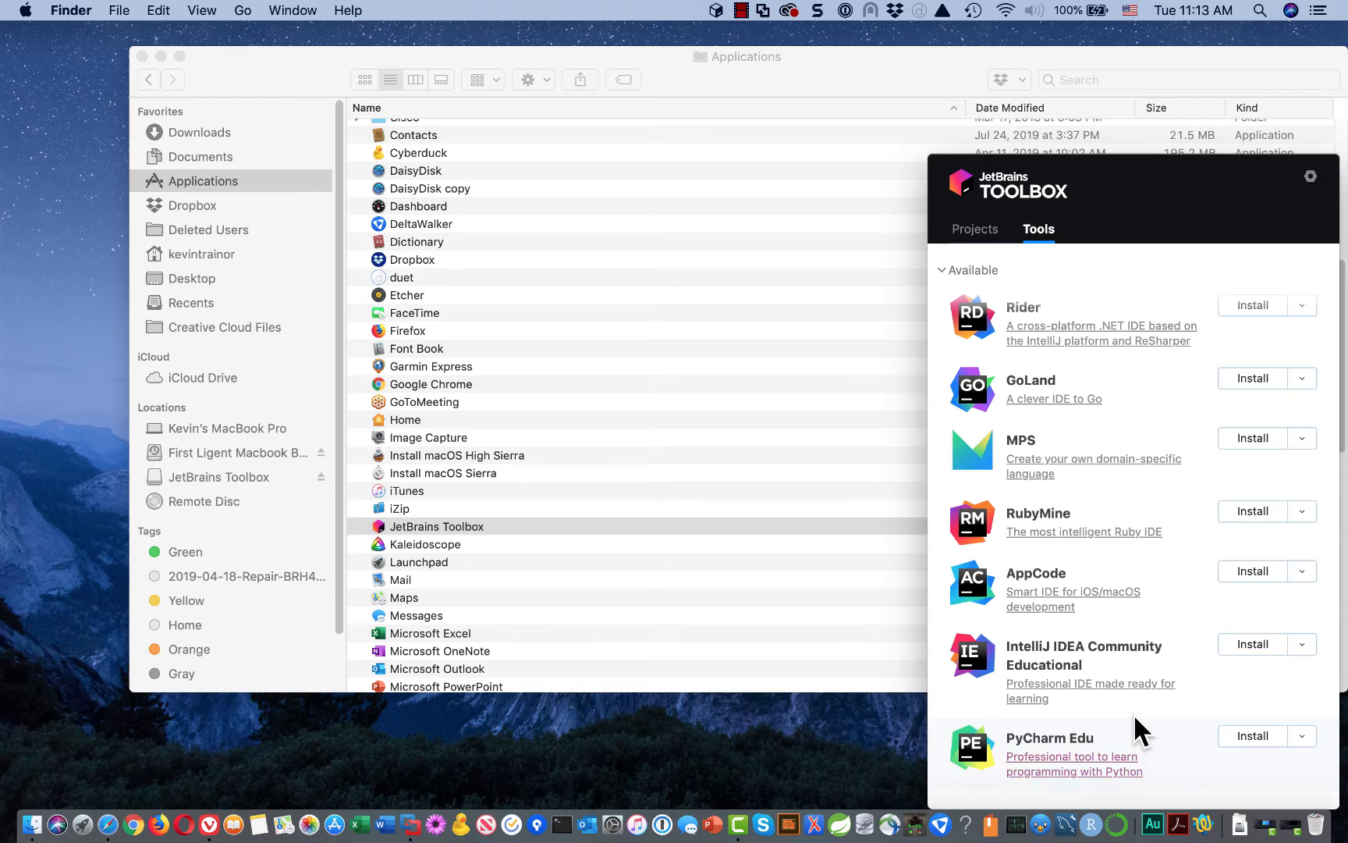
pyautogui.scroll(2, 1132, 686)
pyautogui.scroll(10, 1124, 635)
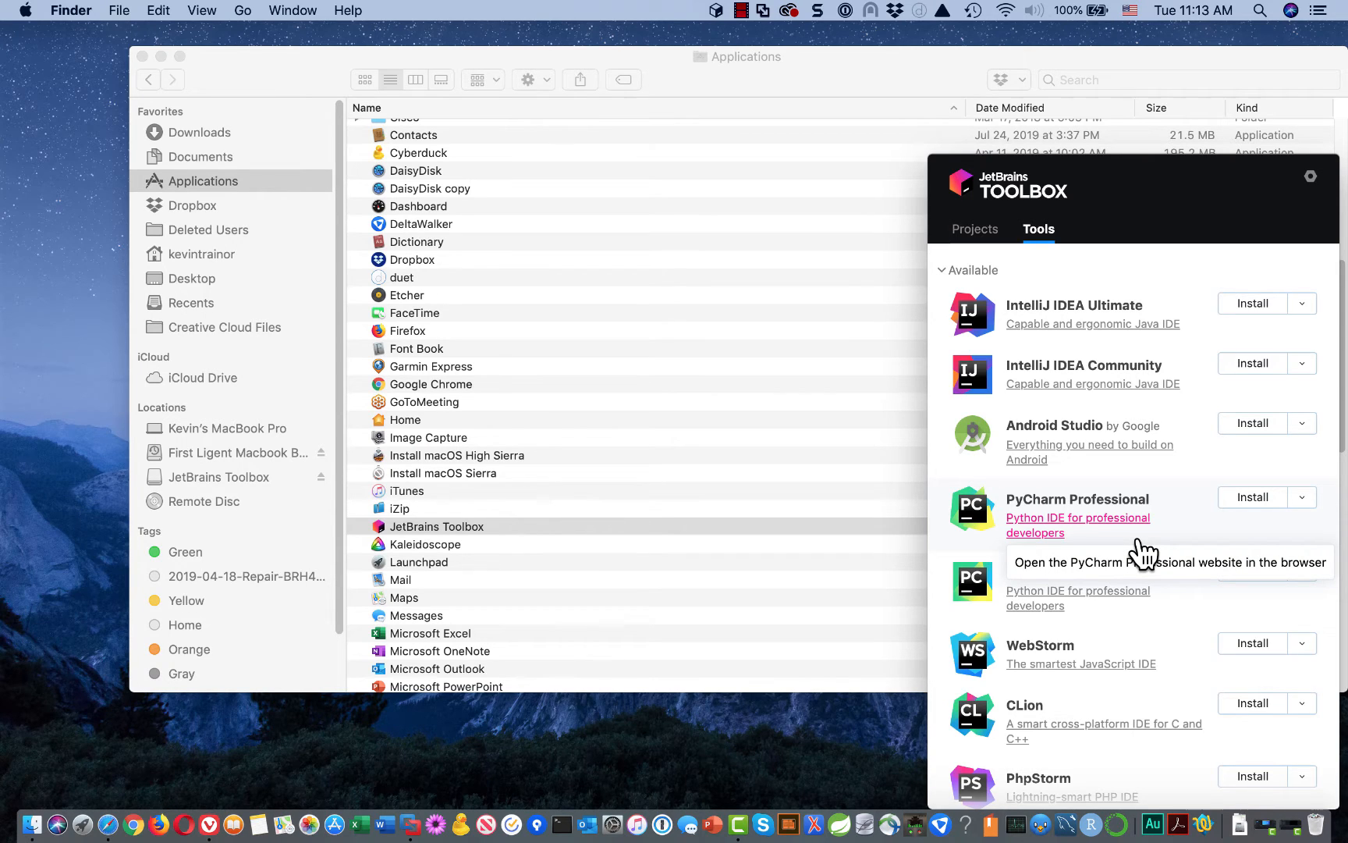
pyautogui.click(1253, 500)
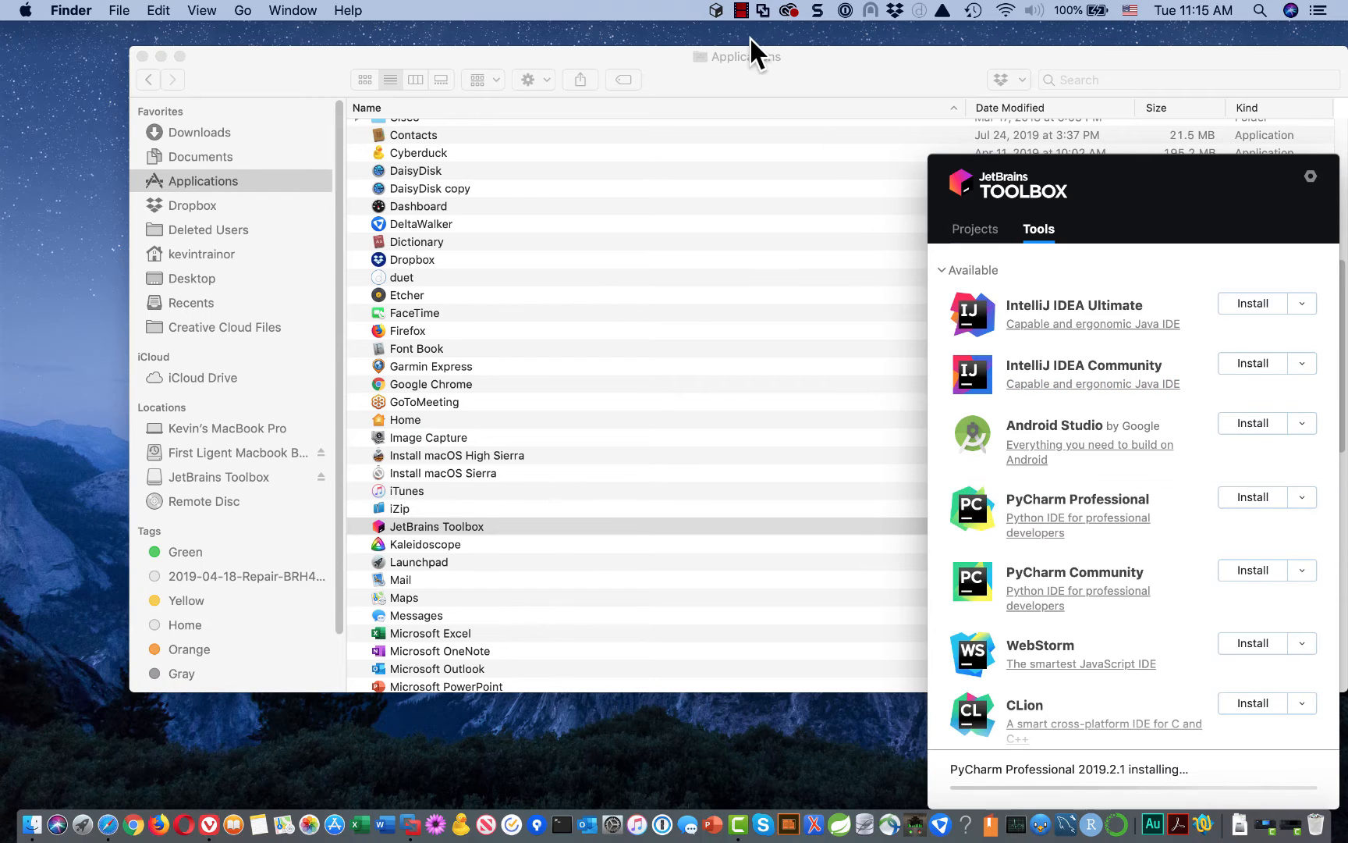
pyautogui.click(740, 10)
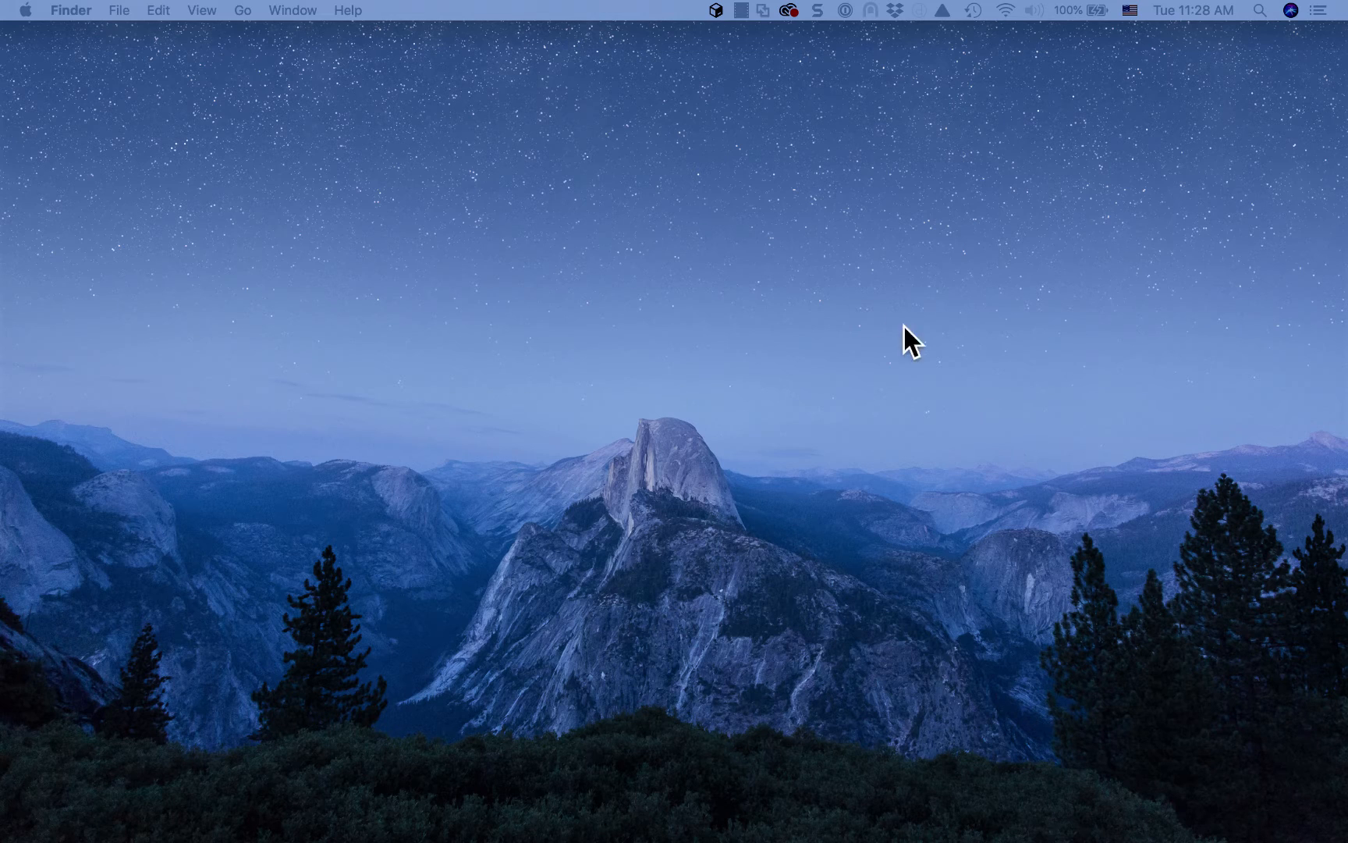
# Step: Launch PyCharm Professional from JetBrains Toolbox and move its Welcome window up on the desktop
pyautogui.click(718, 13)
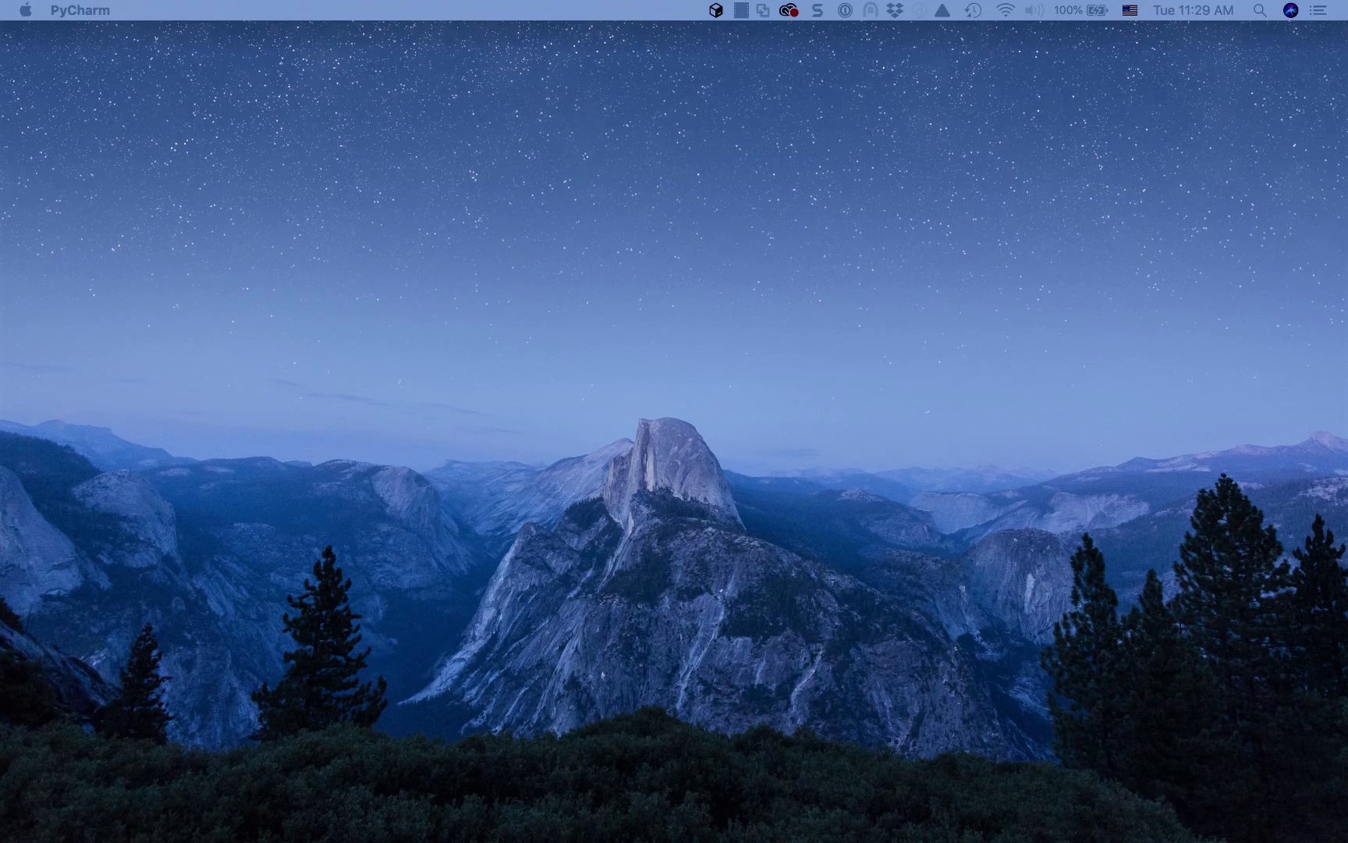
pyautogui.moveTo(641, 537); pyautogui.dragTo(505, 231)
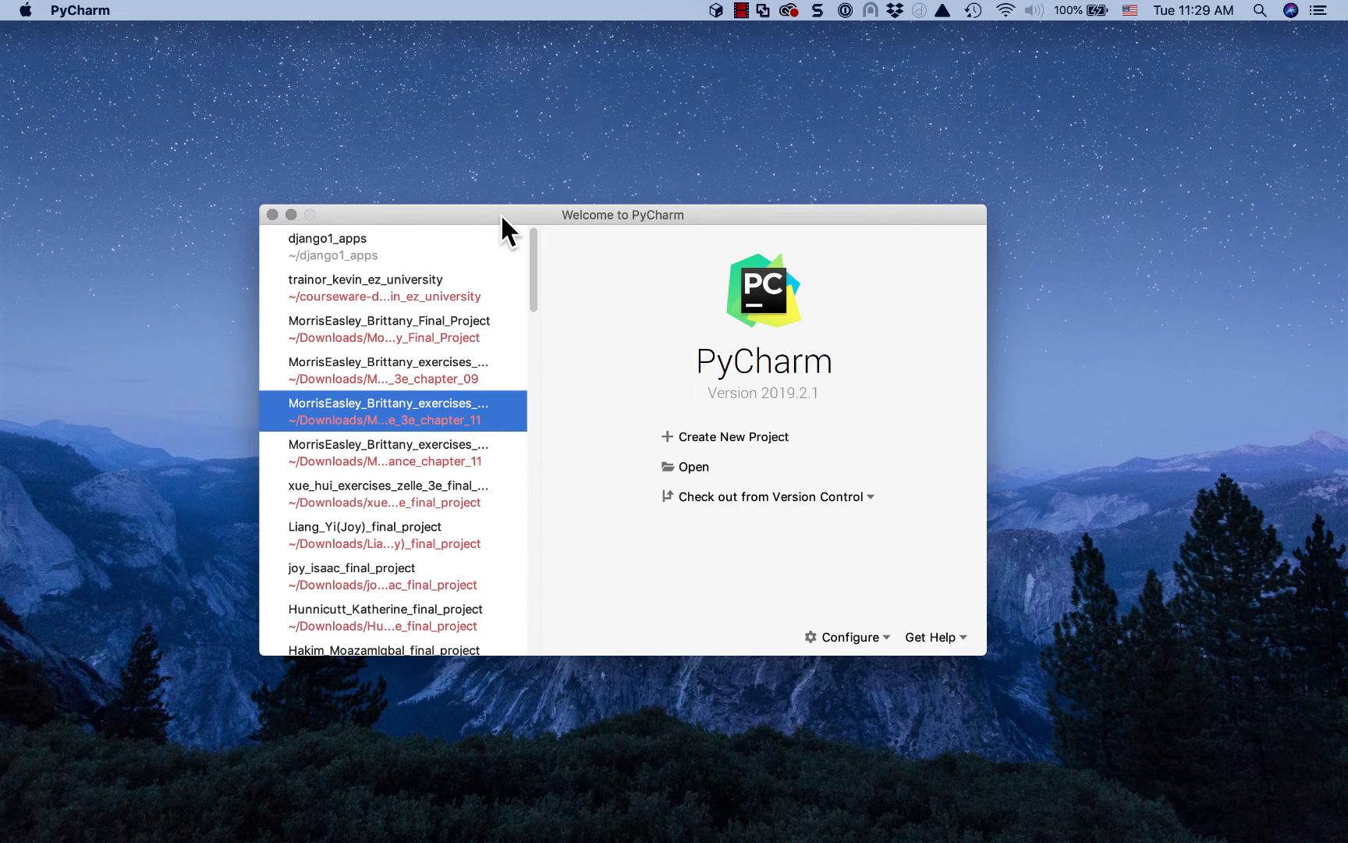
# Step: Start a new Pure Python project and change the last folder of its location to my_first_pycharm_project
pyautogui.click(741, 439)
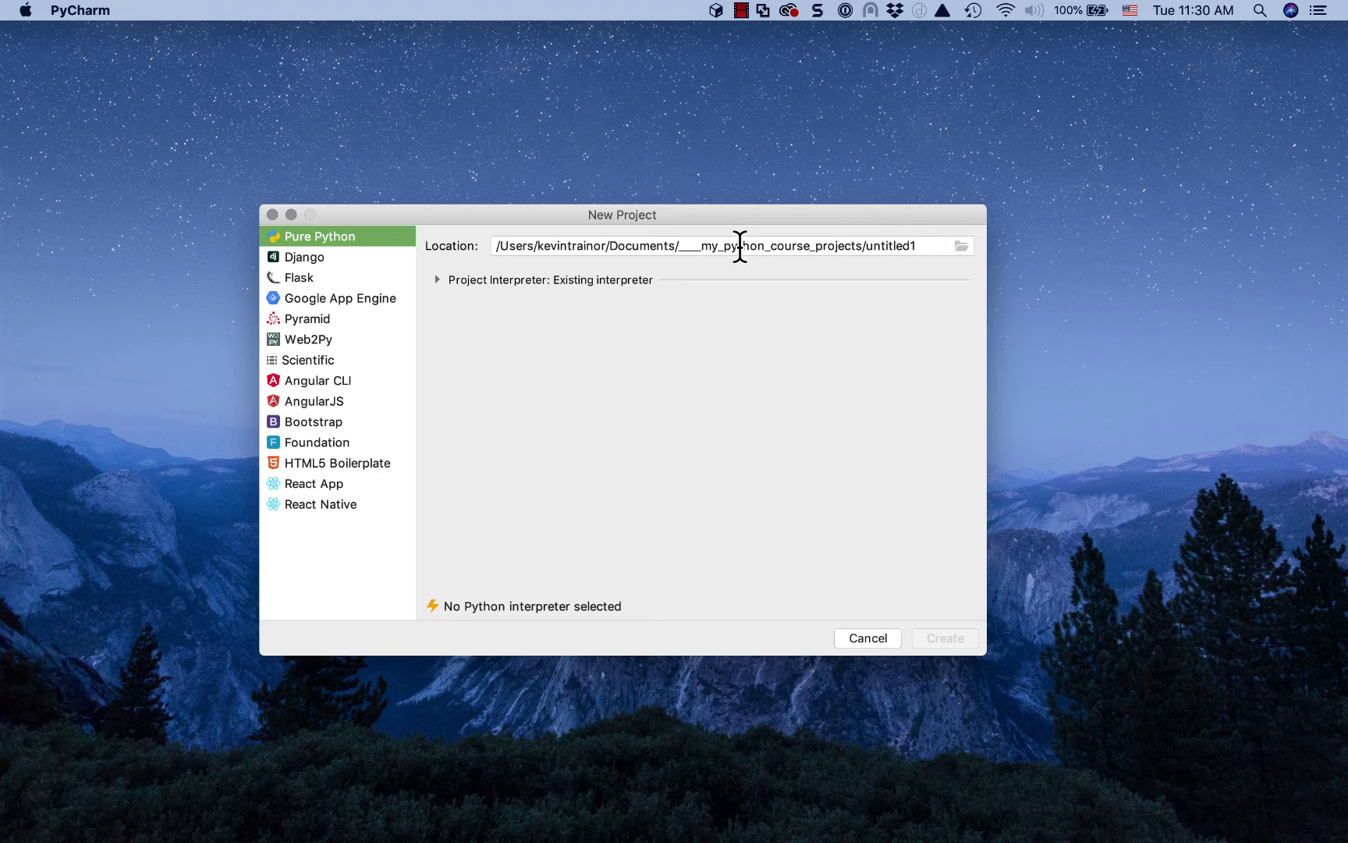
pyautogui.click(922, 245)
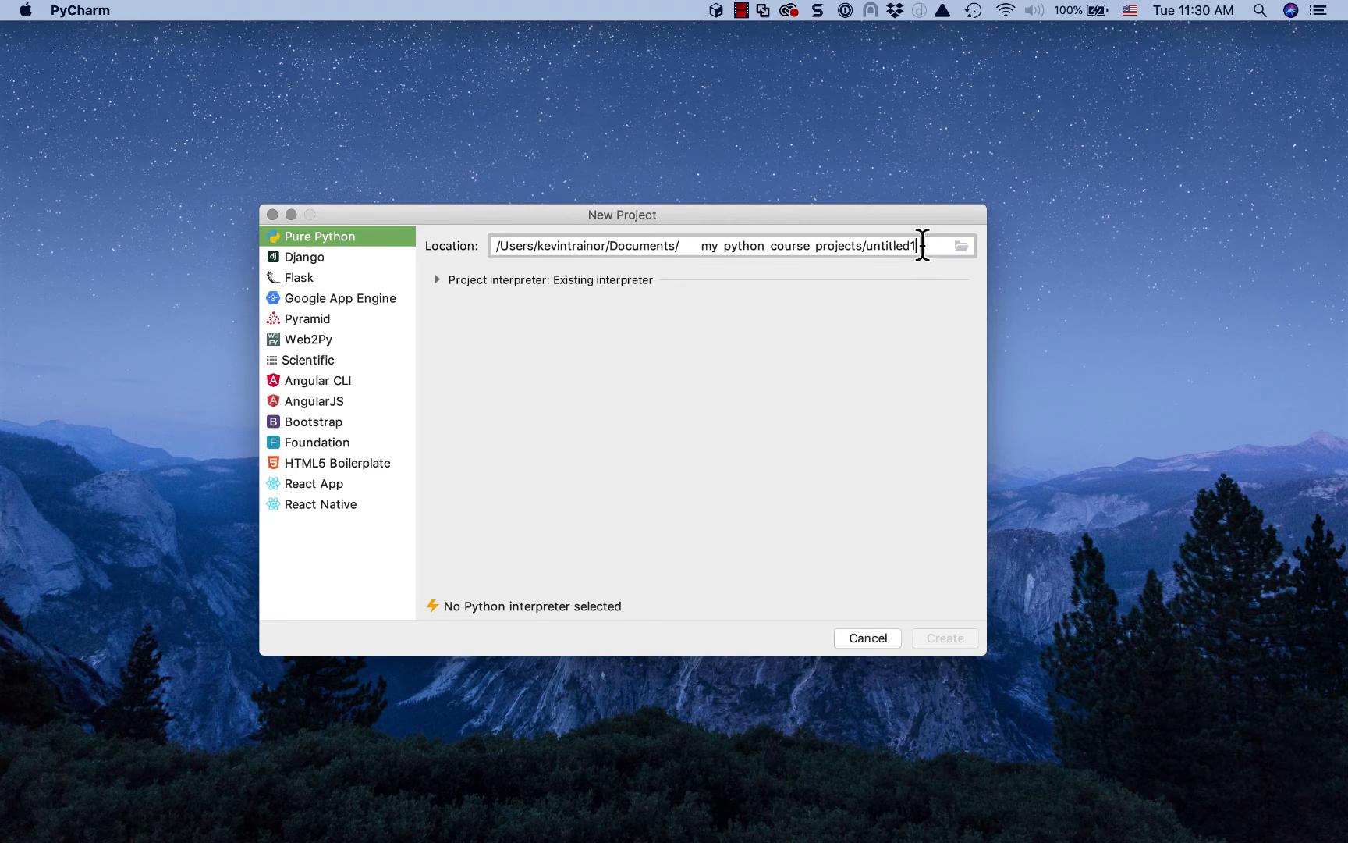
pyautogui.moveTo(923, 245); pyautogui.dragTo(866, 244)
pyautogui.write('my')
pyautogui.write('_first_pycharm_')
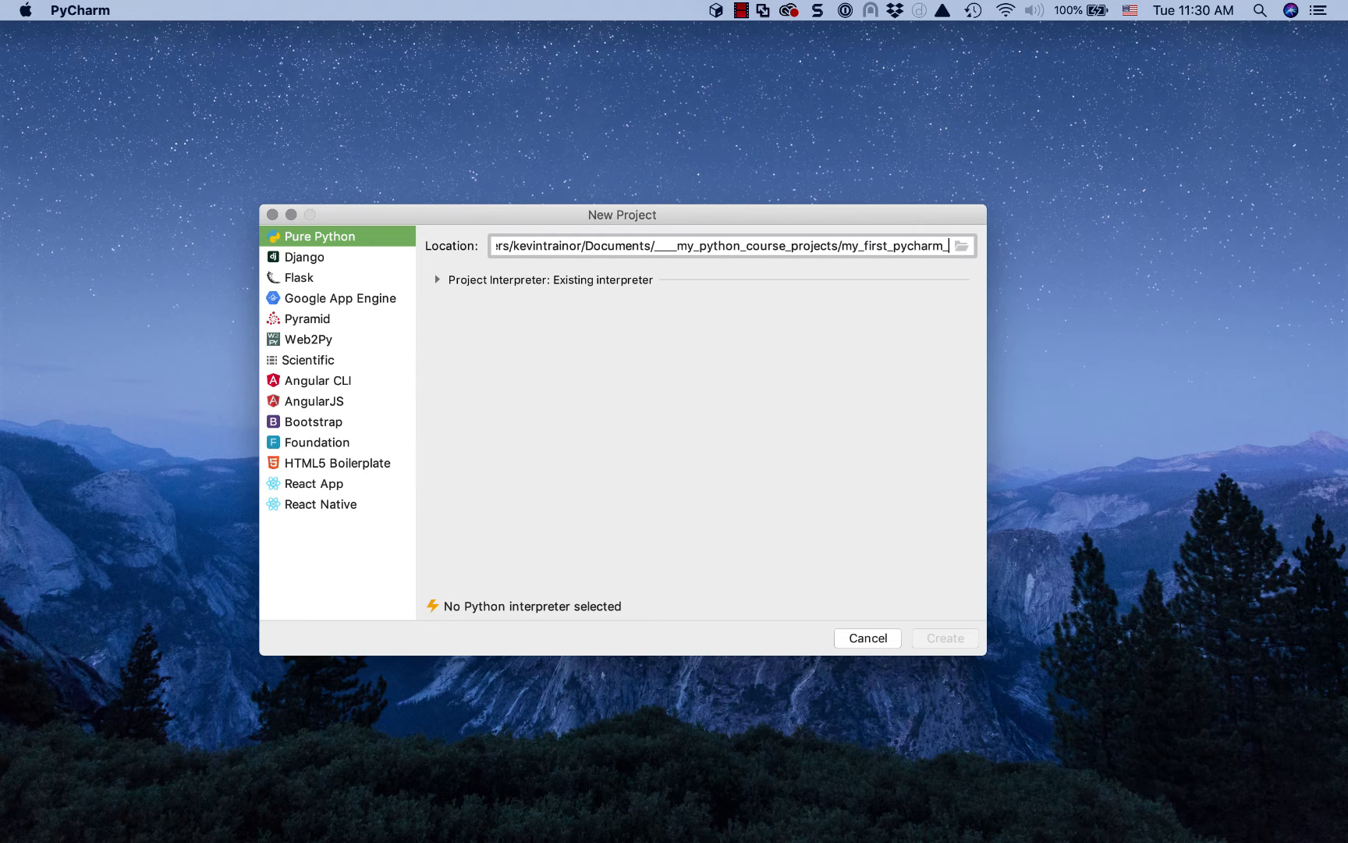
pyautogui.write('project')
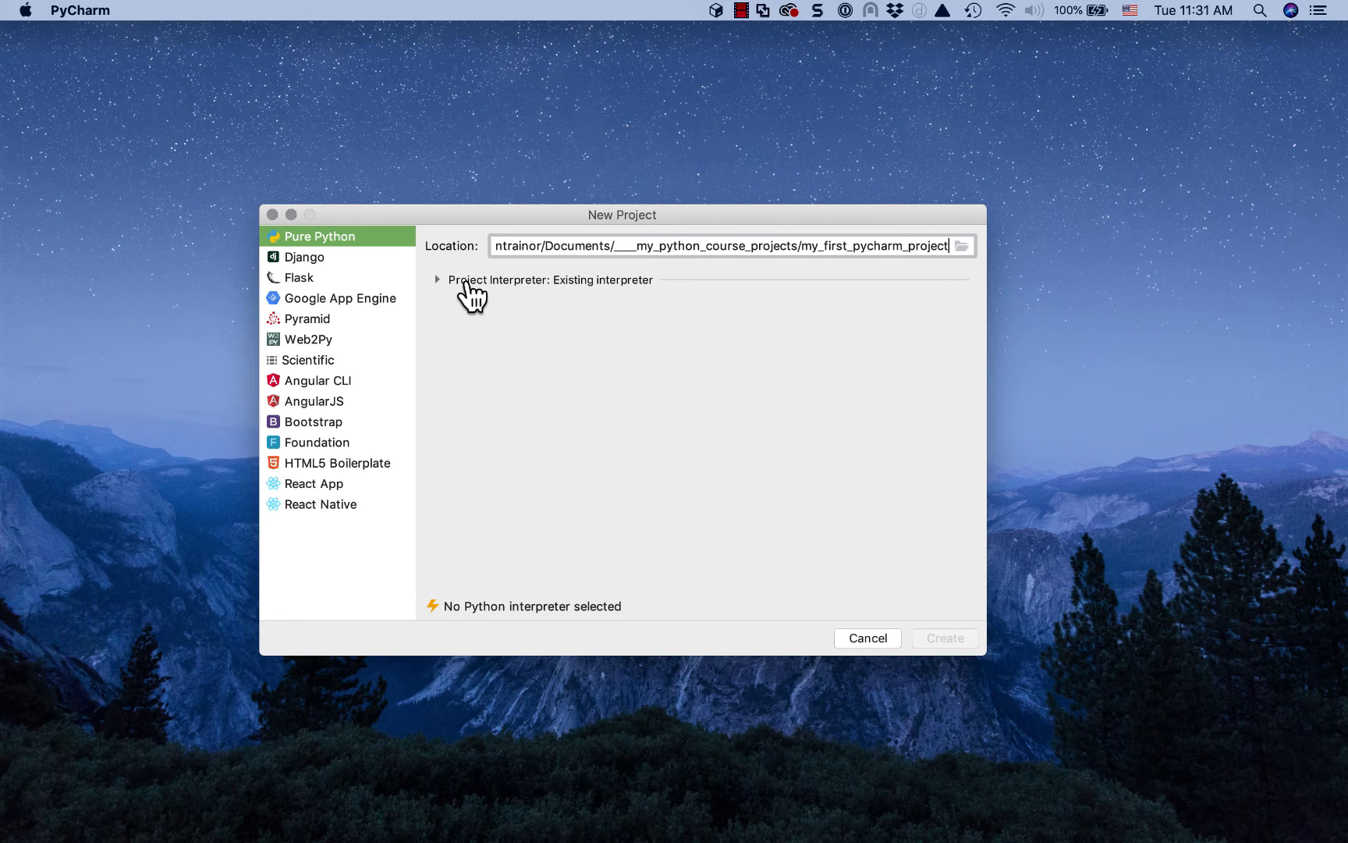
# Step: Expand the project interpreter settings, look at the new Virtualenv environment options and choose Existing interpreter
pyautogui.click(438, 280)
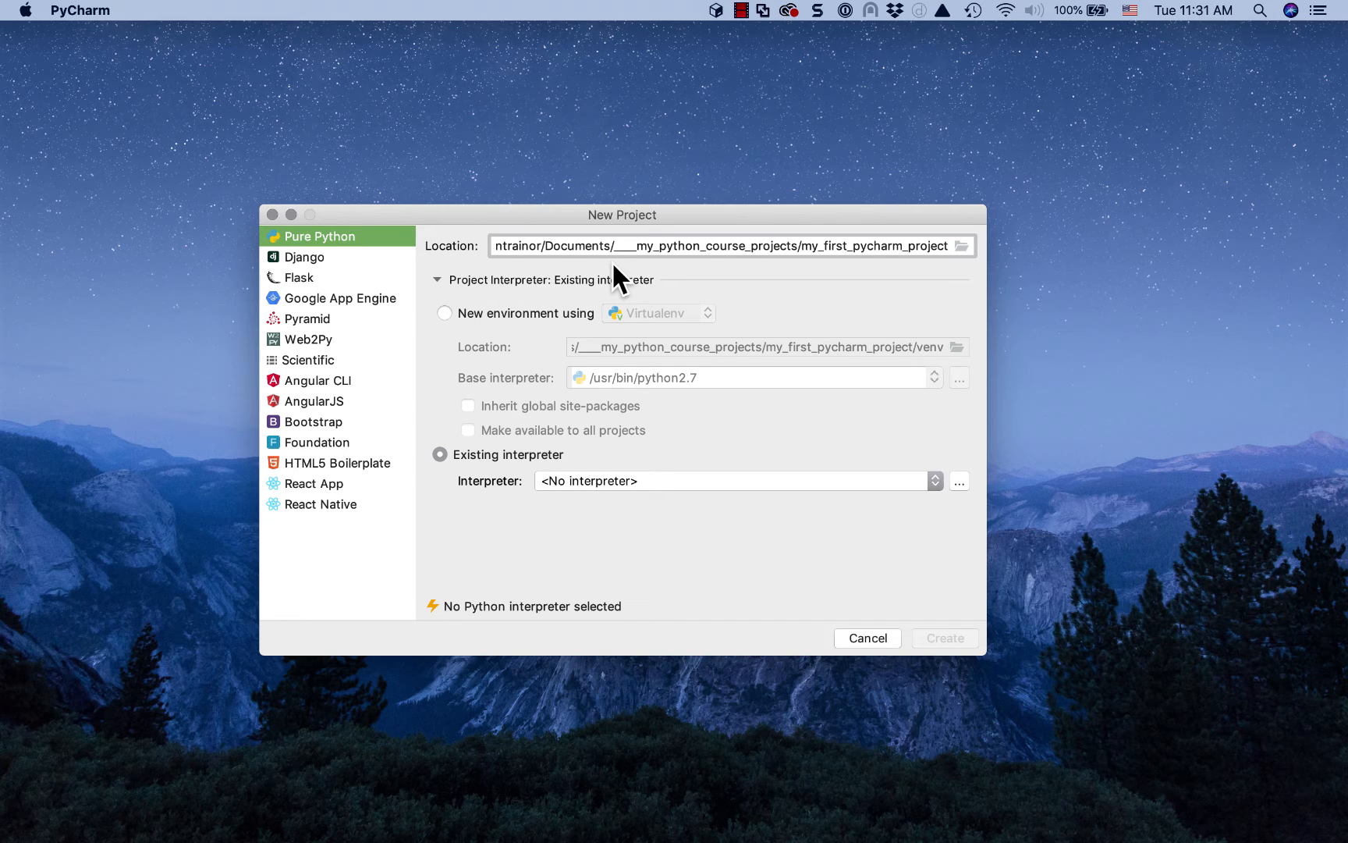
pyautogui.click(444, 313)
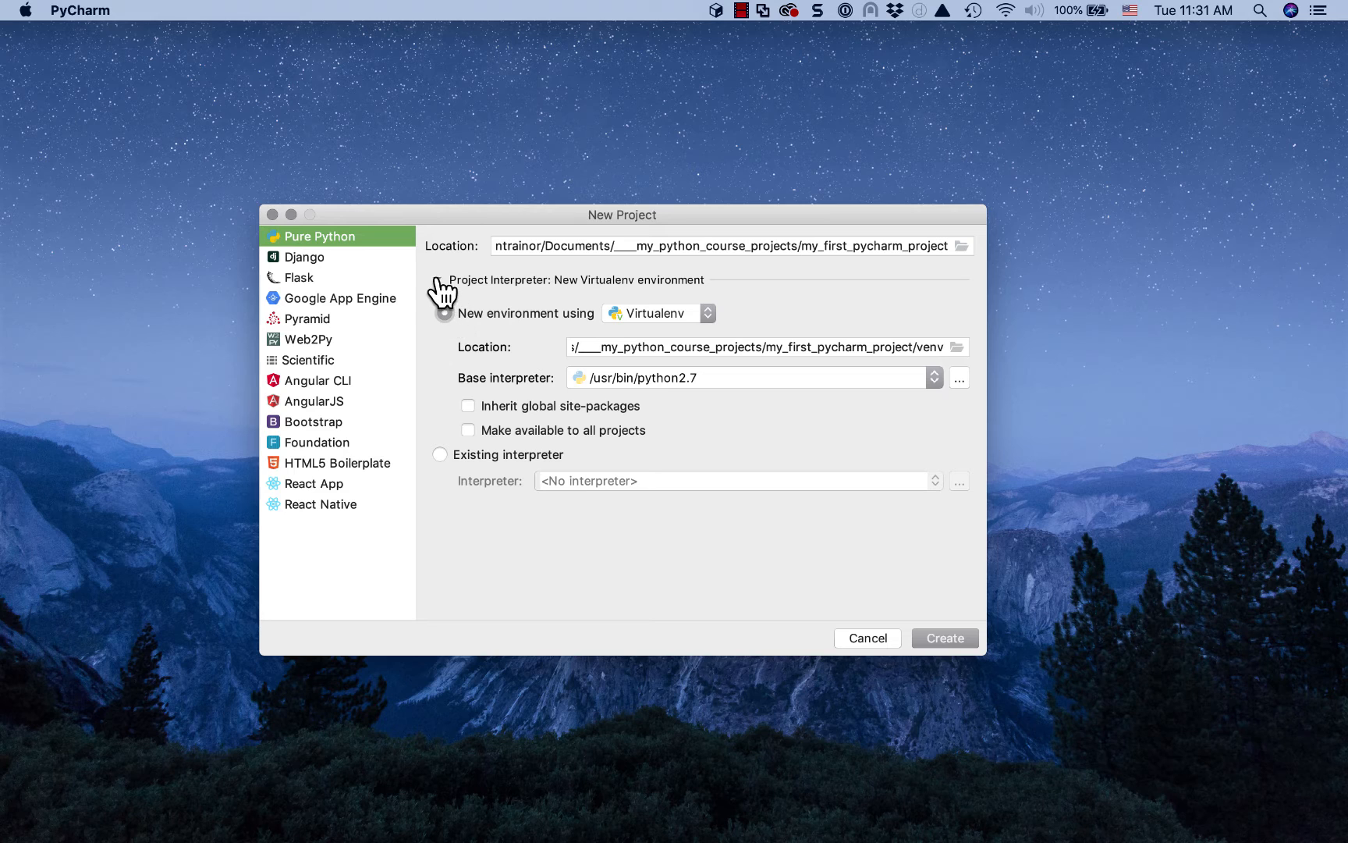
pyautogui.click(438, 280)
pyautogui.click(439, 280)
pyautogui.click(440, 454)
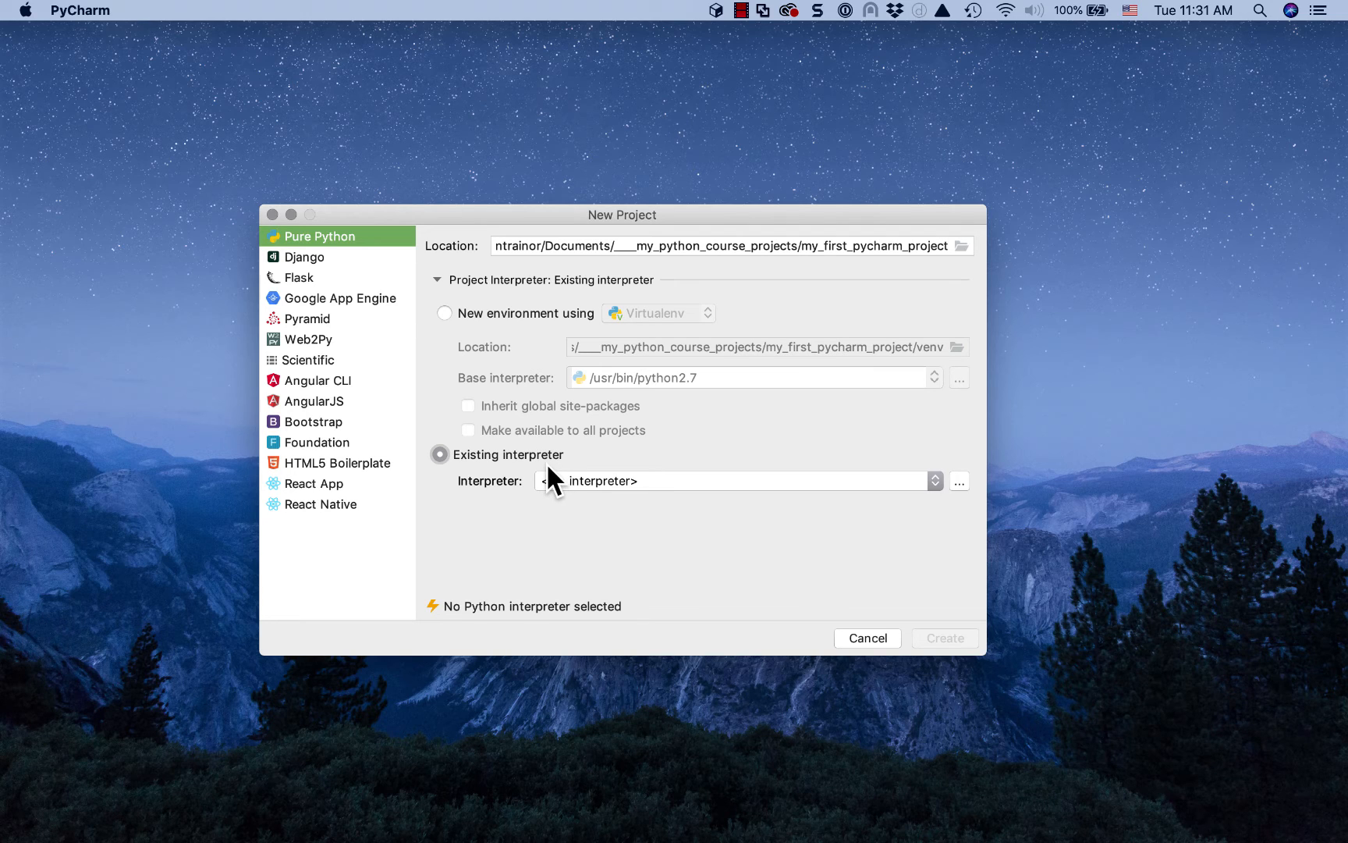
# Step: Start adding a Python interpreter of the Conda Environment type and make it available to all projects
pyautogui.click(959, 483)
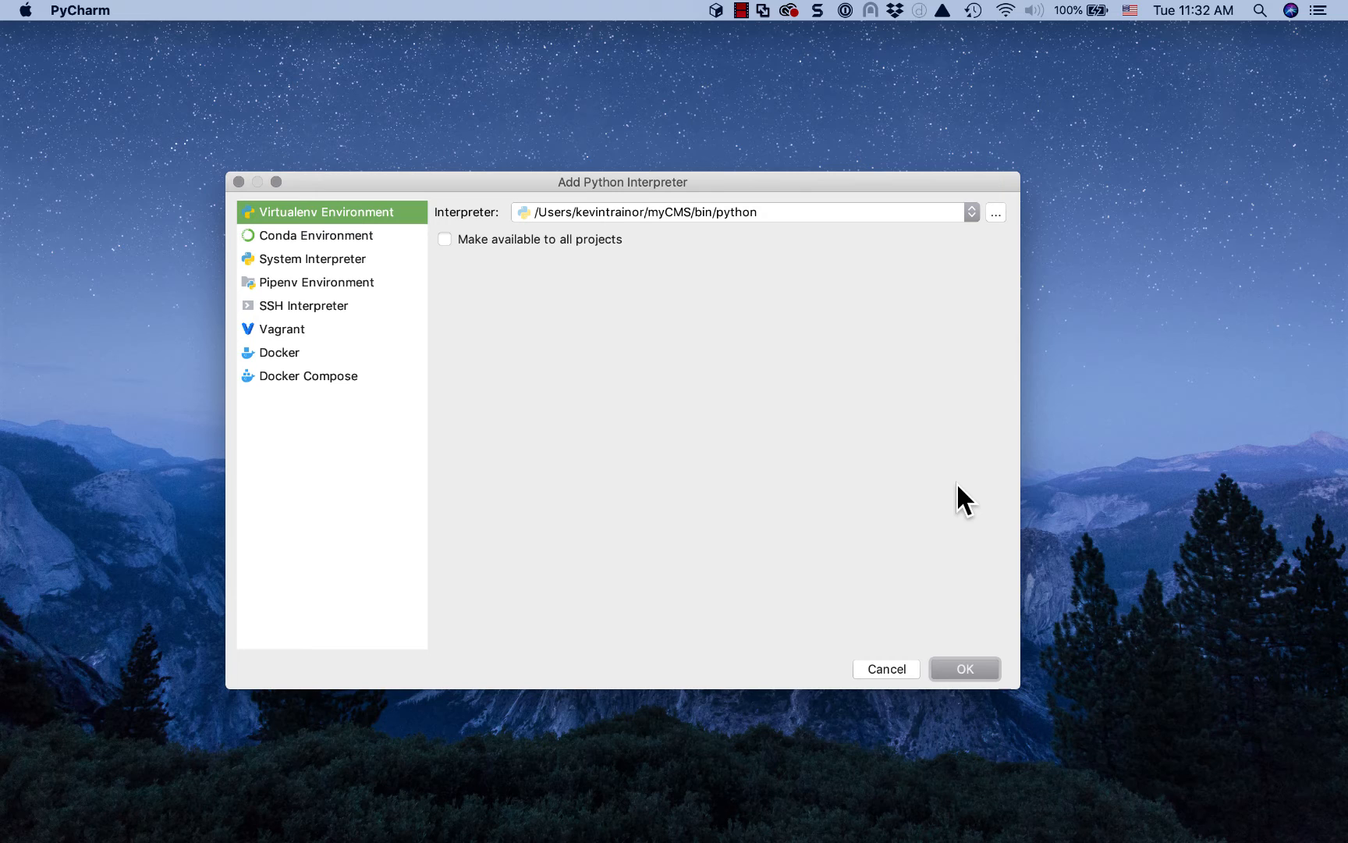
pyautogui.click(301, 236)
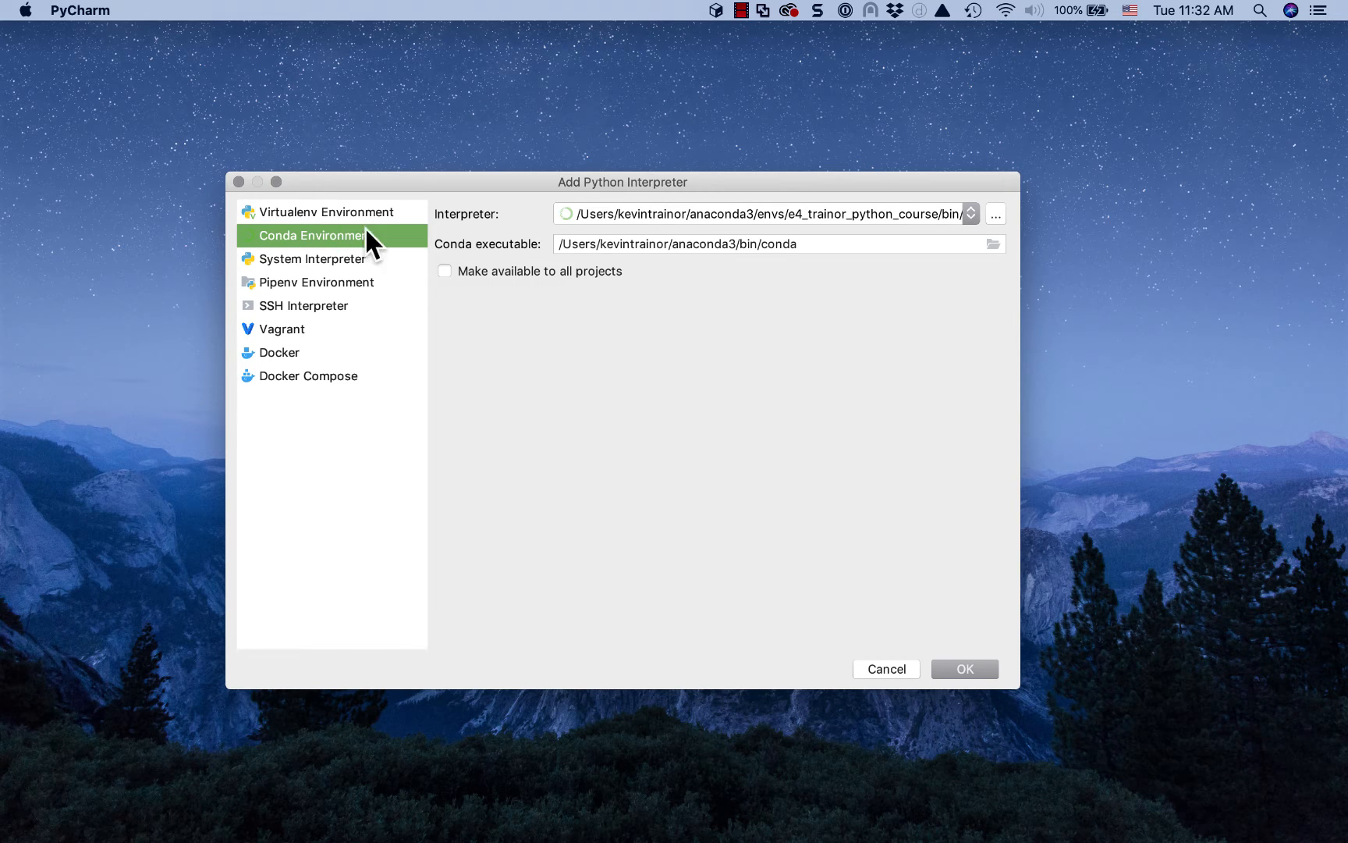
pyautogui.click(445, 271)
# Step: Browse for the interpreter from the home folder through anaconda3 and envs to the Python course environment's bin folder
pyautogui.click(992, 211)
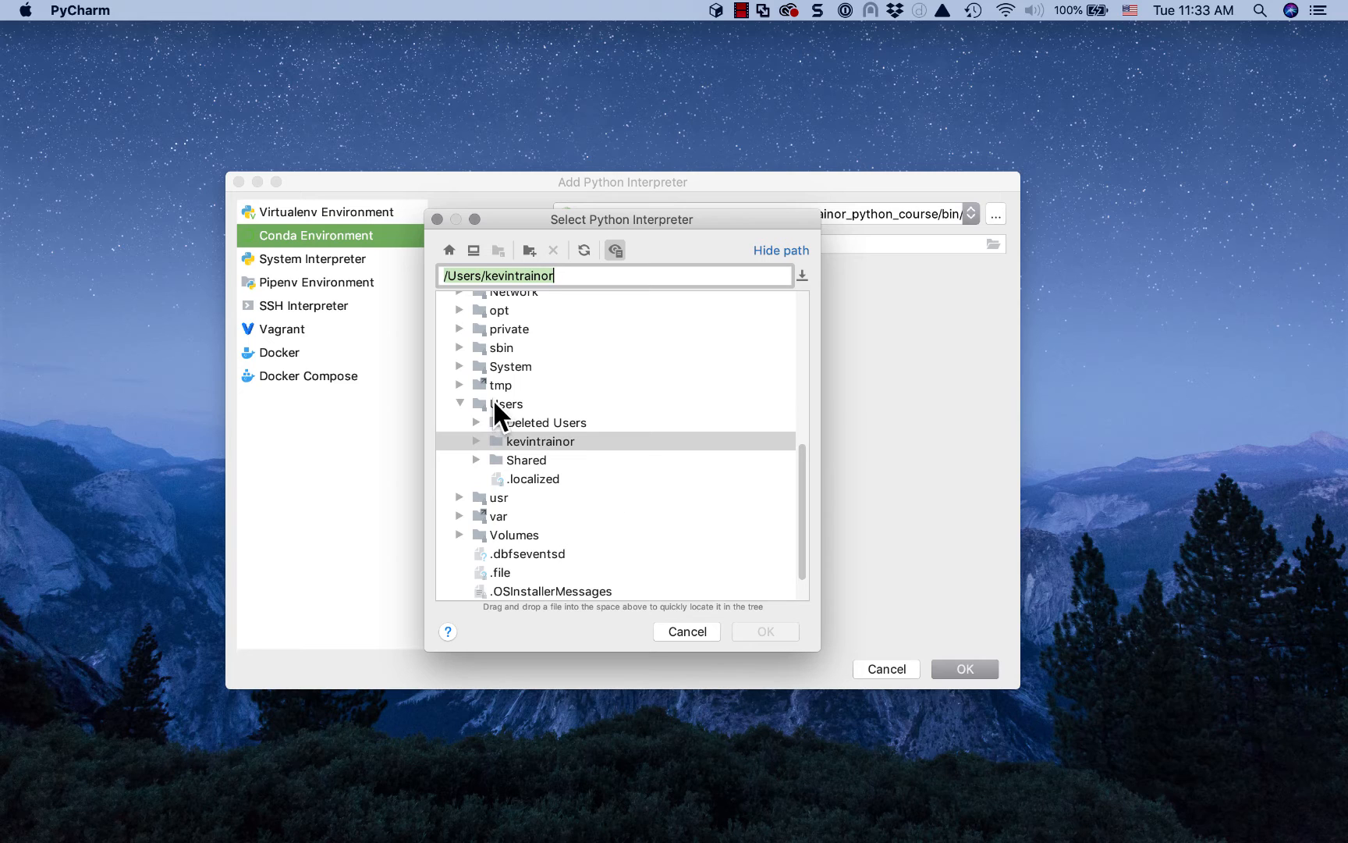
pyautogui.click(475, 441)
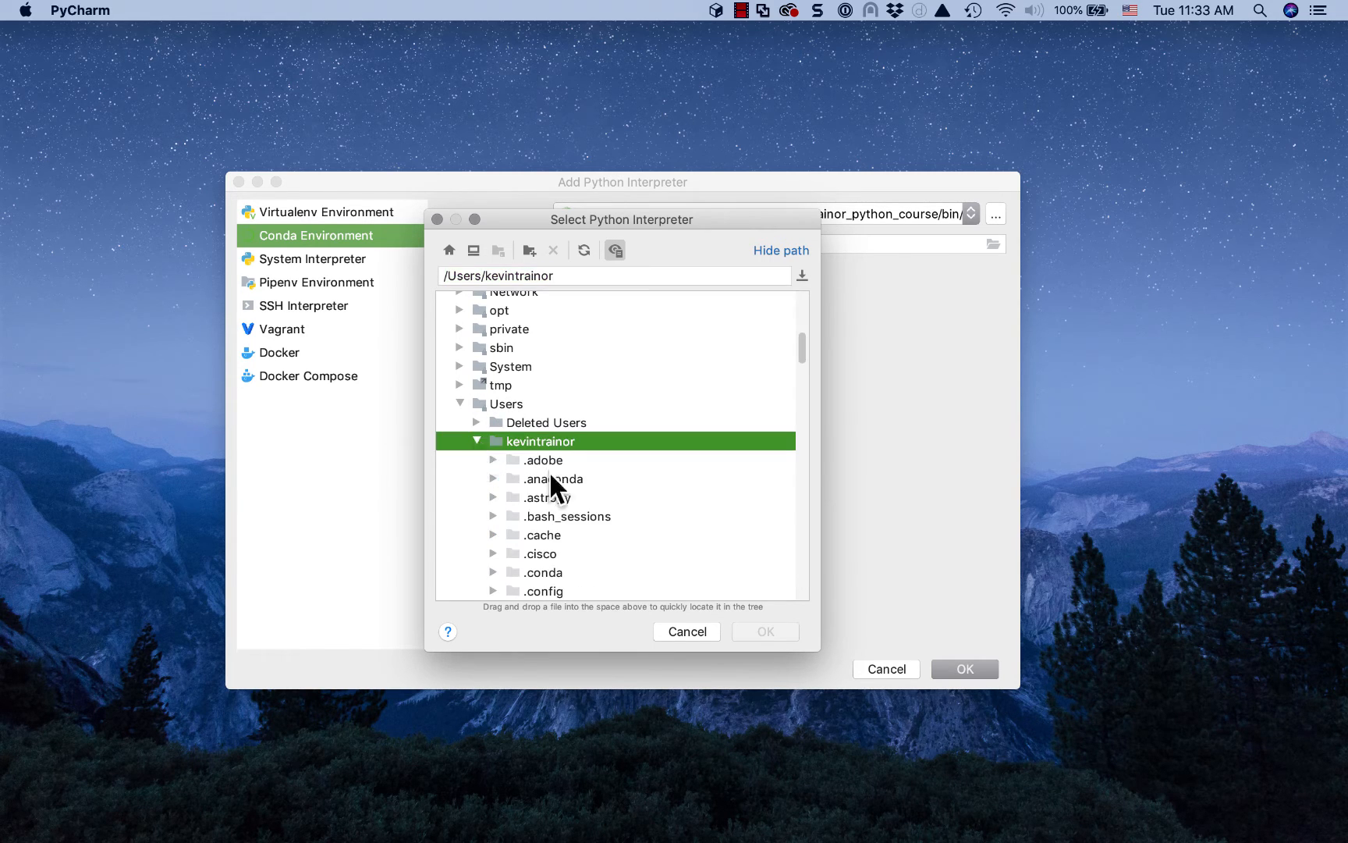
pyautogui.scroll(-6, 619, 503)
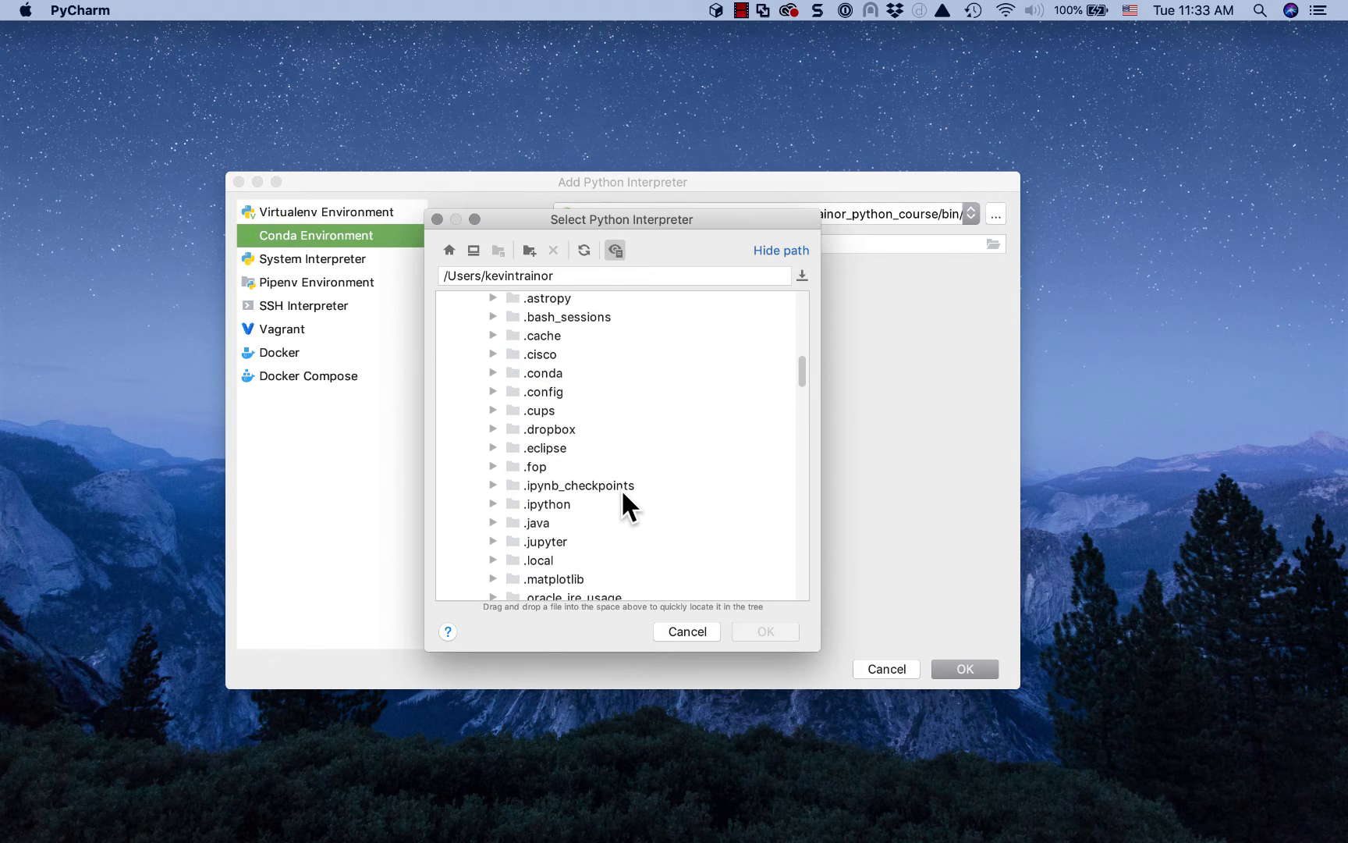
pyautogui.scroll(-3, 628, 480)
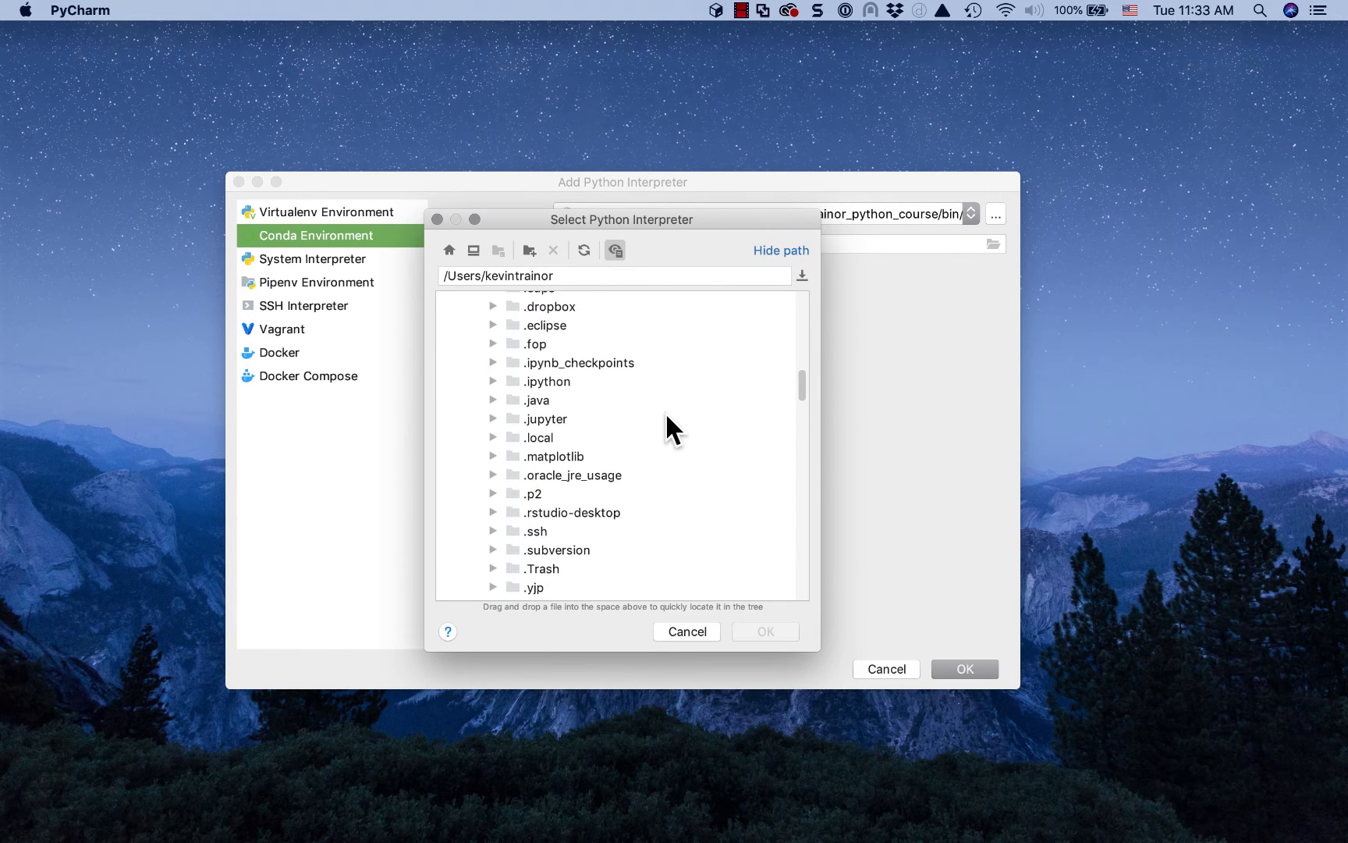
pyautogui.scroll(-3, 660, 426)
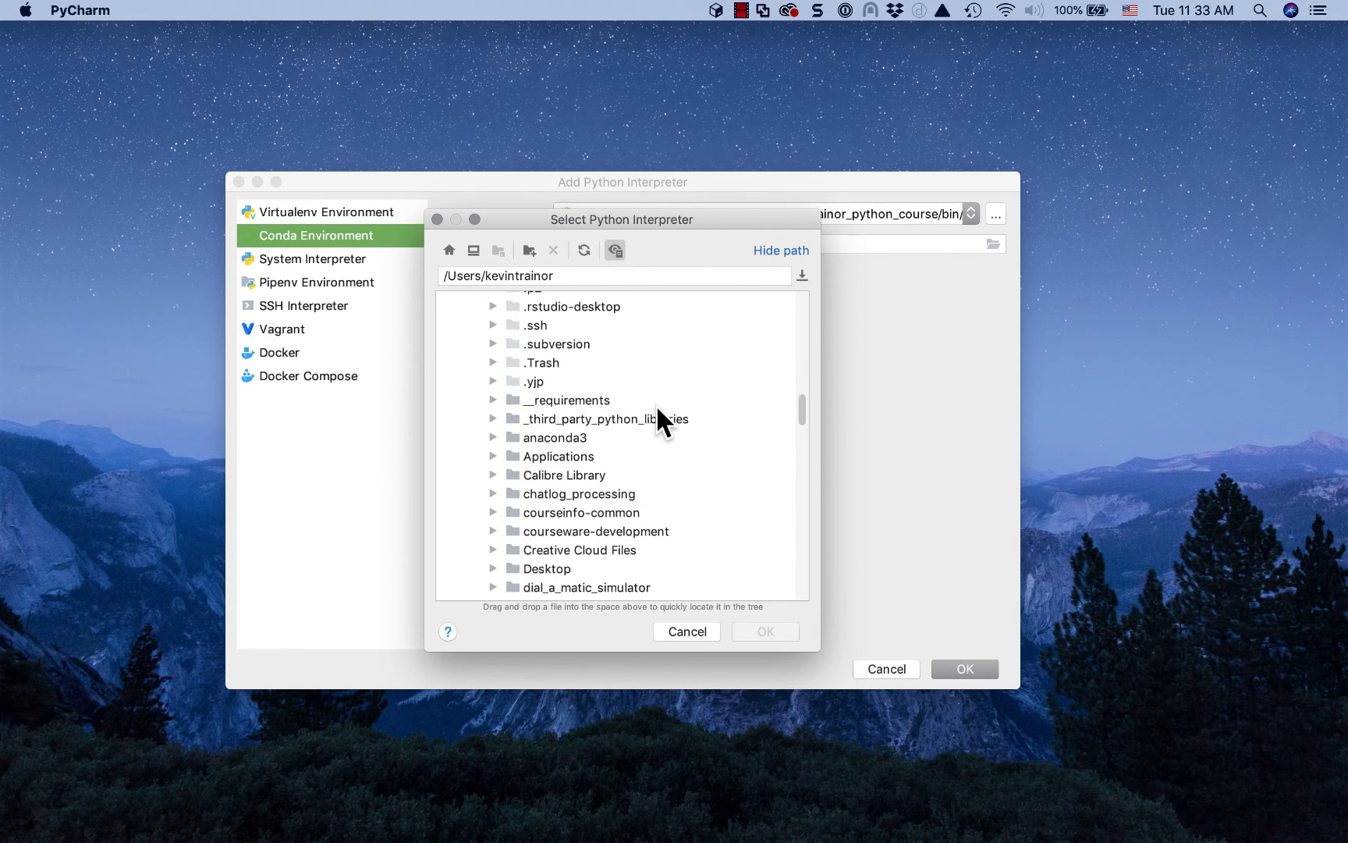
pyautogui.click(493, 438)
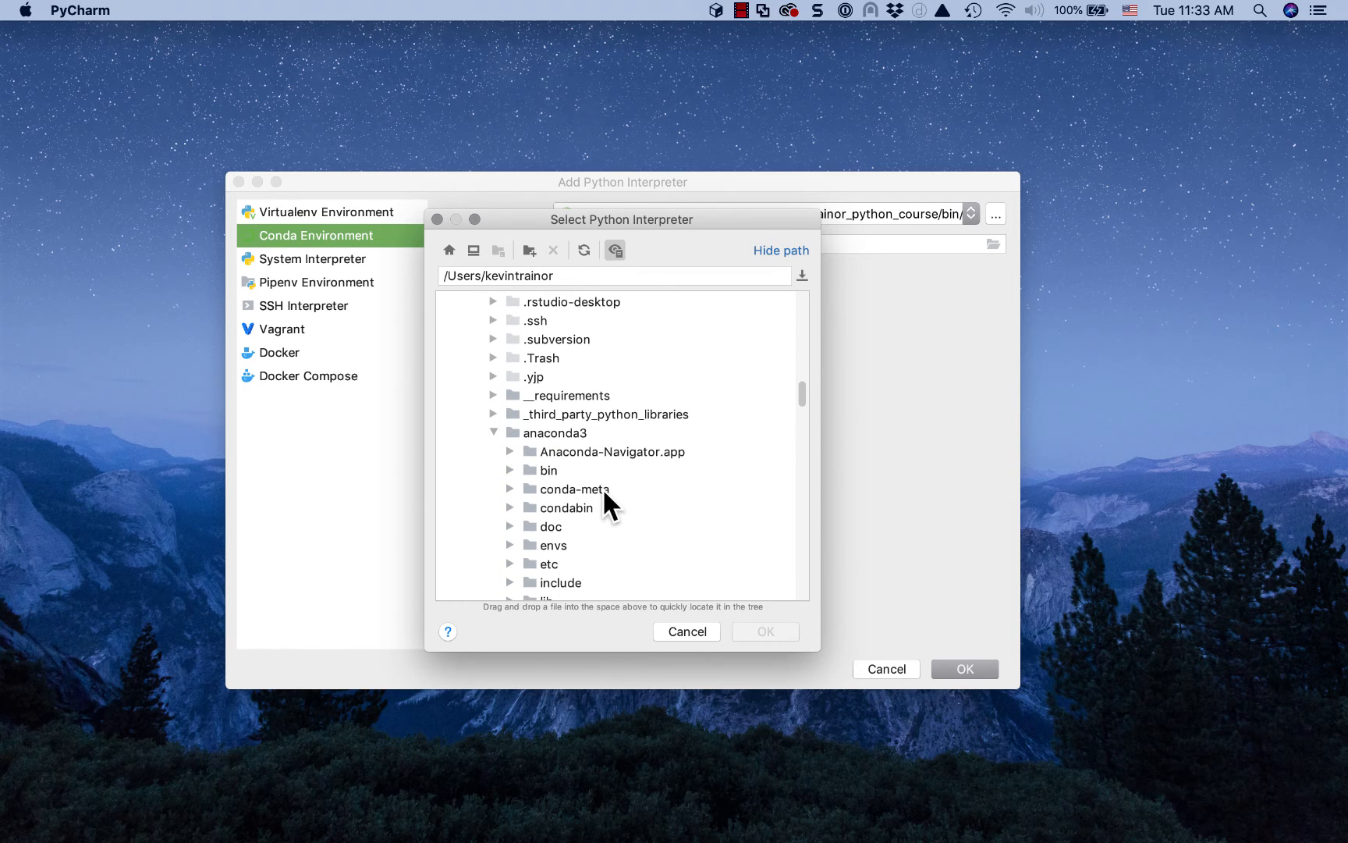
pyautogui.scroll(-3, 602, 492)
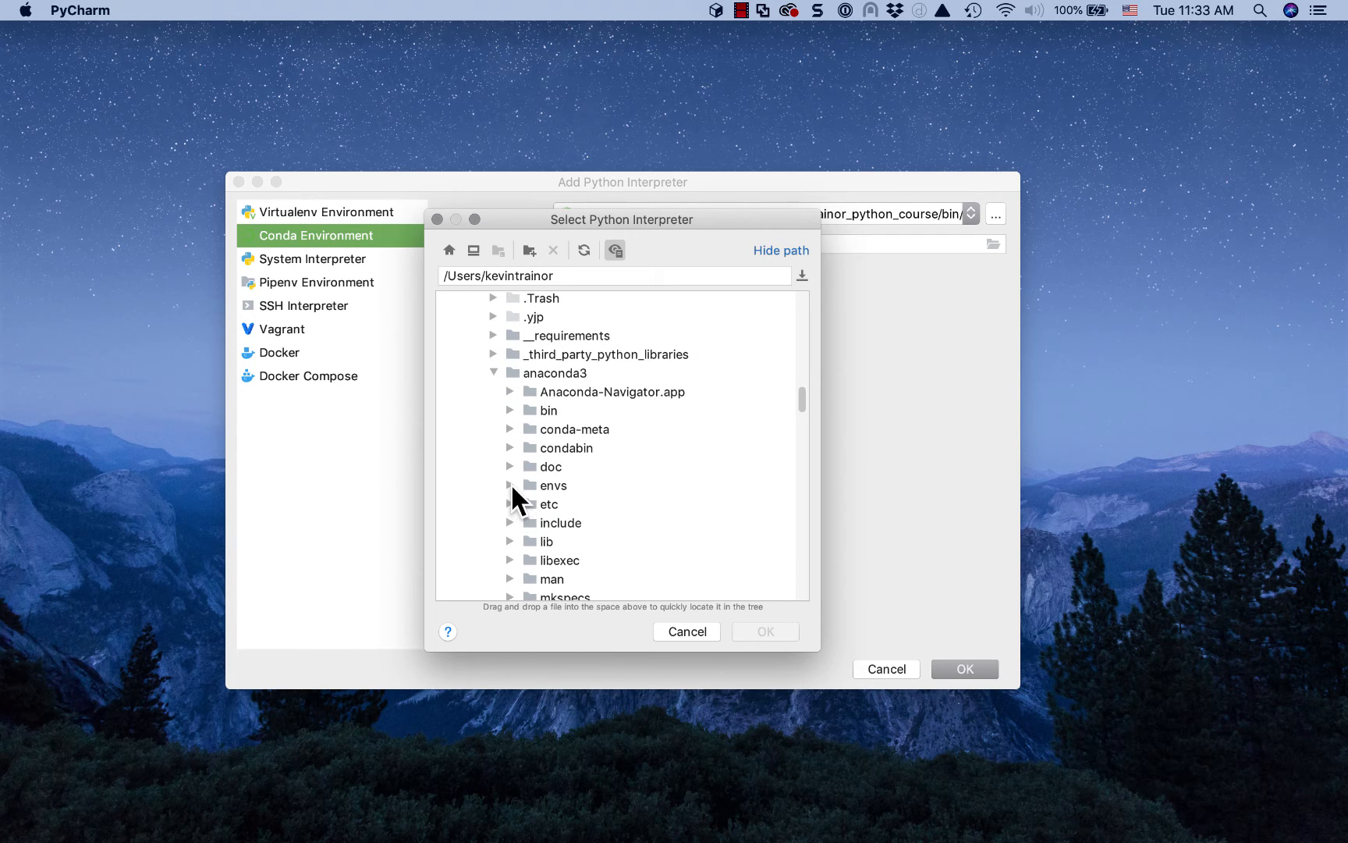
pyautogui.click(510, 485)
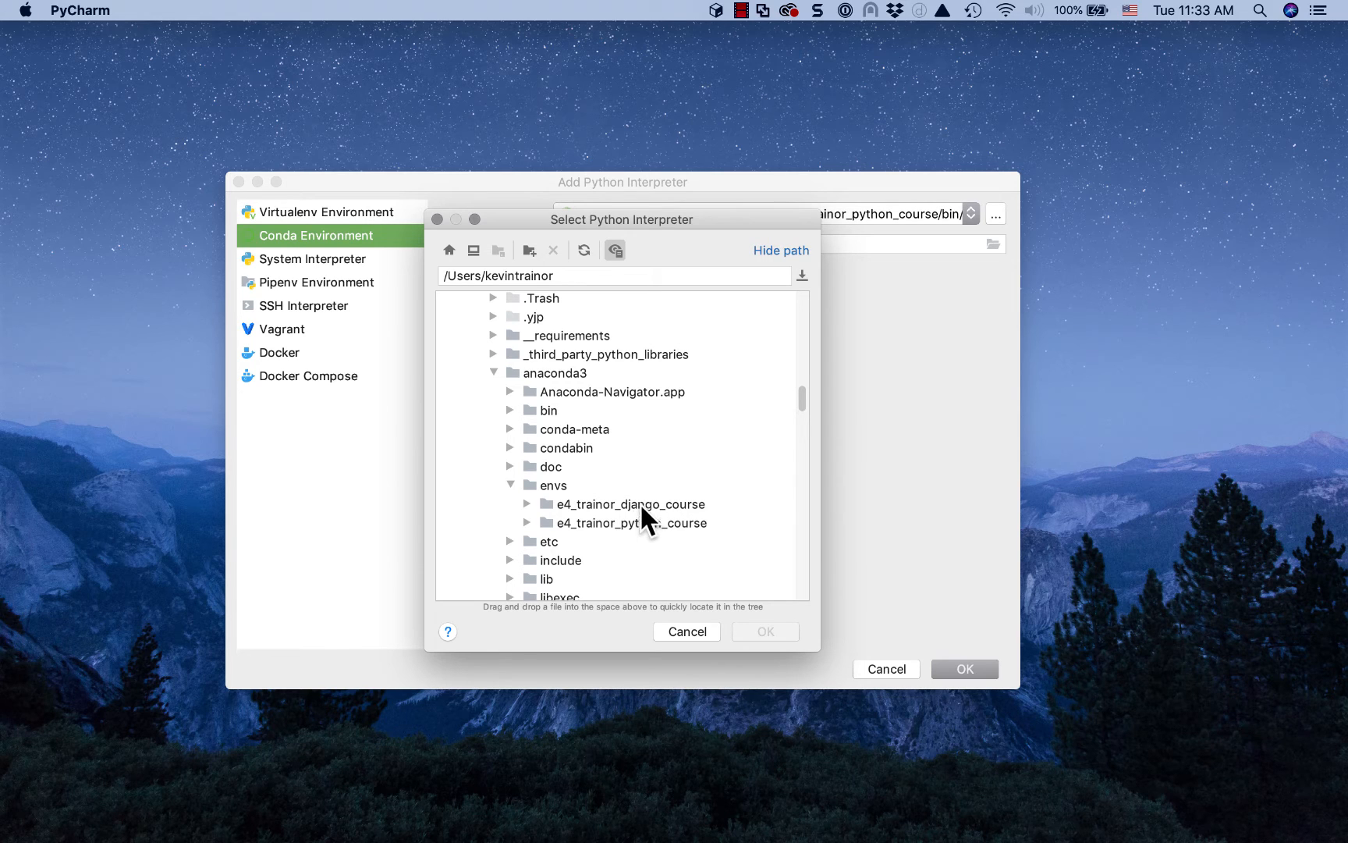
pyautogui.click(527, 522)
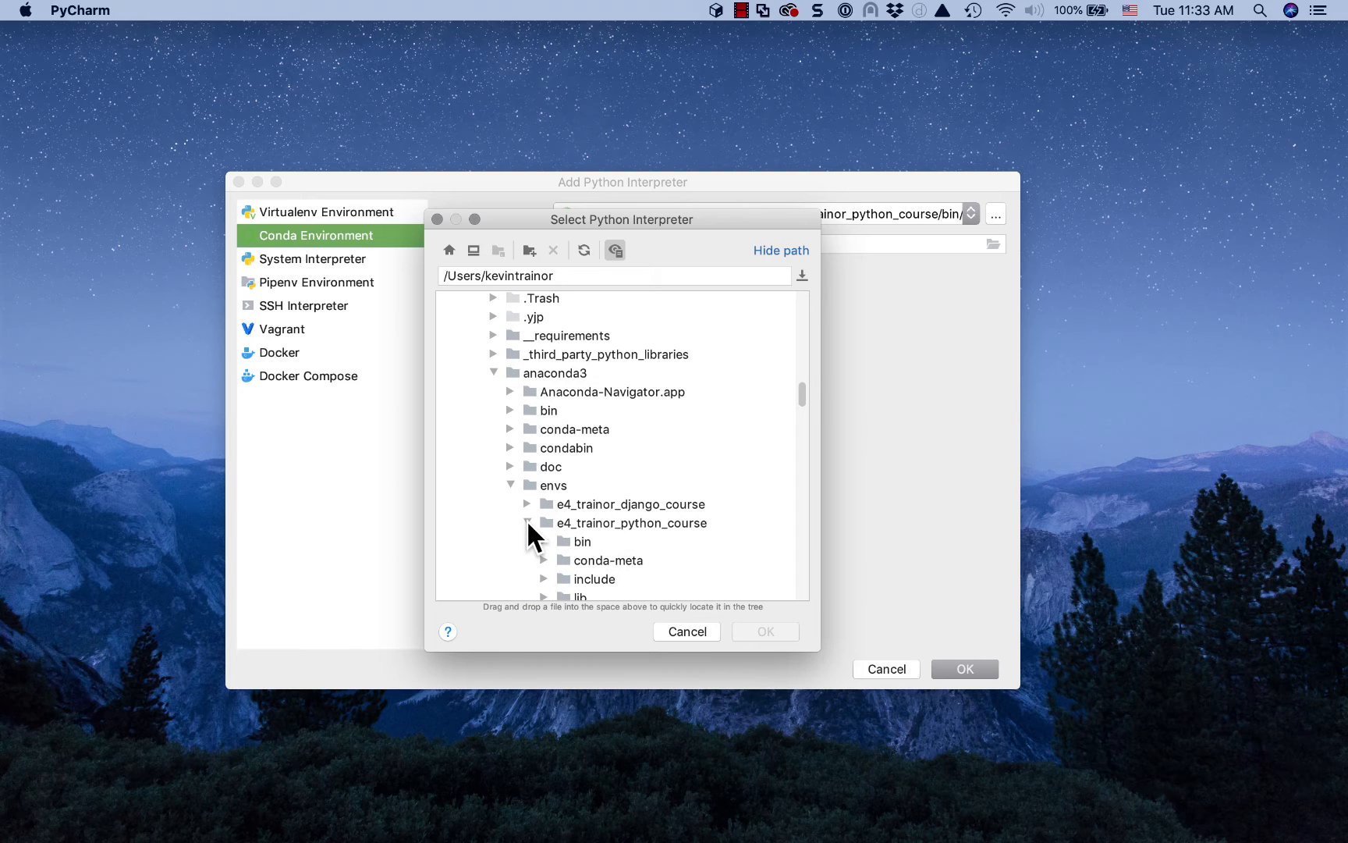
pyautogui.scroll(-3, 546, 516)
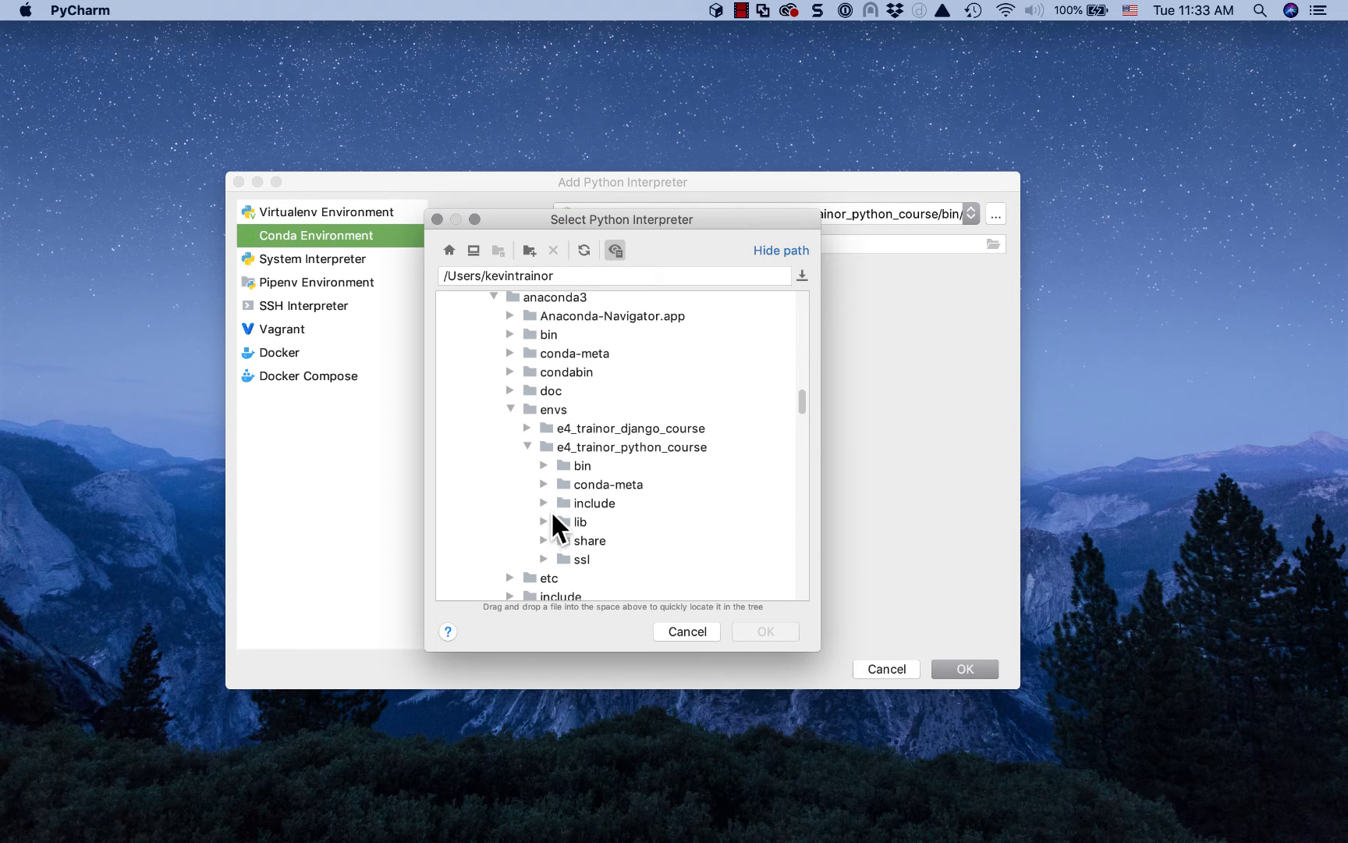
pyautogui.click(544, 465)
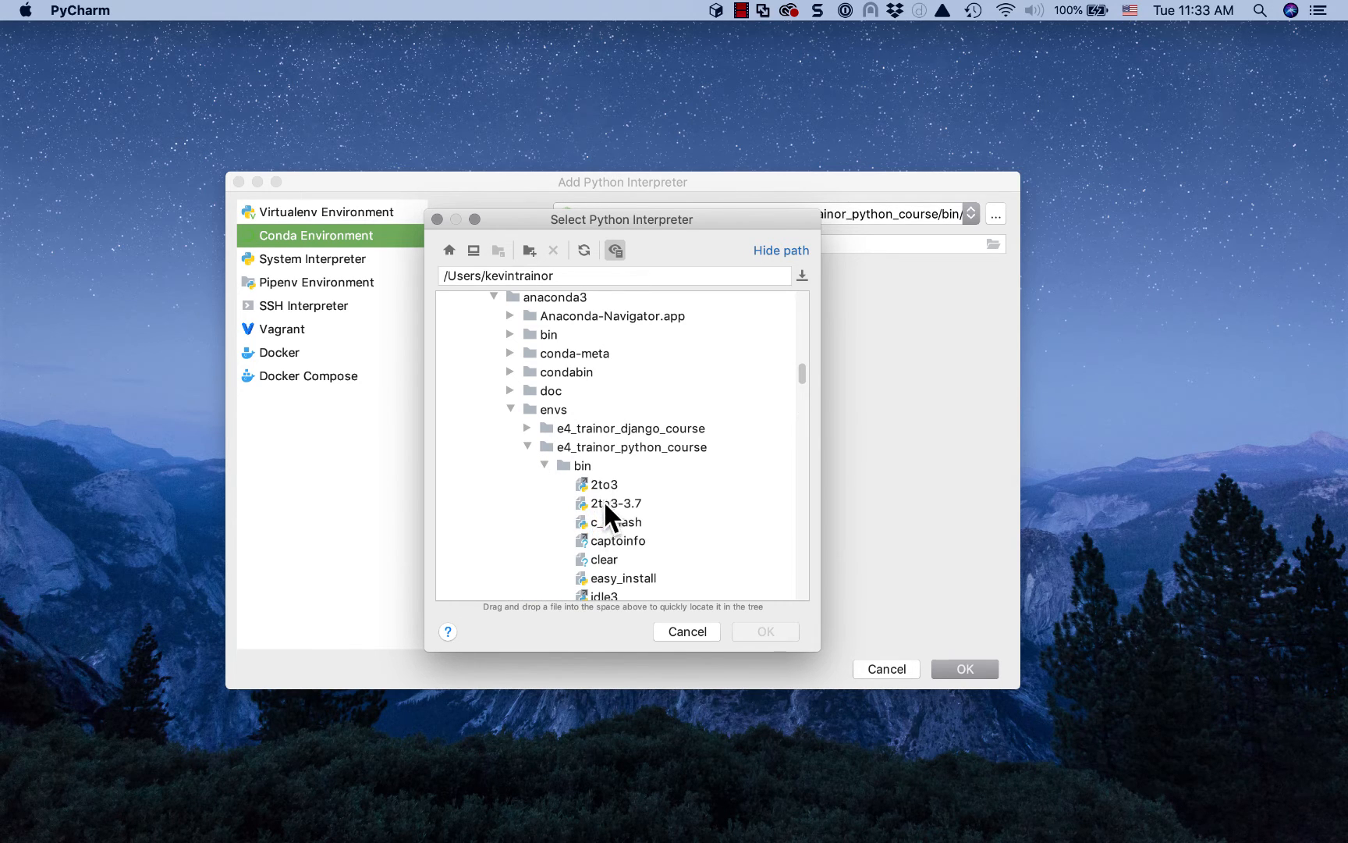
# Step: Choose the python executable in the bin folder as the Conda interpreter and create the project with it
pyautogui.scroll(-1, 604, 500)
pyautogui.scroll(-6, 605, 506)
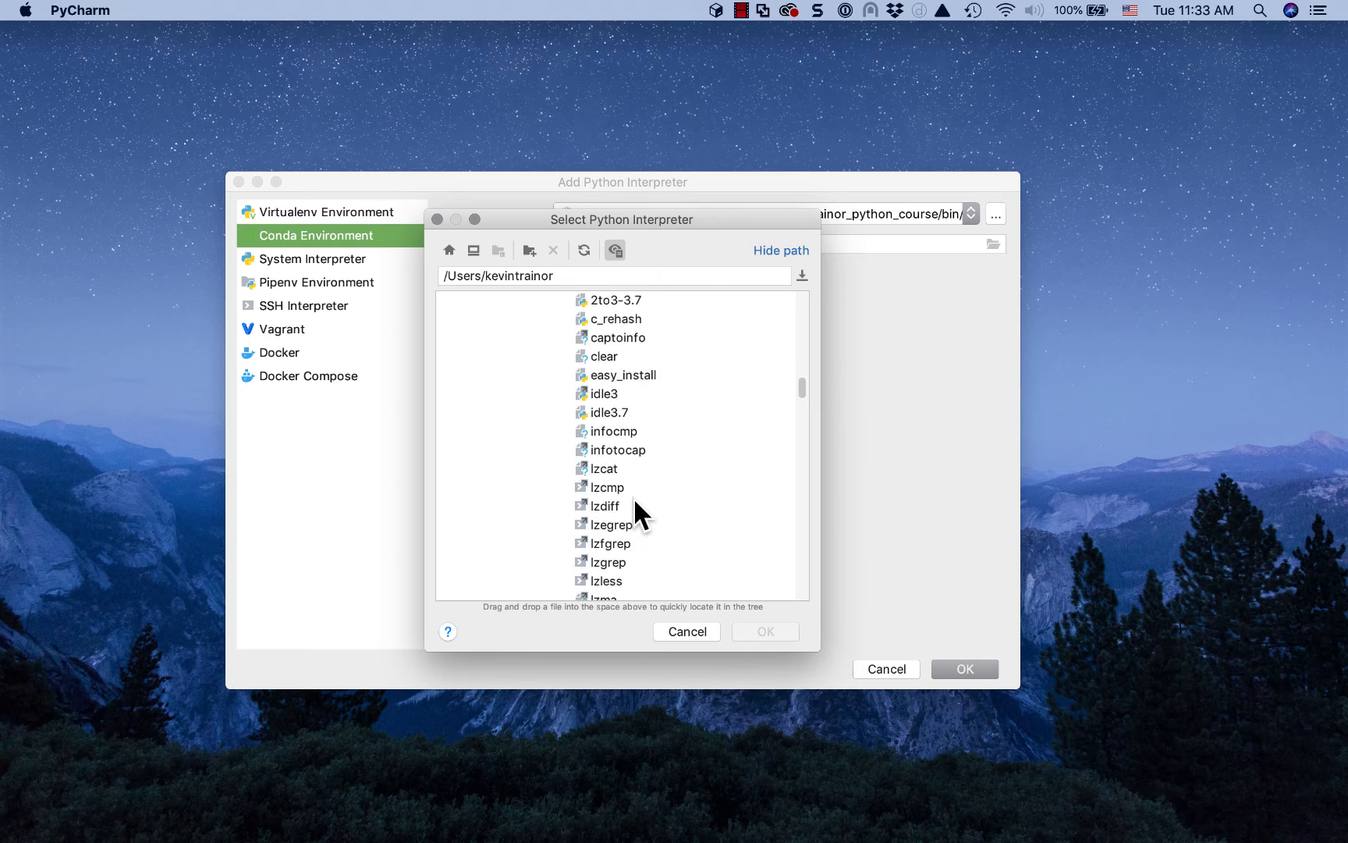
pyautogui.scroll(-4, 634, 500)
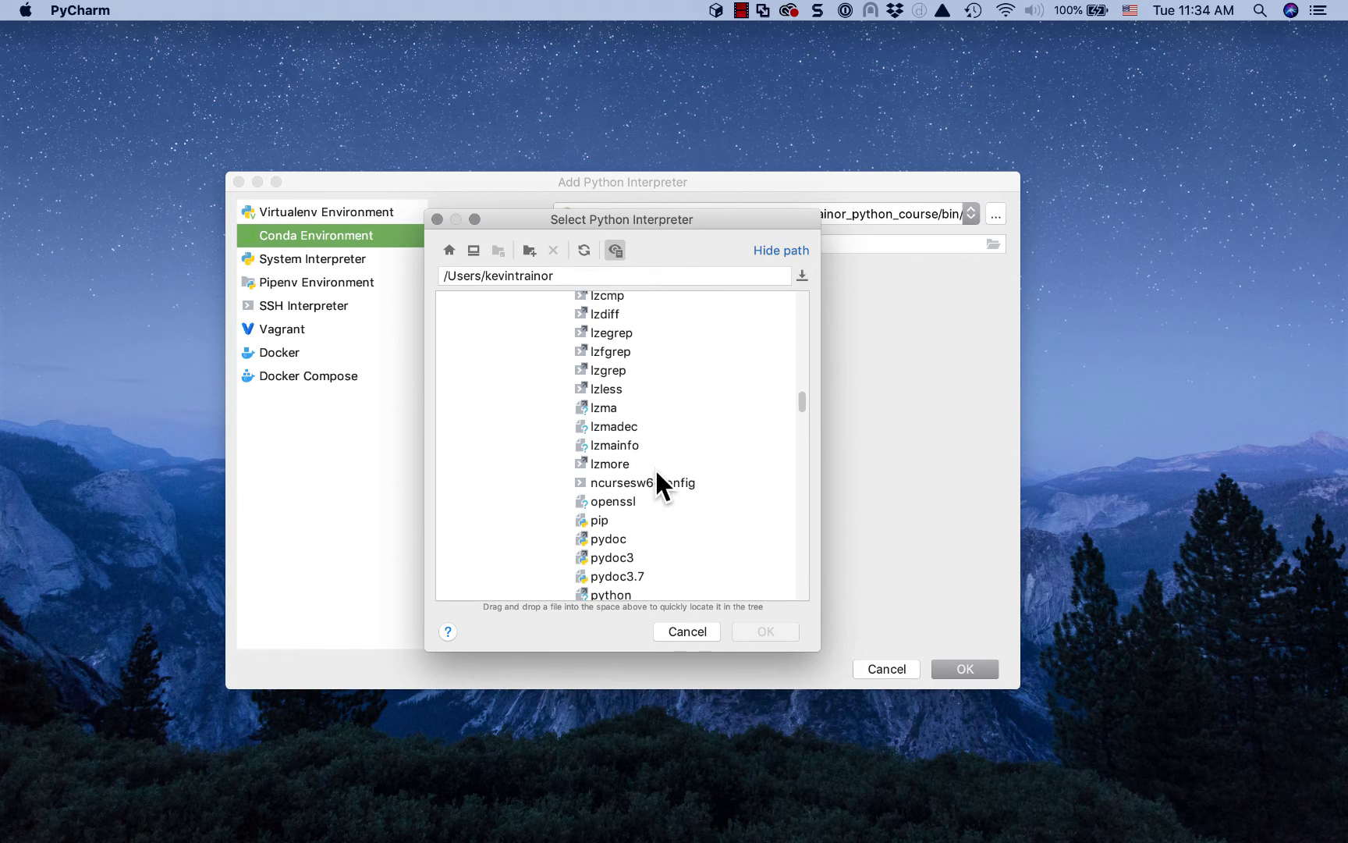
pyautogui.scroll(-3, 662, 456)
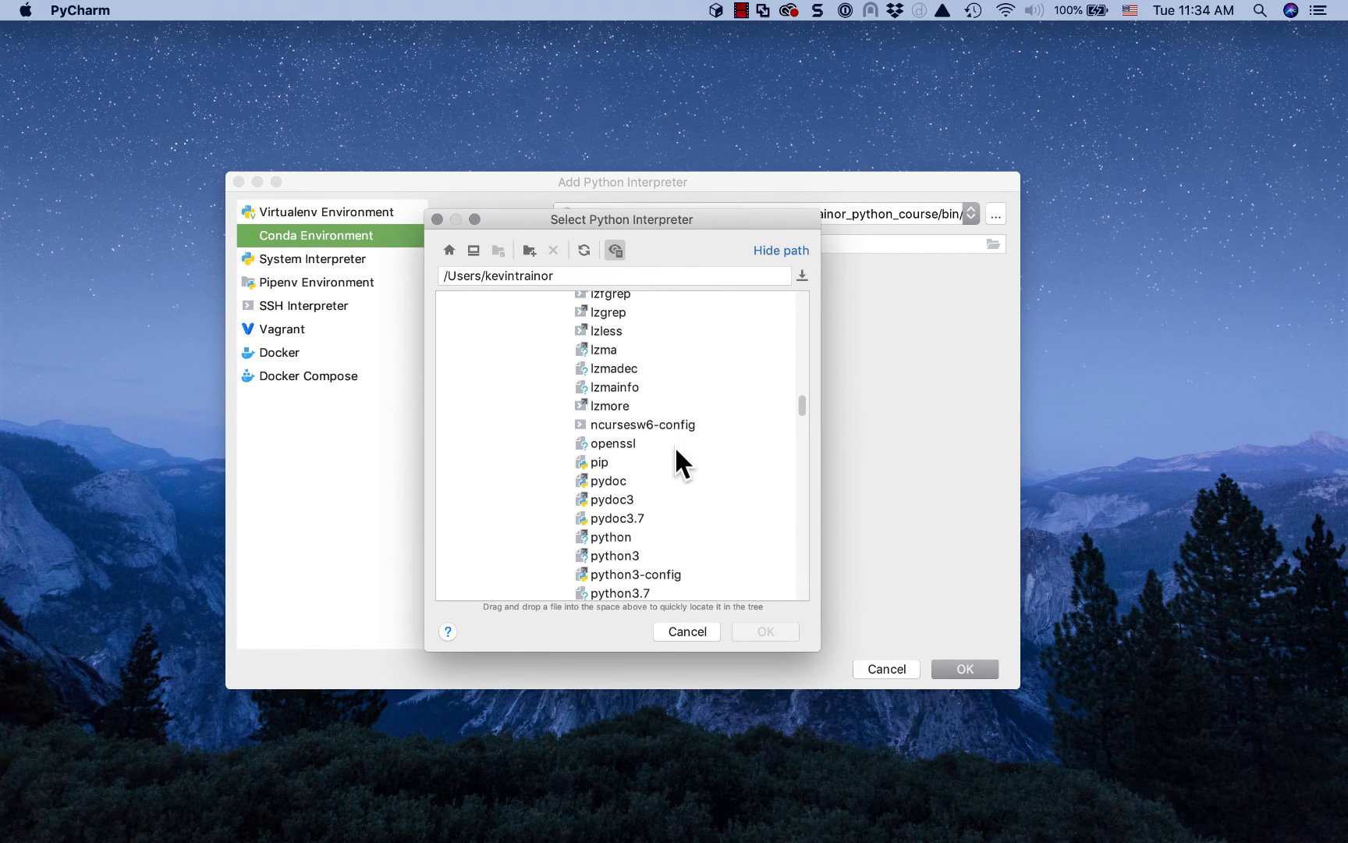
pyautogui.scroll(-1, 696, 440)
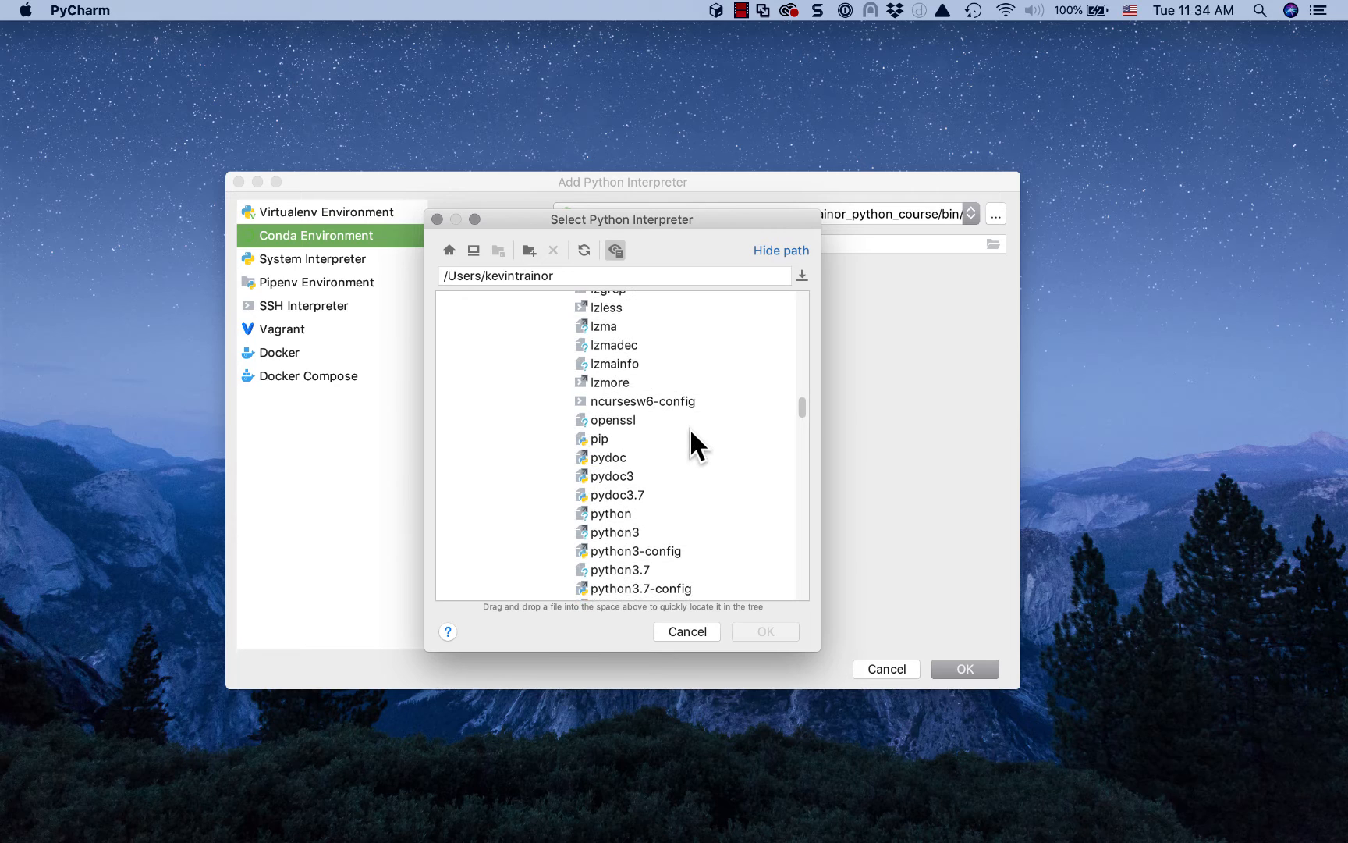
pyautogui.click(619, 515)
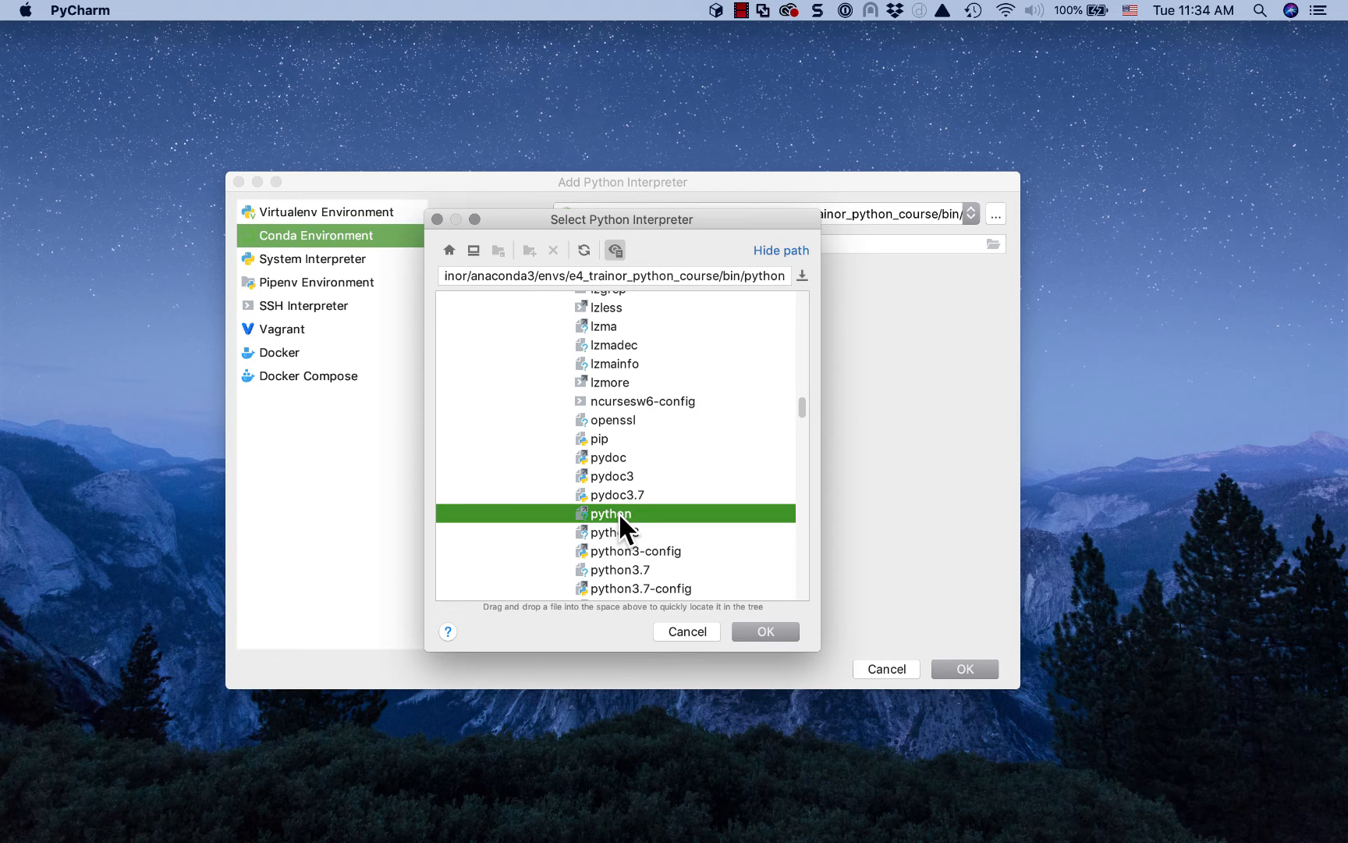
pyautogui.click(753, 631)
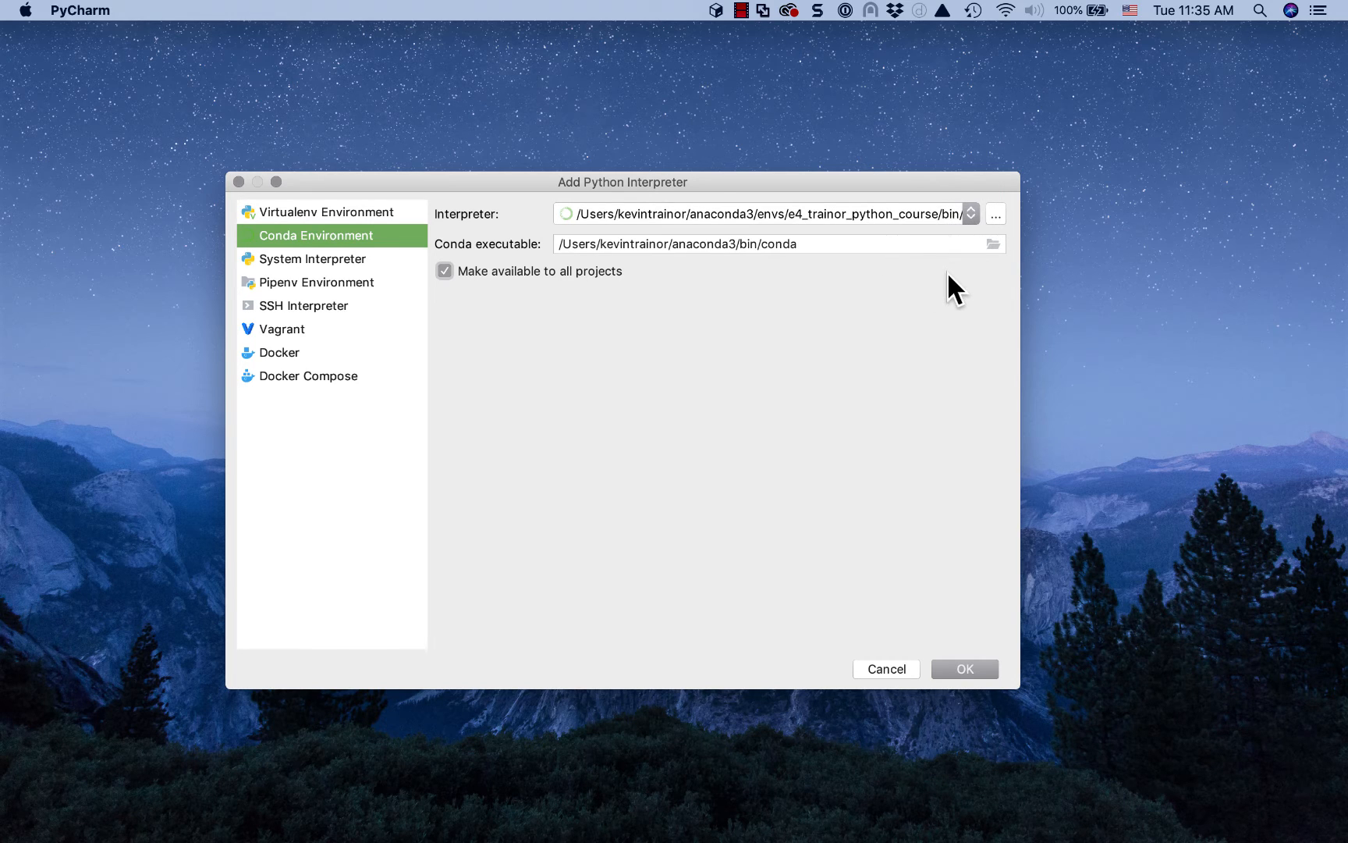
pyautogui.click(975, 671)
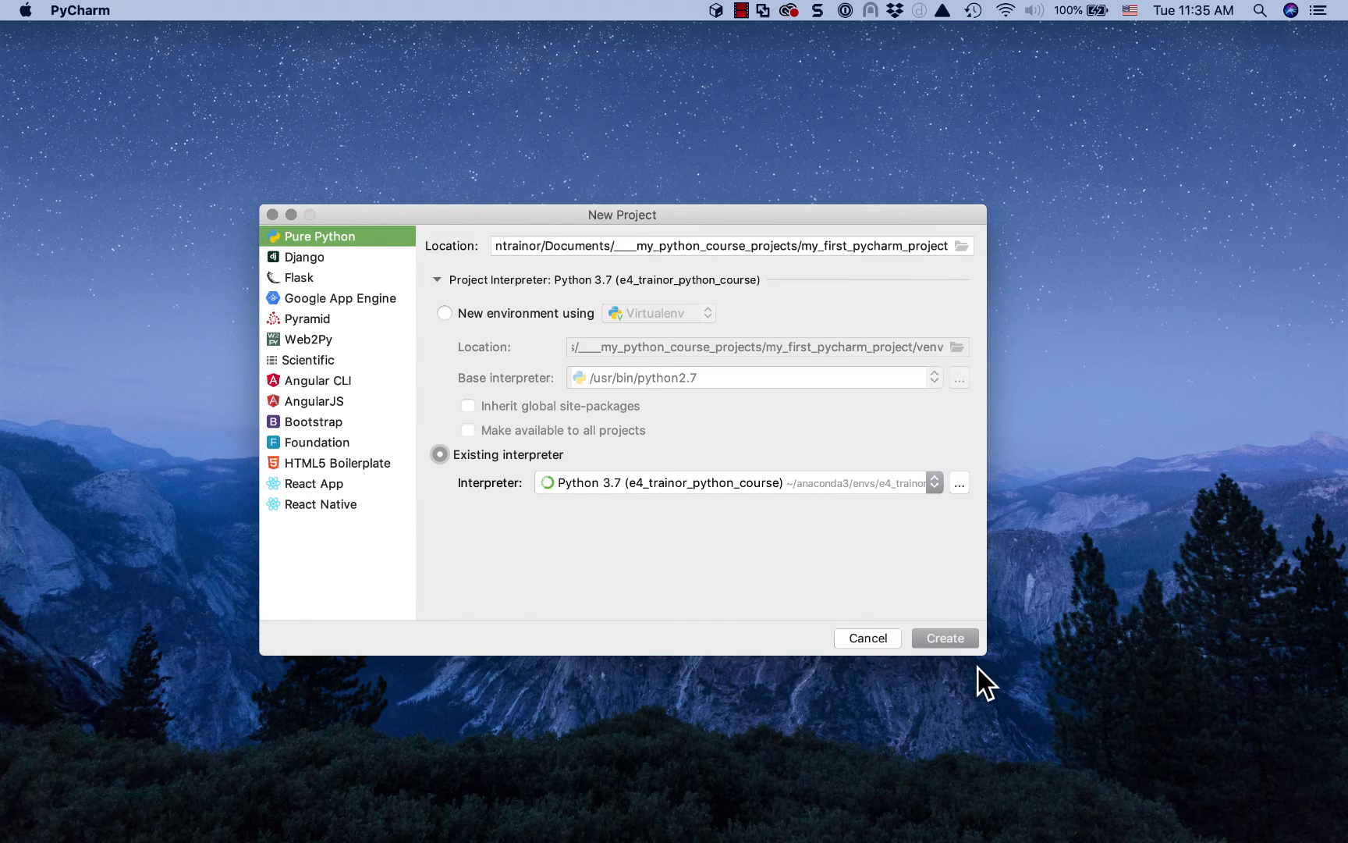
pyautogui.click(946, 639)
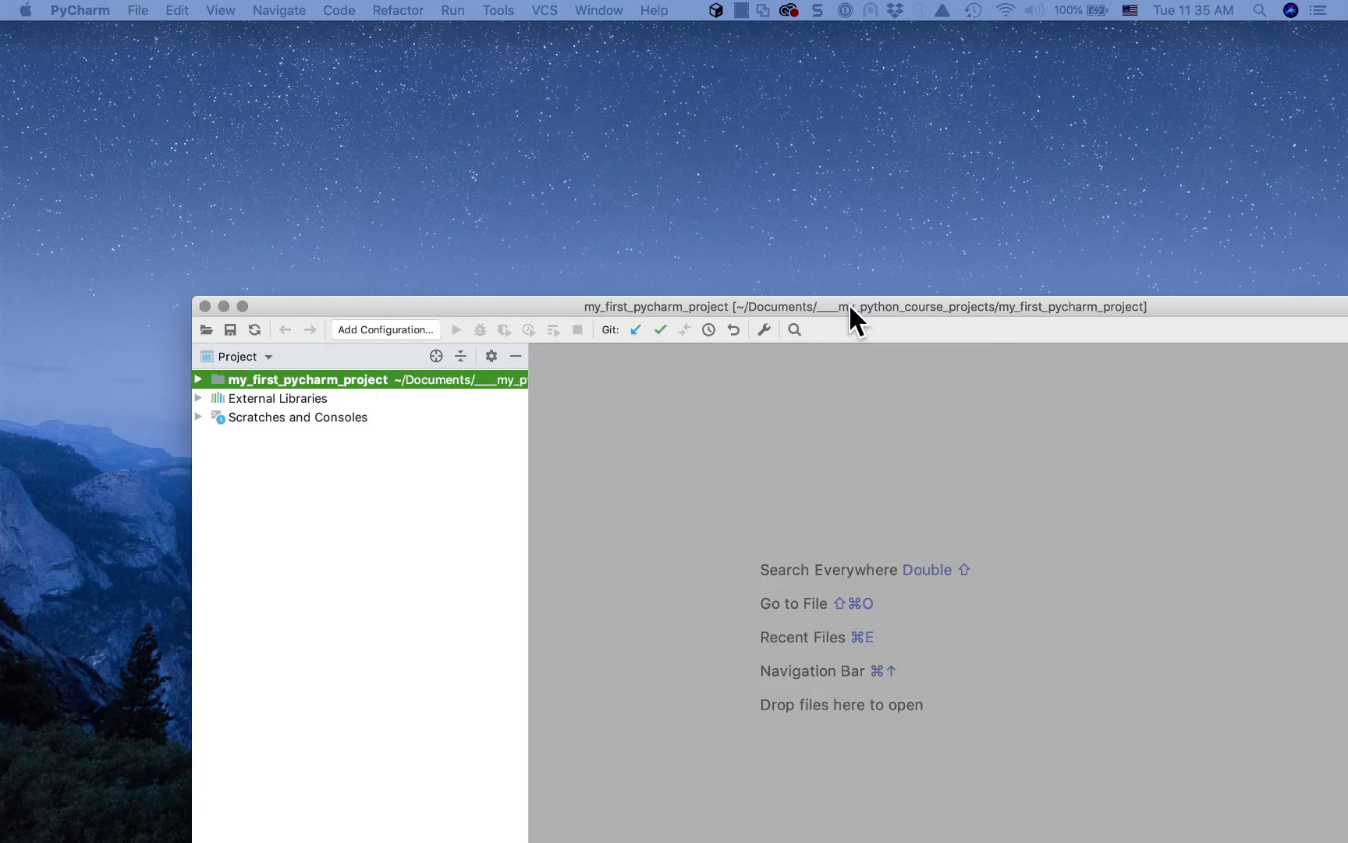
# Step: Move the new project's window to the upper-left area of the desktop and enlarge it
pyautogui.moveTo(849, 305); pyautogui.dragTo(687, 68)
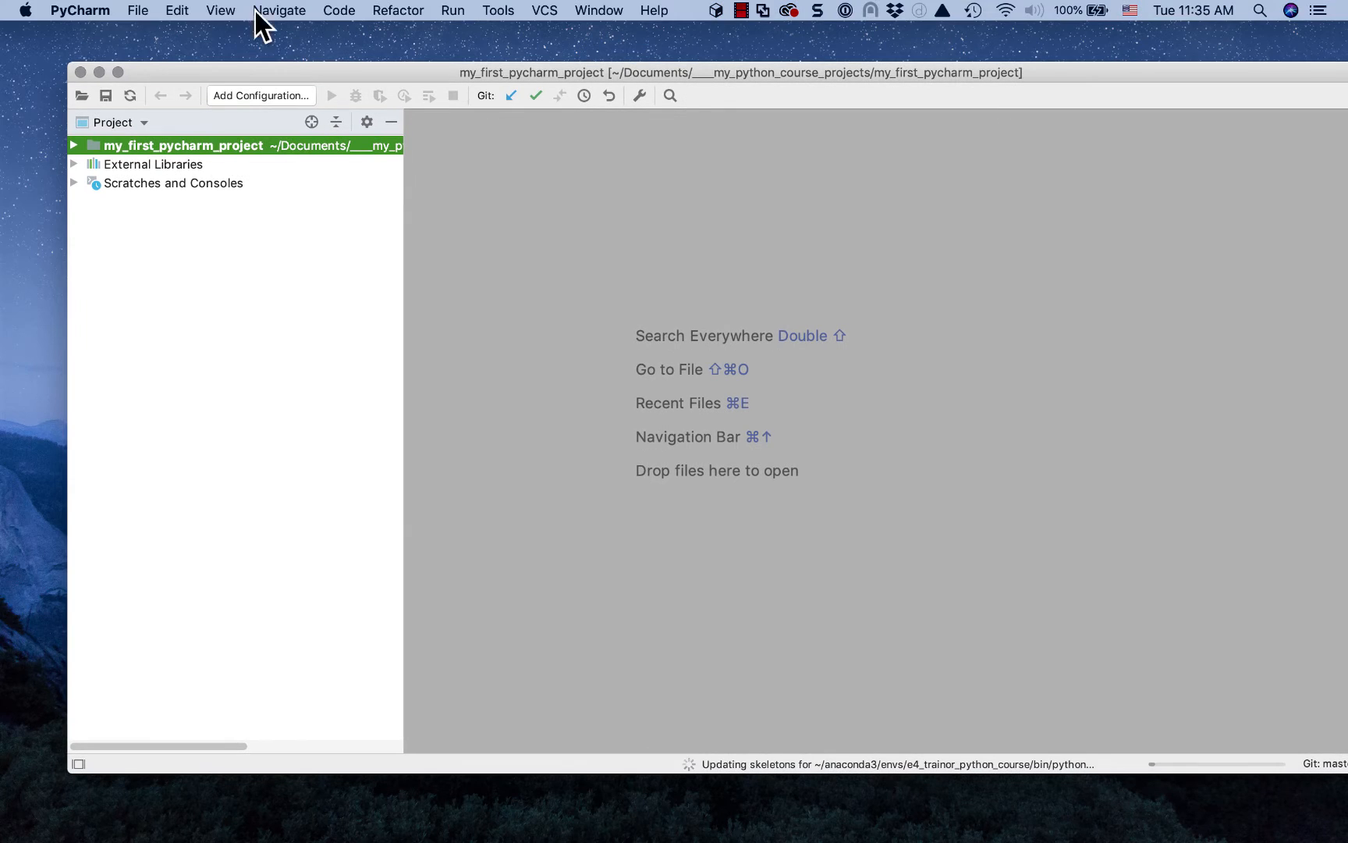
pyautogui.moveTo(68, 63); pyautogui.dragTo(358, 108)
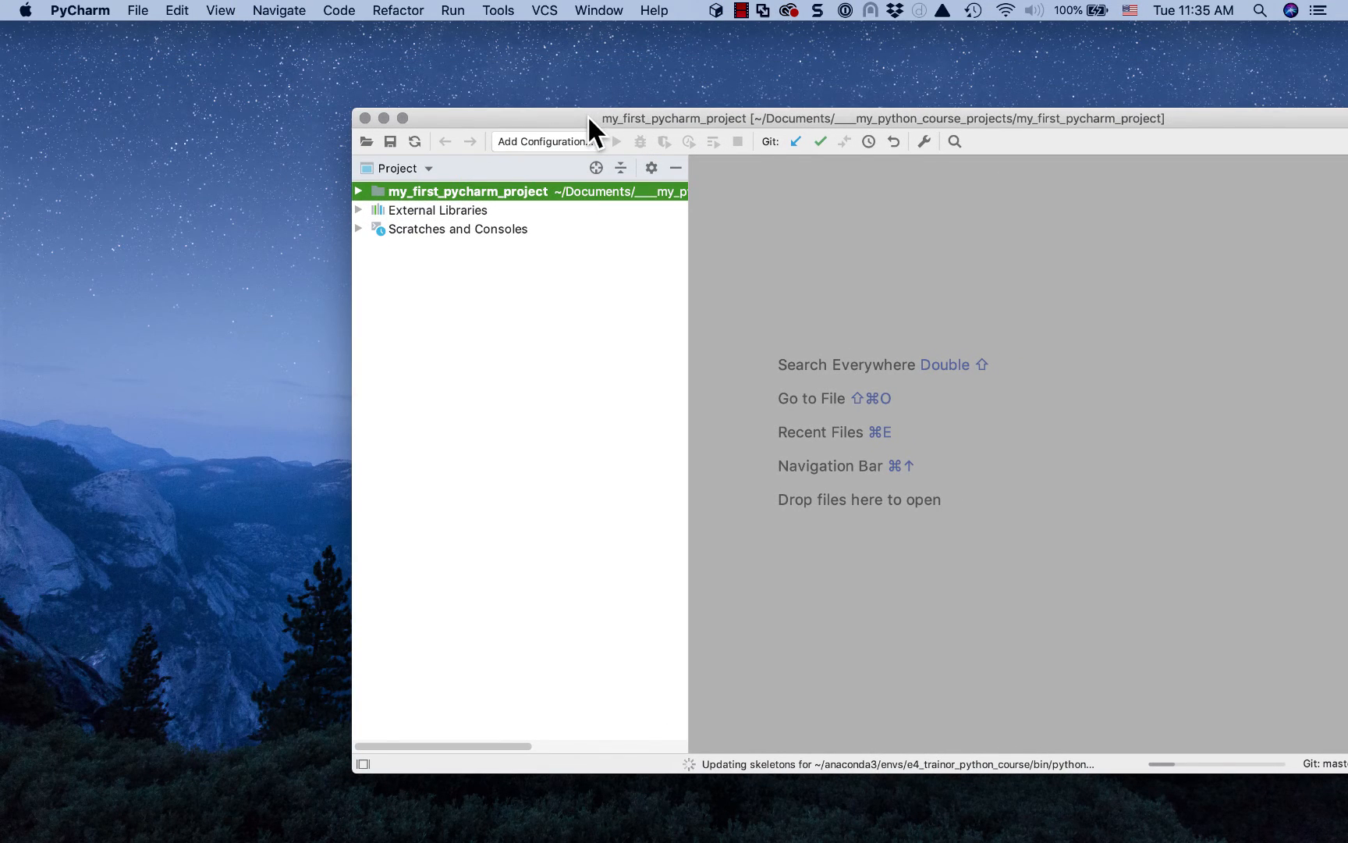
pyautogui.moveTo(588, 115); pyautogui.dragTo(253, 45)
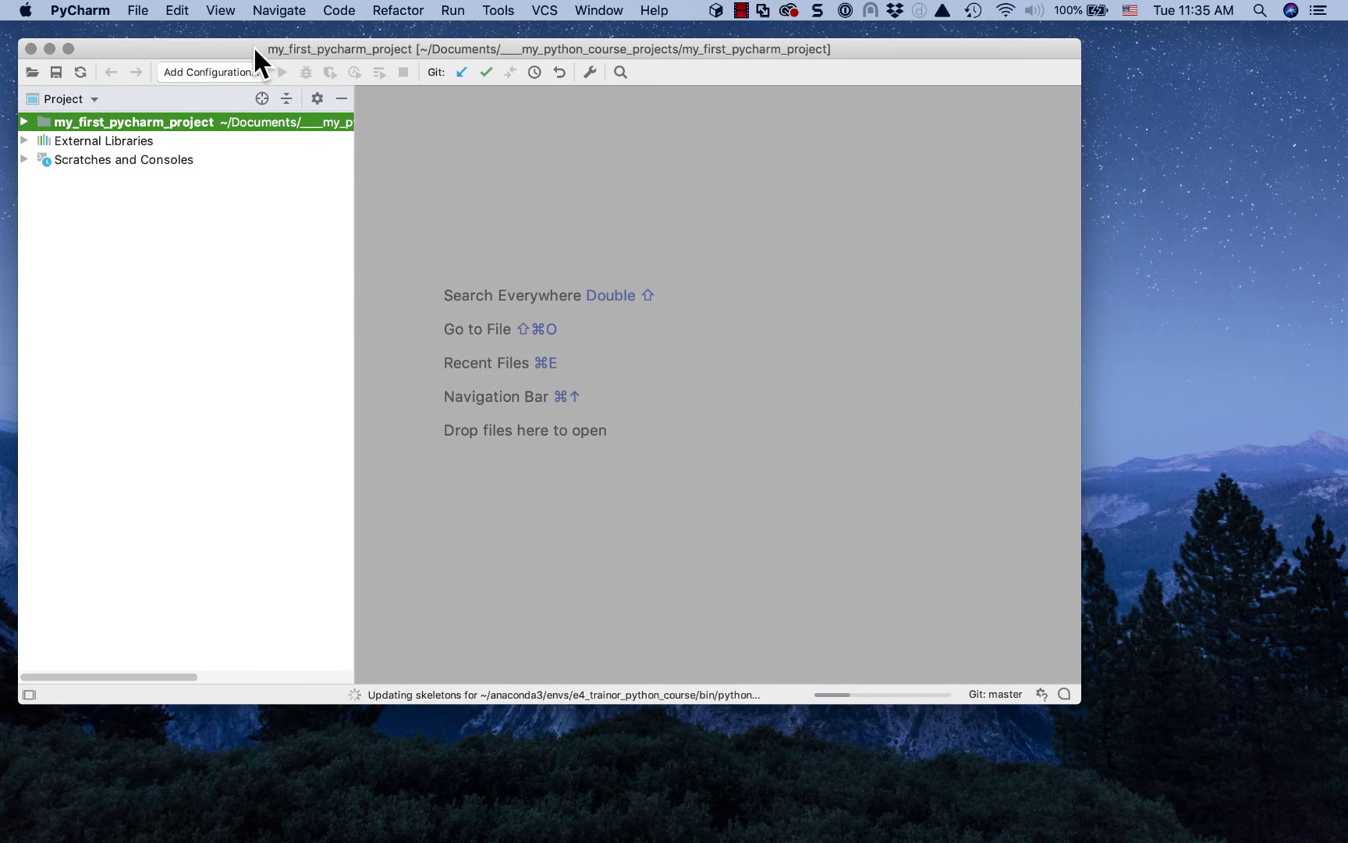
pyautogui.click(1083, 711)
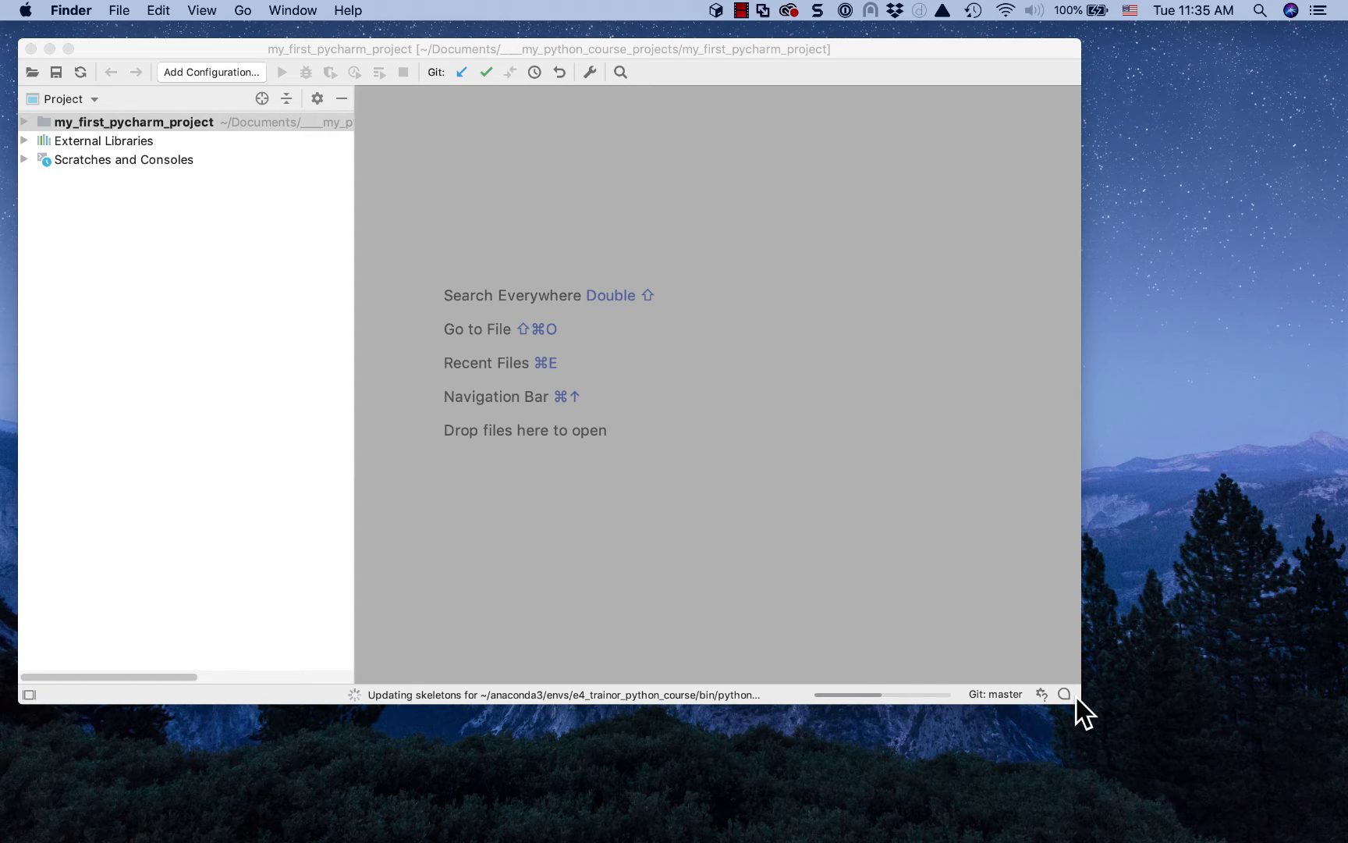
pyautogui.moveTo(1075, 697); pyautogui.dragTo(1246, 776)
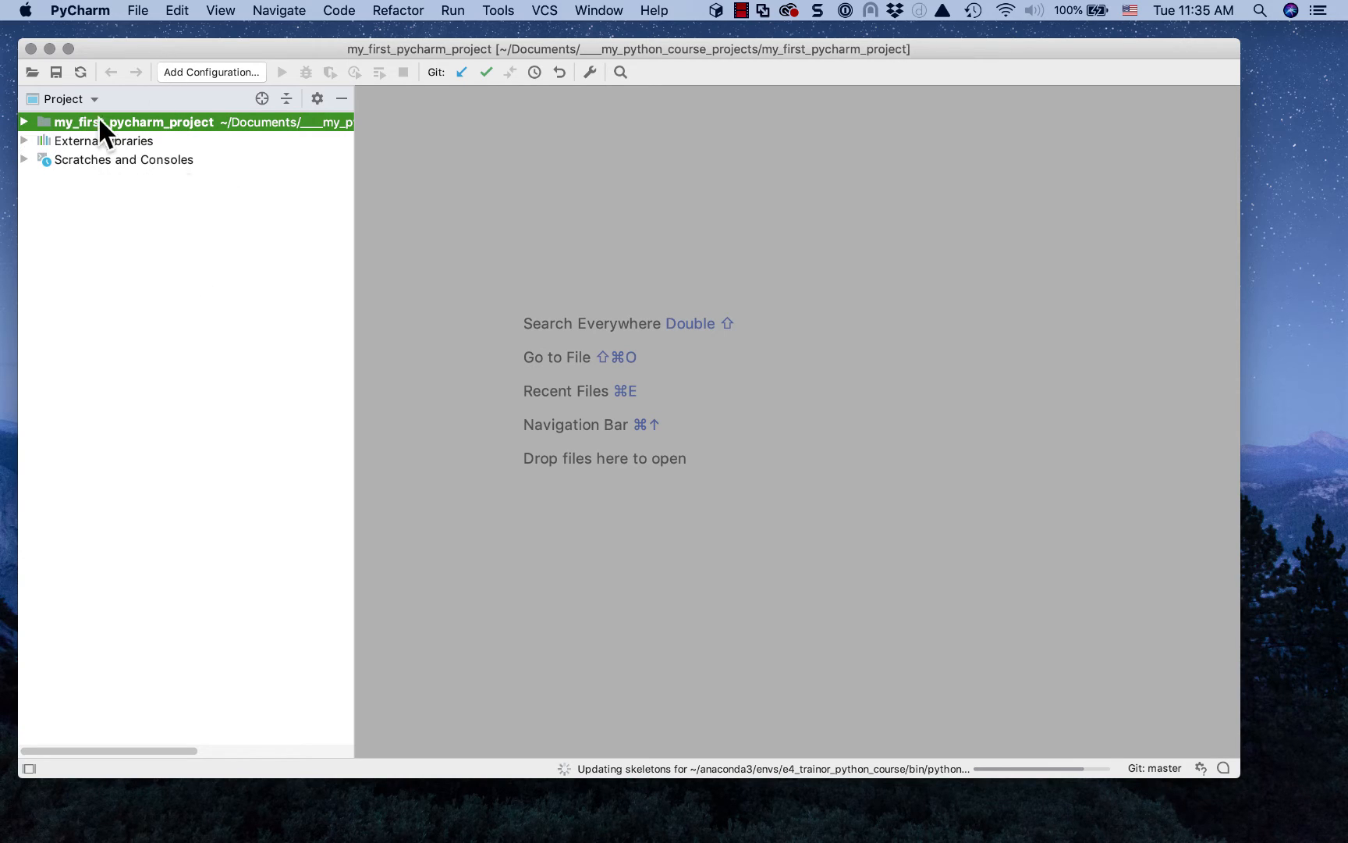
# Step: Look into the project folder, External Libraries and Scratches and Consoles nodes of the project tree, leaving them collapsed
pyautogui.click(23, 121)
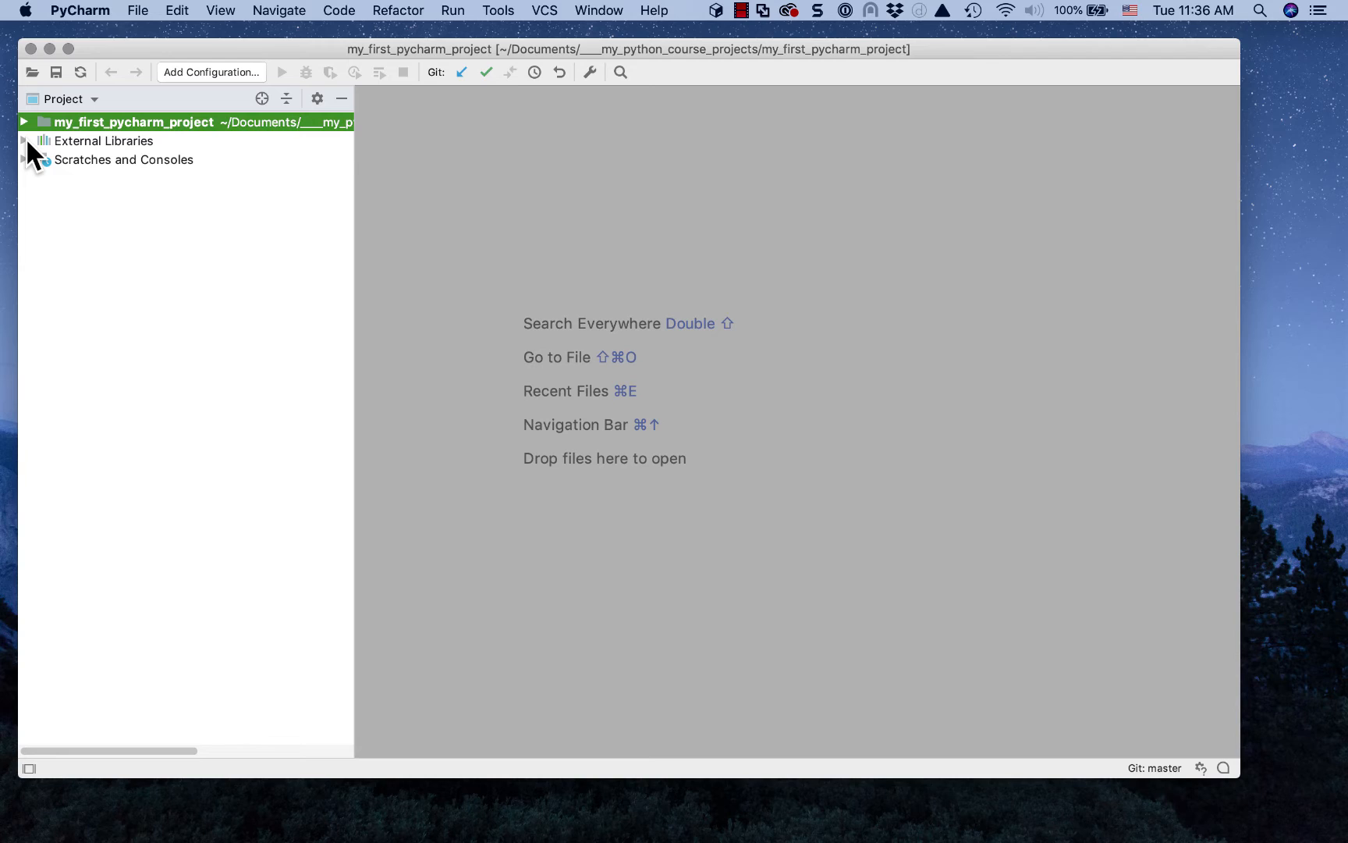
pyautogui.click(25, 141)
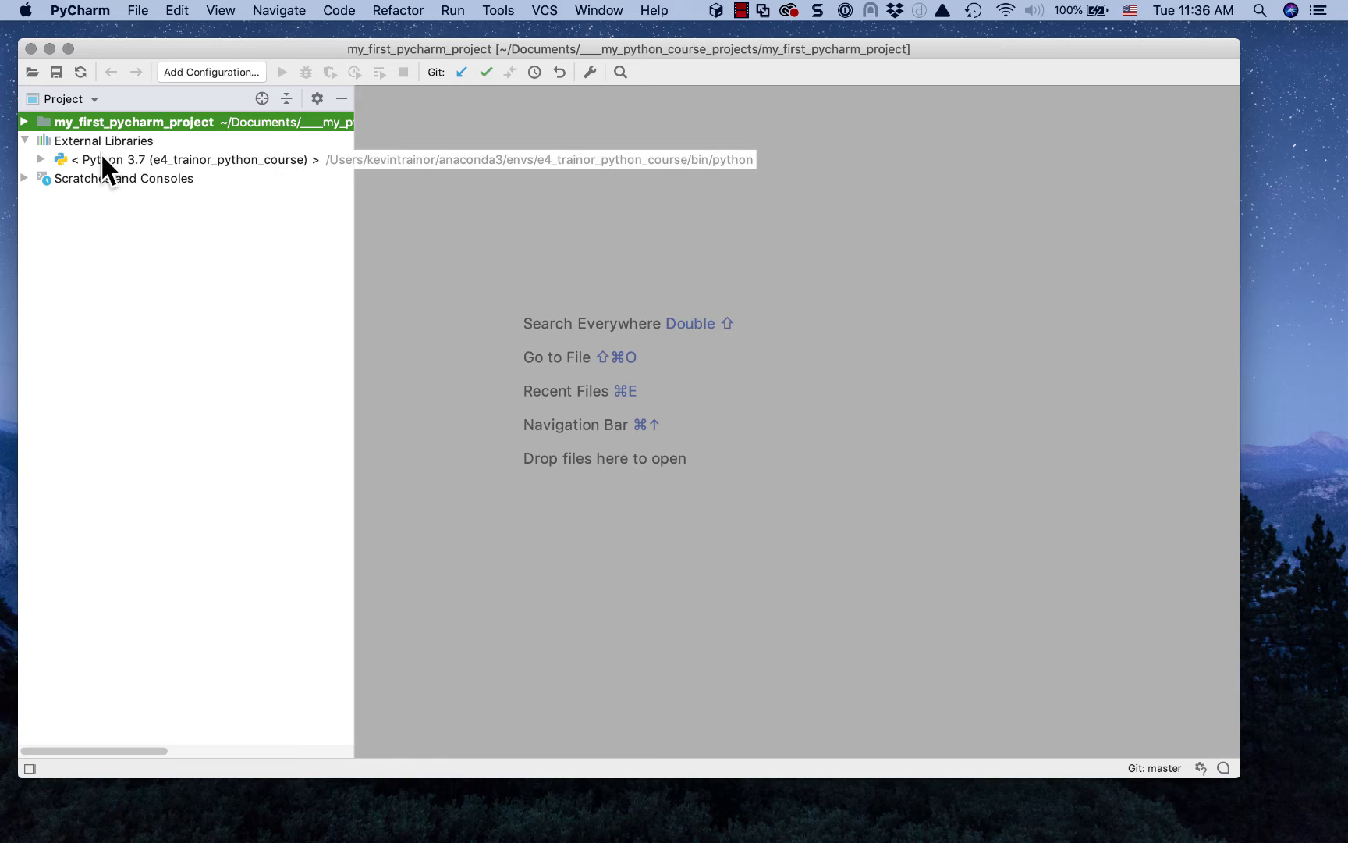
pyautogui.click(24, 141)
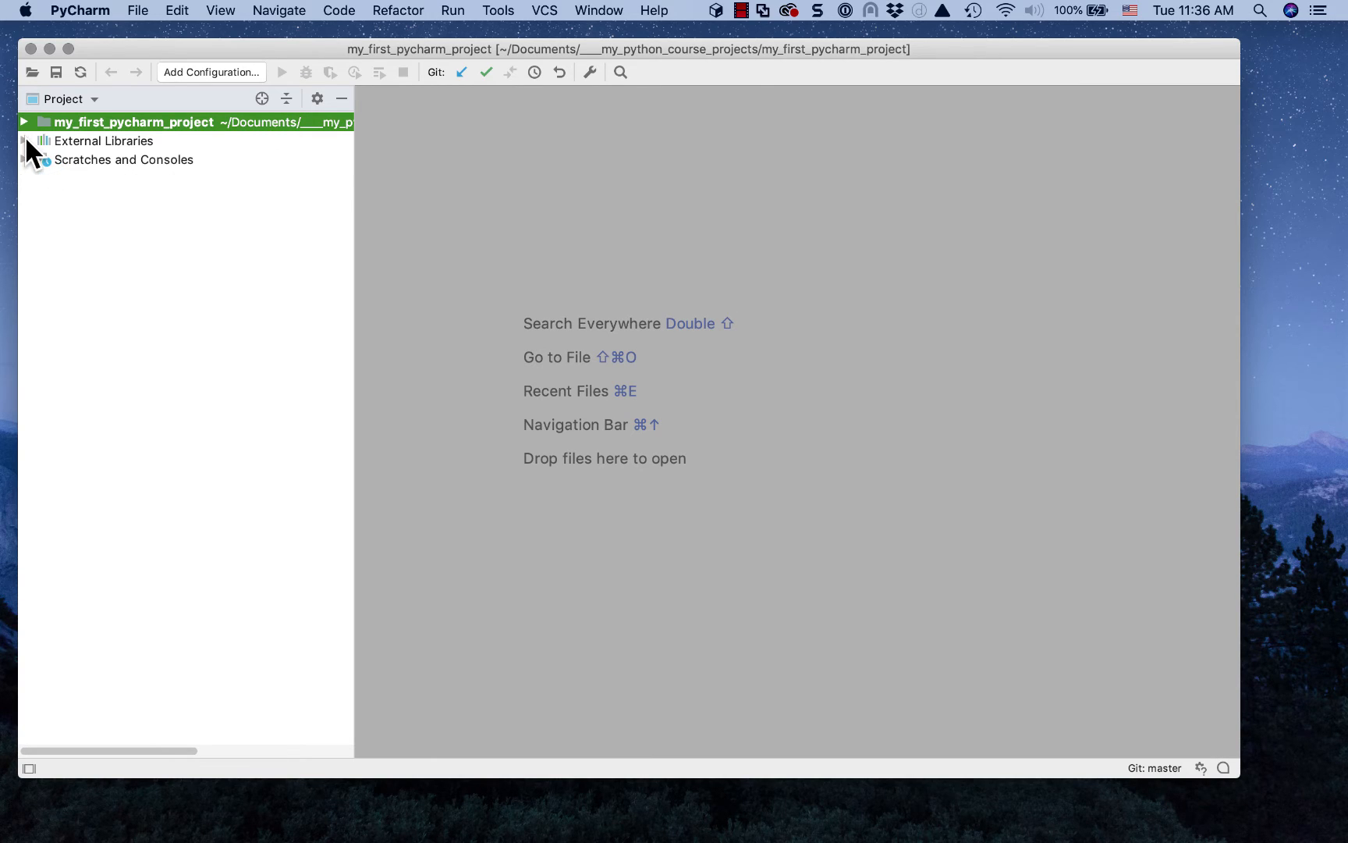
pyautogui.click(22, 156)
pyautogui.click(24, 154)
# Step: Create a Python file named goodbye_cruel_world in my_first_pycharm_project and decline adding it to Git
pyautogui.rightClick(114, 125)
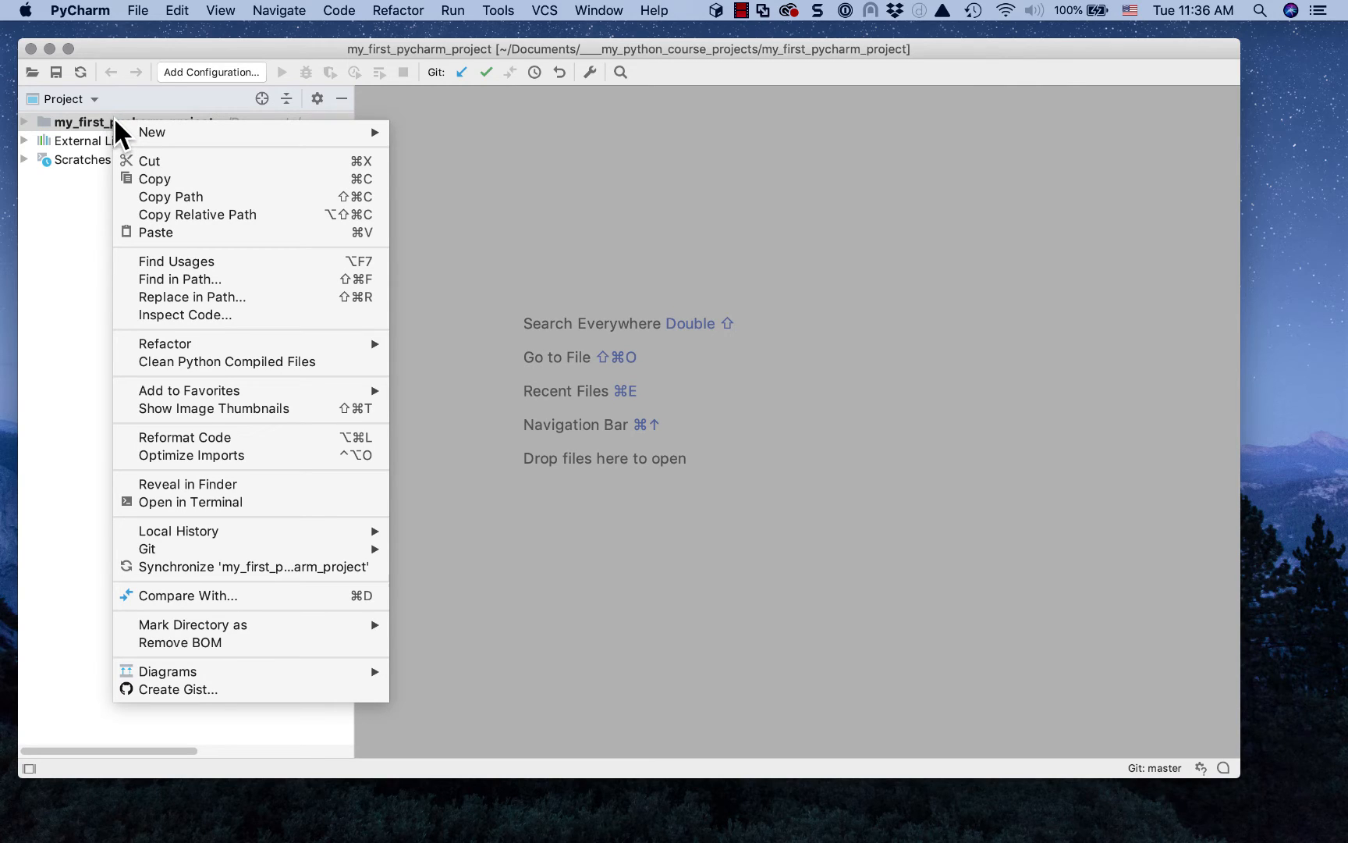
pyautogui.moveTo(149, 131)
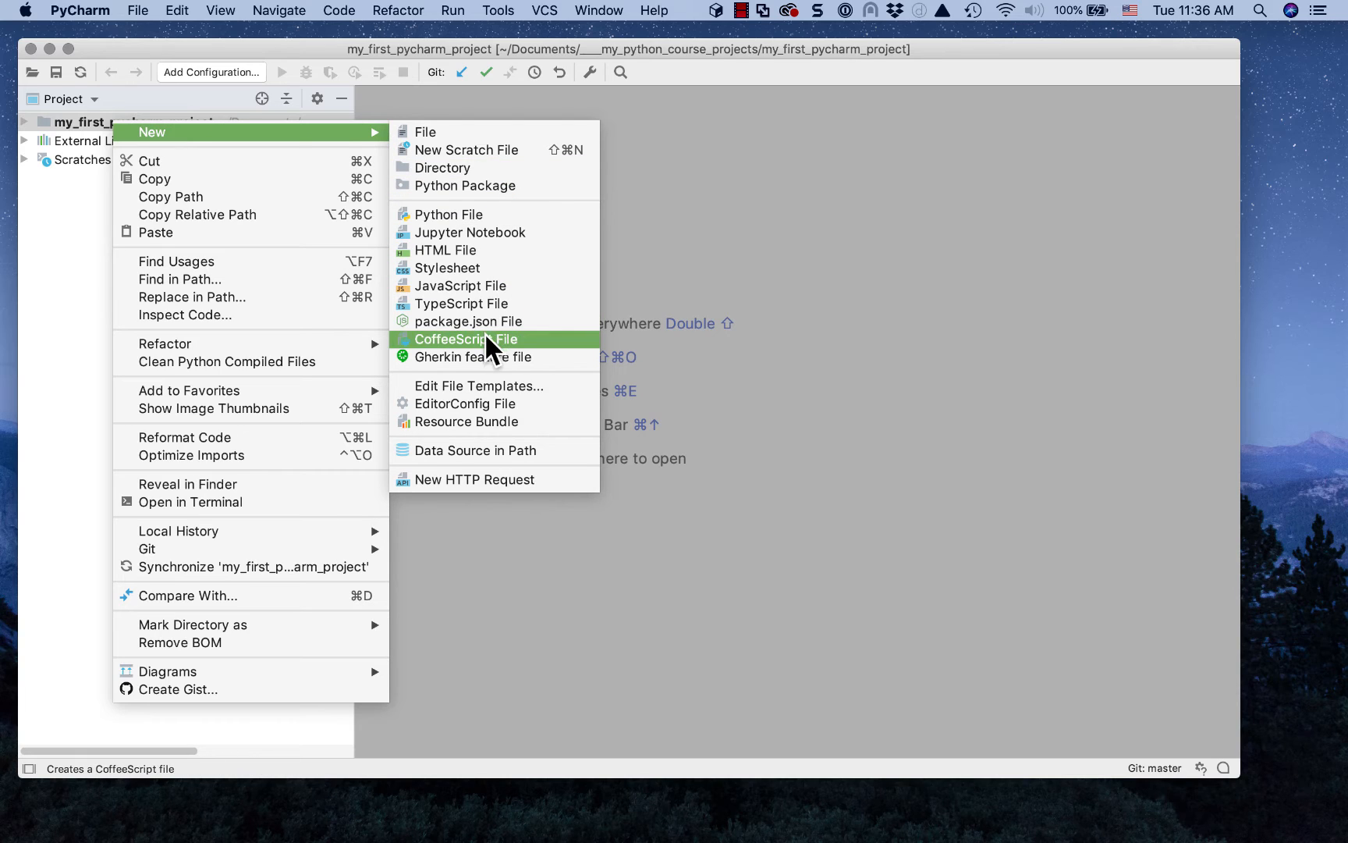
pyautogui.click(479, 213)
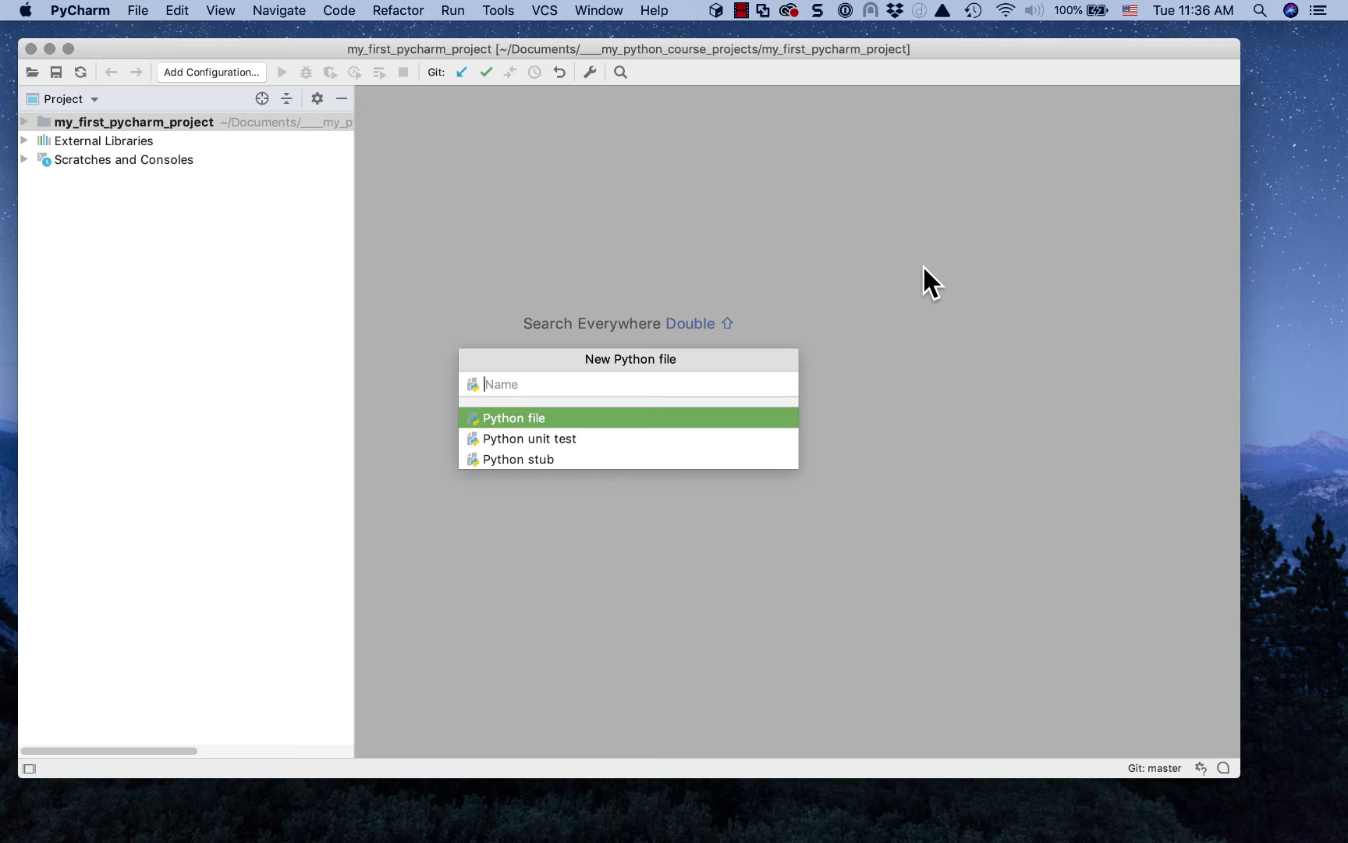
pyautogui.write('goodbye_cruel_world')
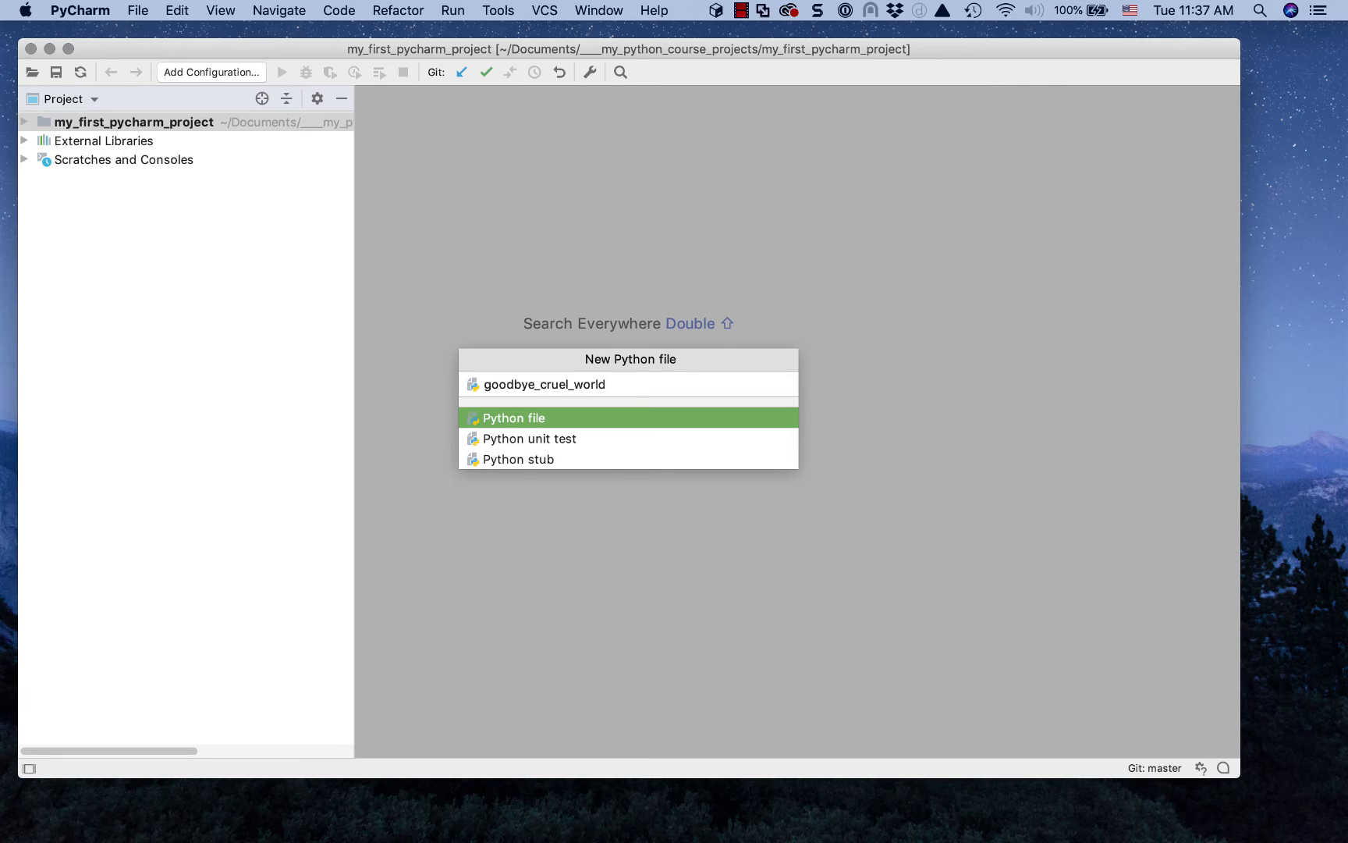
pyautogui.press('Return')
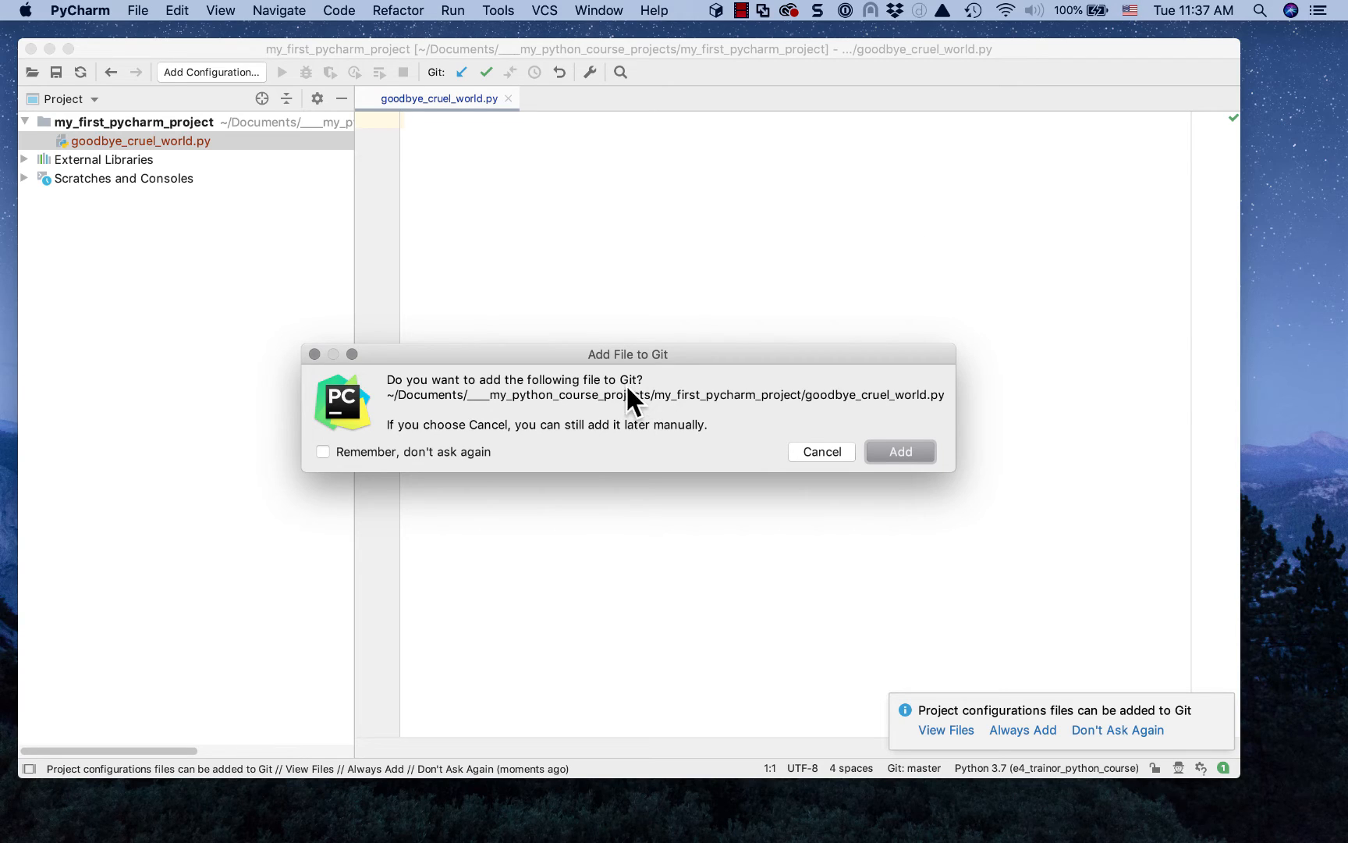
pyautogui.click(832, 452)
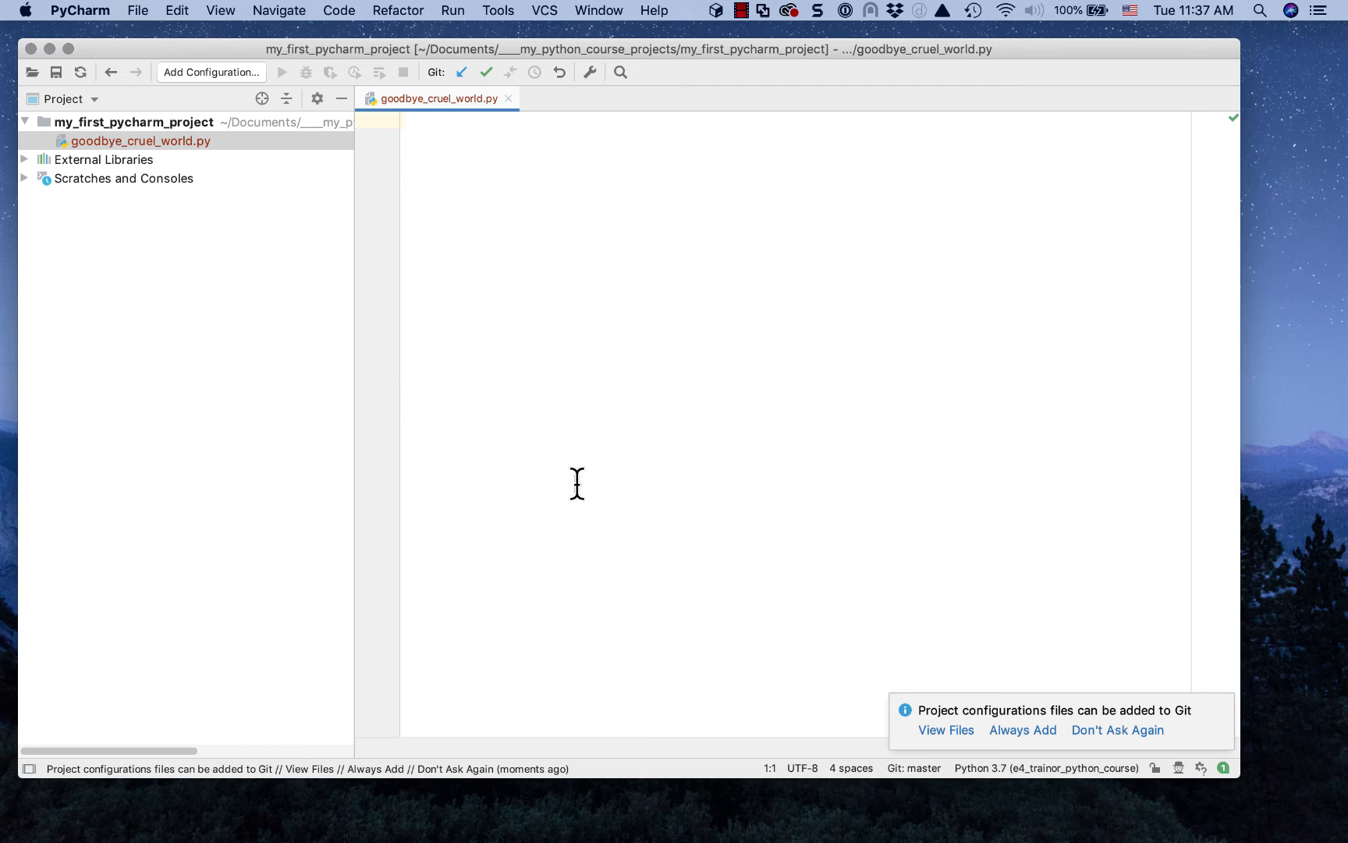
# Step: Write goodbye_cruel_world.py as the first line of the empty script and start a second line
pyautogui.write('goodbye')
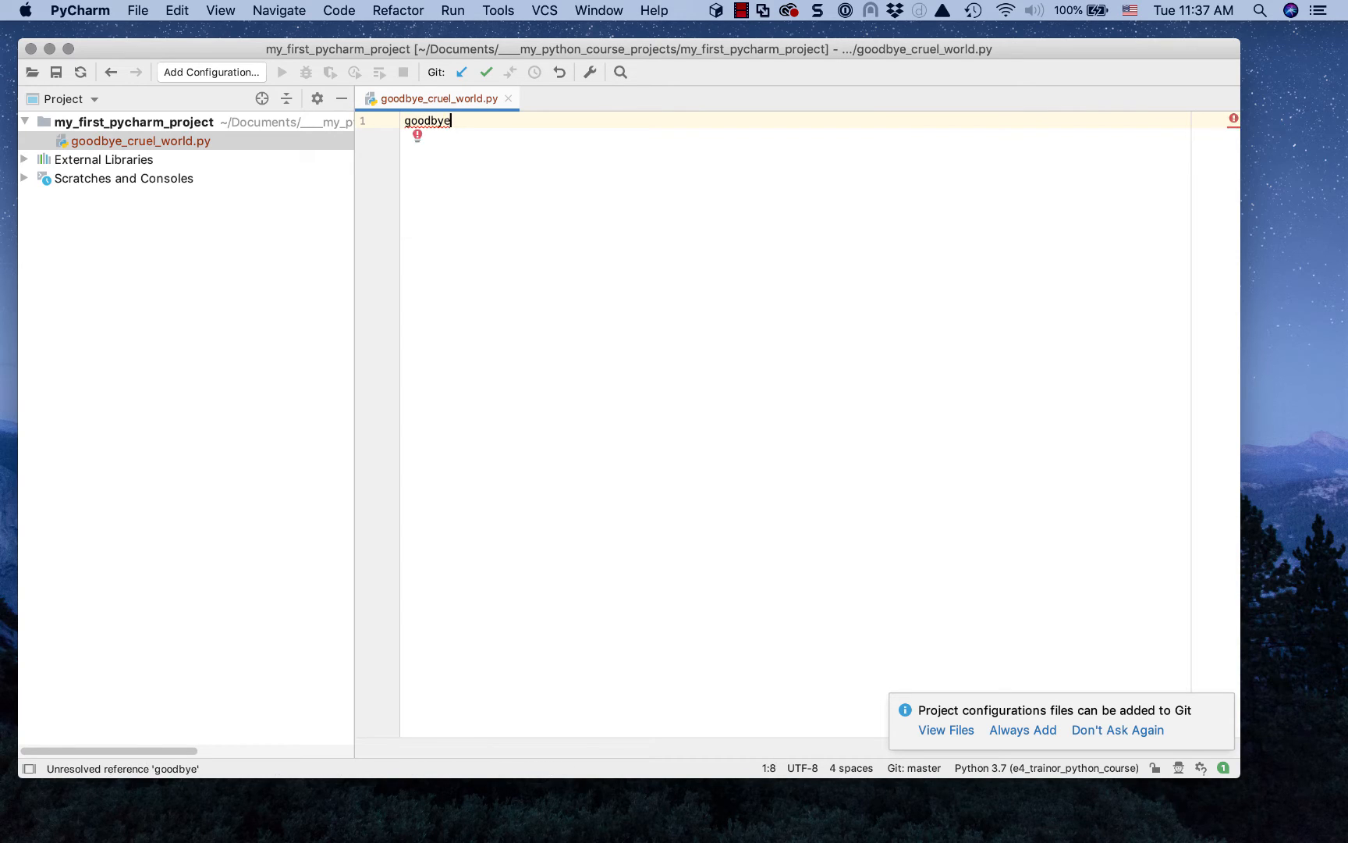
pyautogui.write('_cruel_wor')
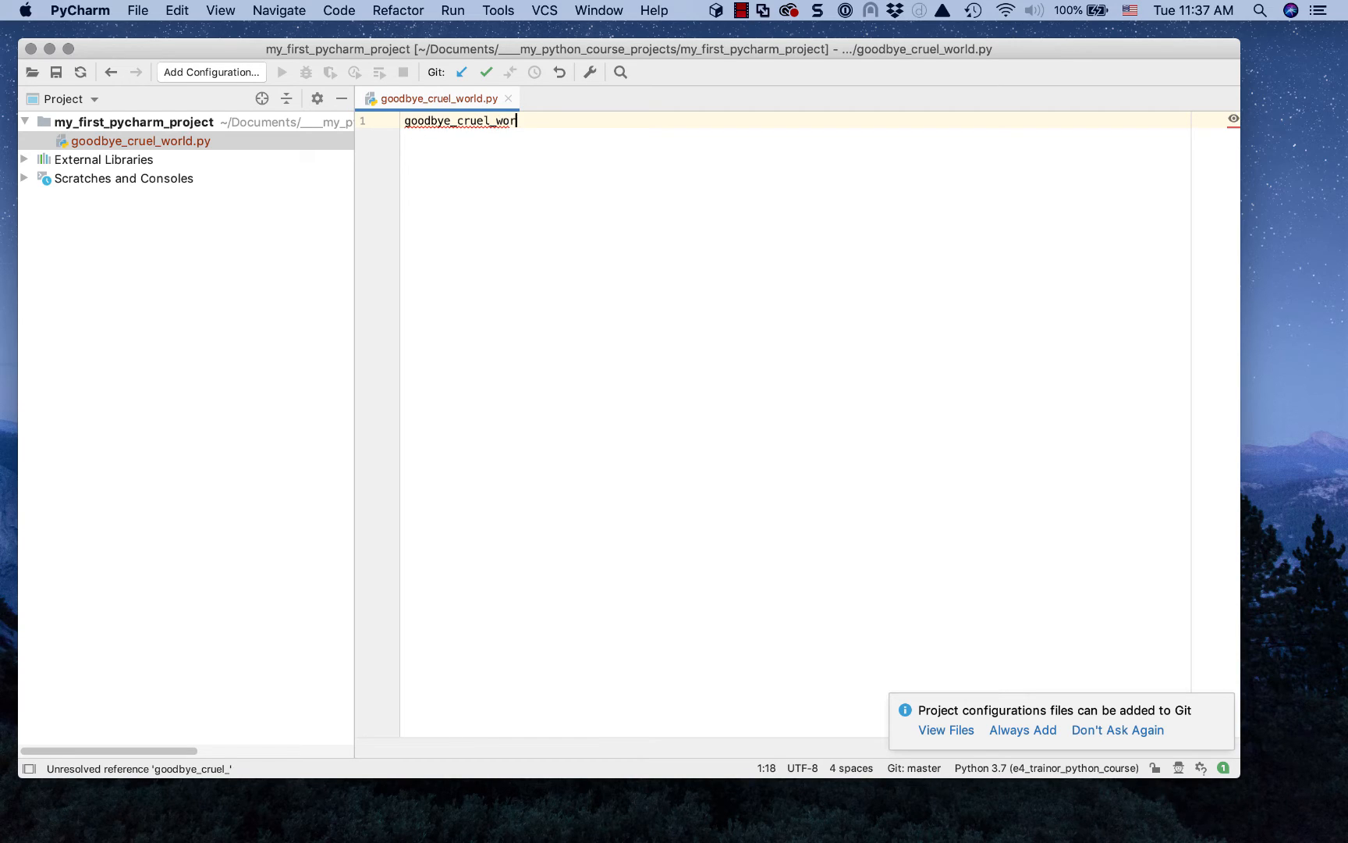
pyautogui.write('ld.py')
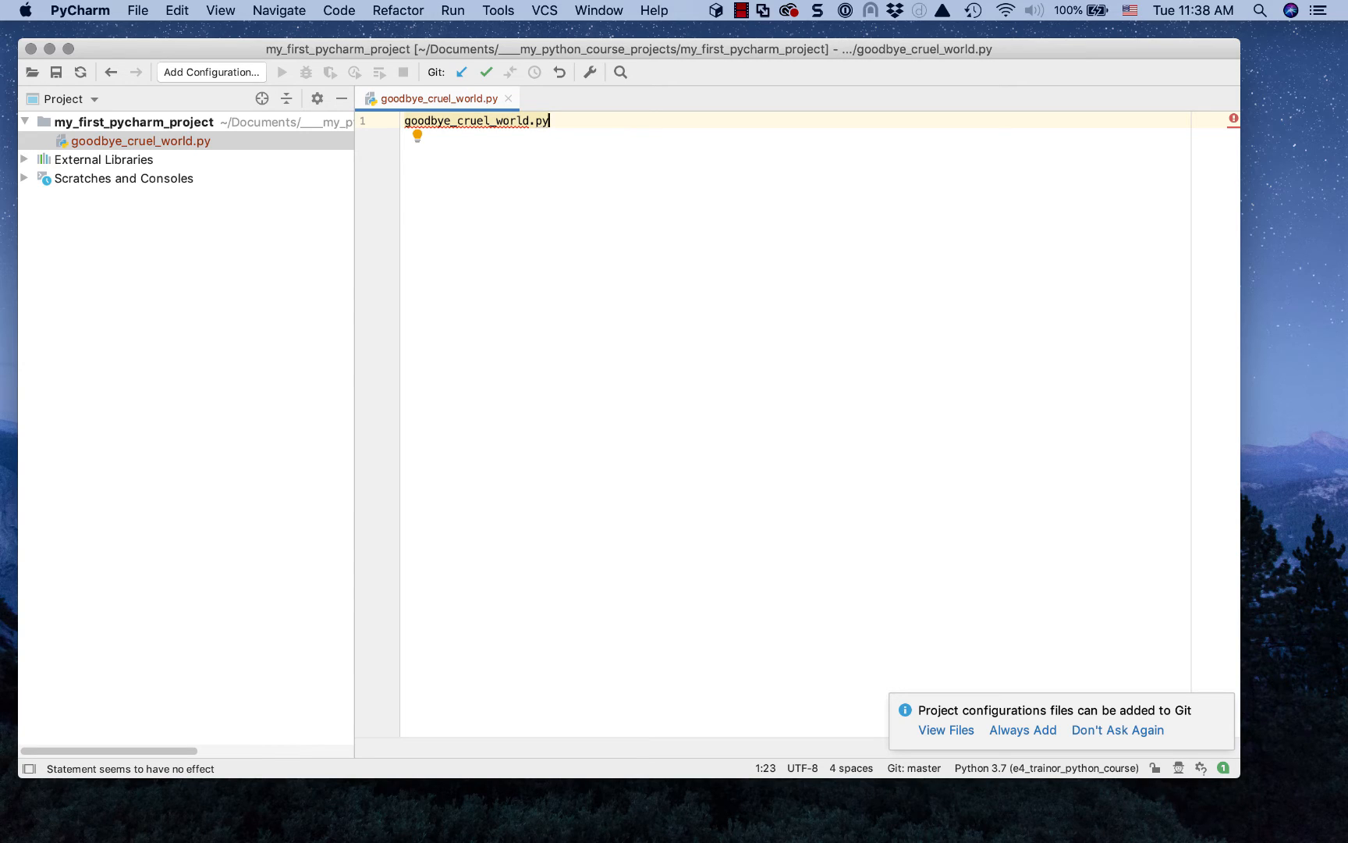
pyautogui.press('Return')
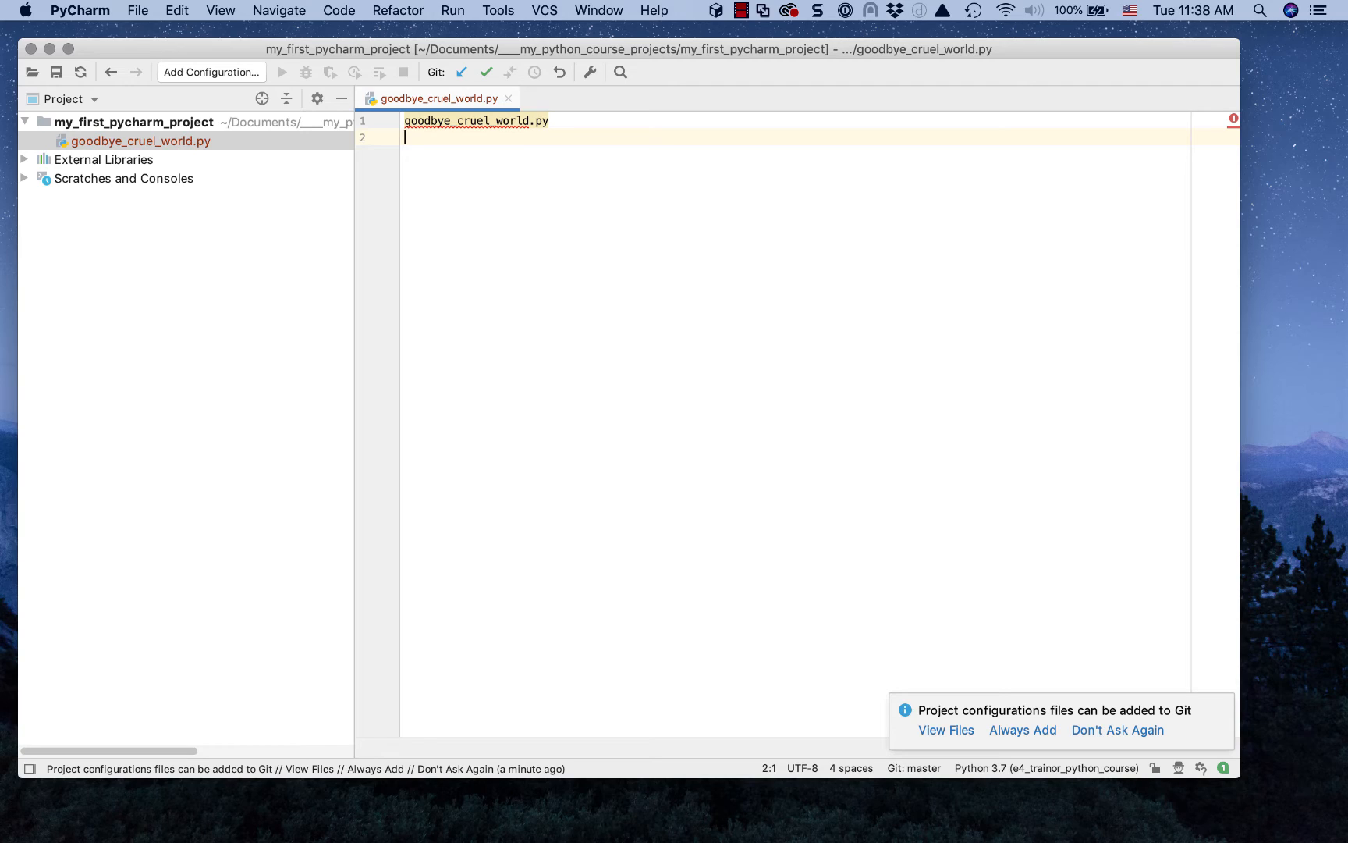
# Step: Write "demonstrate writing a line of text to the console" on the second line, followed by two line breaks
pyautogui.write('de')
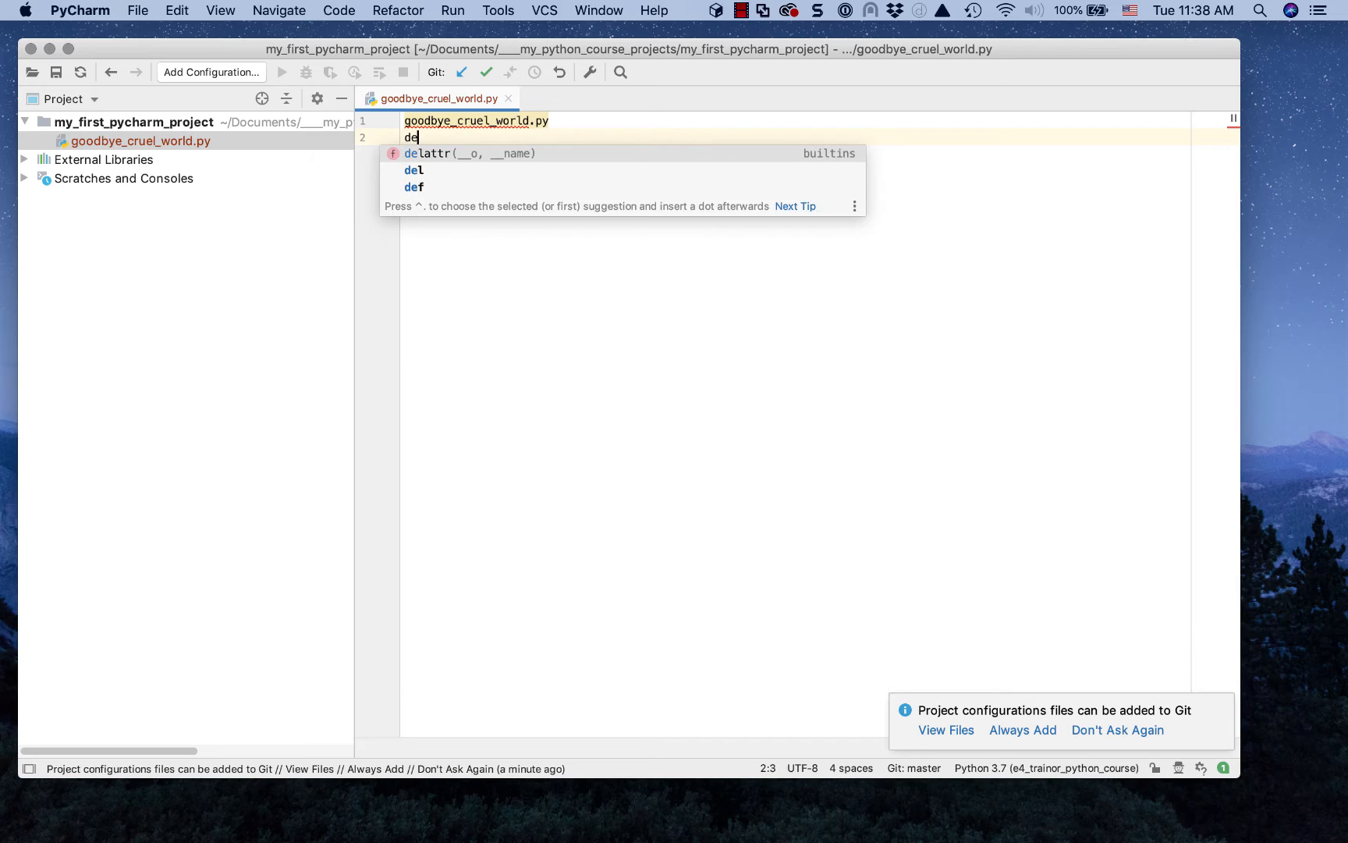
pyautogui.write('monstrat')
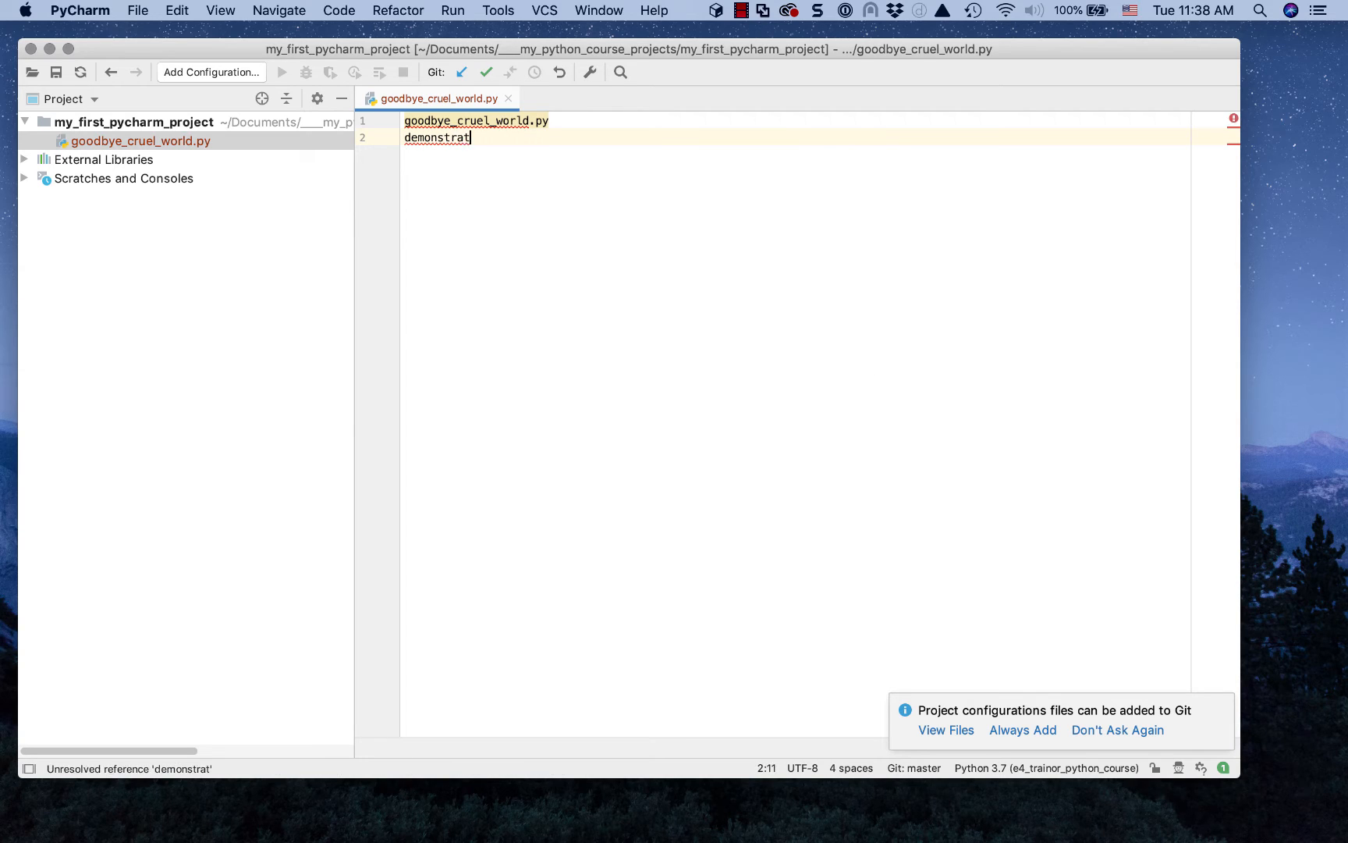
pyautogui.write('e writing ')
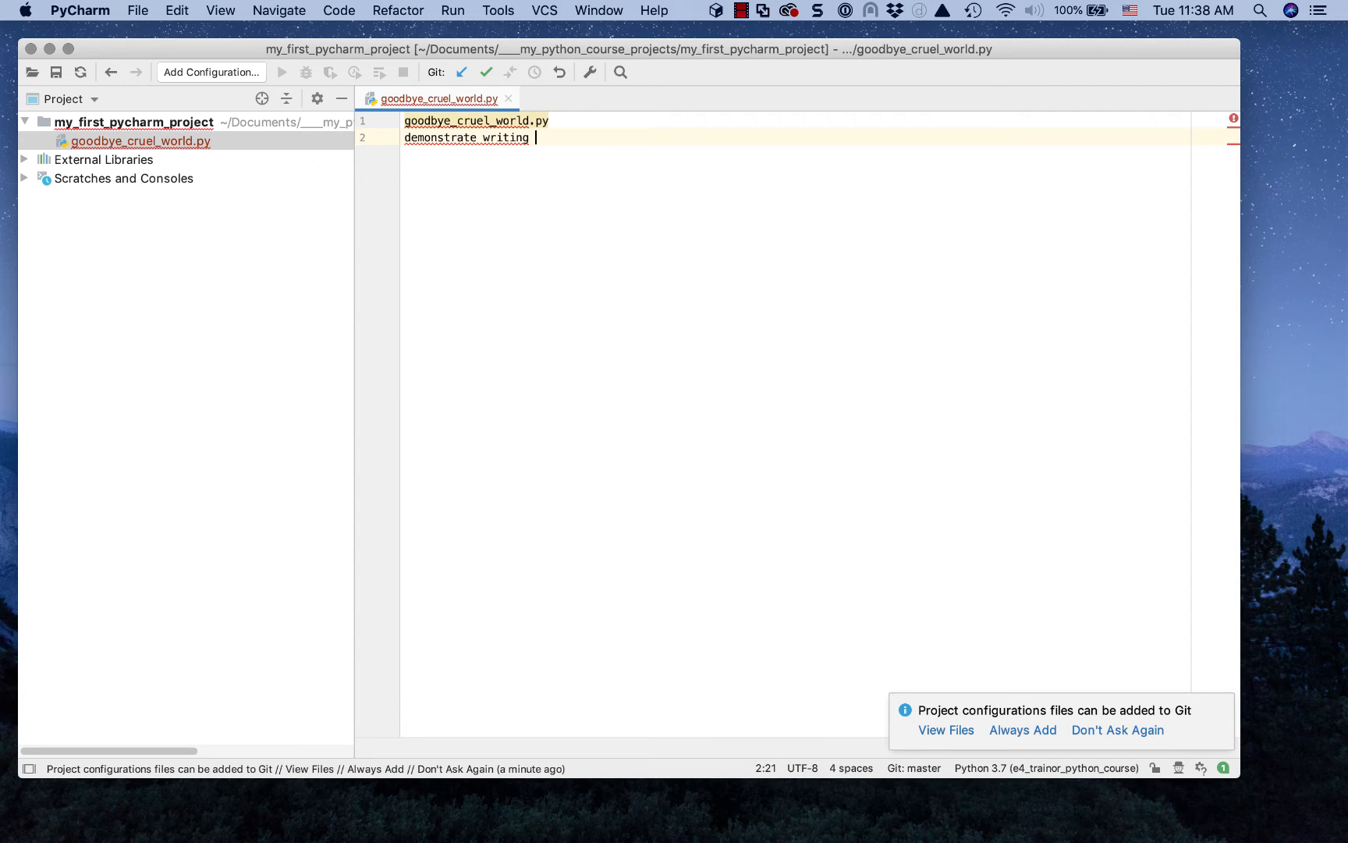
pyautogui.write('a line of t')
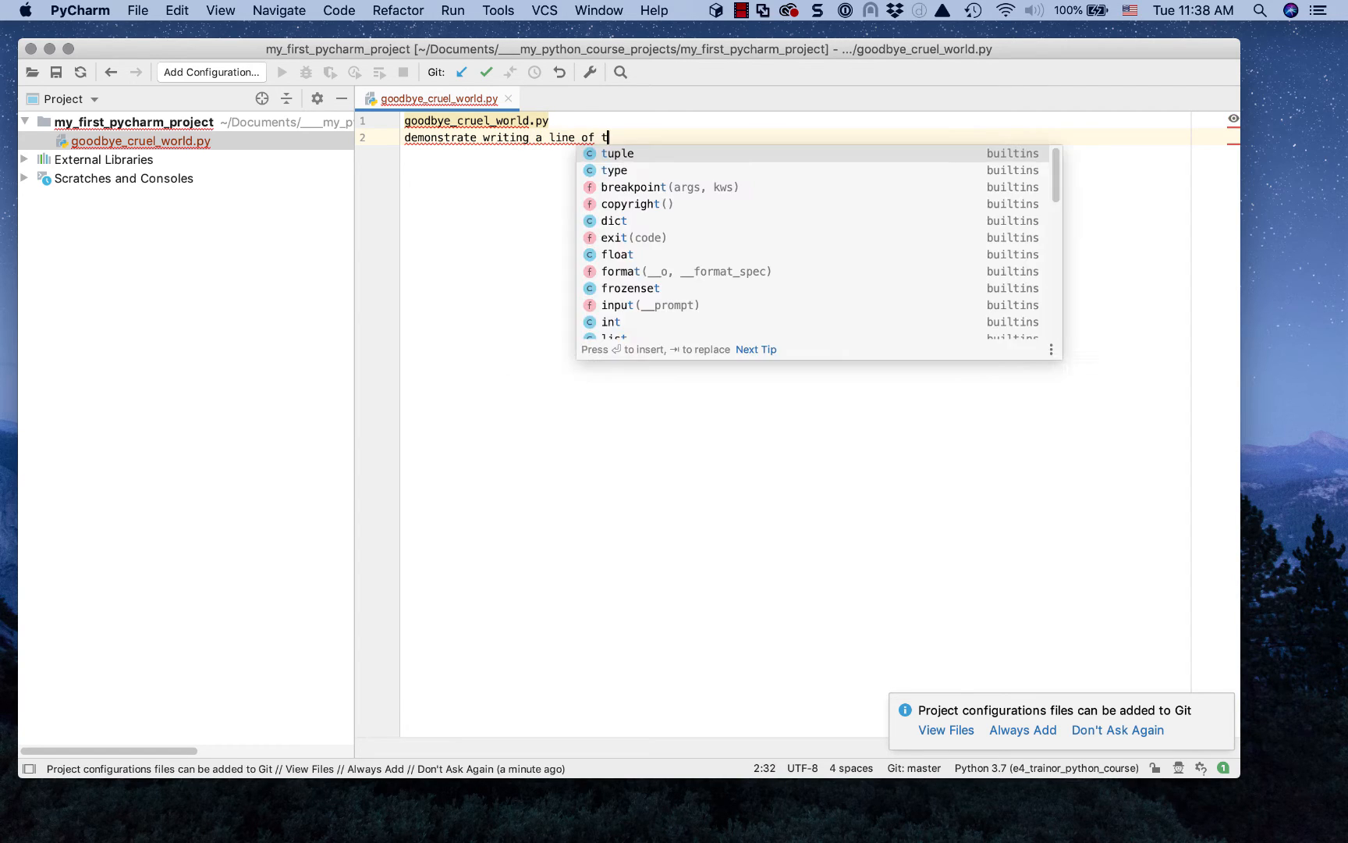
pyautogui.write('ext to the console')
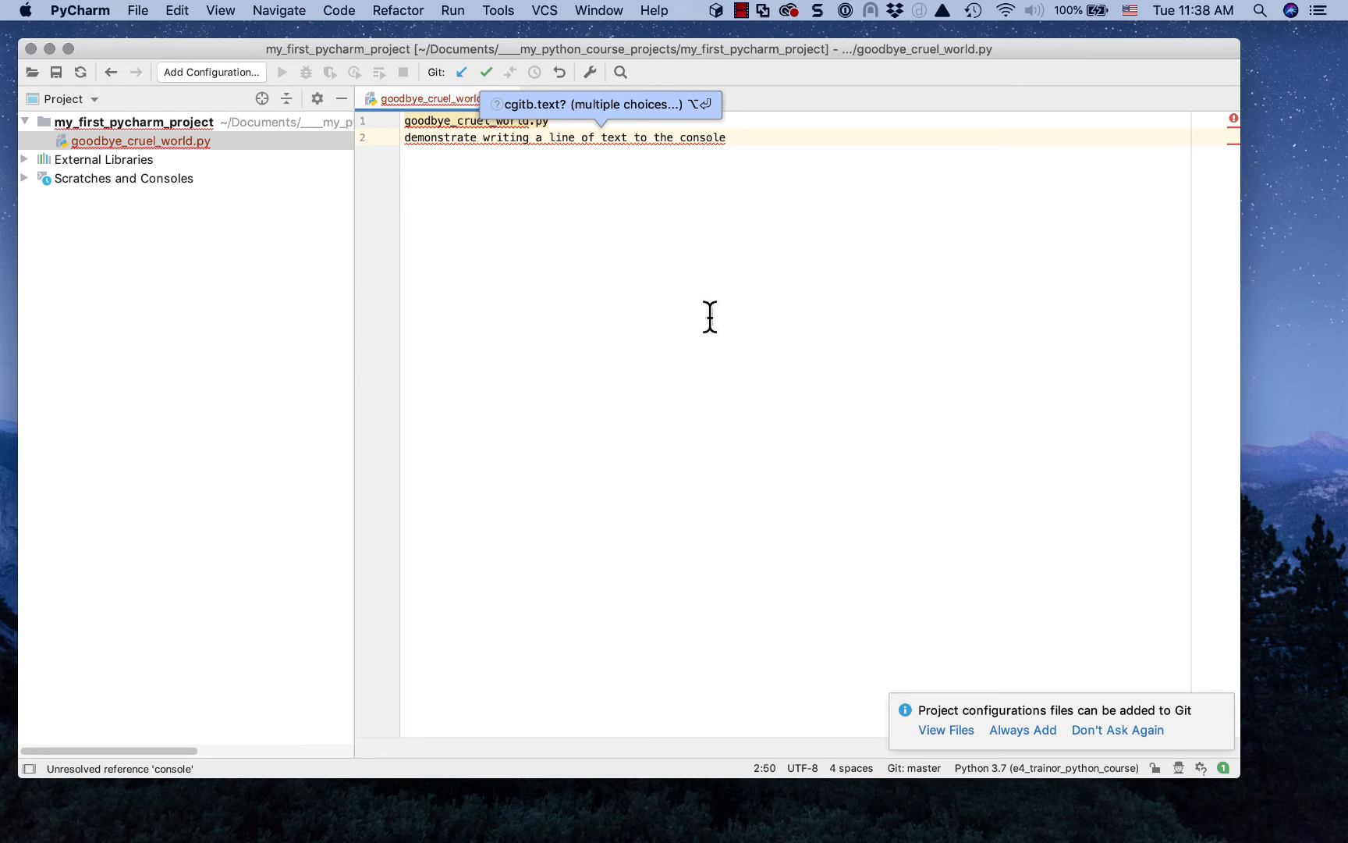
pyautogui.press('Return')
pyautogui.press('Return')
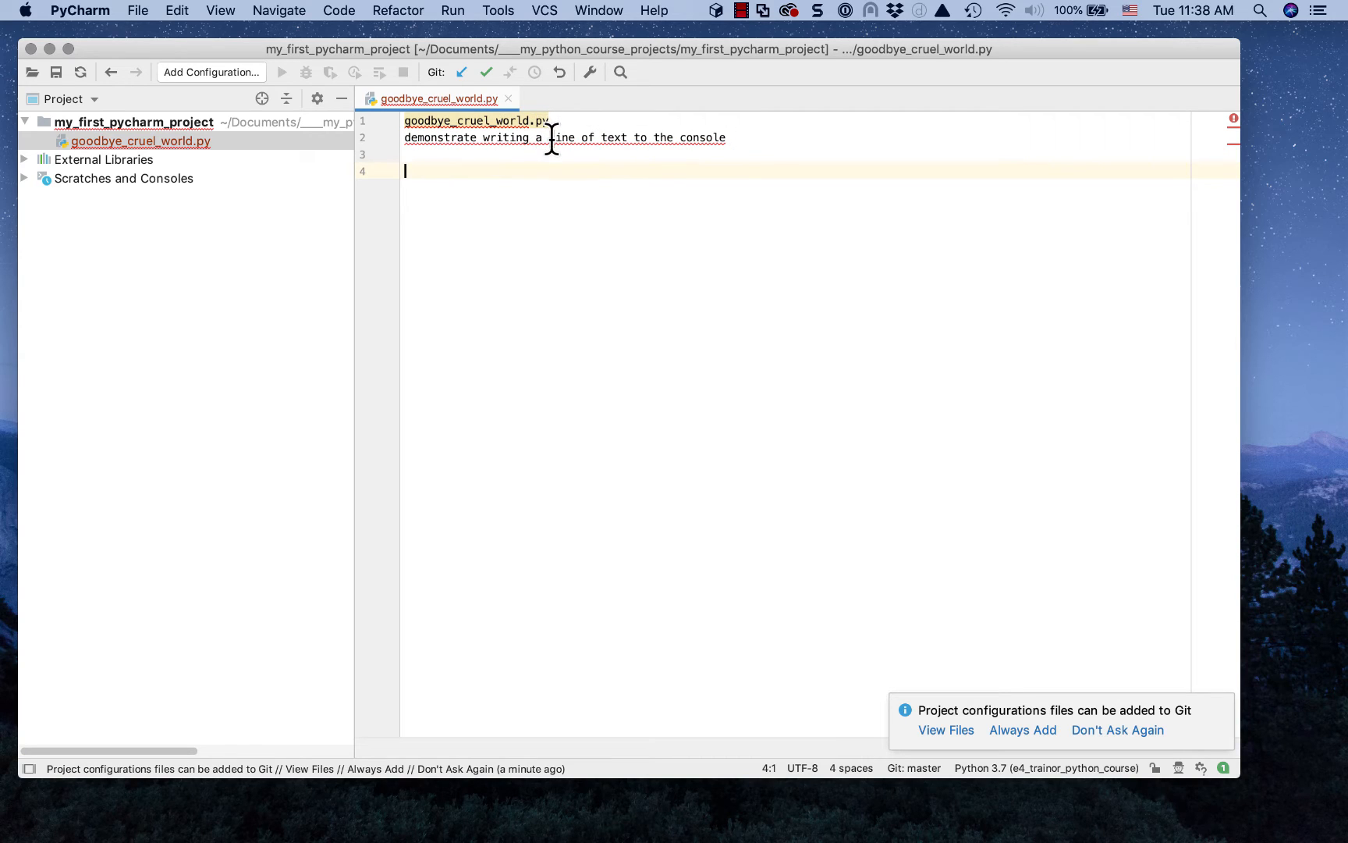
# Step: Try a leading # comment mark on the first line only, and remove it again
pyautogui.moveTo(553, 141)
pyautogui.click(406, 120)
pyautogui.moveTo(507, 120)
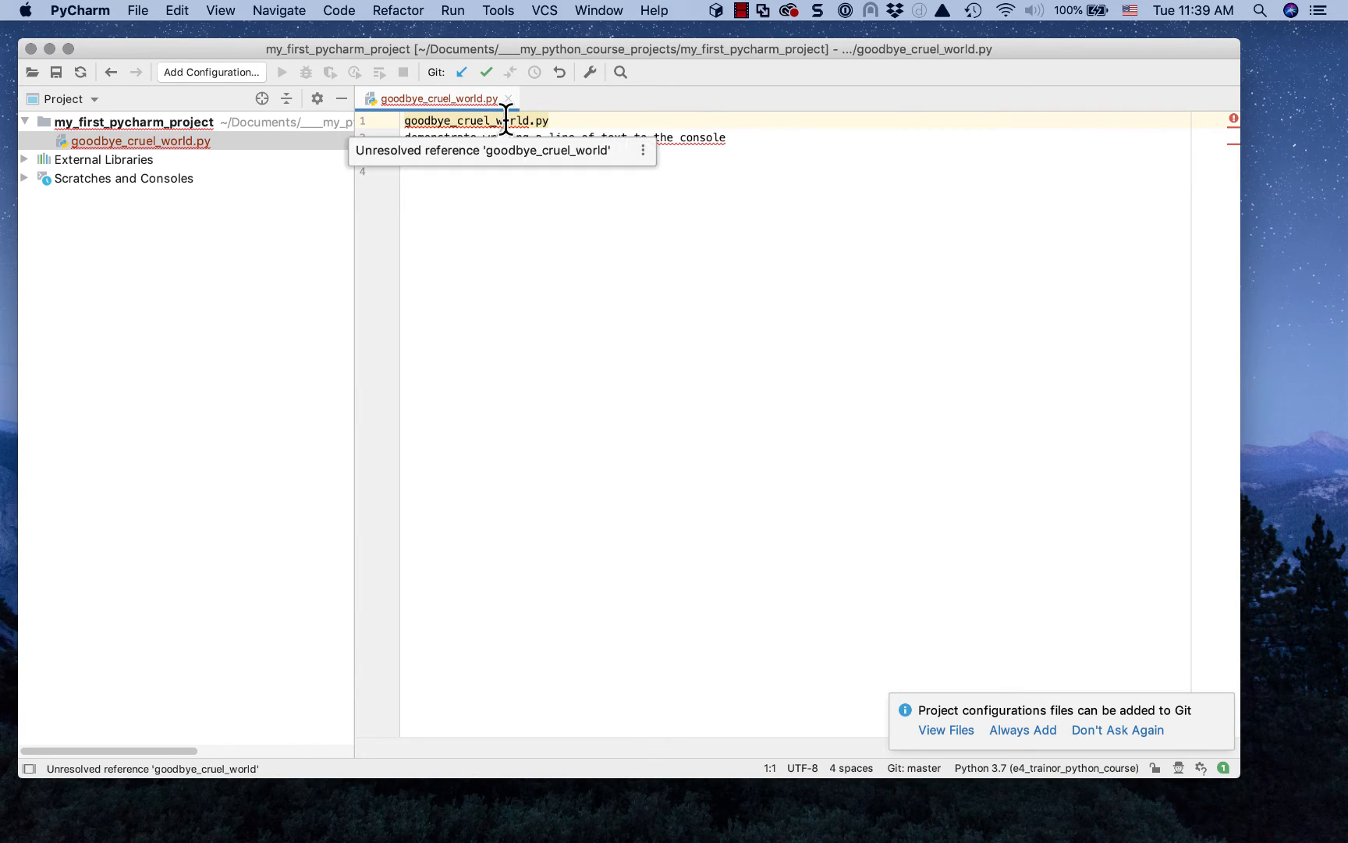
pyautogui.write('#')
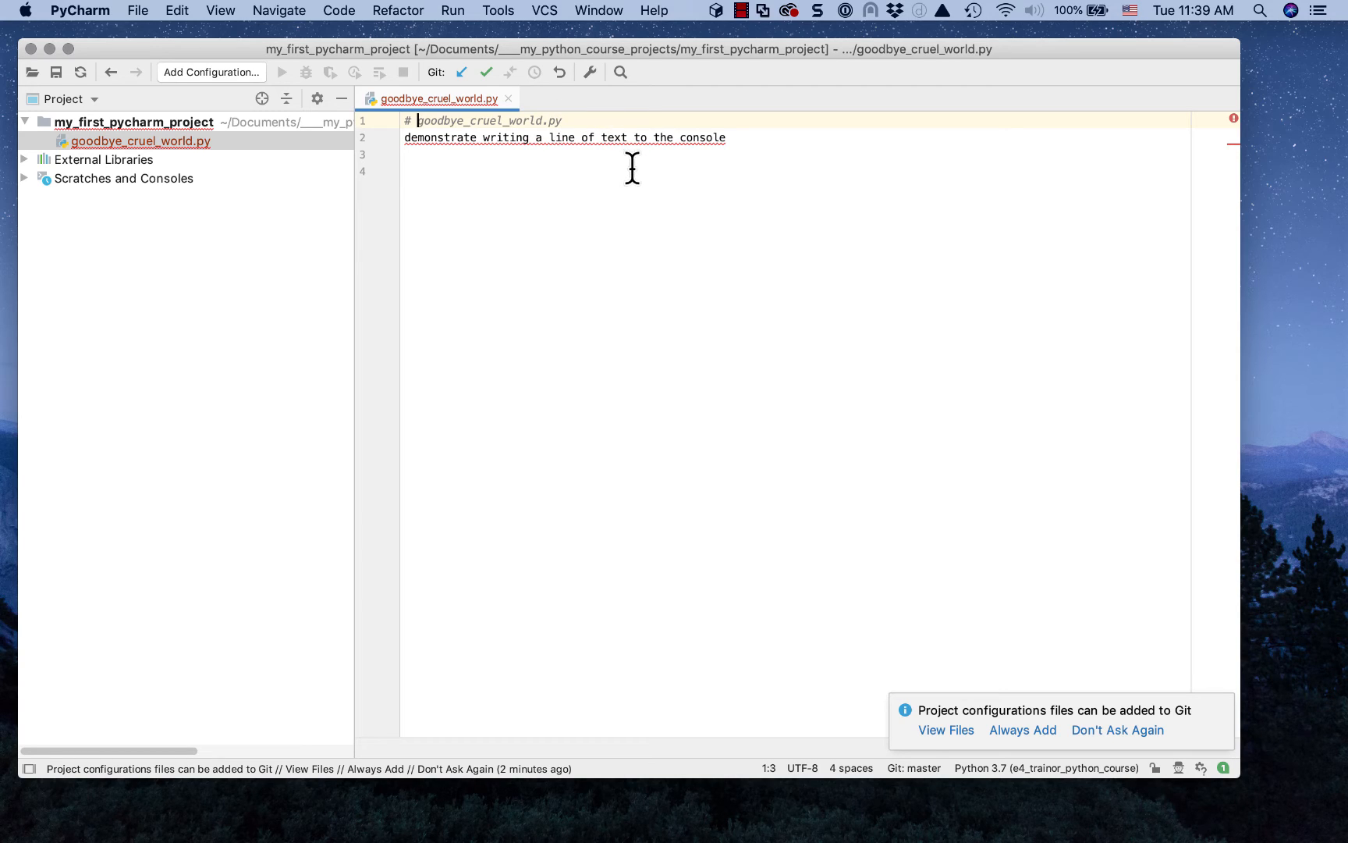
pyautogui.press('BackSpace')
pyautogui.press('BackSpace')
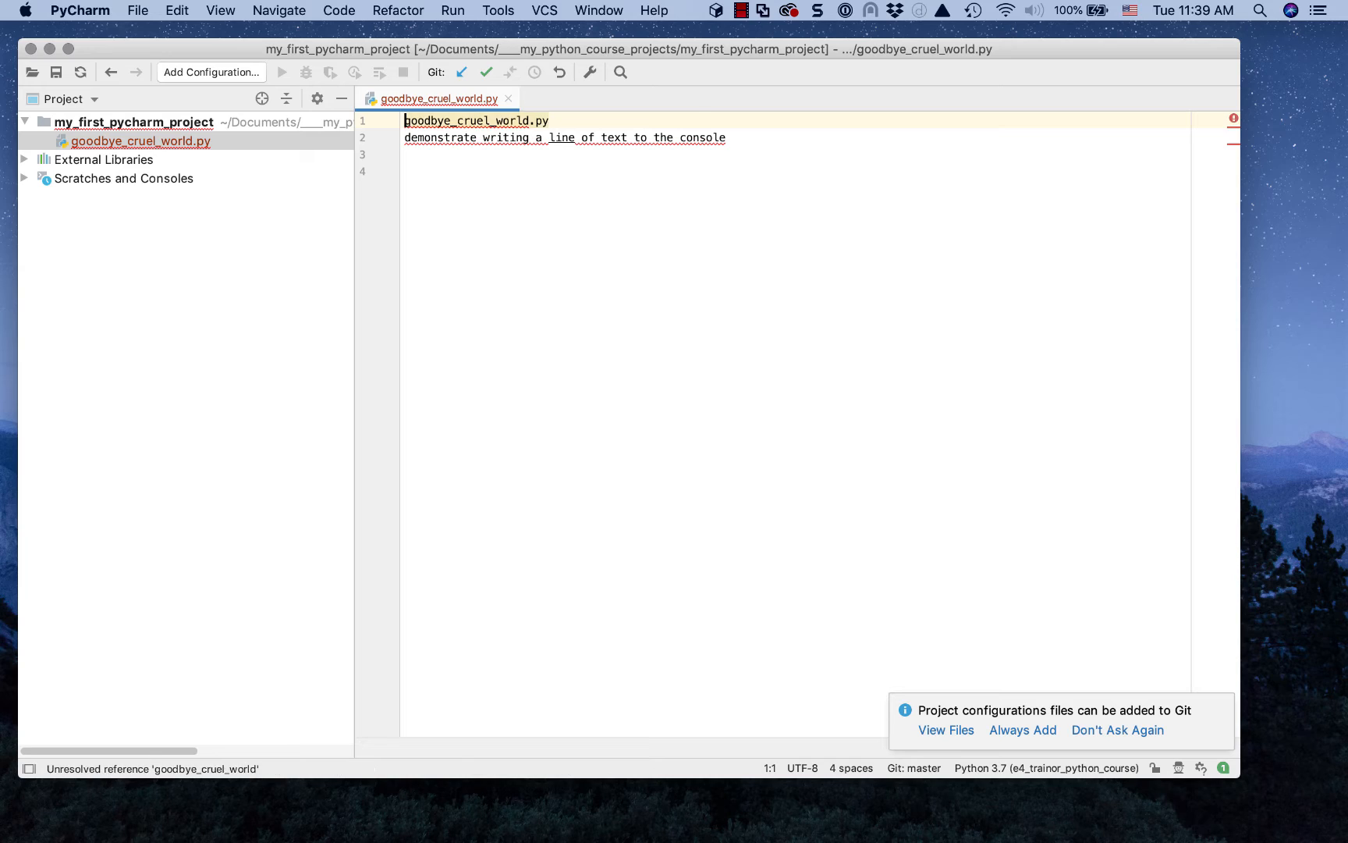
# Step: Turn both text lines into comments at once, toggling the commenting off and on again
pyautogui.click(724, 170)
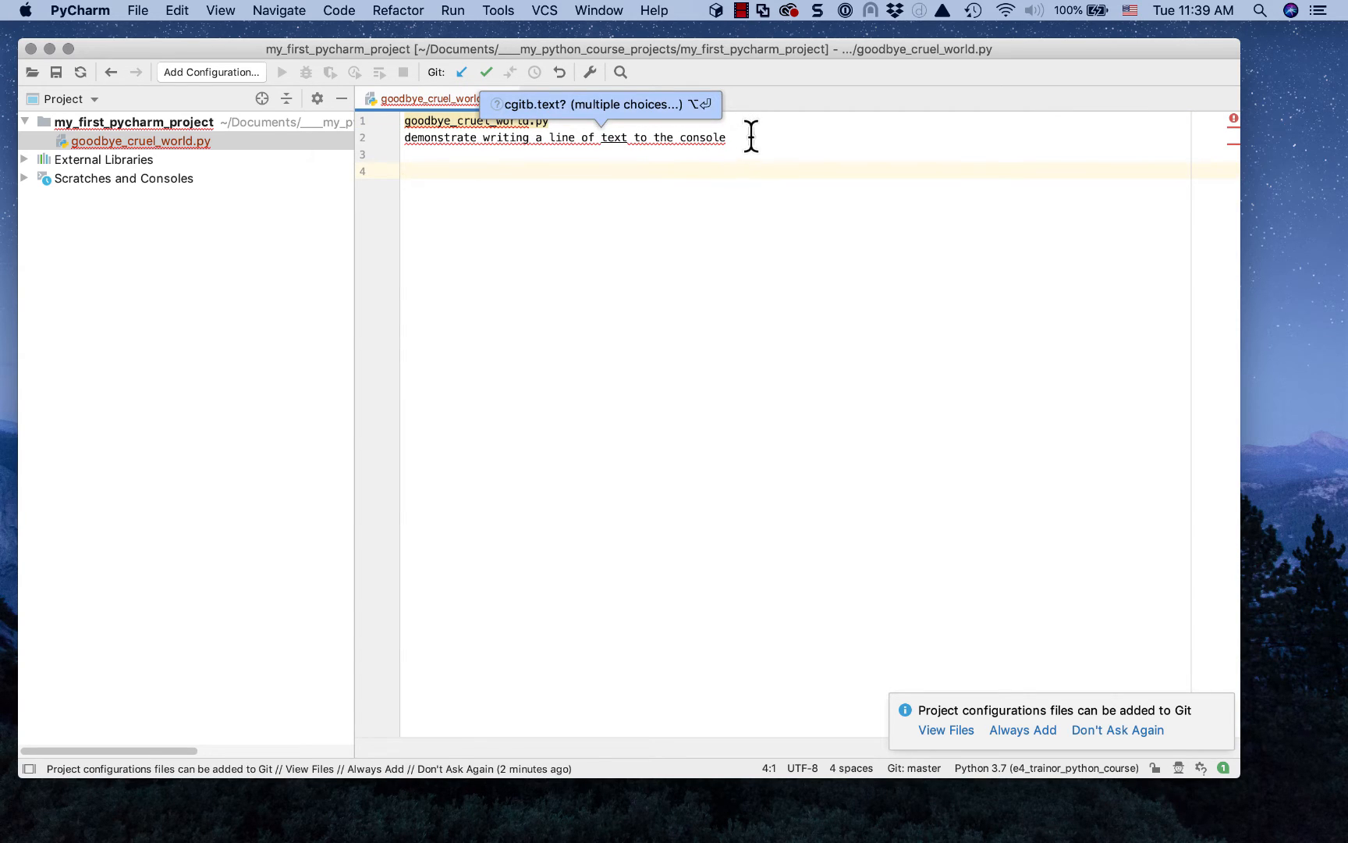
pyautogui.click(750, 138)
pyautogui.moveTo(751, 137); pyautogui.dragTo(362, 122)
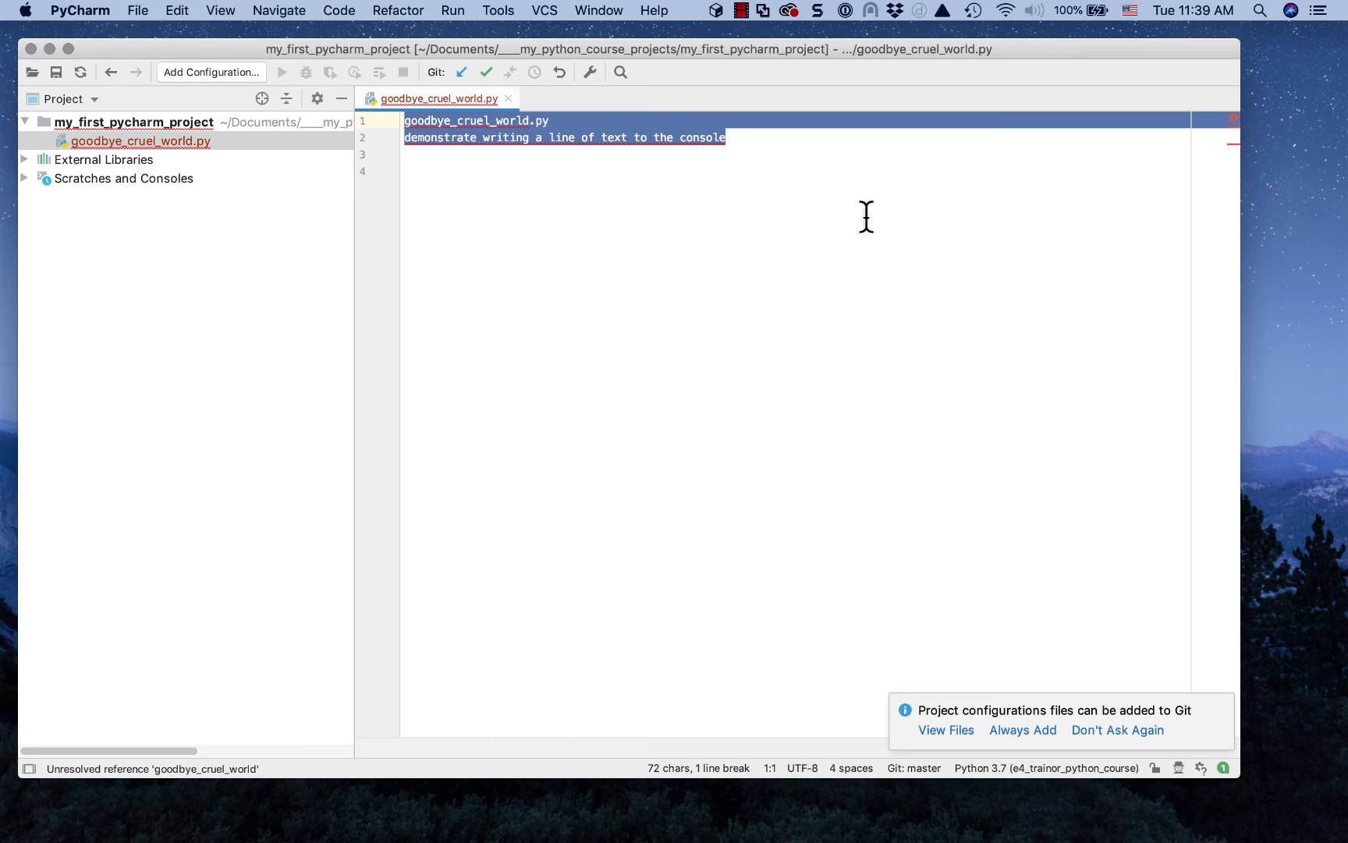
pyautogui.press('super+slash')
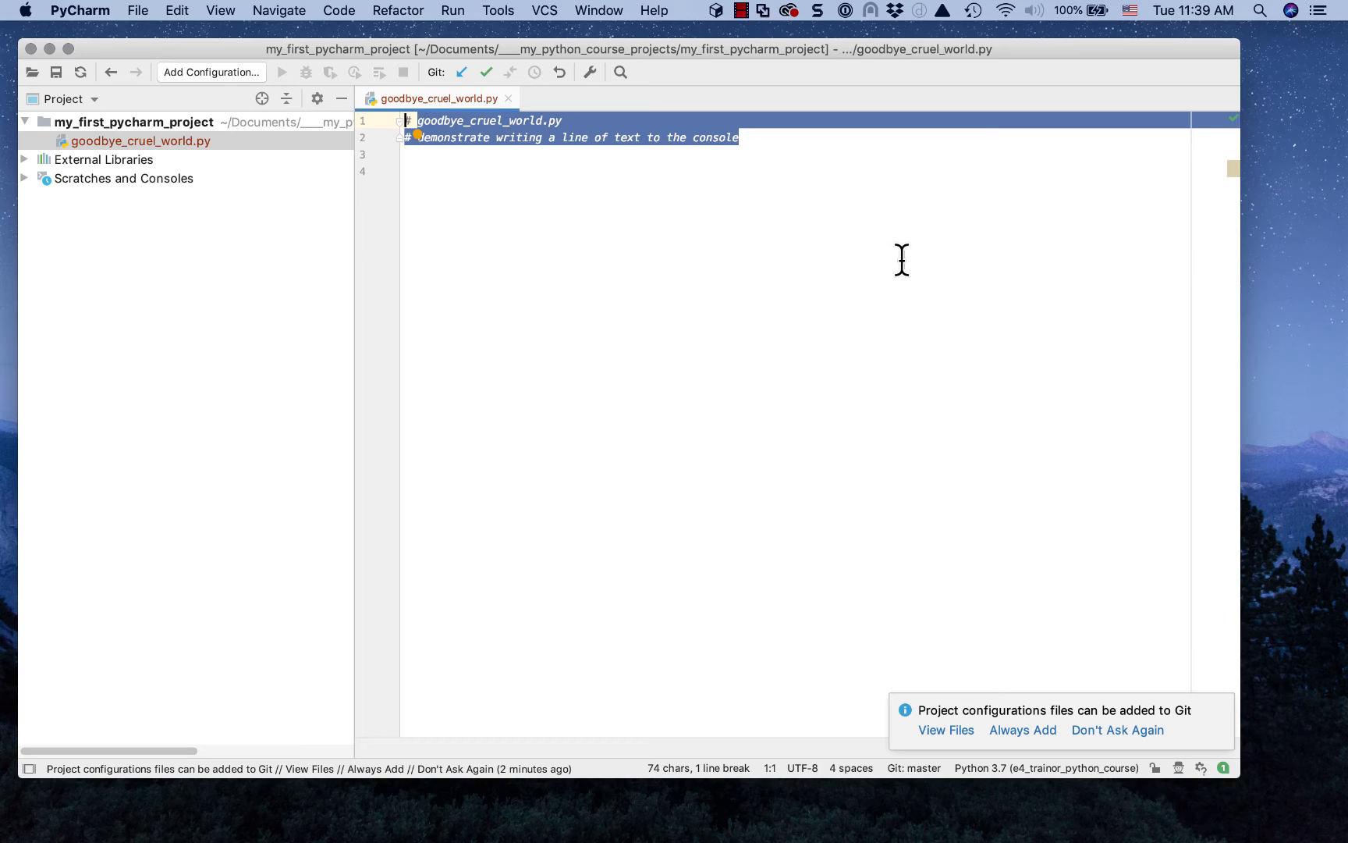
pyautogui.press('super+slash')
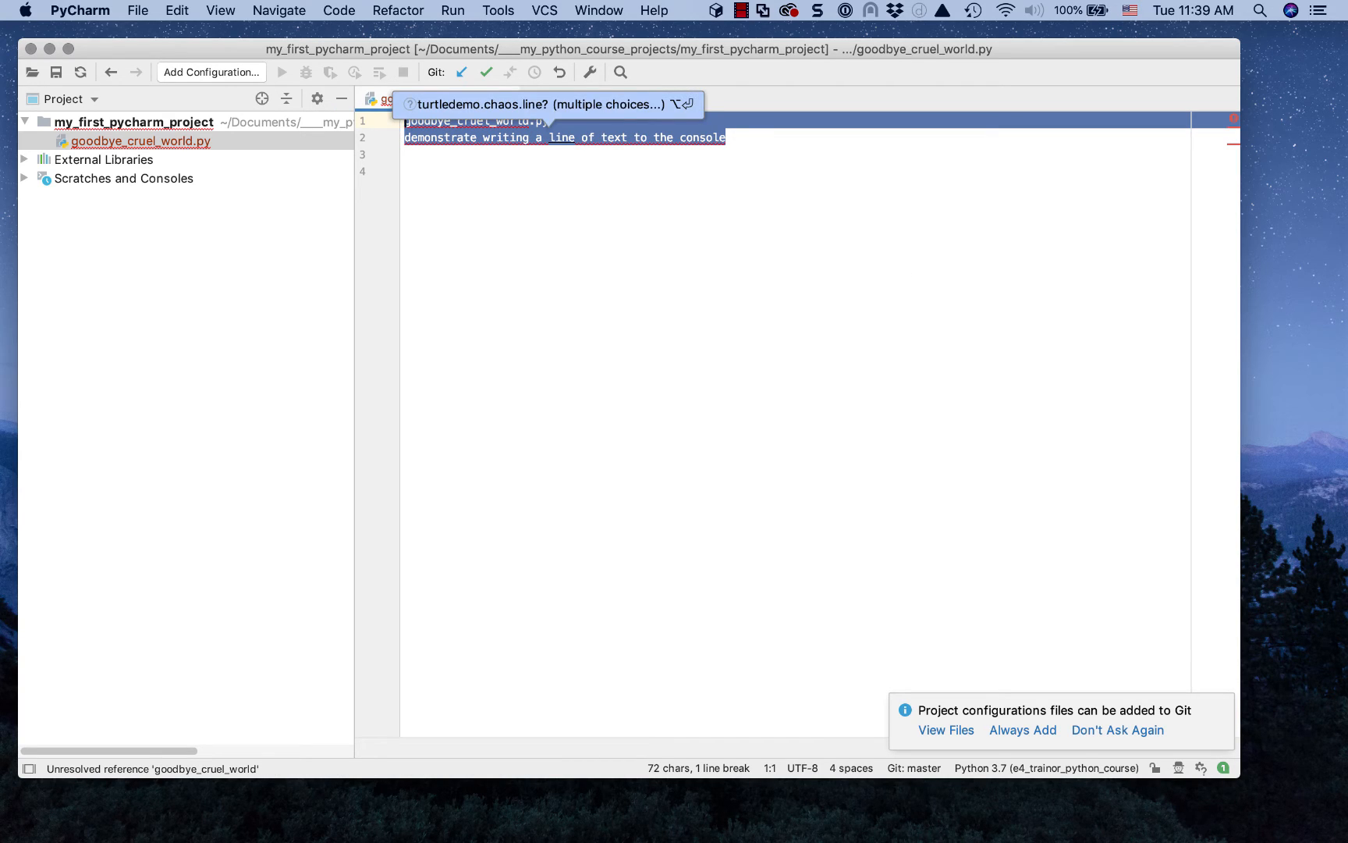
pyautogui.press('super+slash')
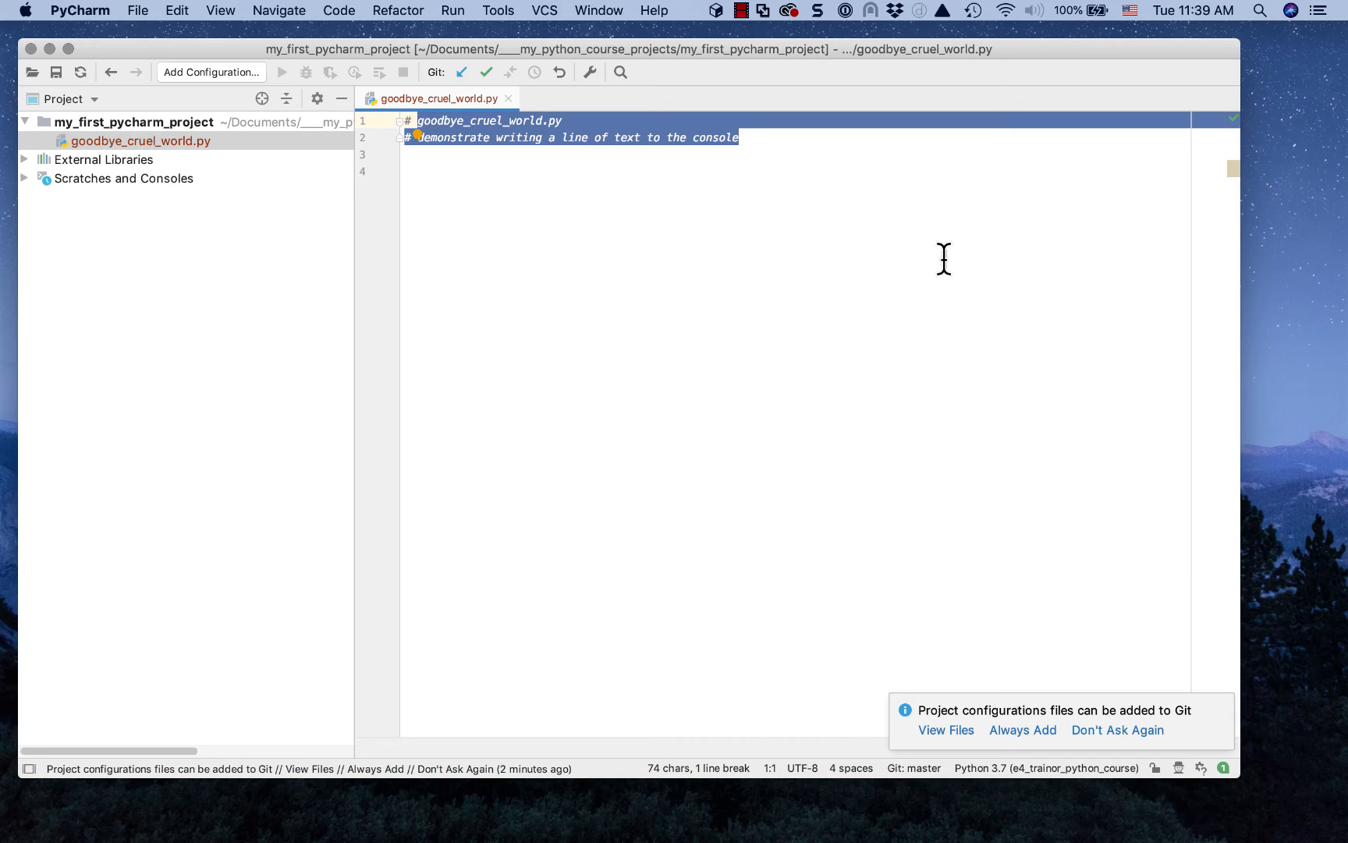
# Step: Leave two blank lines below the comments and start a function with the header def main():
pyautogui.click(748, 138)
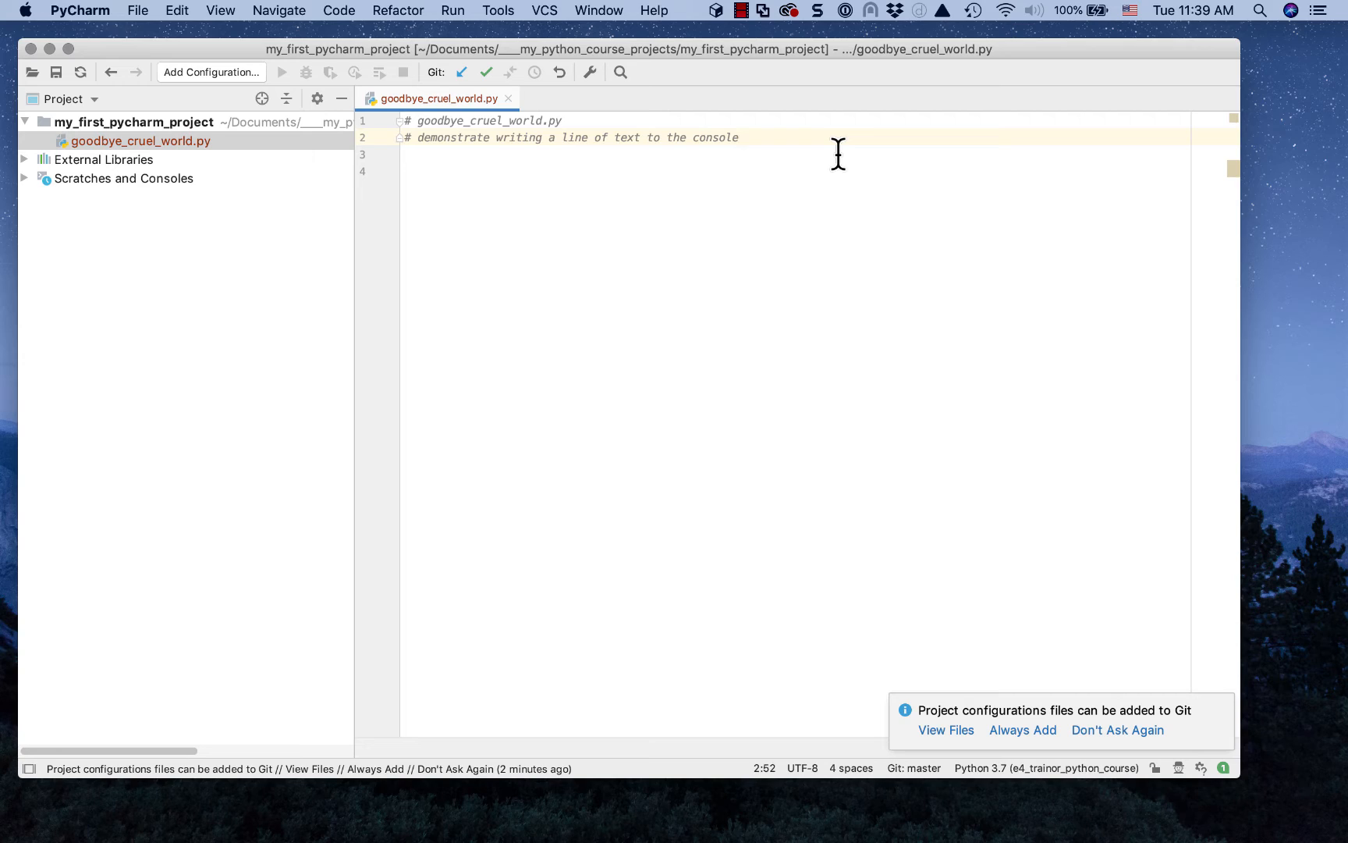
pyautogui.press('Return')
pyautogui.press('Return')
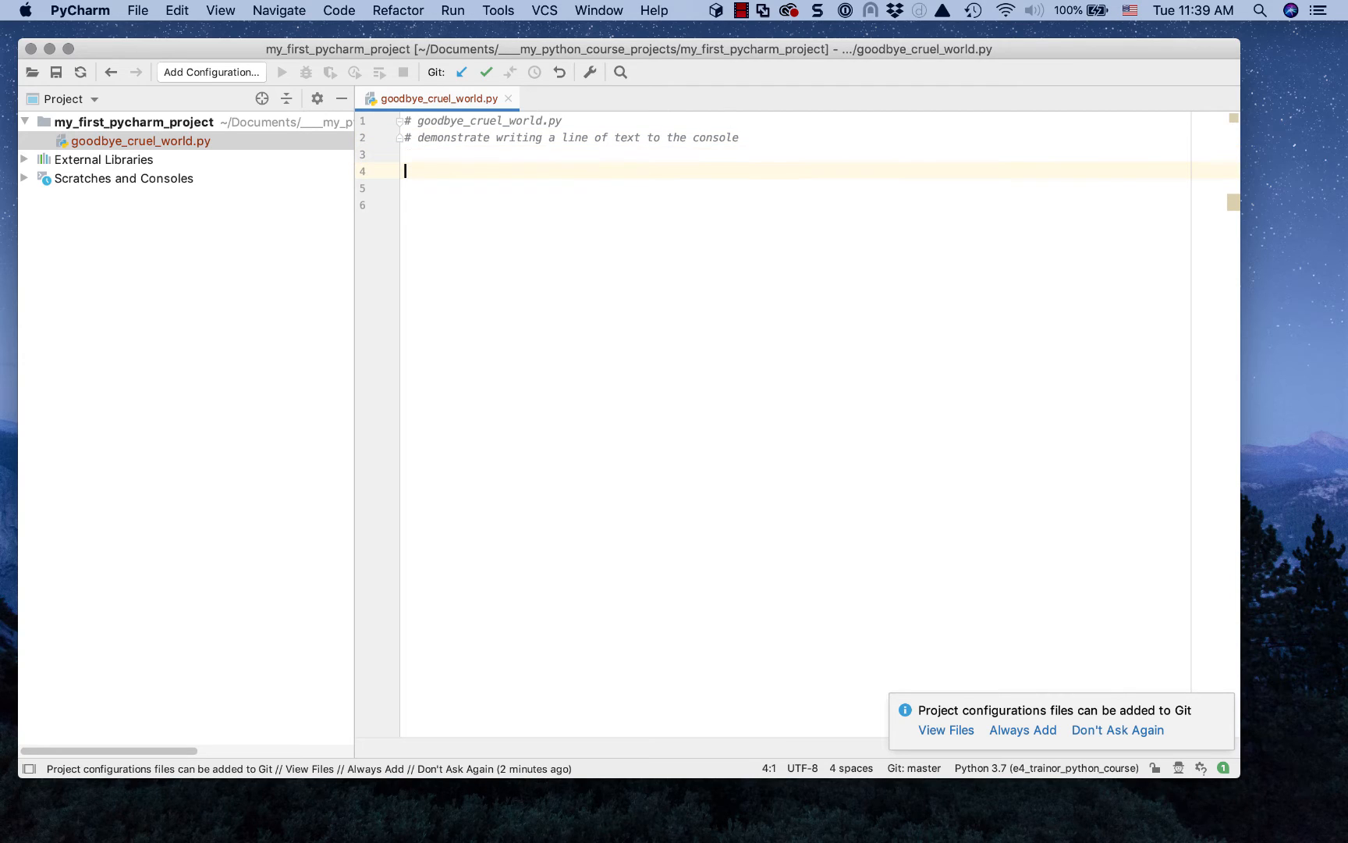
pyautogui.press('Return')
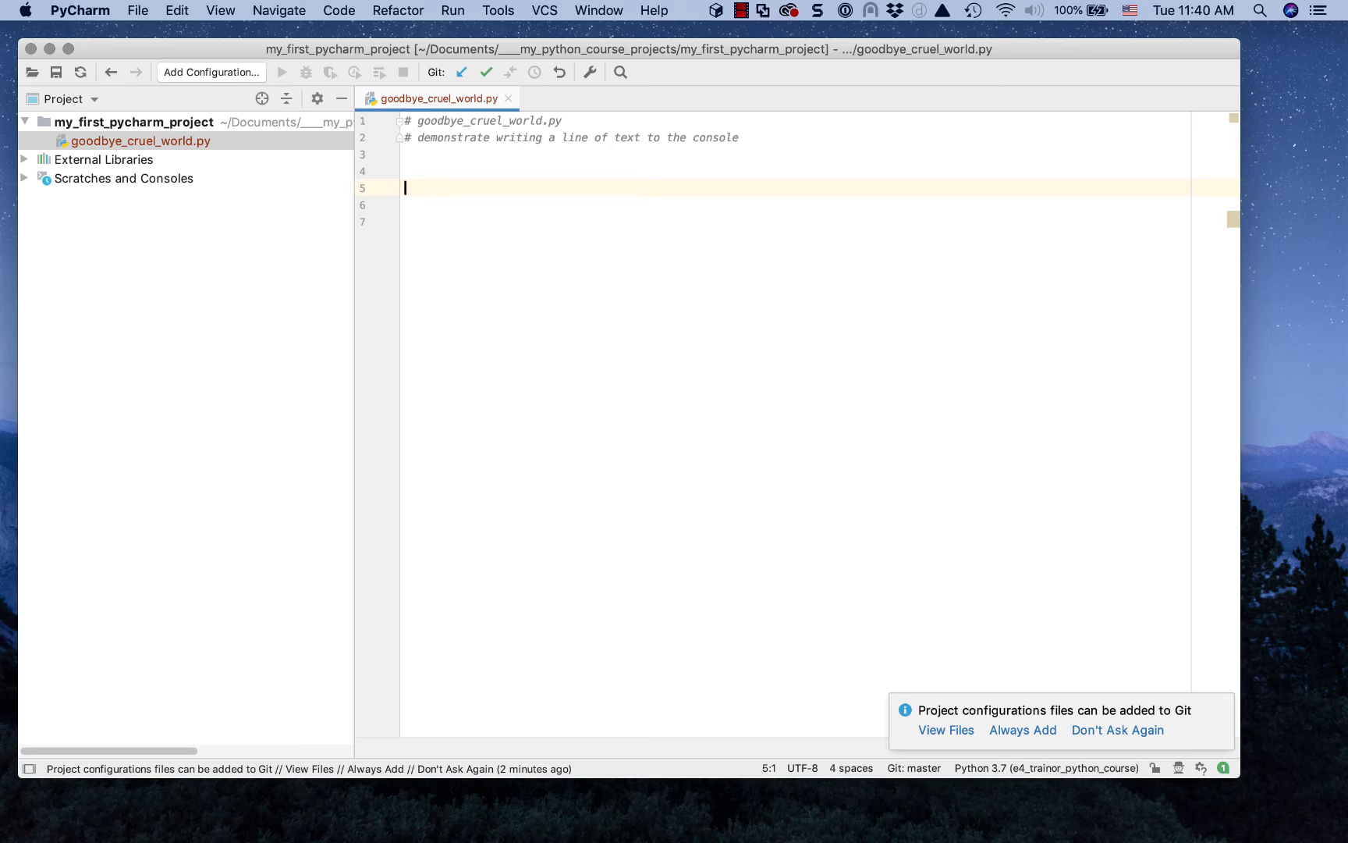
pyautogui.write('def')
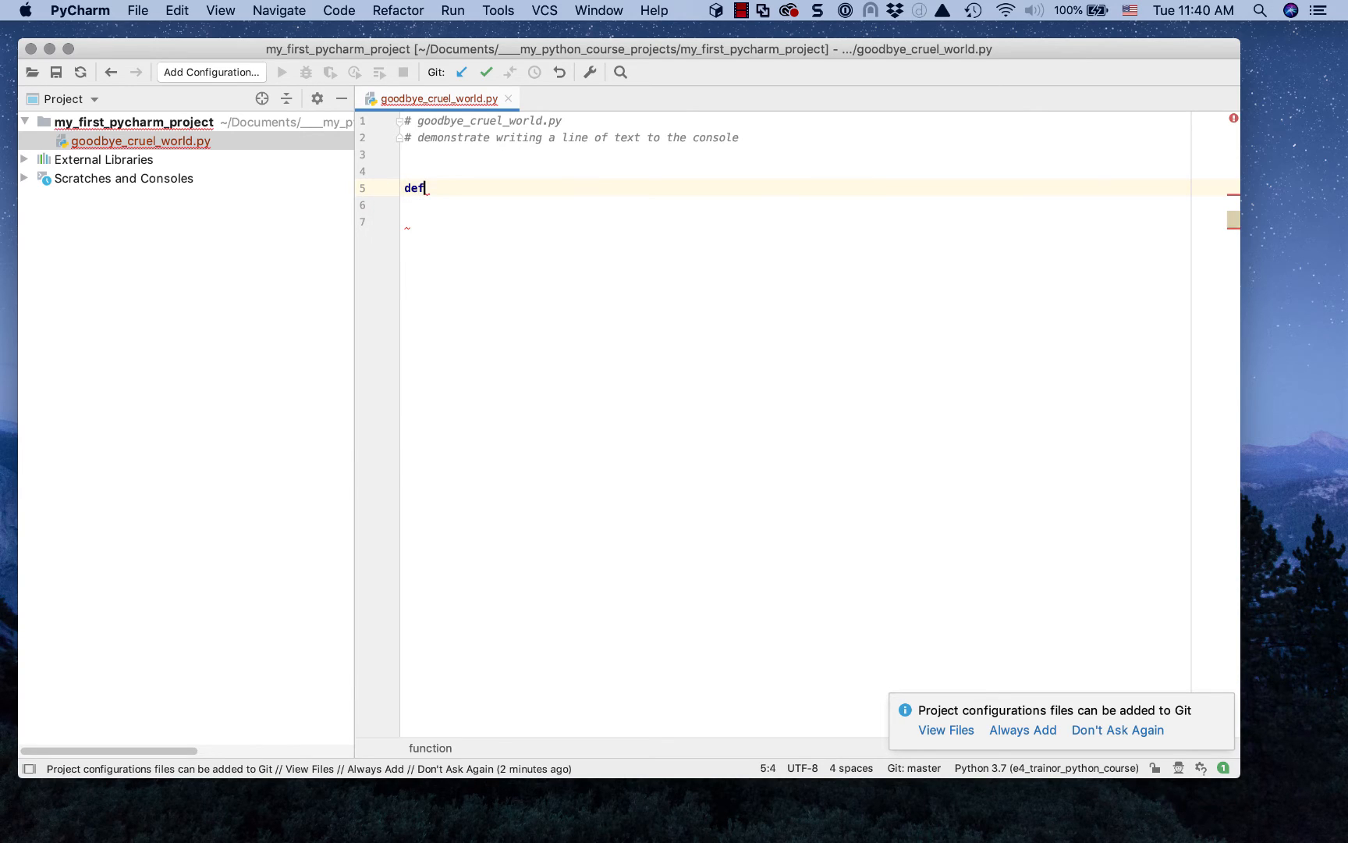
pyautogui.write(' main')
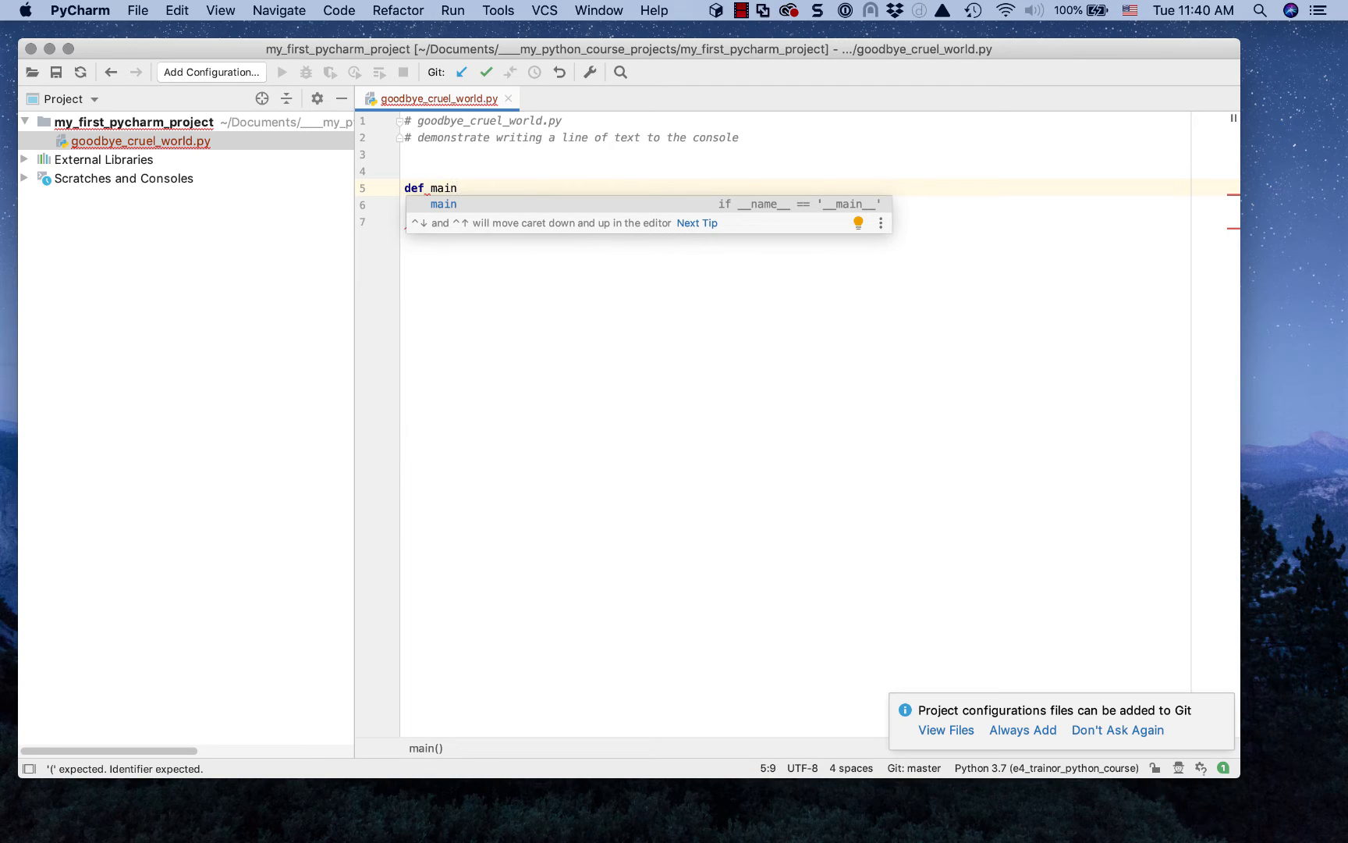
pyautogui.write('(')
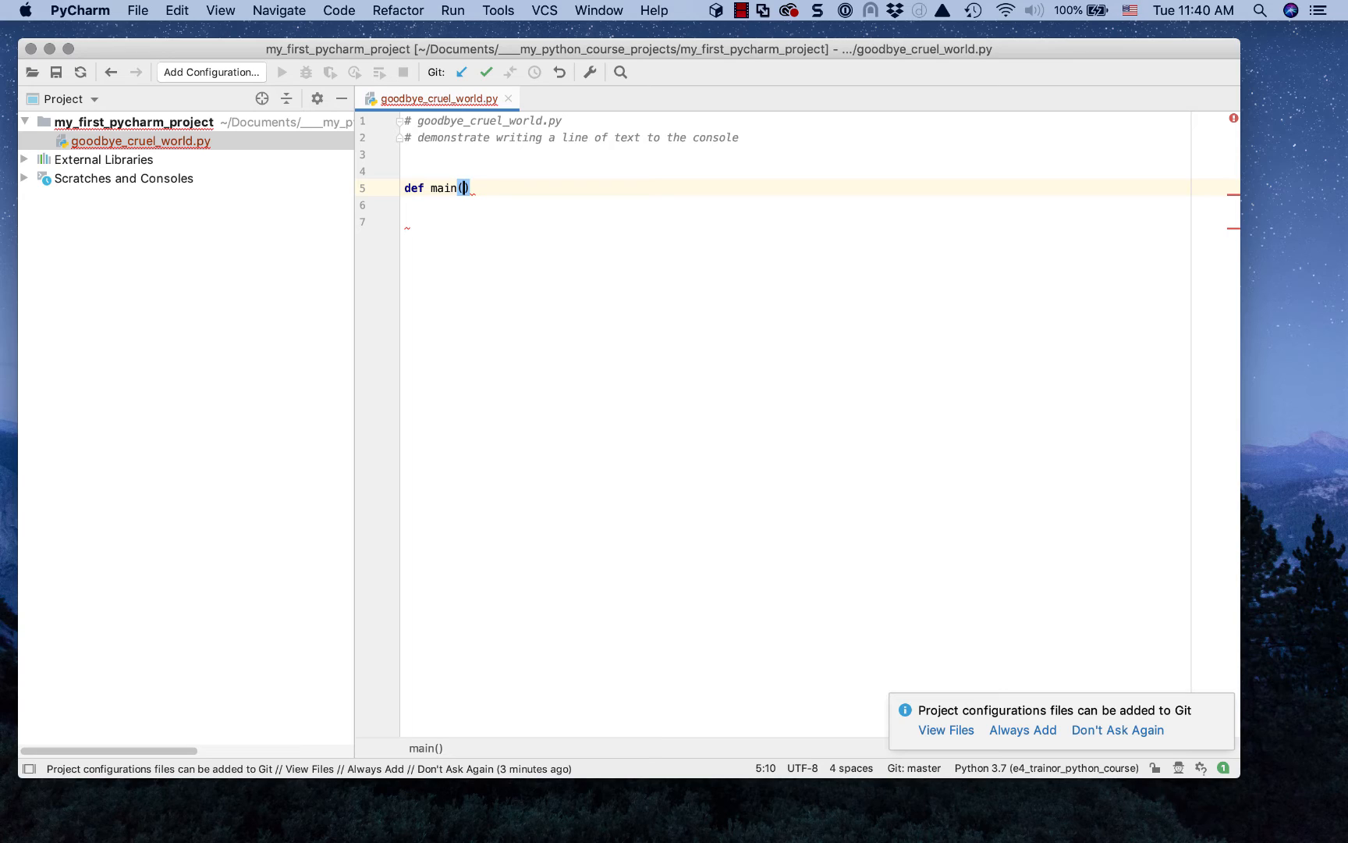
pyautogui.write(')')
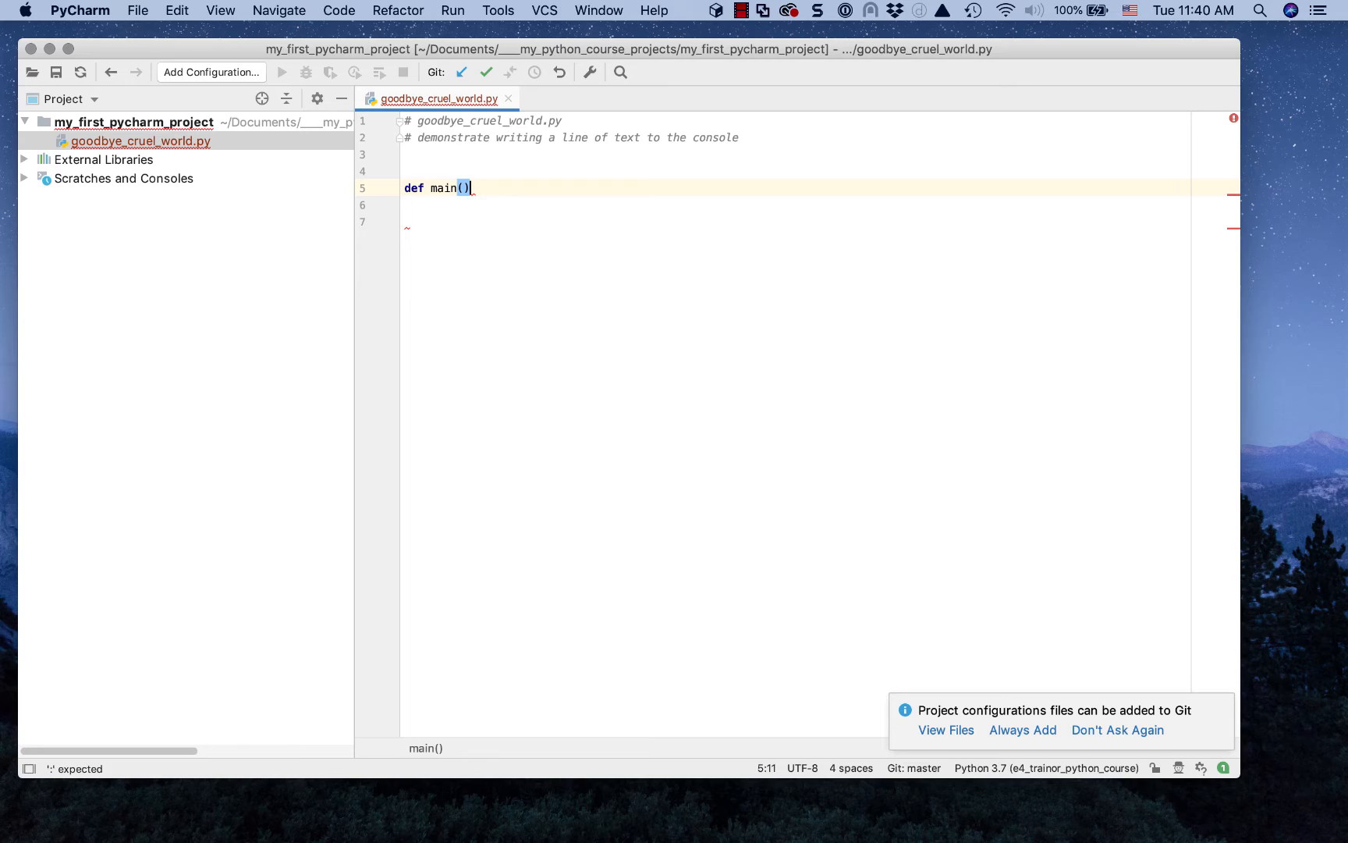
pyautogui.write(':')
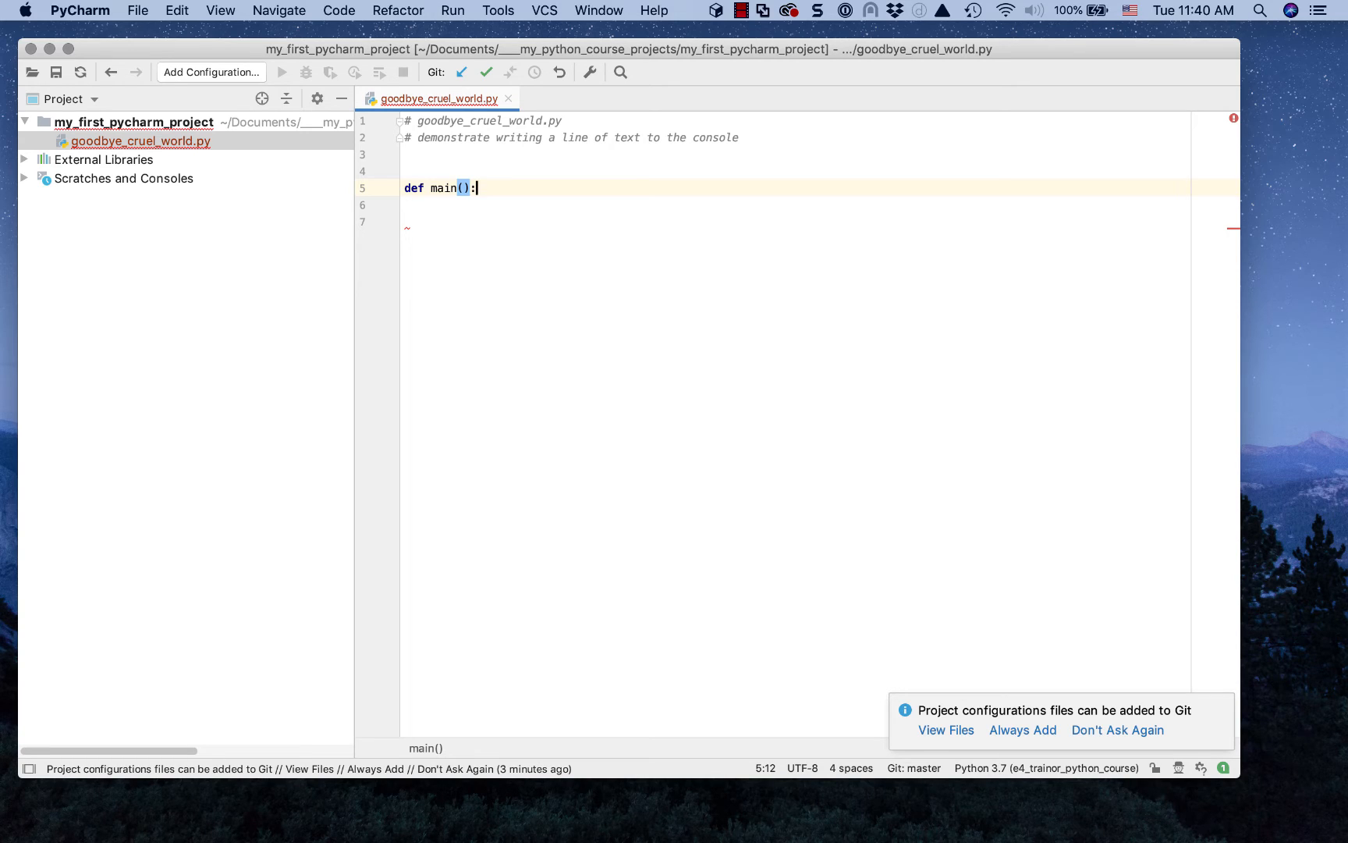
pyautogui.press('Return')
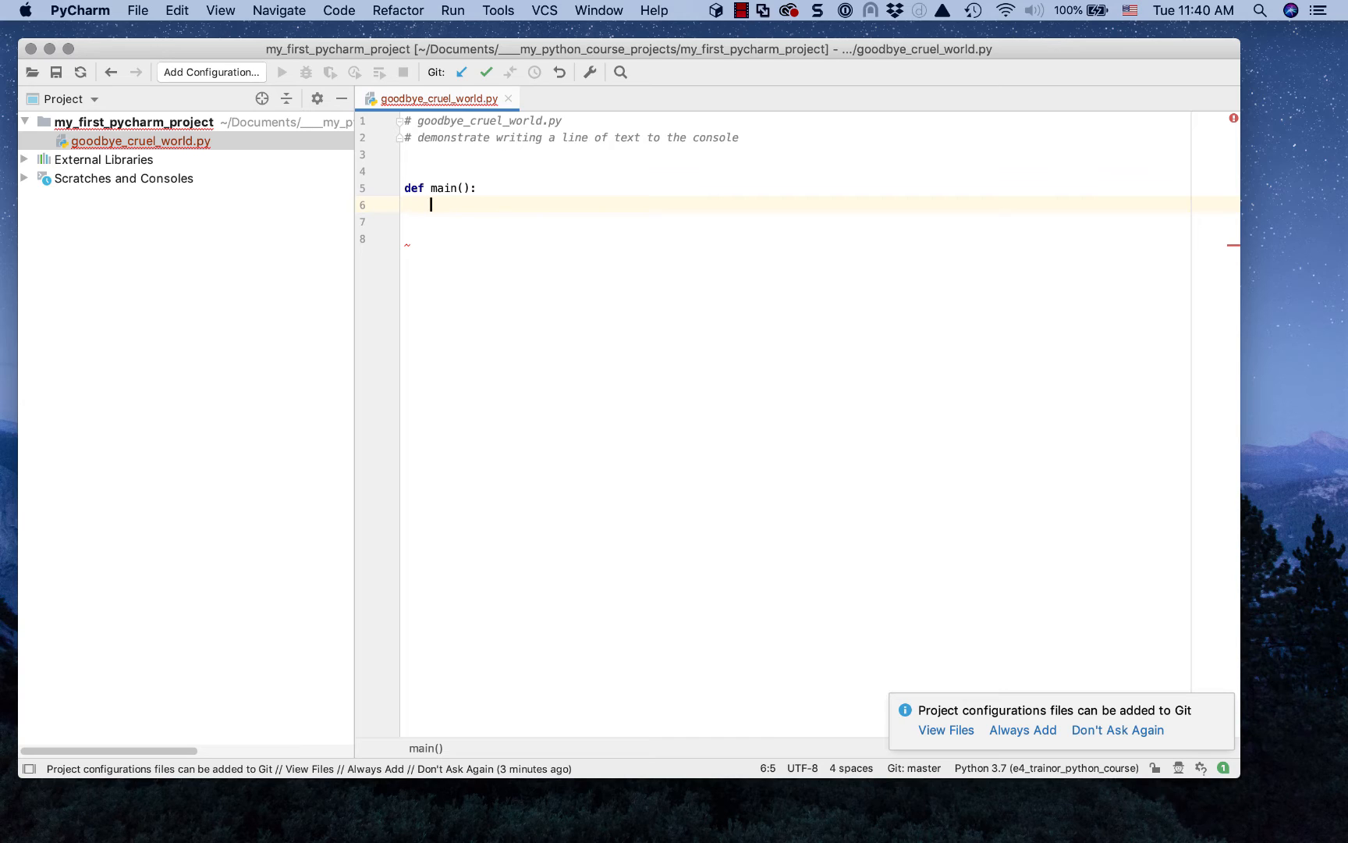
# Step: Write print('Goodbye, cruel world!') as the body of main, completing print from the suggestion, and place the cursor on the last empty line
pyautogui.write('print')
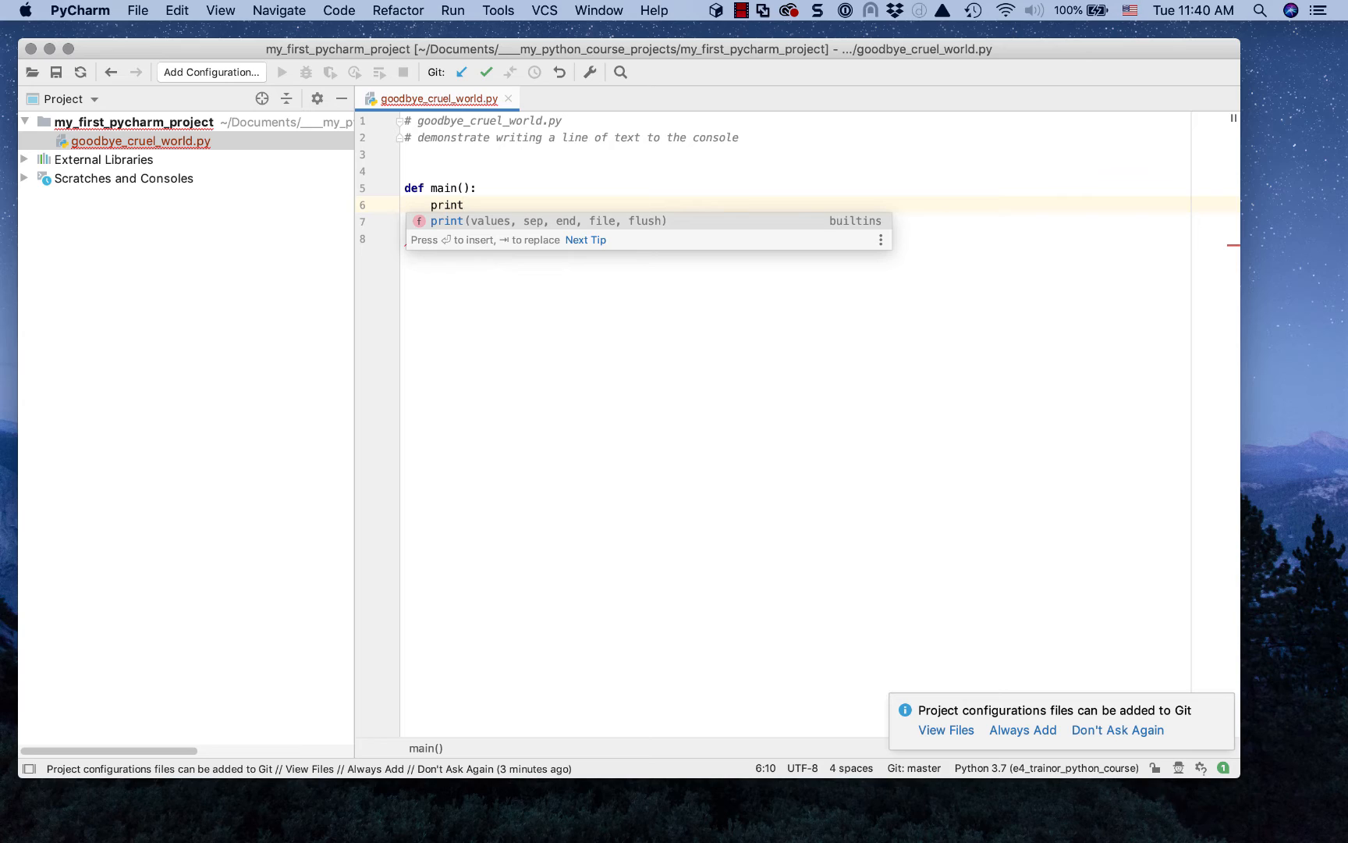
pyautogui.press('Return')
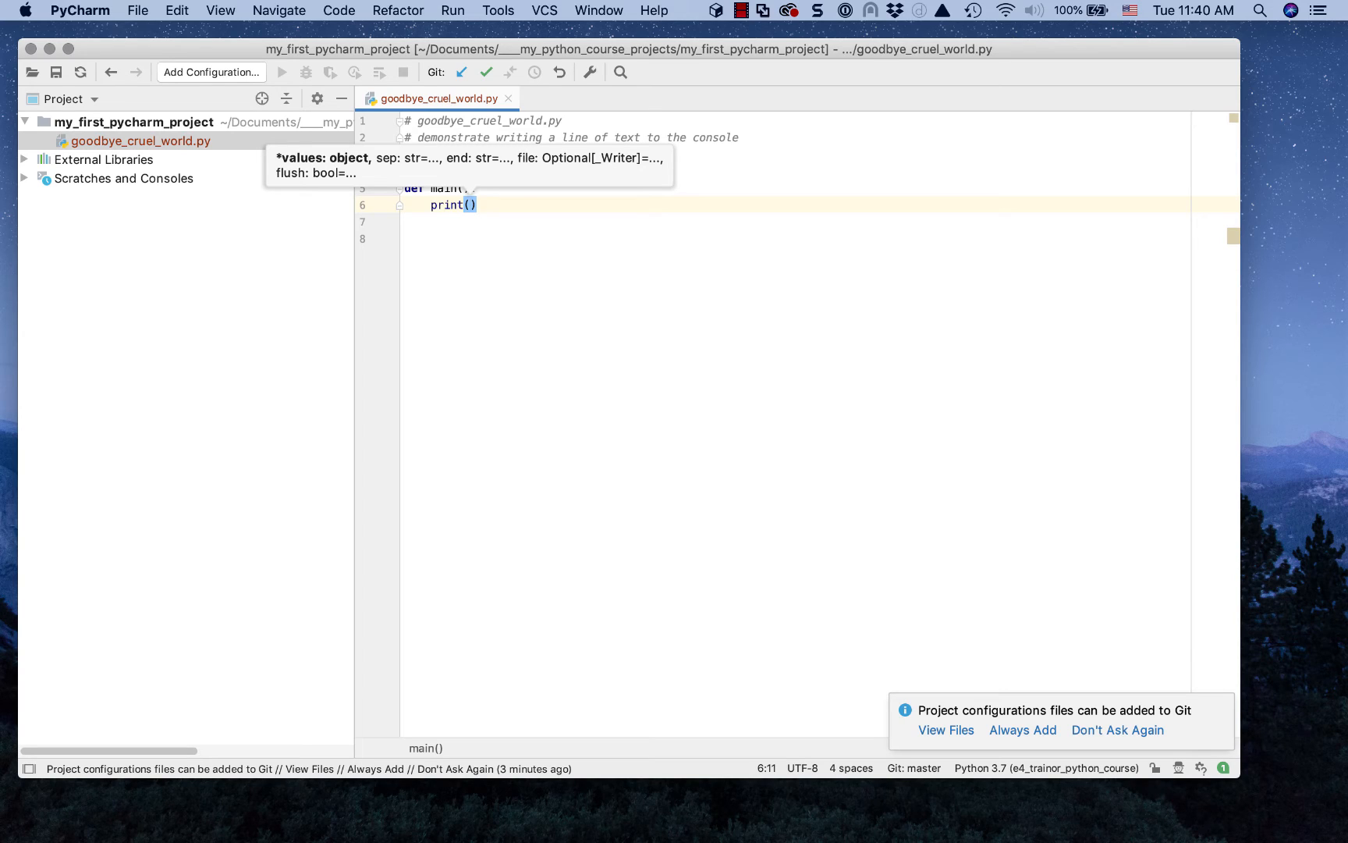
pyautogui.write("'")
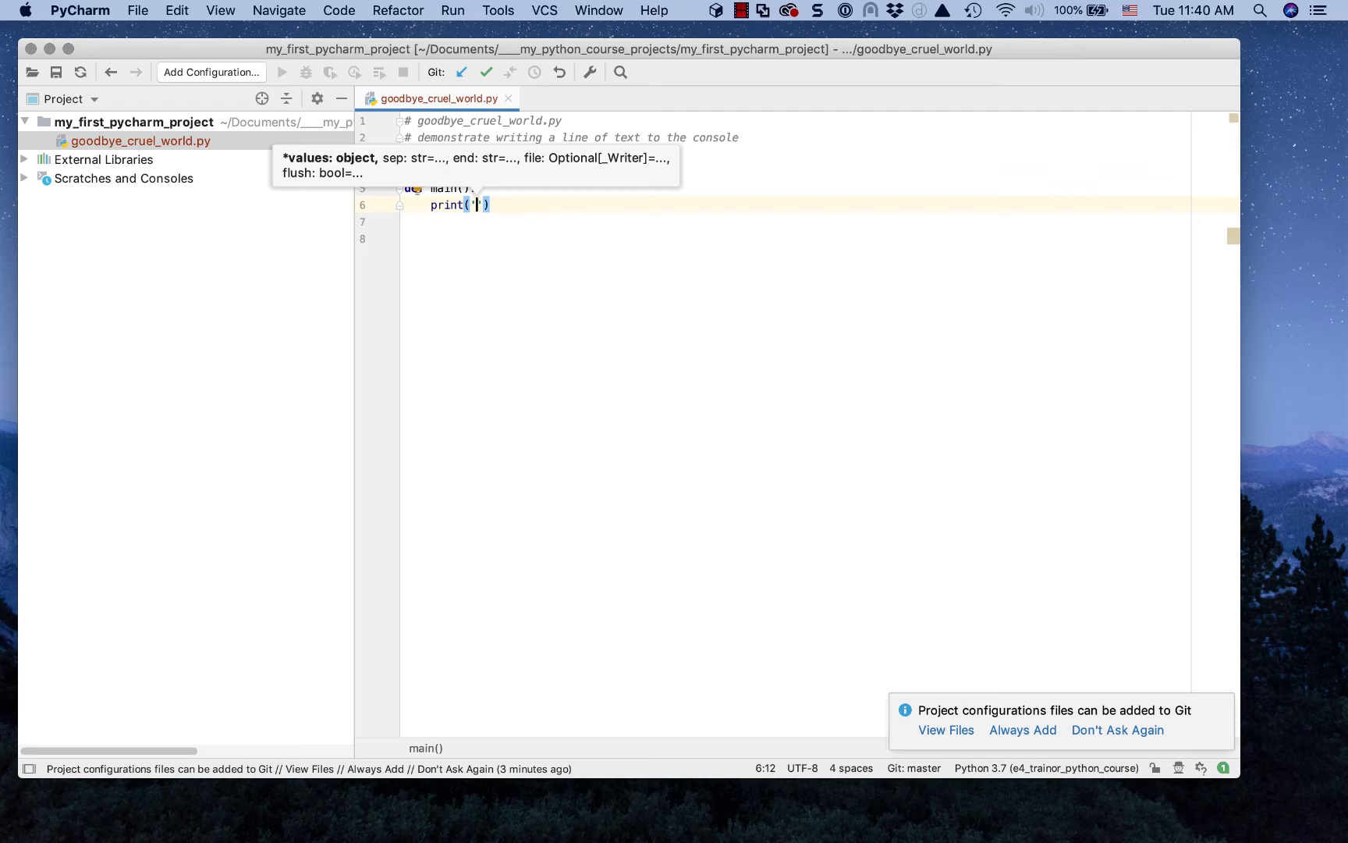
pyautogui.write('Good')
pyautogui.write('bye')
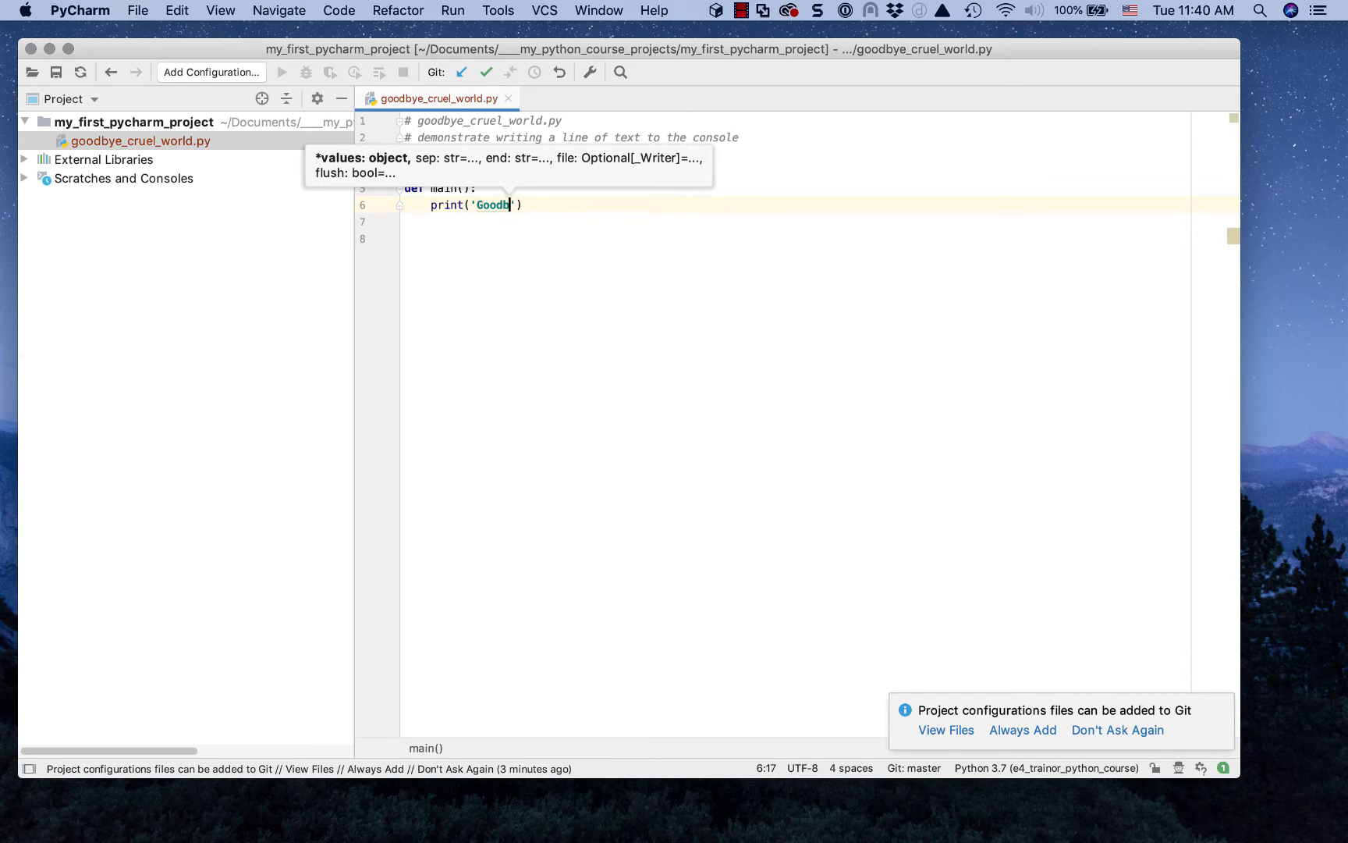
pyautogui.write(', crue')
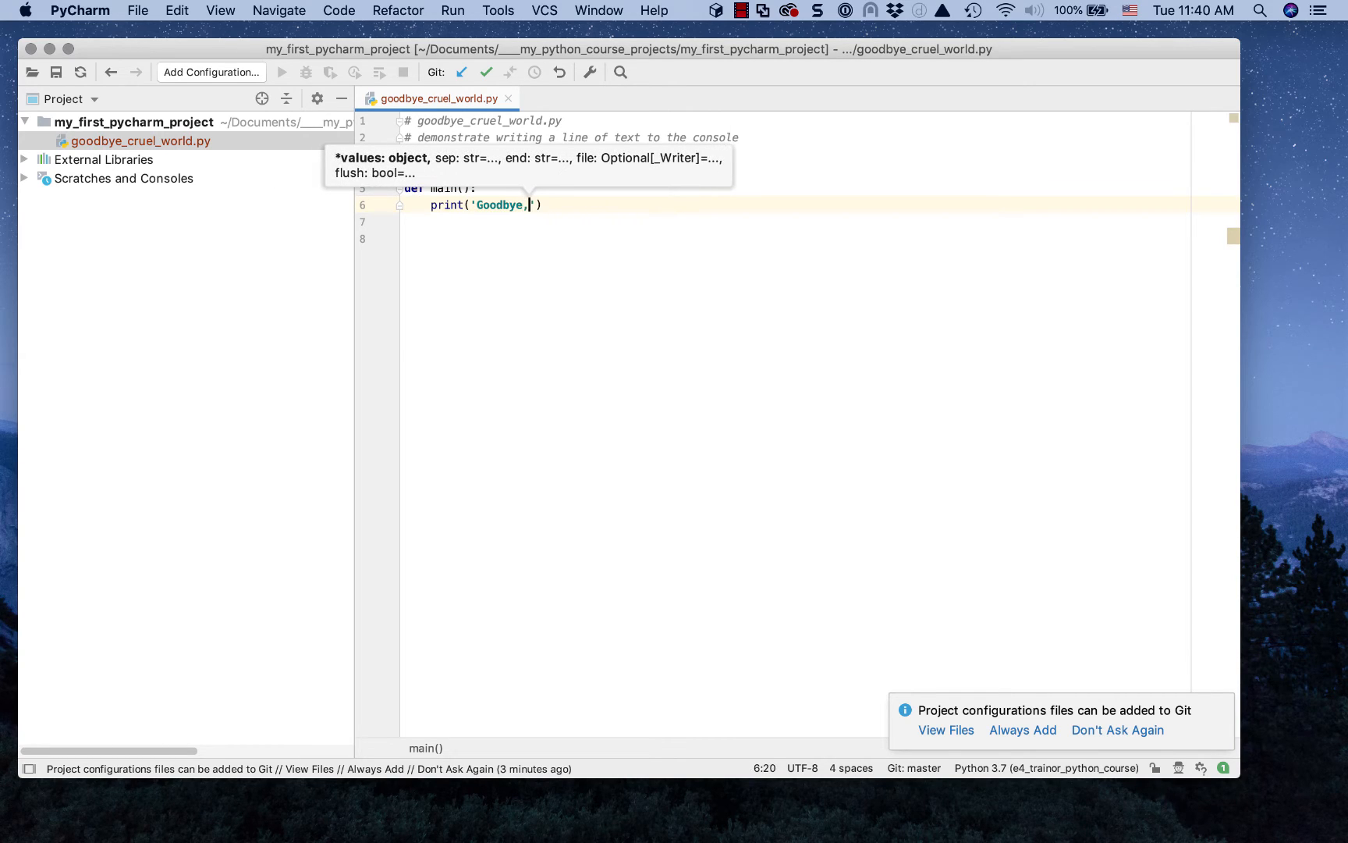
pyautogui.write('l world')
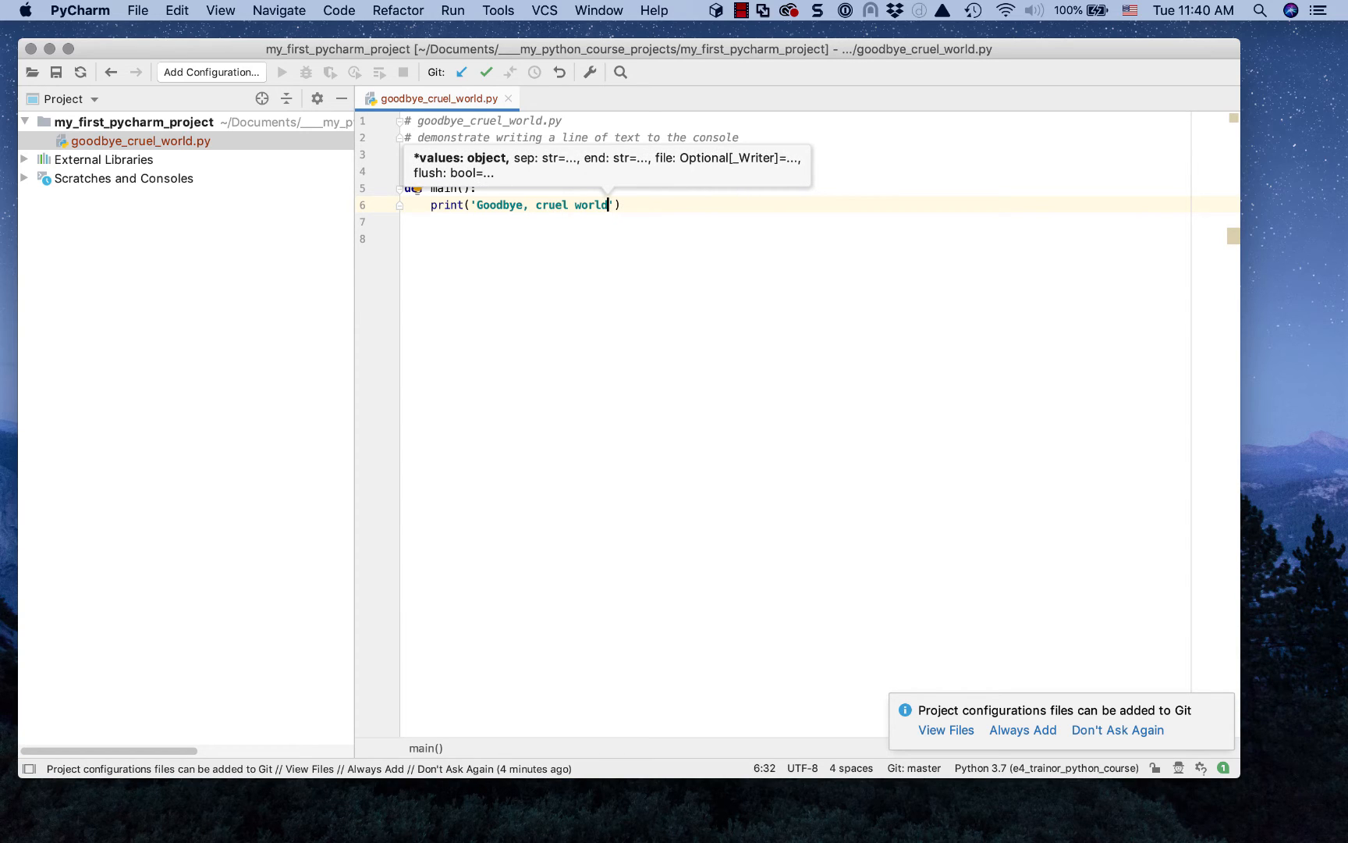
pyautogui.write('!')
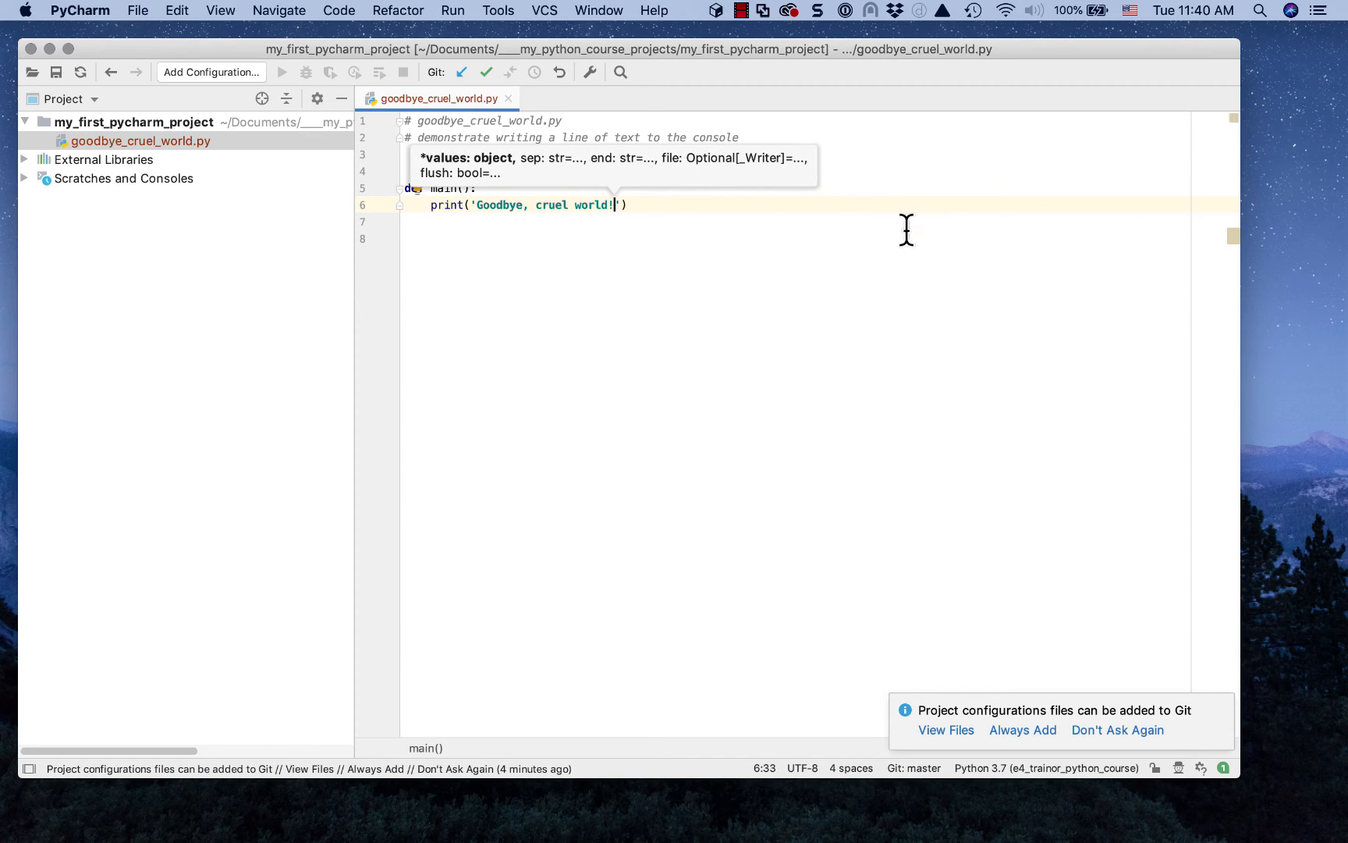
pyautogui.click(726, 246)
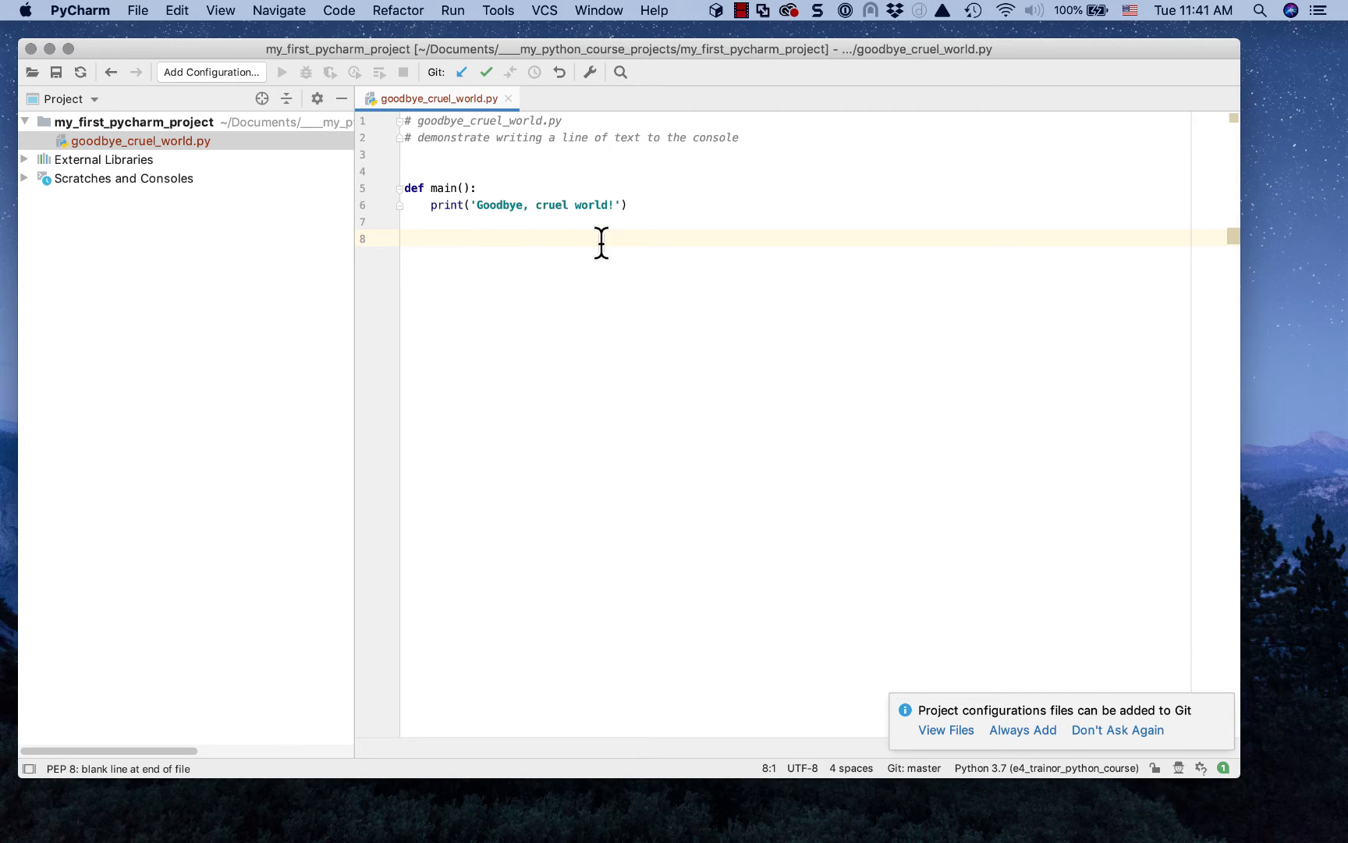
# Step: Add a main() call two blank lines below the function, end the file with an empty line, and run goodbye_cruel_world
pyautogui.press('Return')
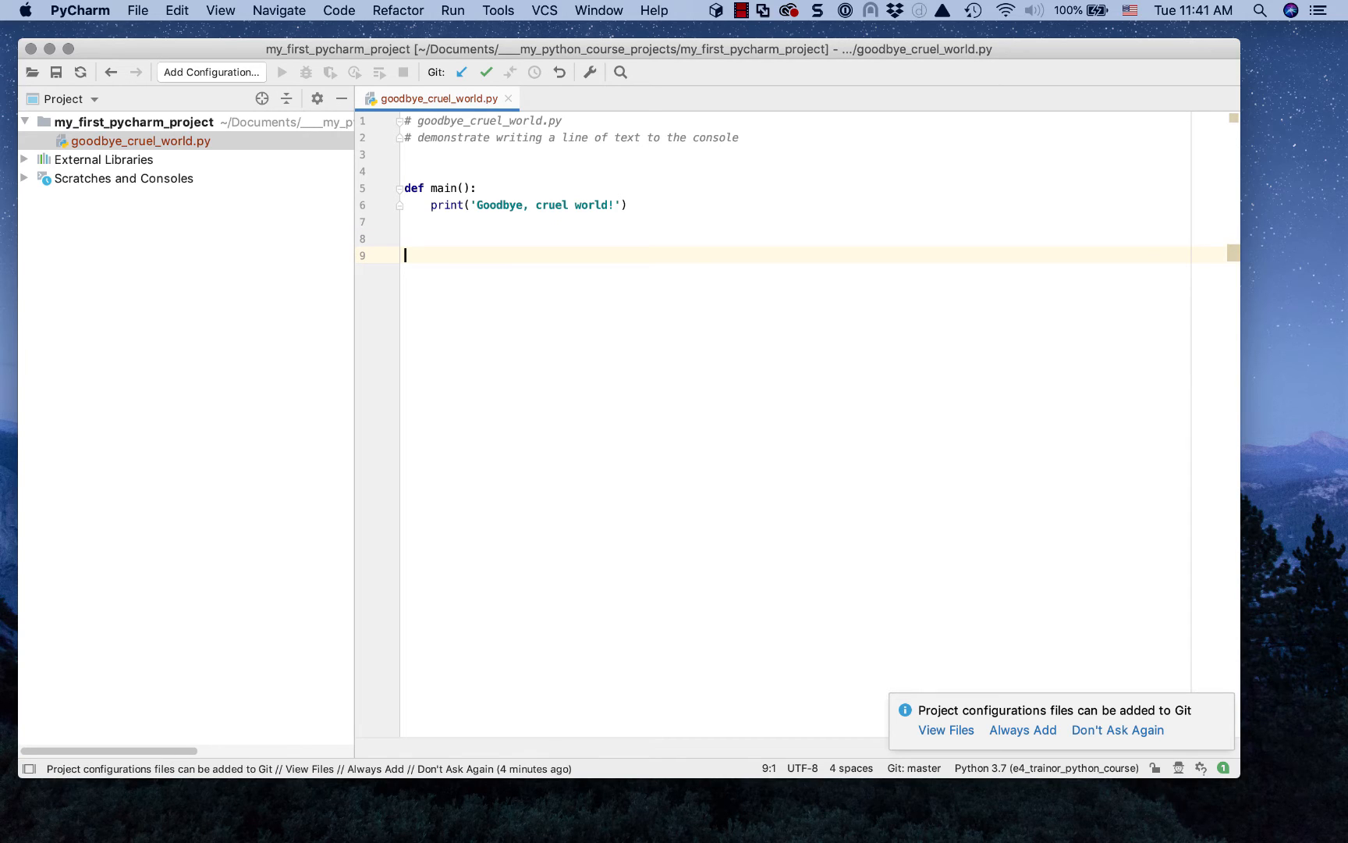
pyautogui.write('ma')
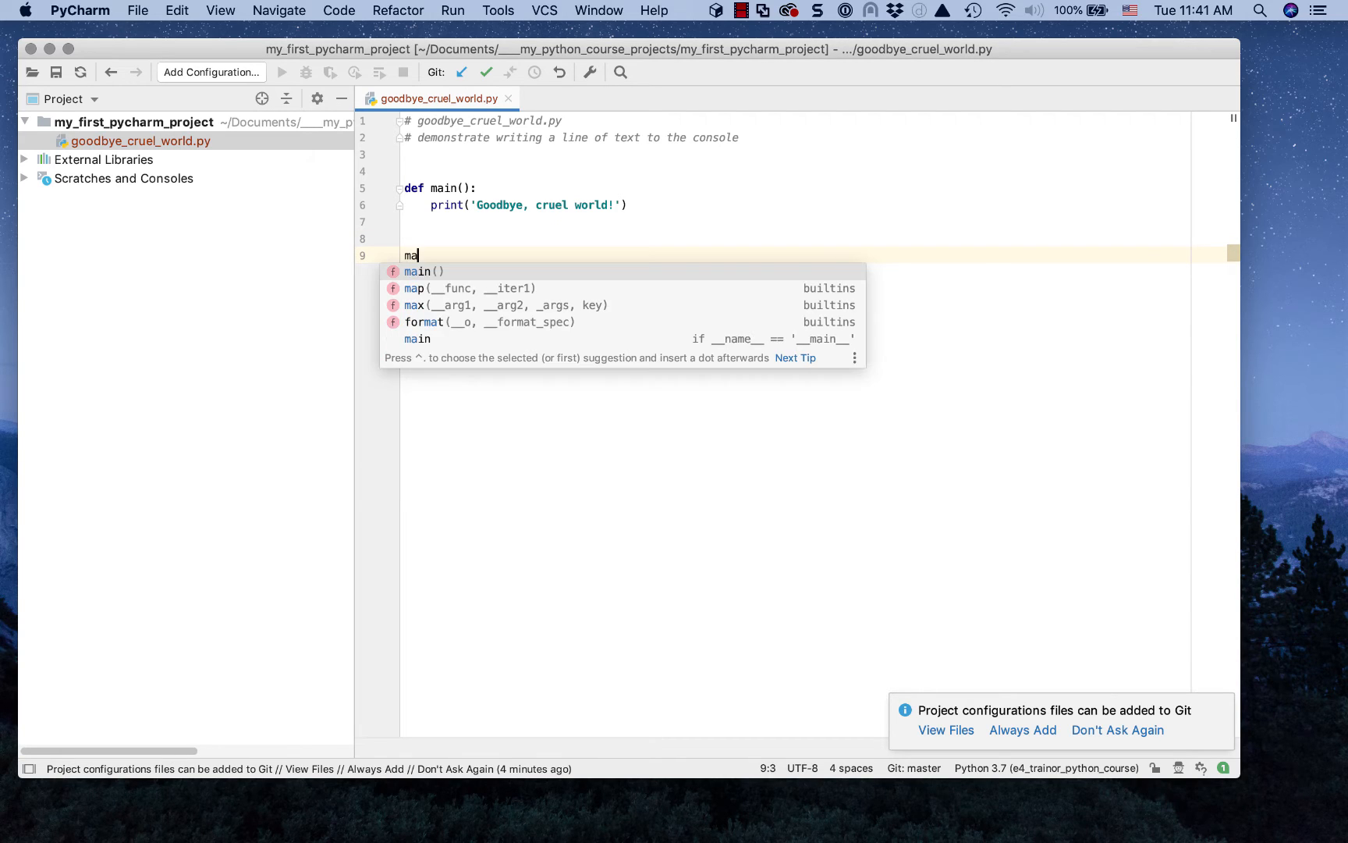
pyautogui.write('in')
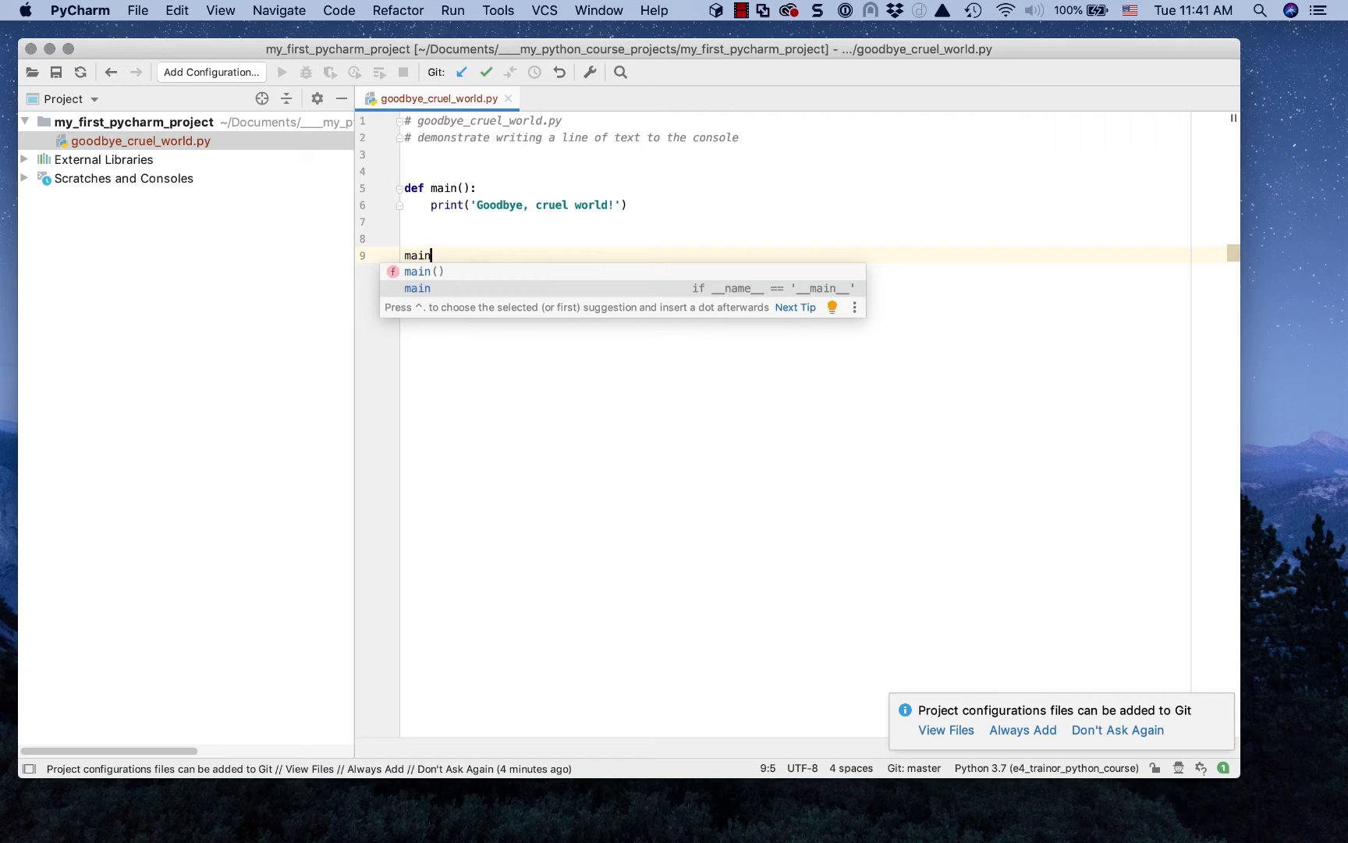
pyautogui.press('Return')
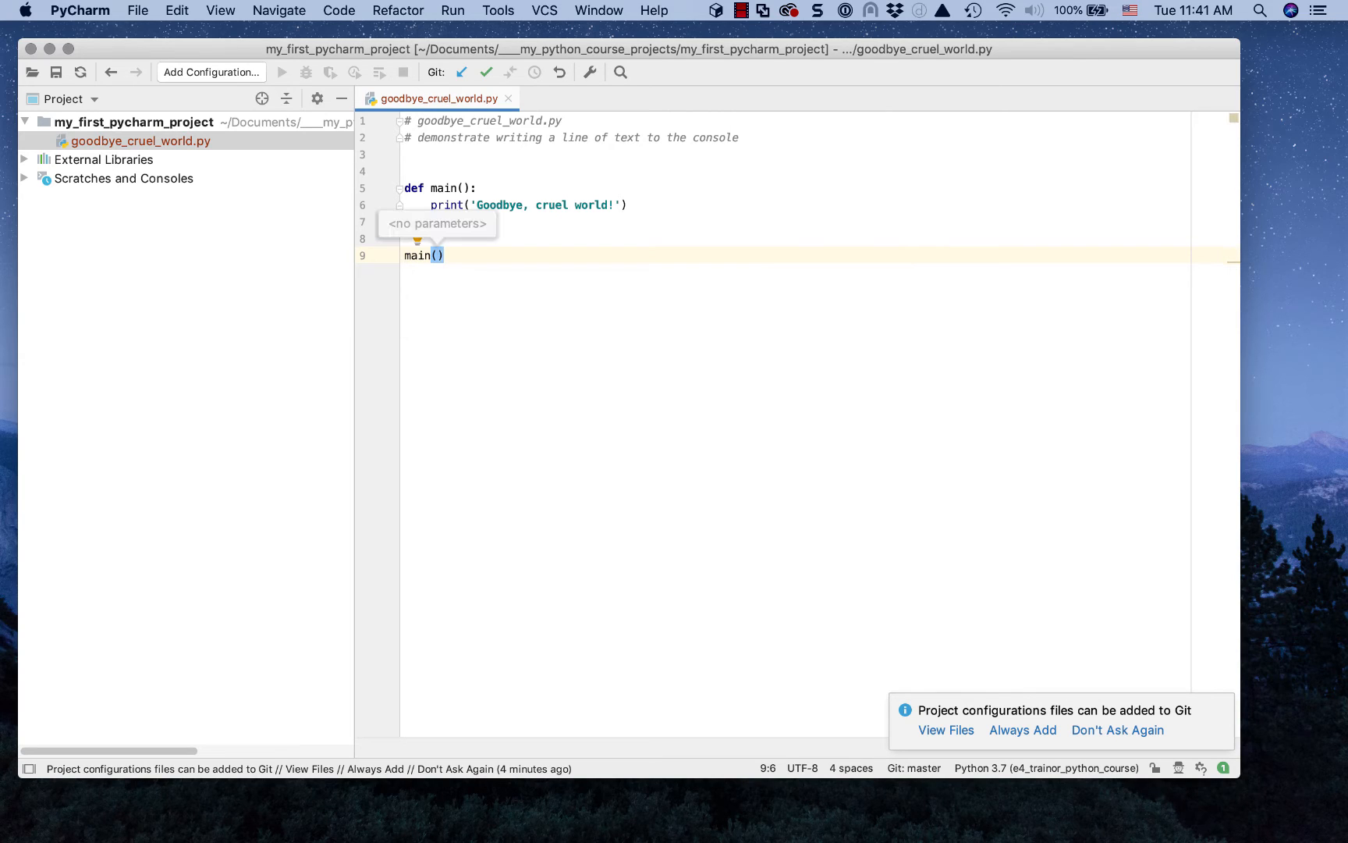
pyautogui.click(472, 255)
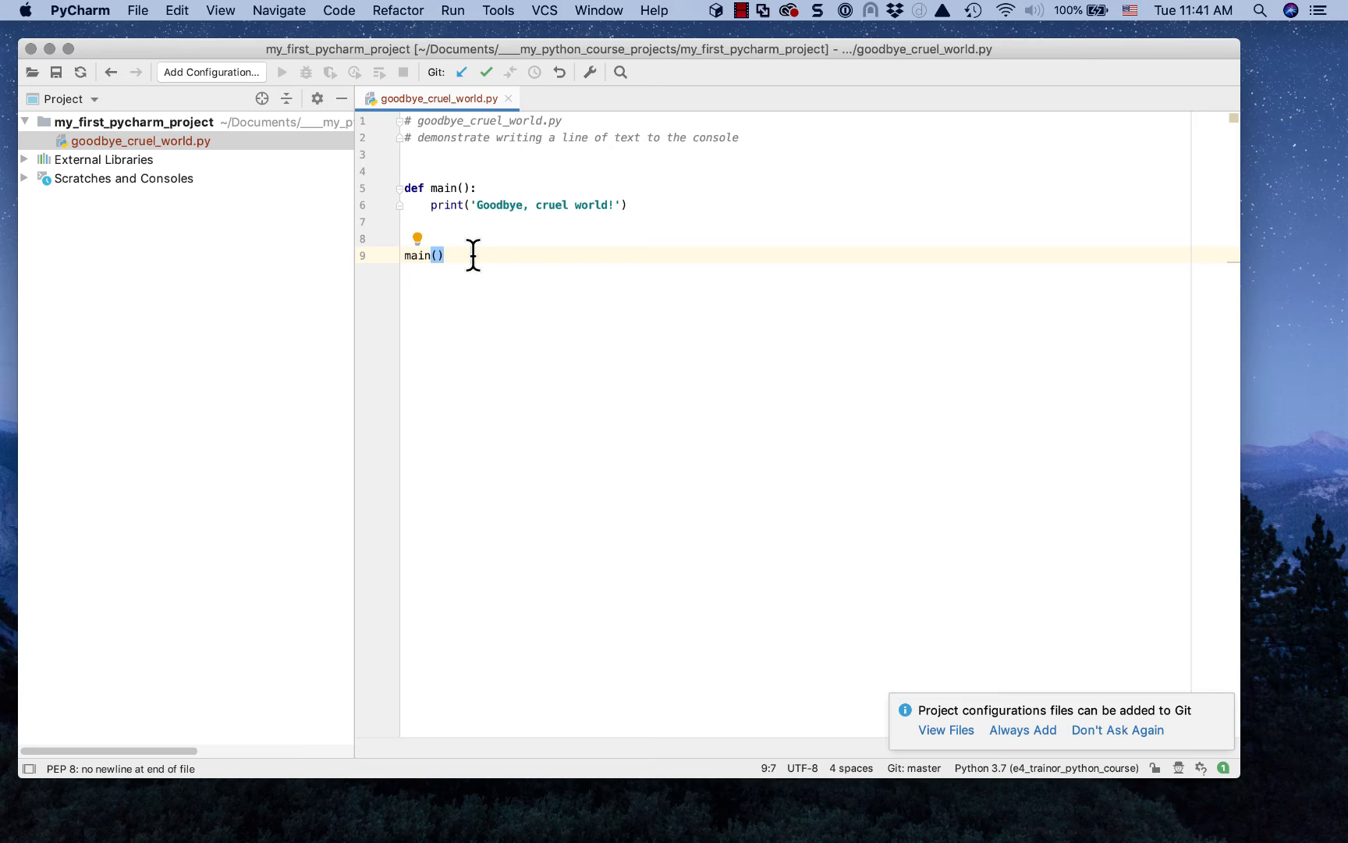
pyautogui.press('Return')
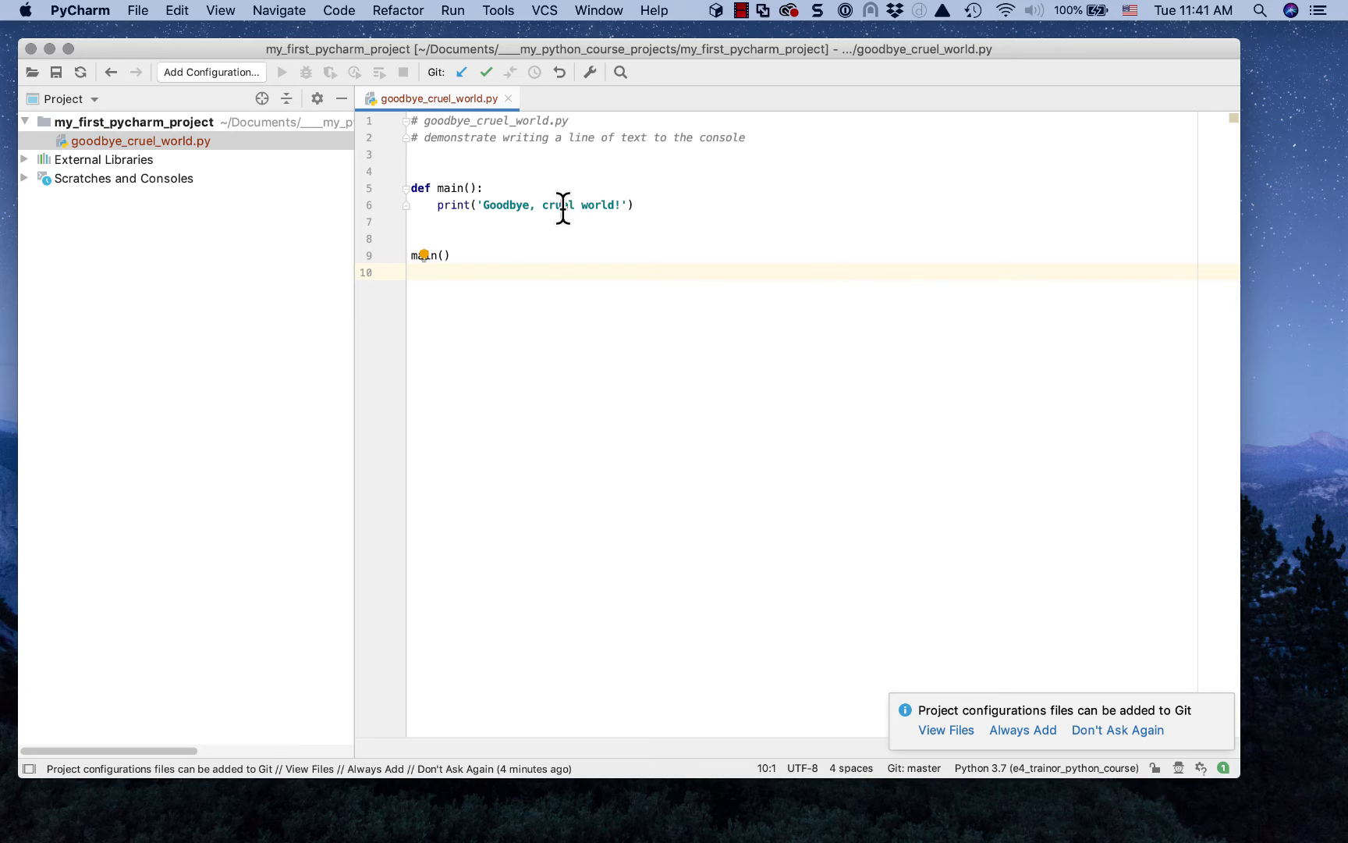
pyautogui.rightClick(738, 323)
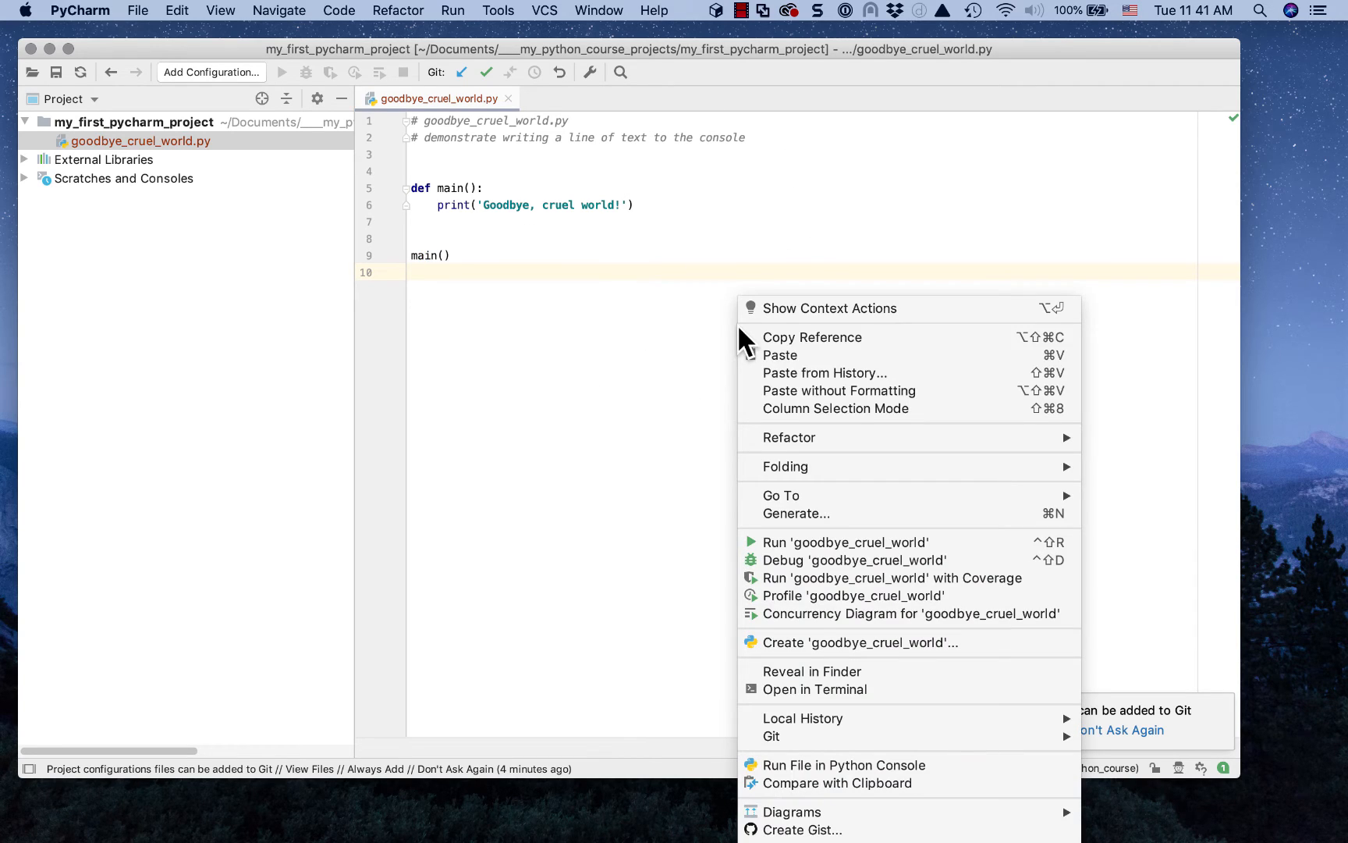
pyautogui.click(859, 542)
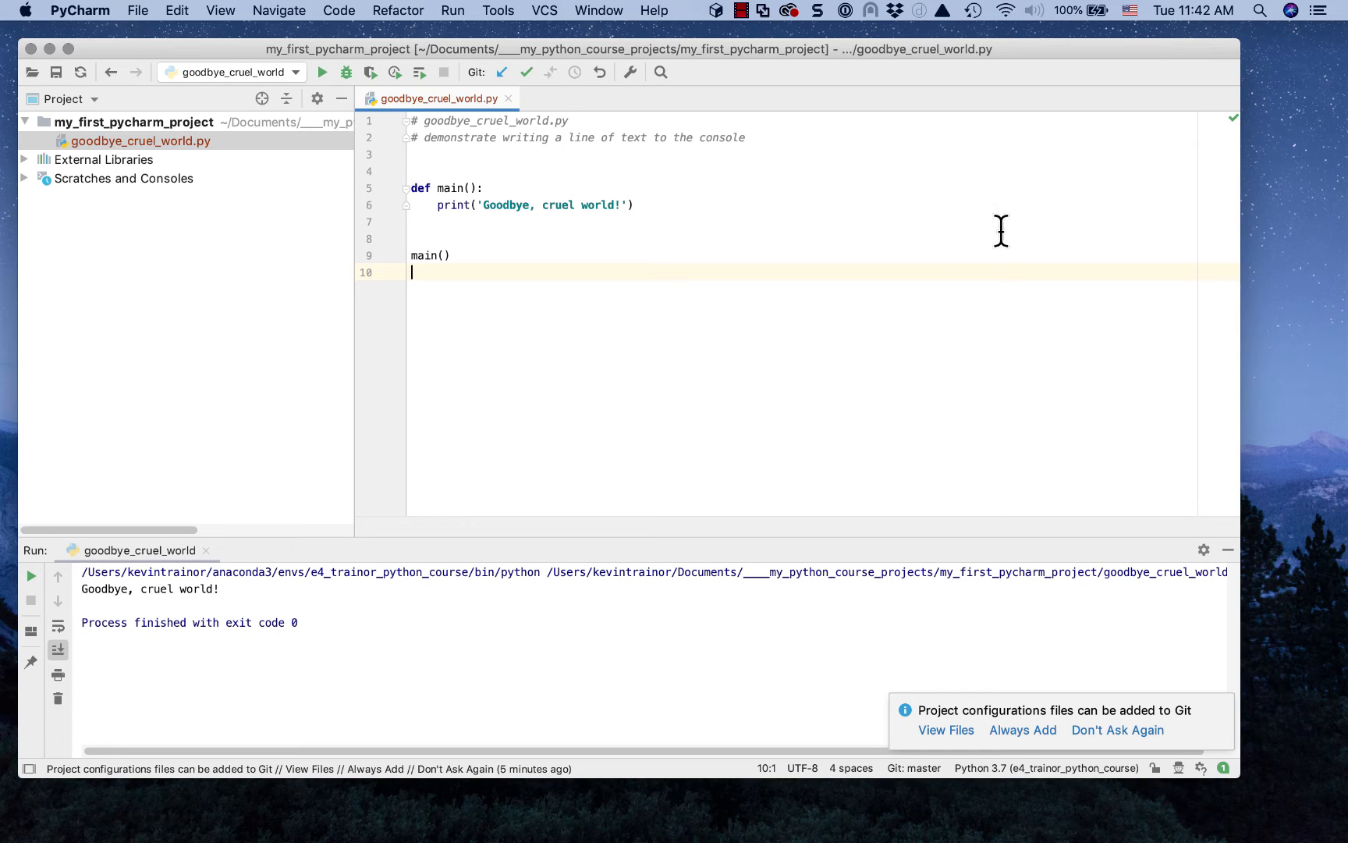
# Step: Remove one of the two blank lines above def main():, inspect the style hints for it, and restore the blank line
pyautogui.click(414, 169)
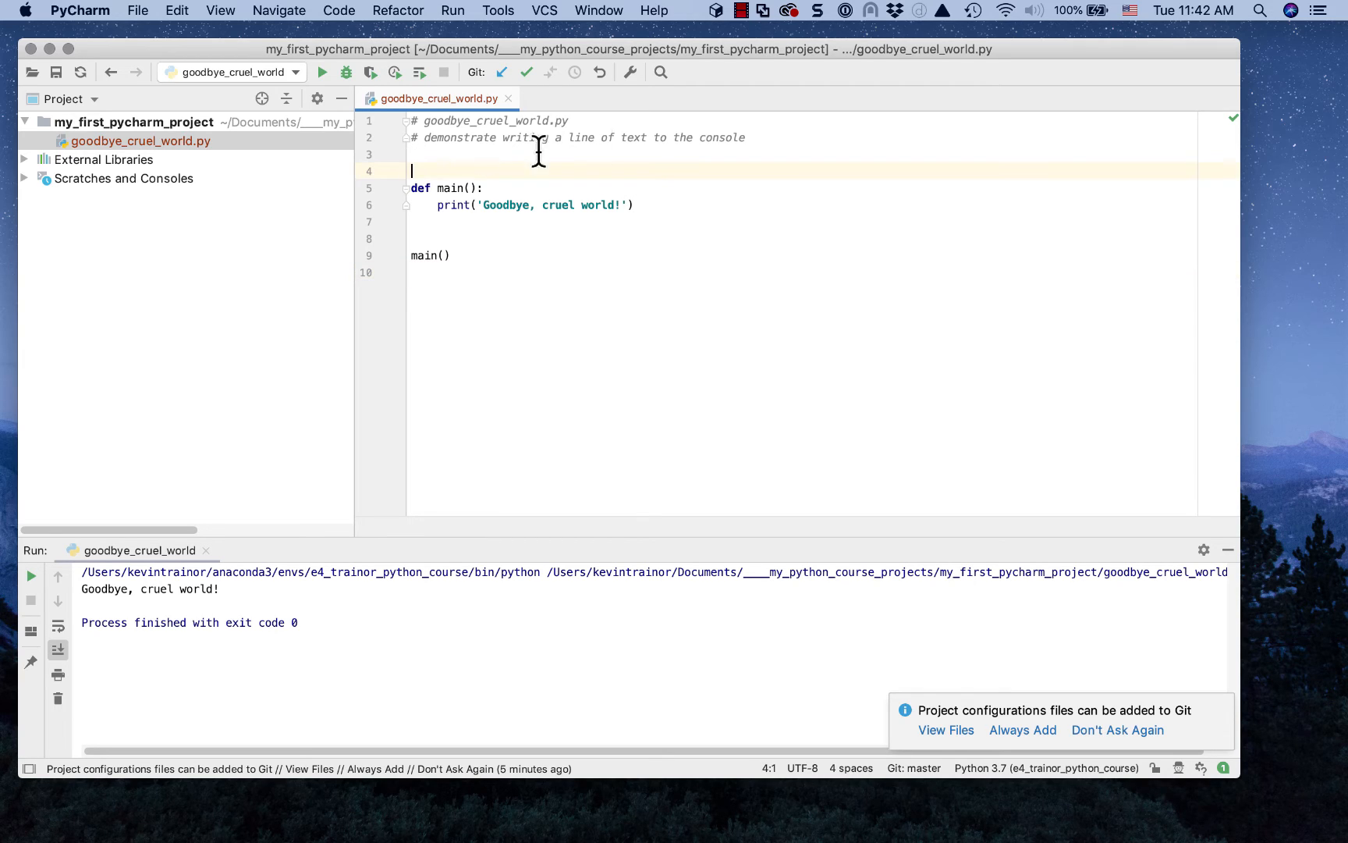
pyautogui.press('BackSpace')
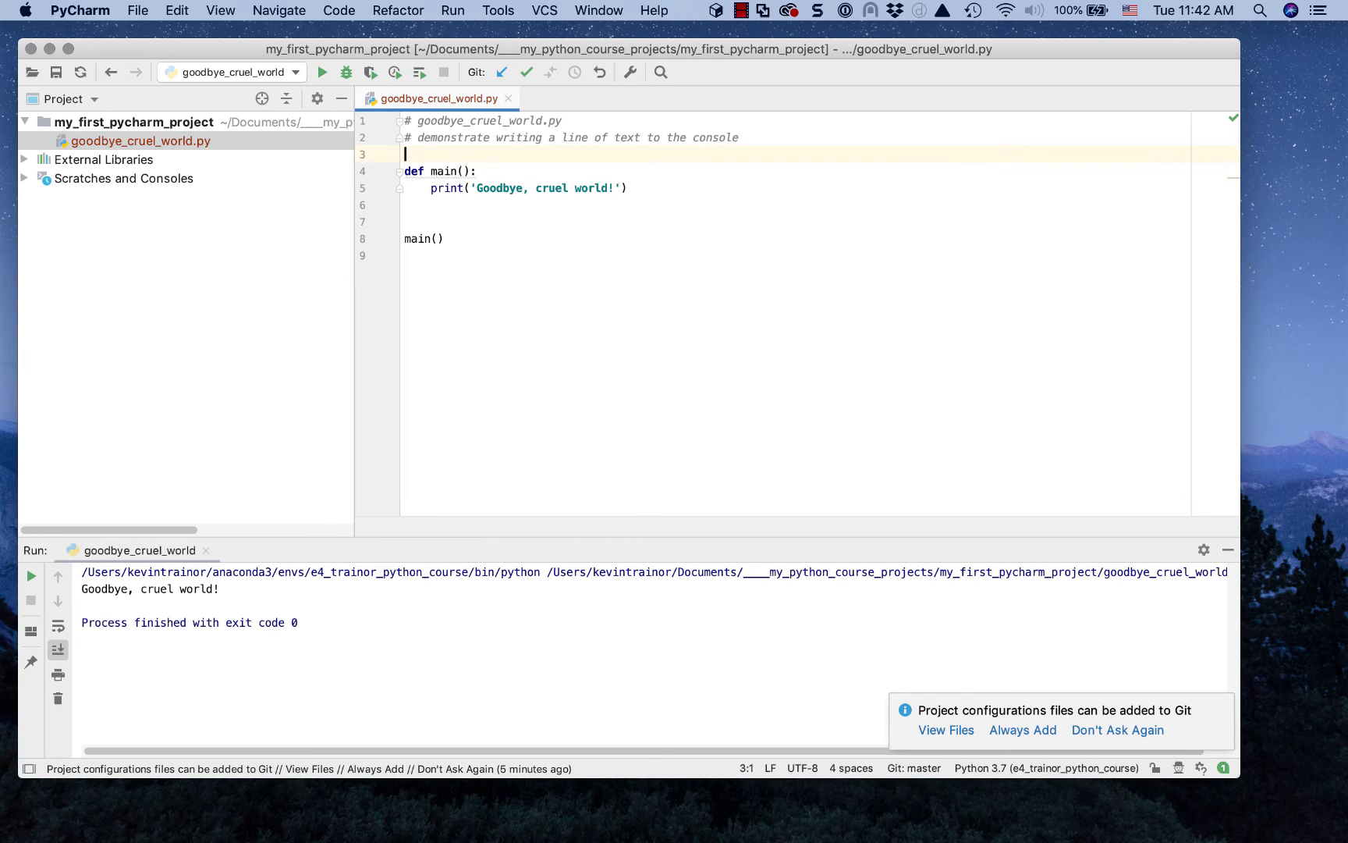
pyautogui.click(1074, 271)
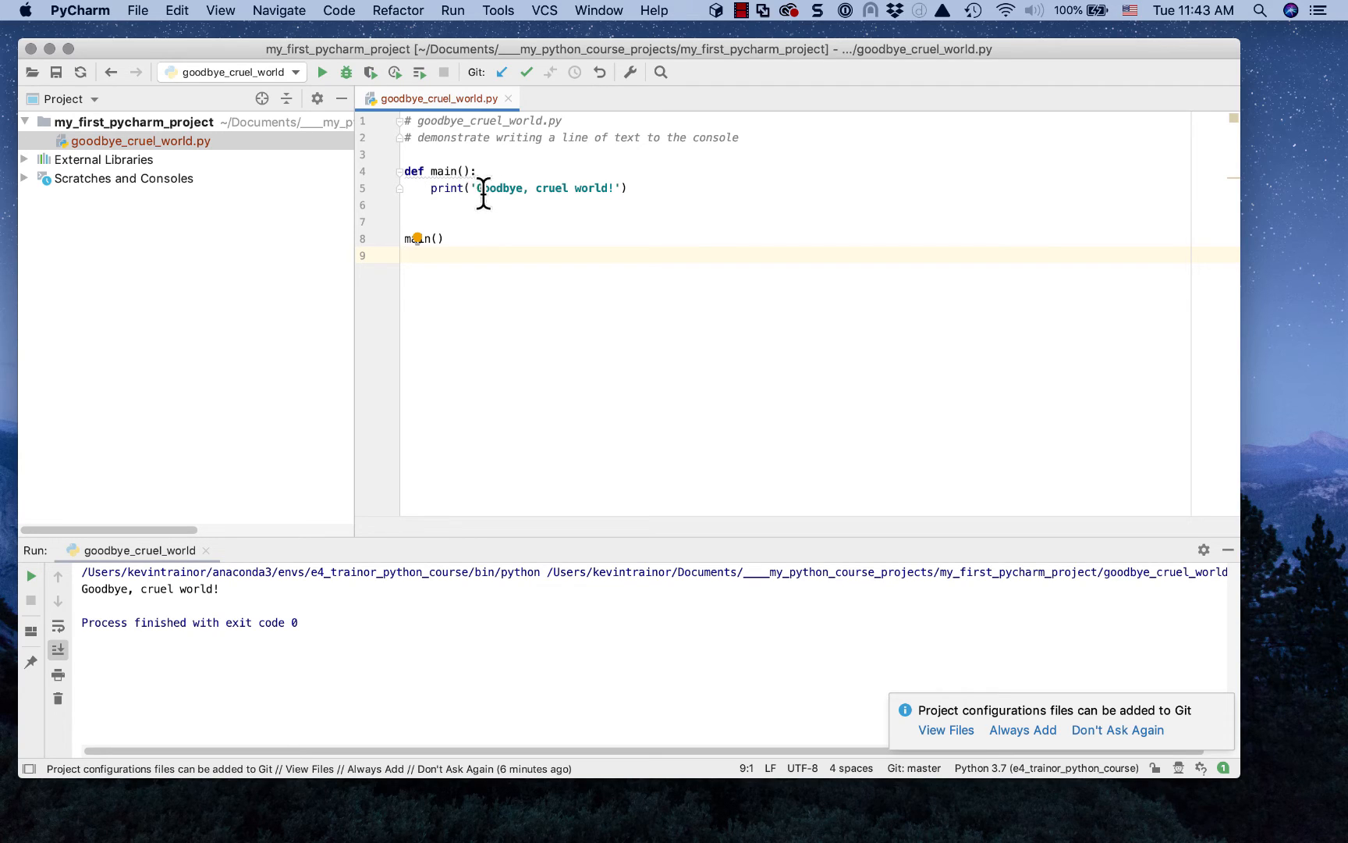
pyautogui.moveTo(430, 171)
pyautogui.moveTo(1241, 120)
pyautogui.moveTo(1235, 181)
pyautogui.press('Left')
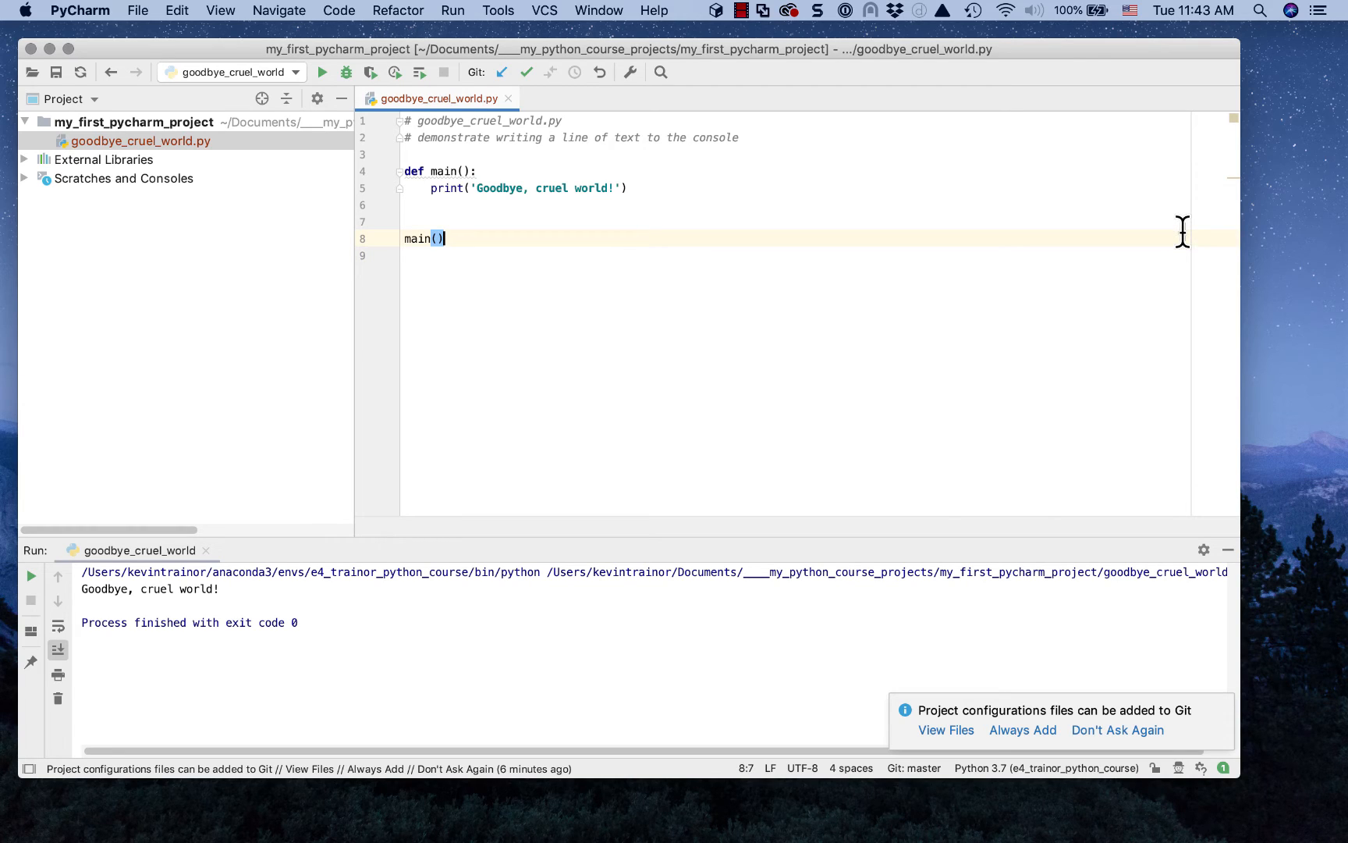
pyautogui.click(416, 153)
pyautogui.press('Return')
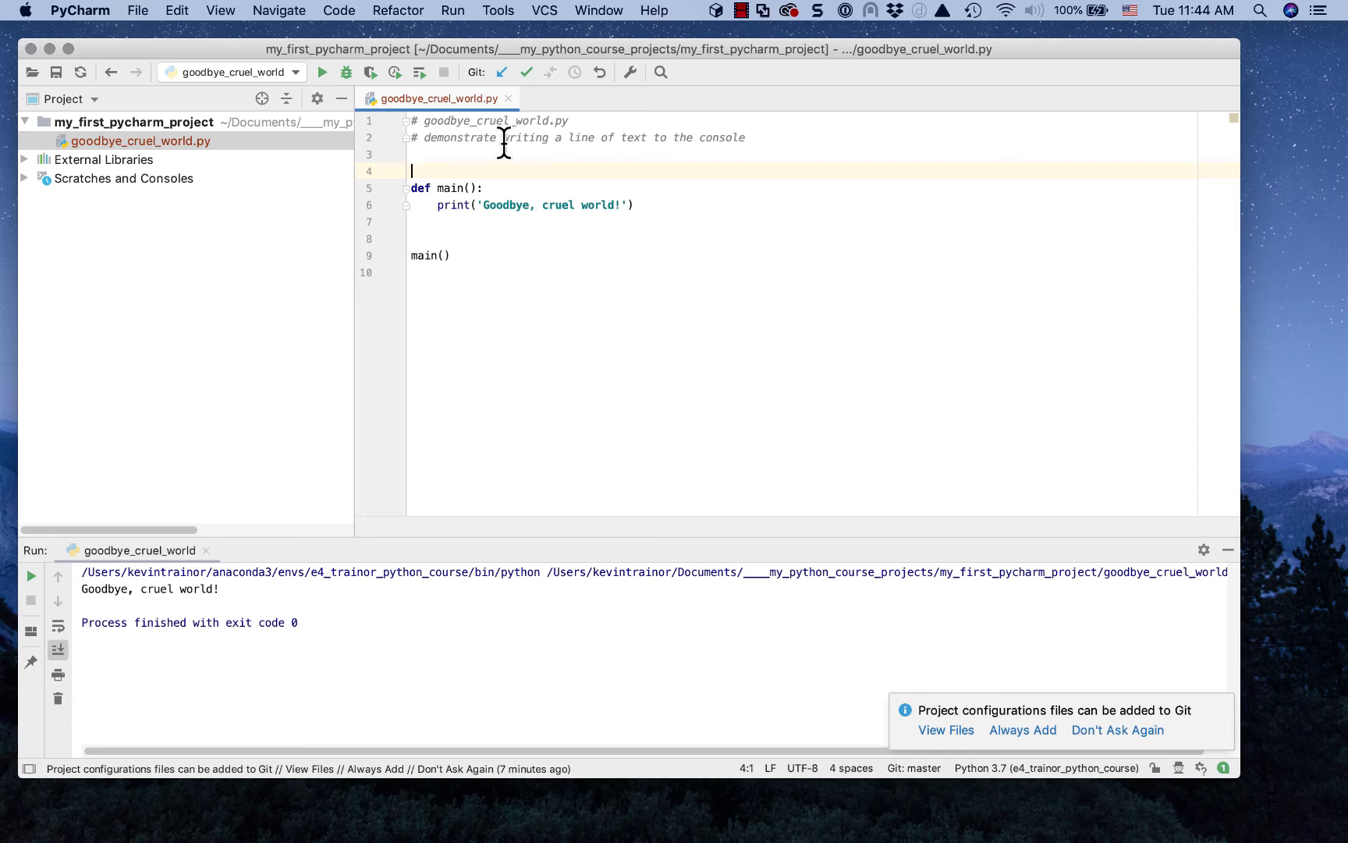
# Step: Remove both blank lines above the main() call, inspect the style hints there, and put the two blank lines back
pyautogui.click(596, 240)
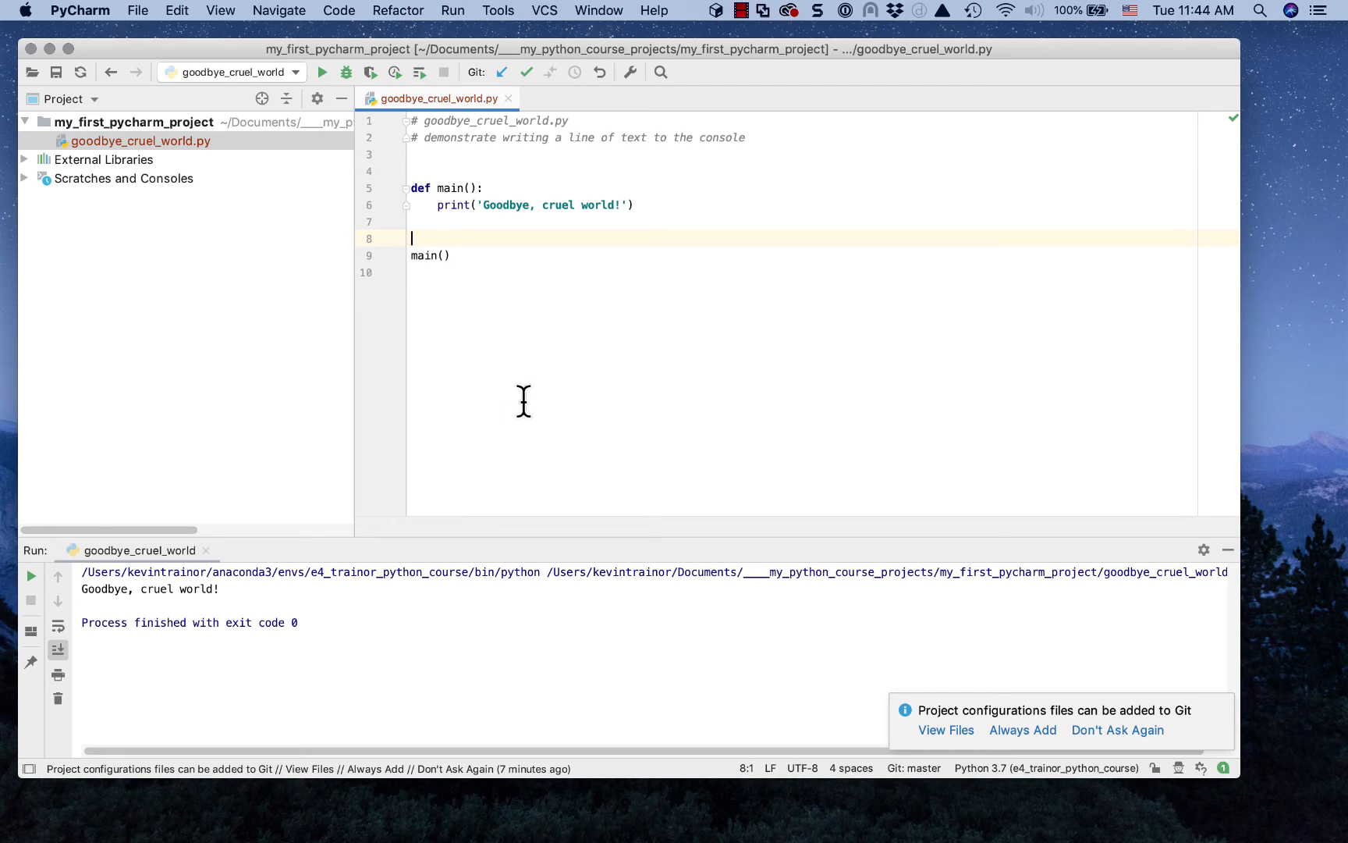
pyautogui.press('BackSpace')
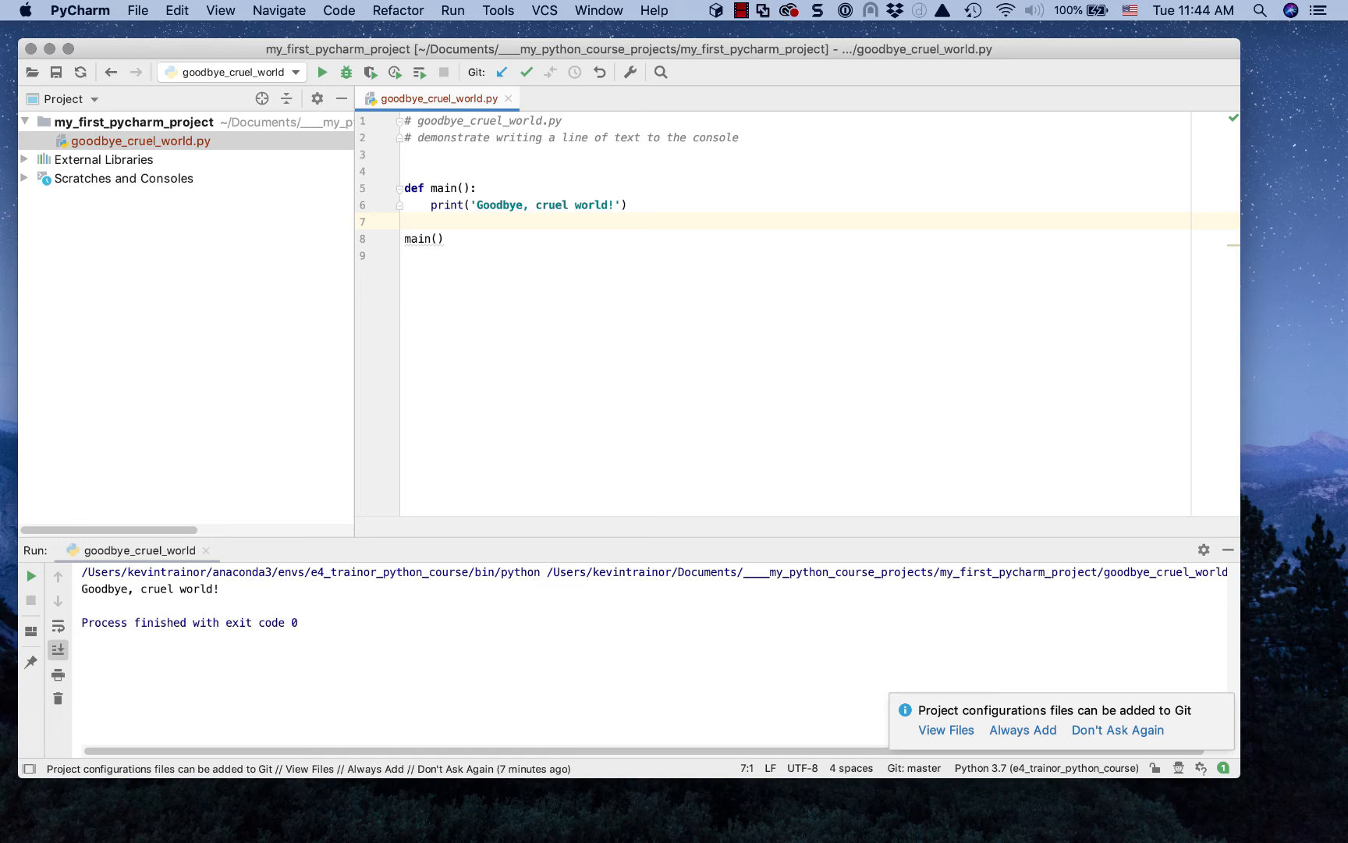
pyautogui.press('BackSpace')
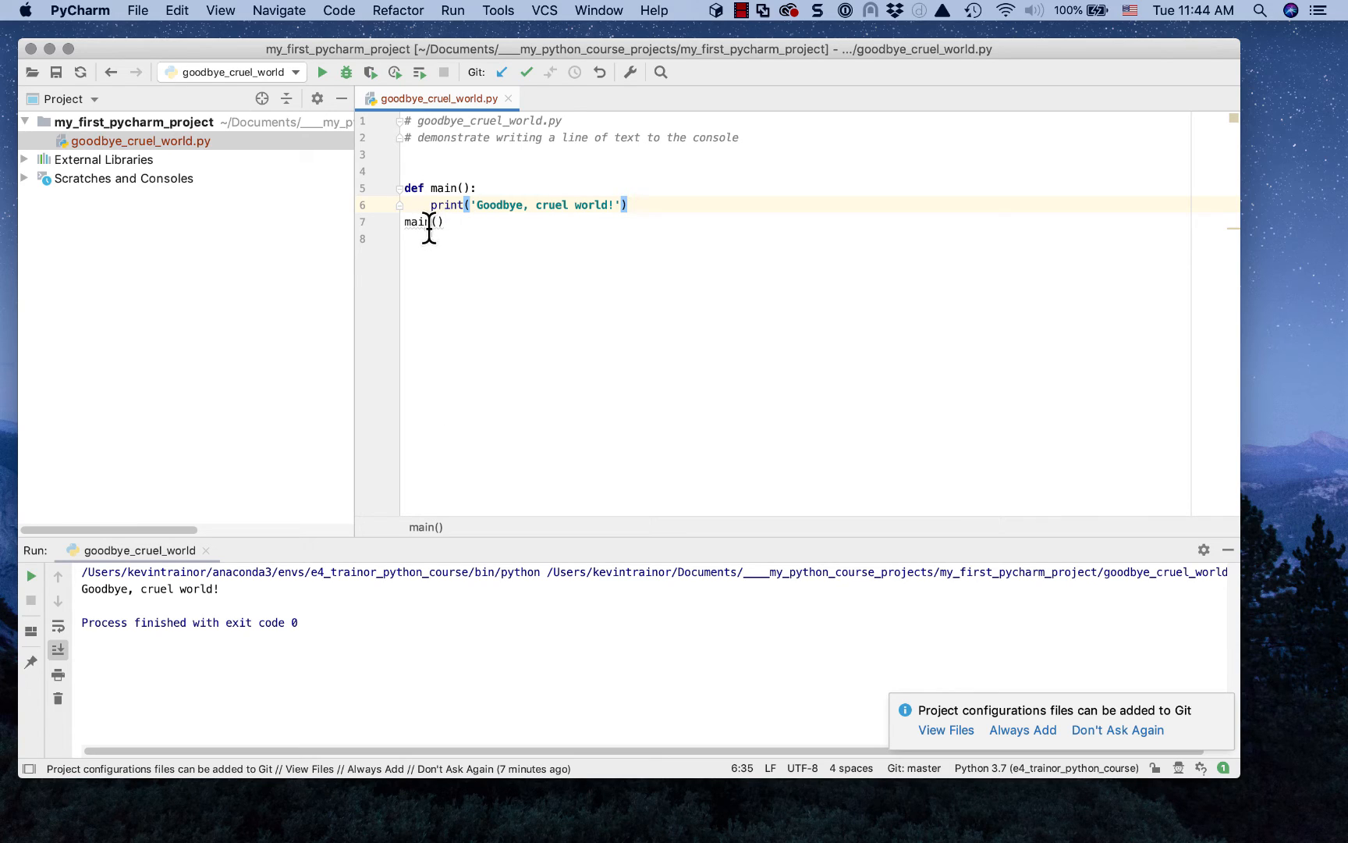
pyautogui.moveTo(428, 224)
pyautogui.moveTo(1231, 231)
pyautogui.press('Return')
pyautogui.press('BackSpace')
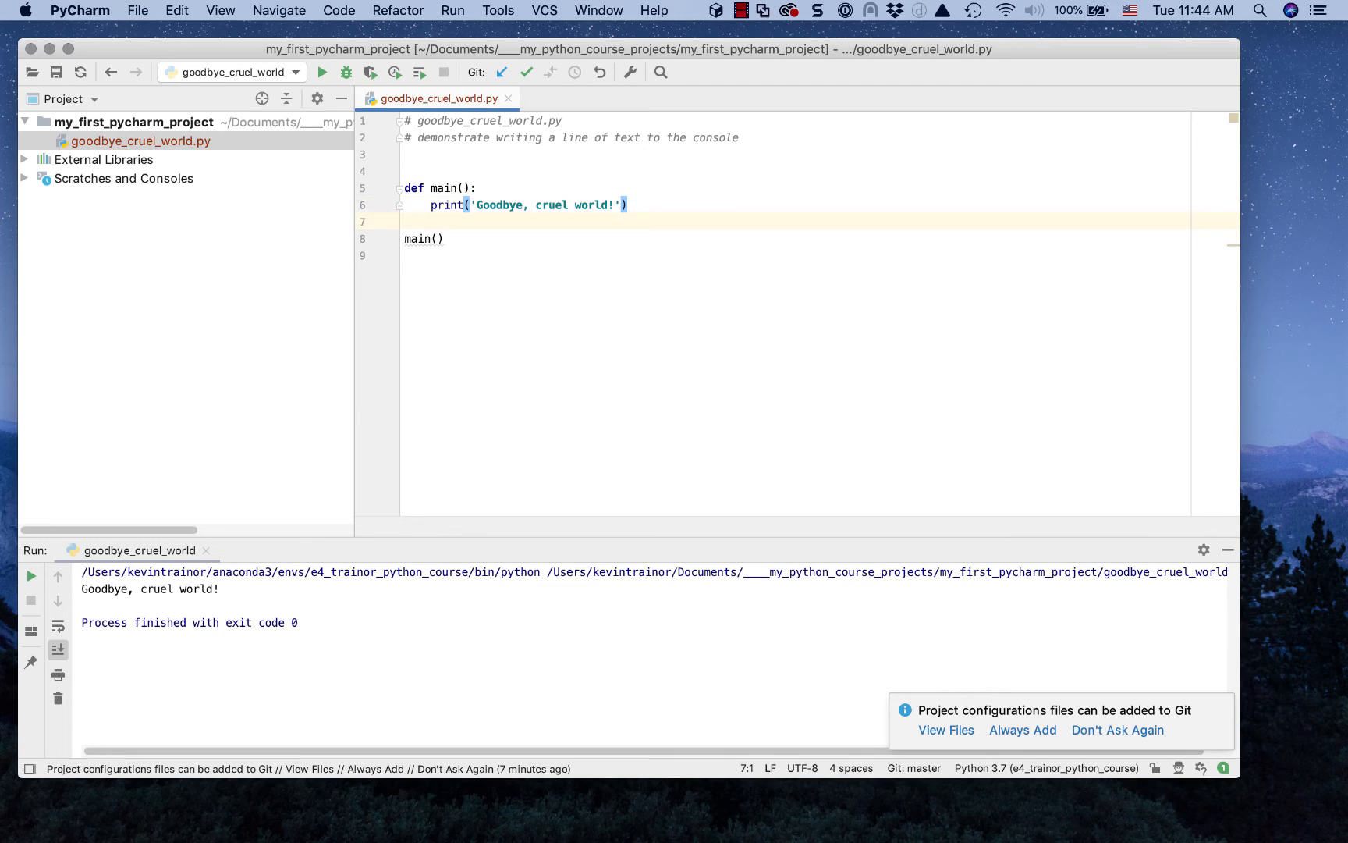
pyautogui.press('Return')
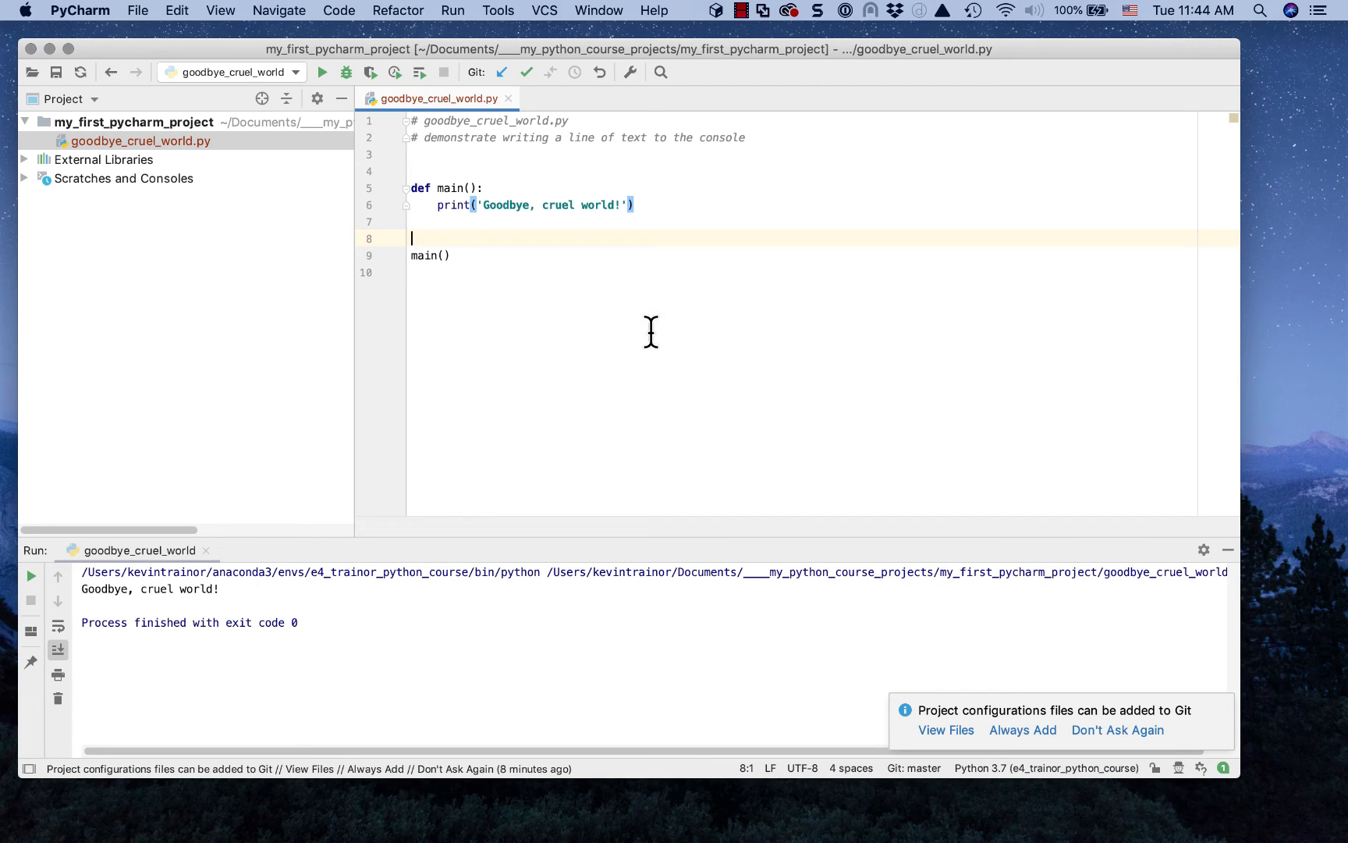
# Step: Delete the empty line at the end of the file, inspect its style hint, restore the line, and check the file's inspection status
pyautogui.click(704, 203)
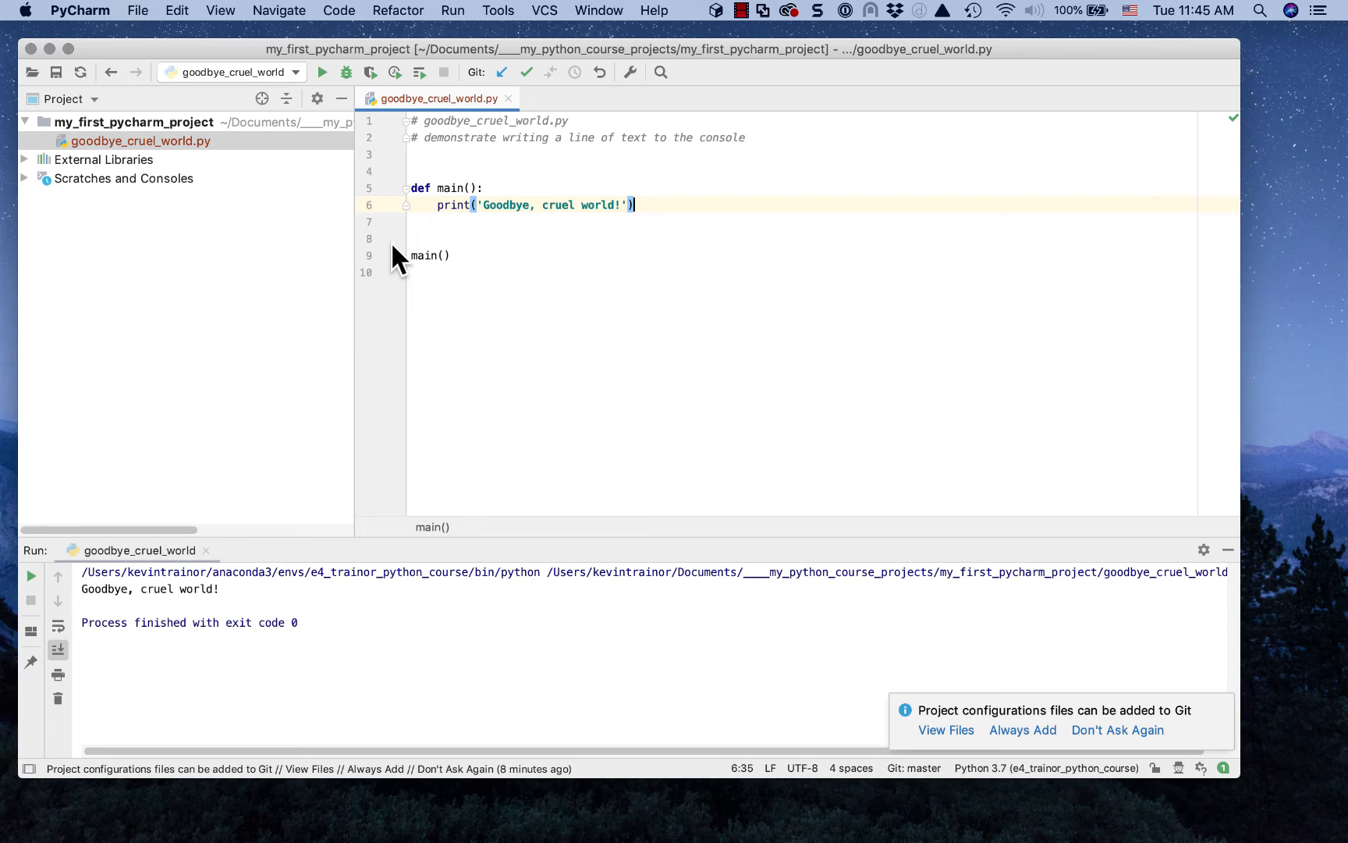
pyautogui.click(458, 251)
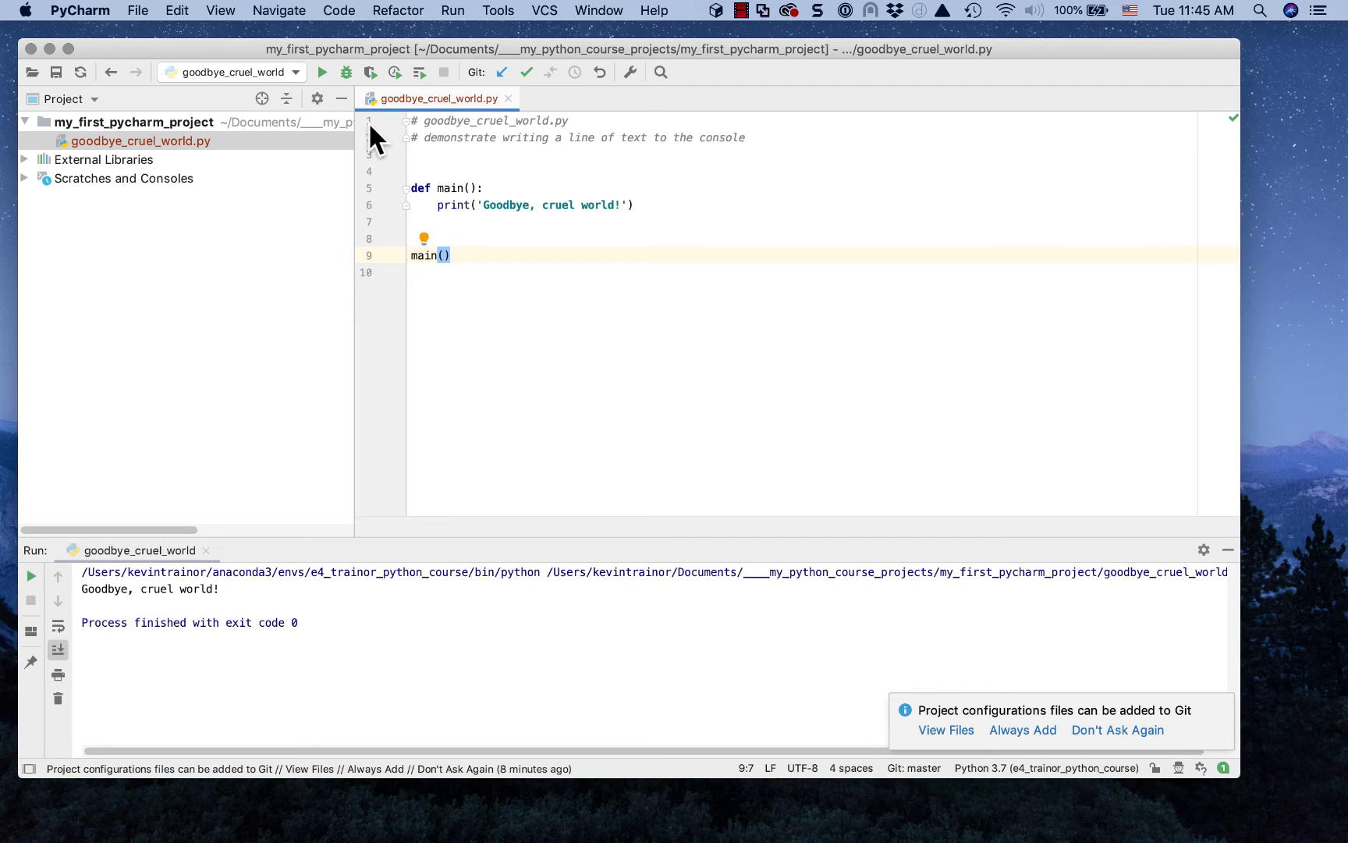
pyautogui.click(428, 272)
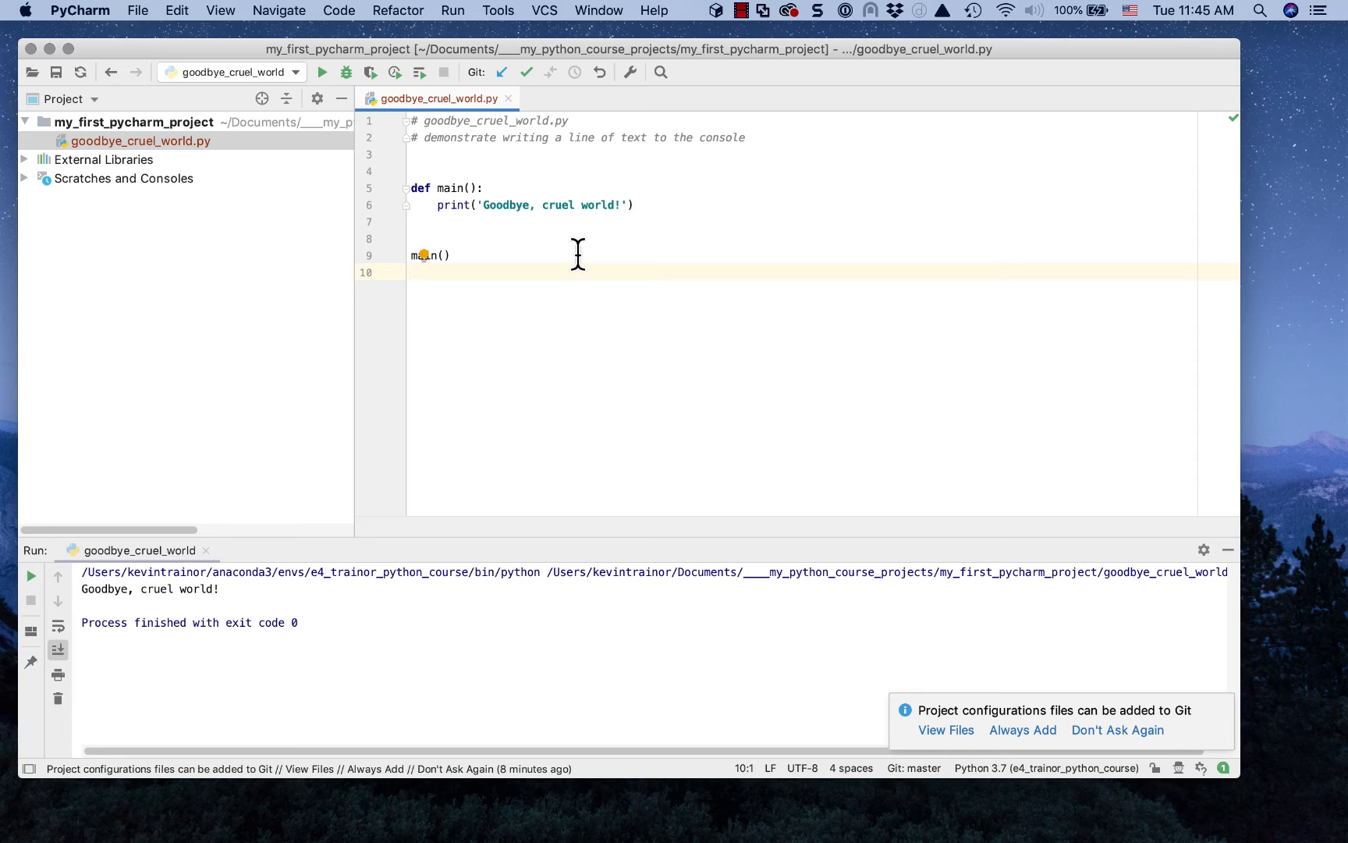
pyautogui.press('BackSpace')
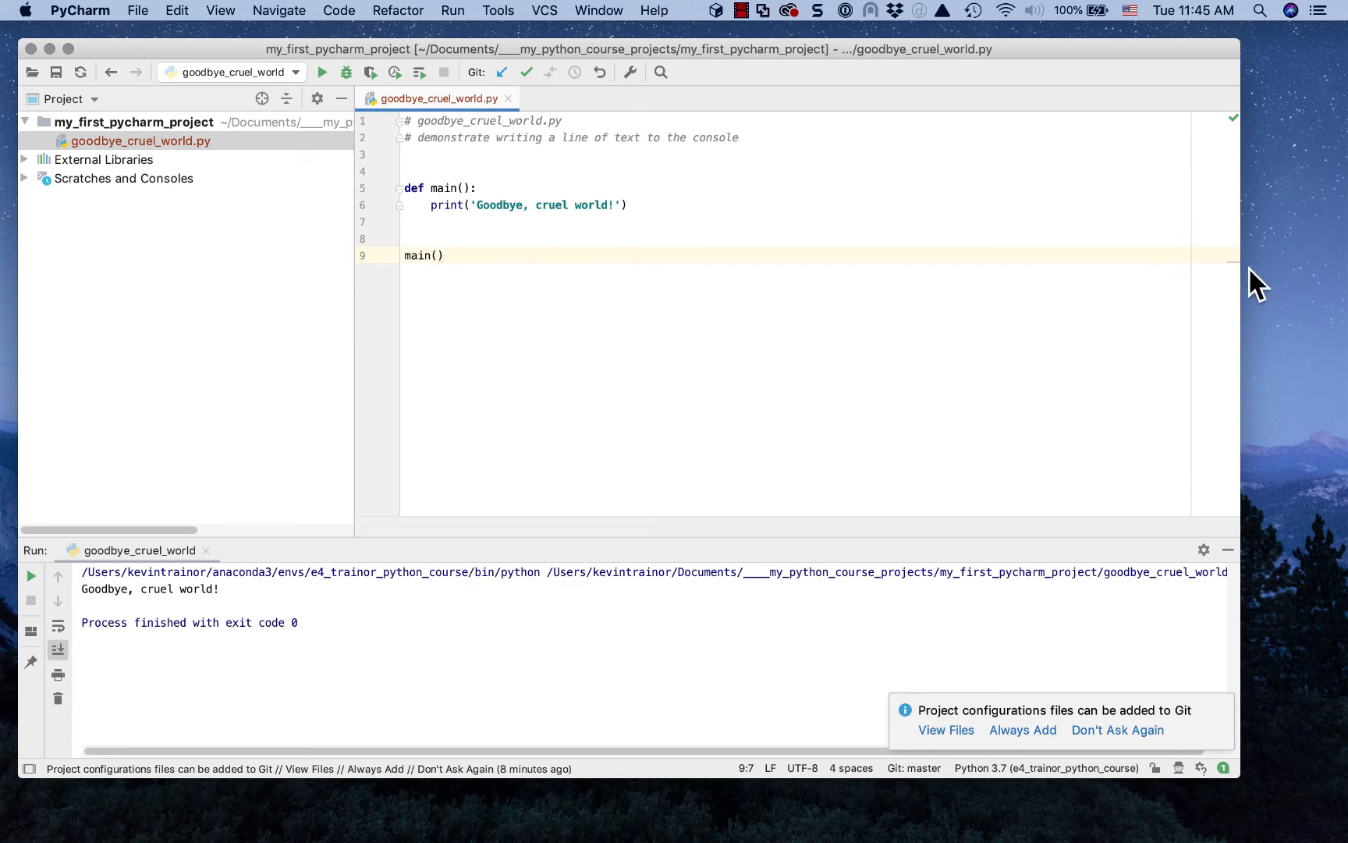
pyautogui.moveTo(1235, 275)
pyautogui.click(455, 253)
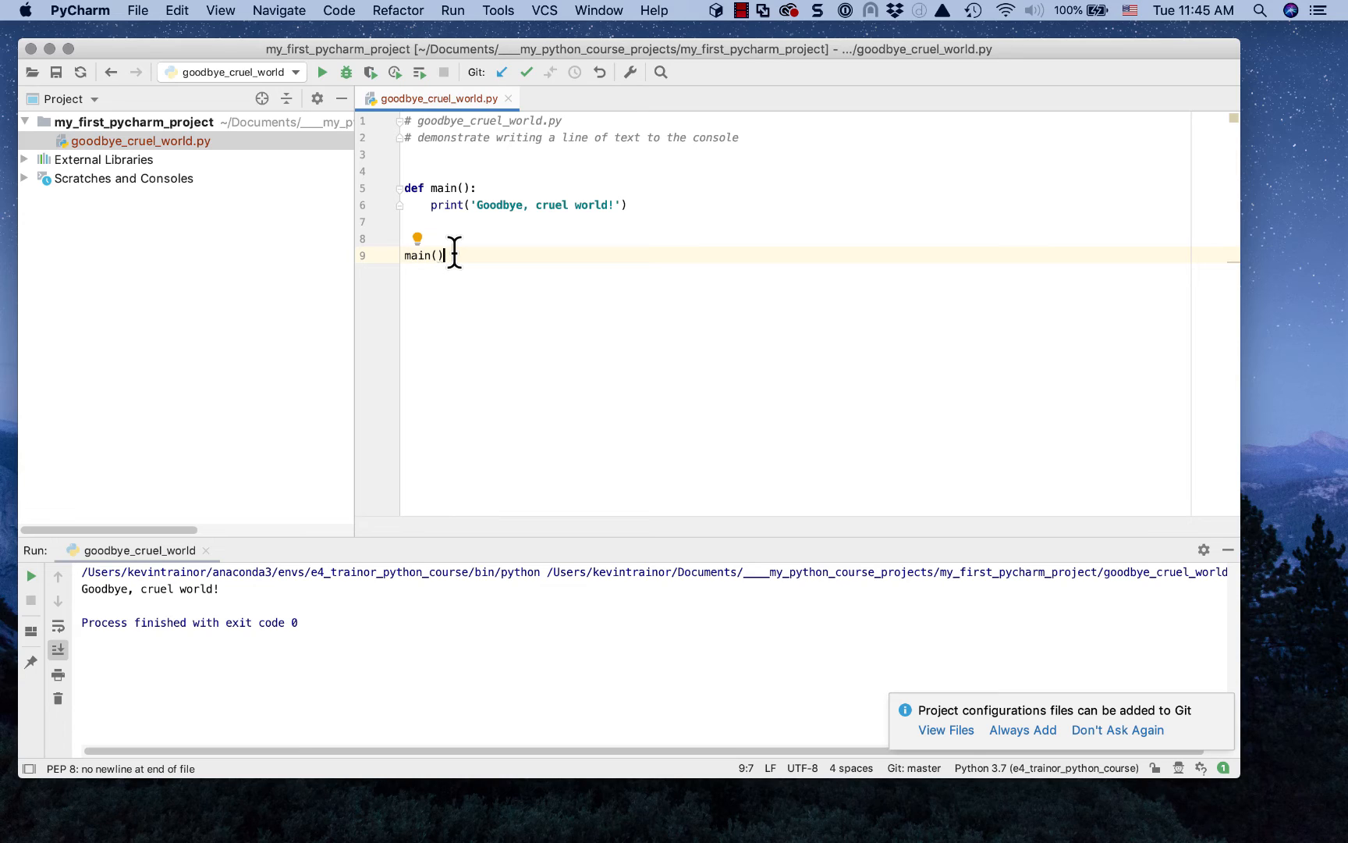
pyautogui.press('Return')
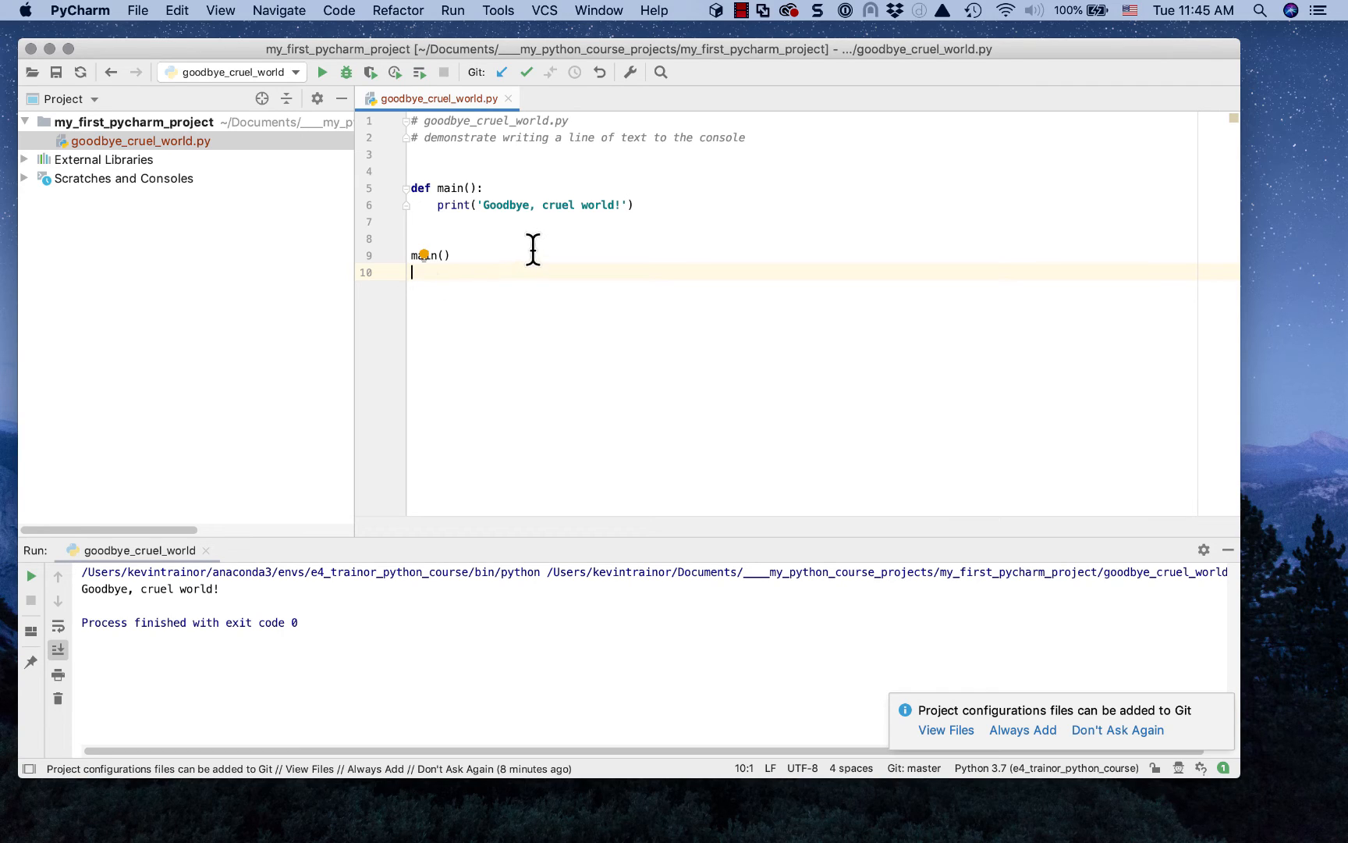
pyautogui.click(718, 204)
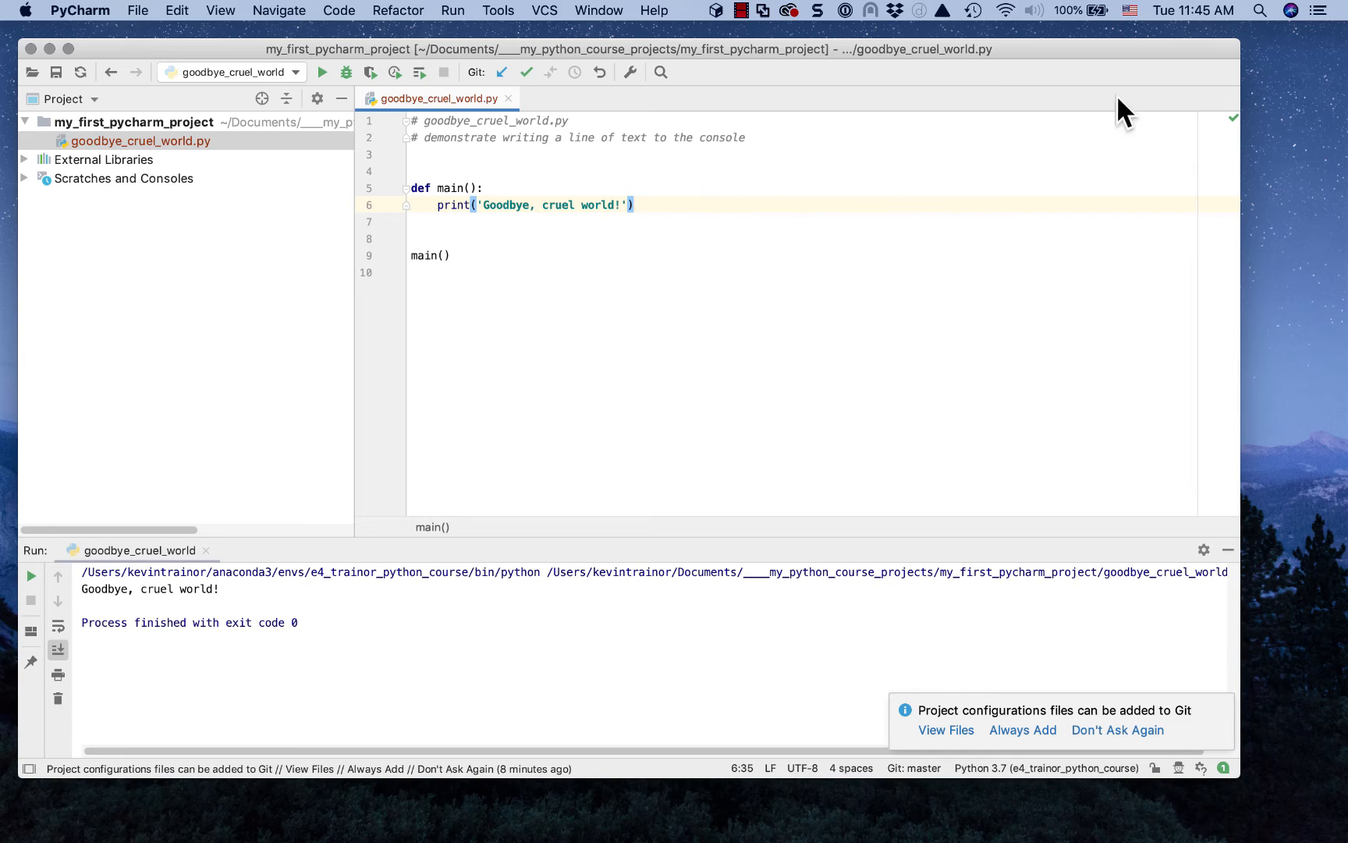
pyautogui.moveTo(1226, 119)
pyautogui.press('super+End')
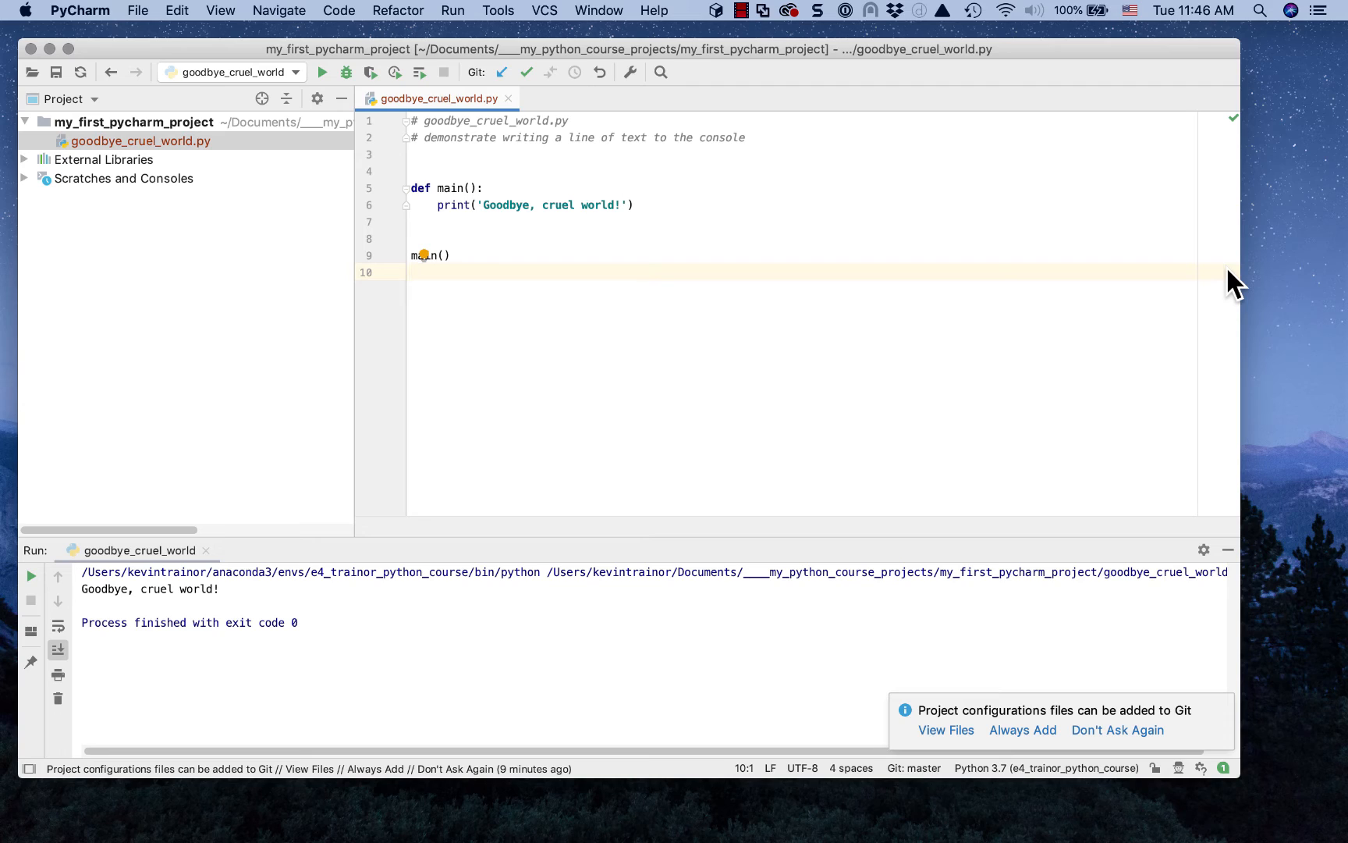
# Step: Run the goodbye_cruel_world script again from the editor, and rerun it several times from its run output
pyautogui.rightClick(737, 305)
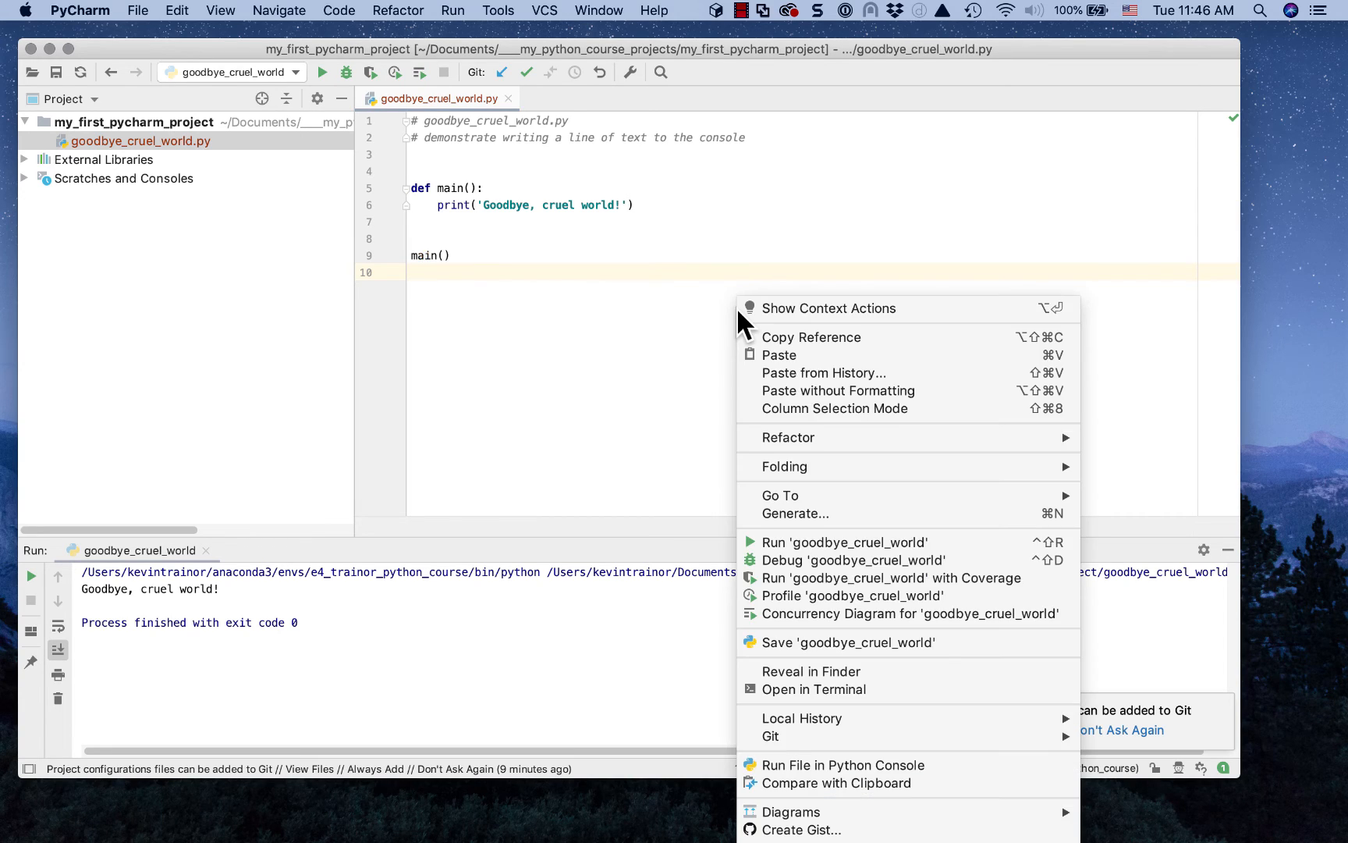
pyautogui.click(814, 541)
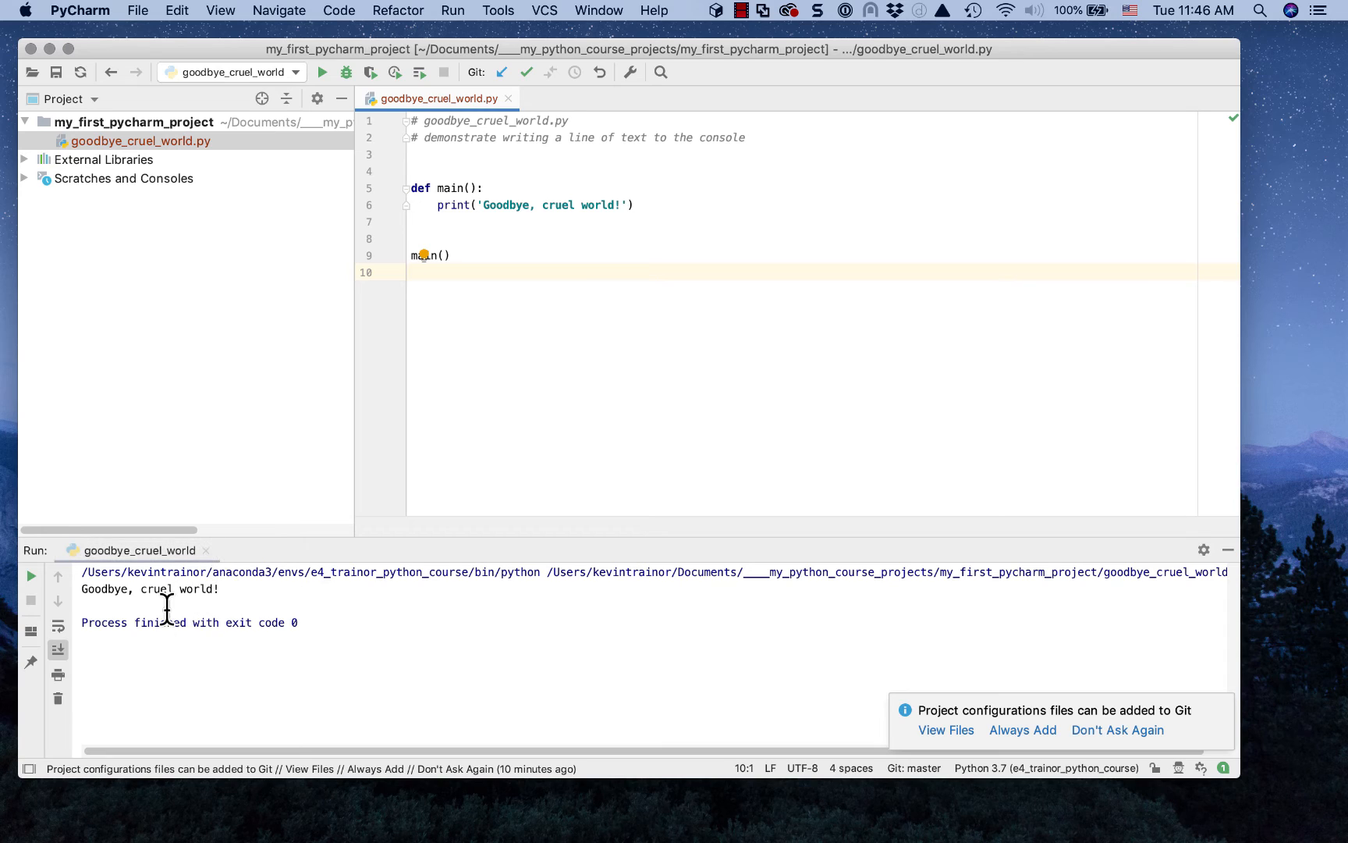
pyautogui.click(28, 575)
pyautogui.click(30, 574)
pyautogui.click(31, 575)
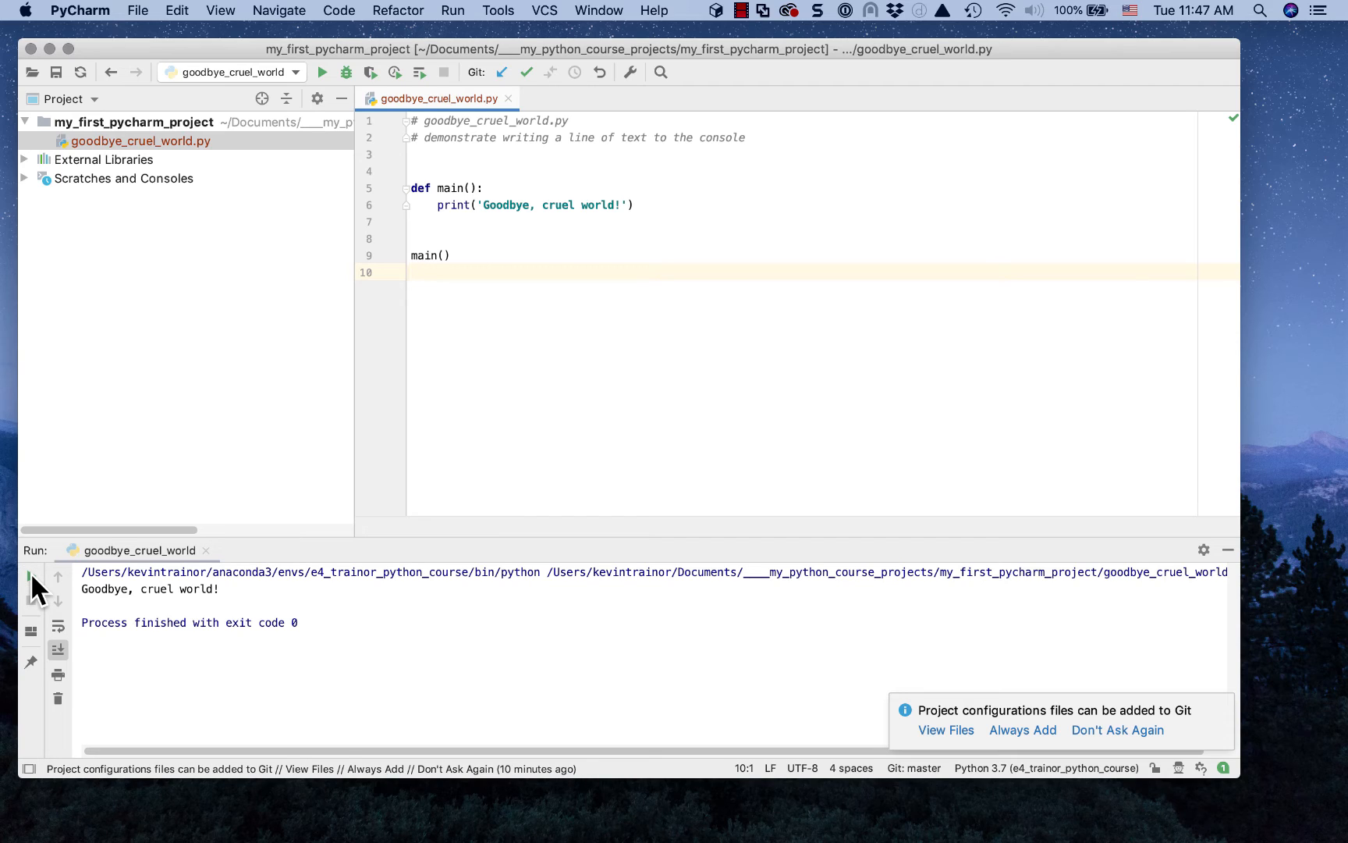
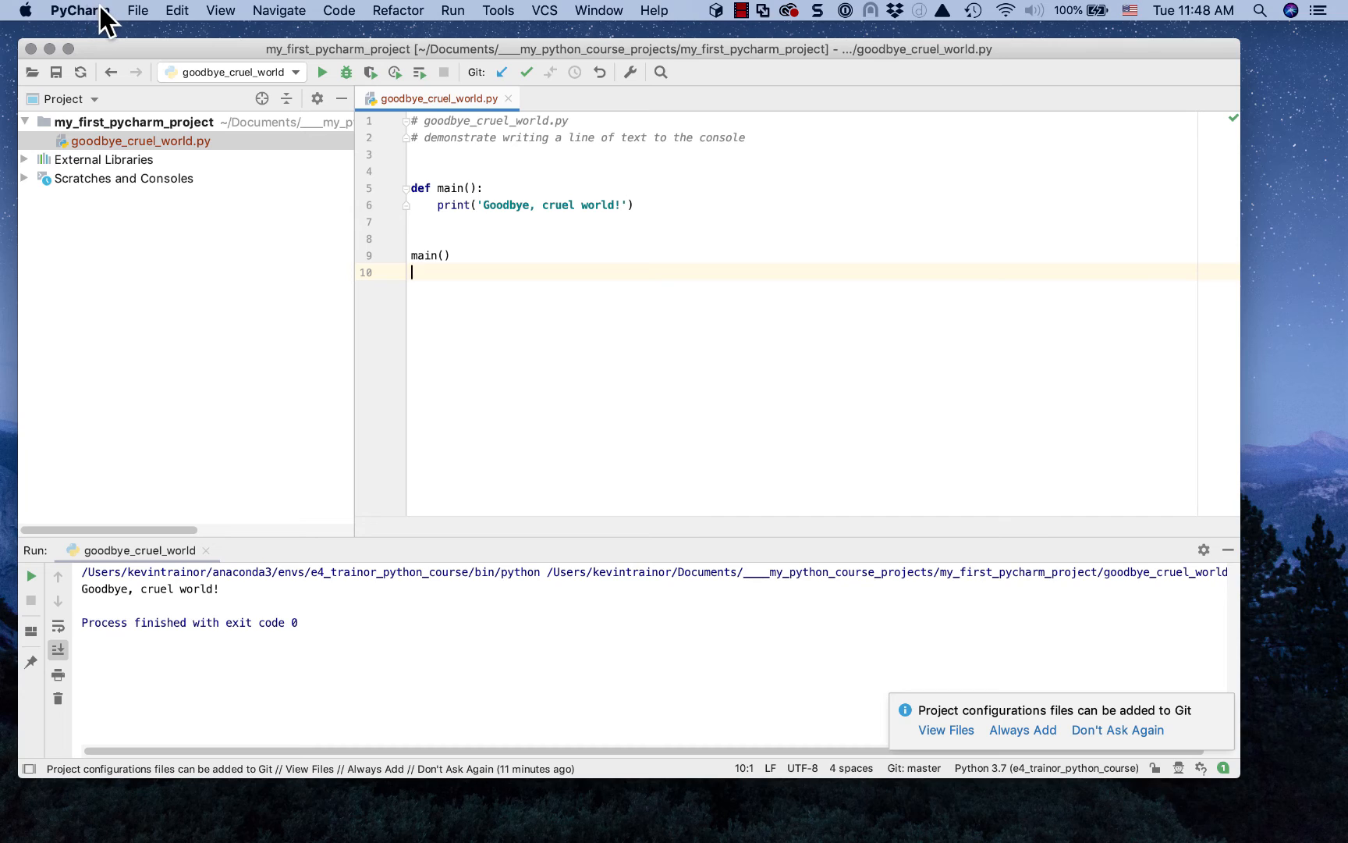
# Step: Close my_first_pycharm_project and browse the list of recent projects on the welcome screen
pyautogui.click(30, 48)
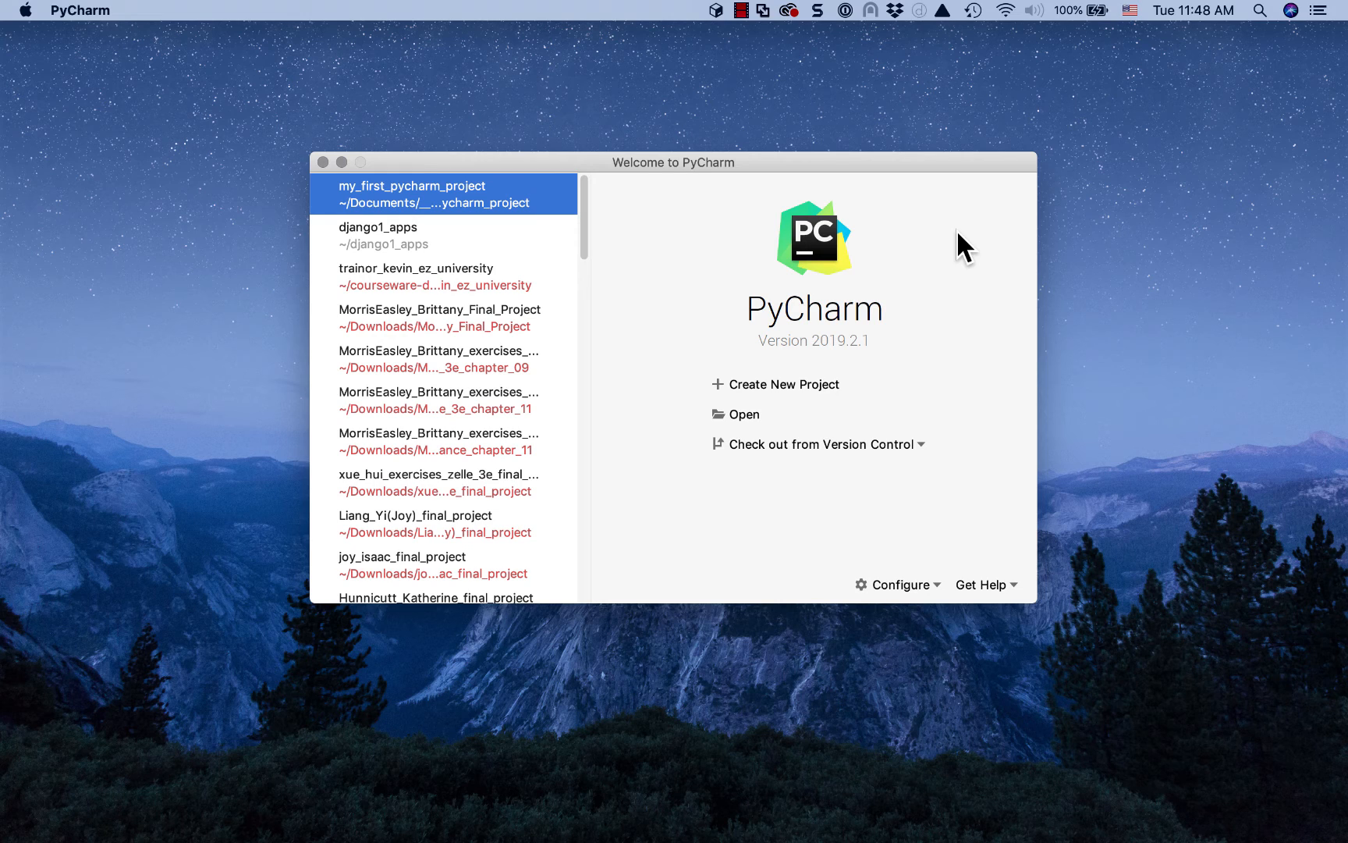
pyautogui.press('Down')
pyautogui.press('Down')
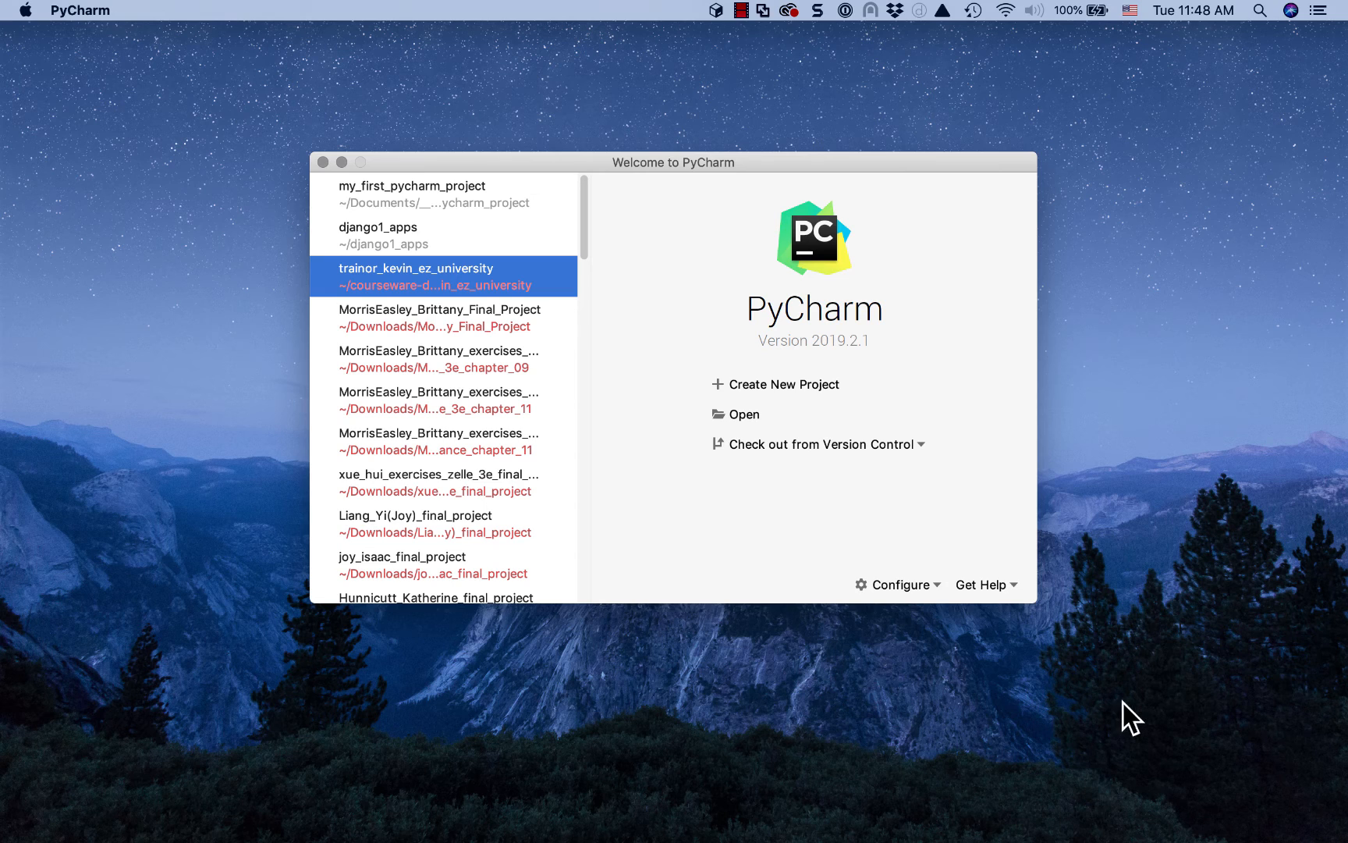
pyautogui.press('Down')
pyautogui.press('Down')
pyautogui.press('Down')
pyautogui.press('Down')
pyautogui.press('Down')
pyautogui.press('Down')
pyautogui.press('Down')
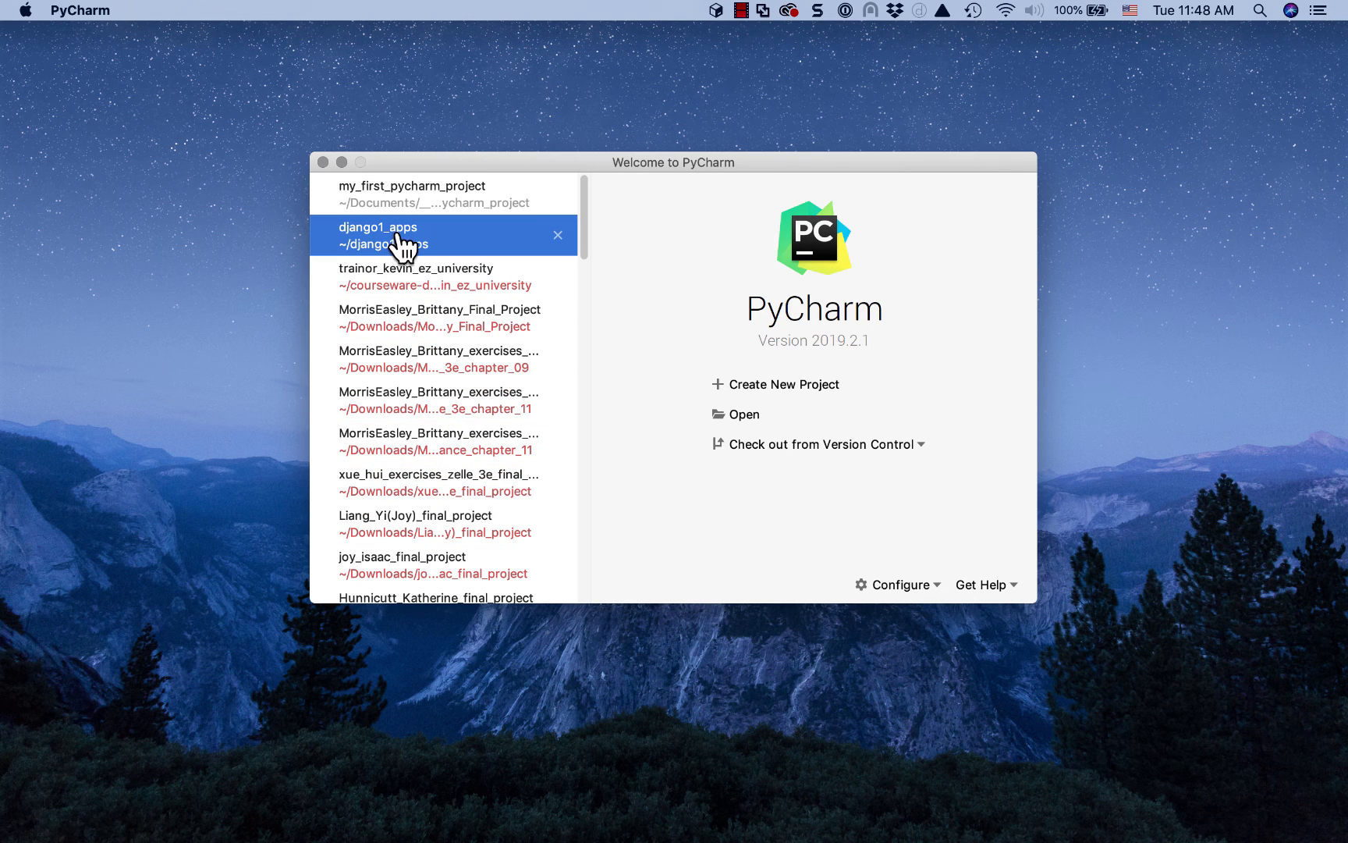
# Step: Start a new Django project and set its location to a my_next_django_project folder inside ____my_python_course_projects
pyautogui.click(788, 386)
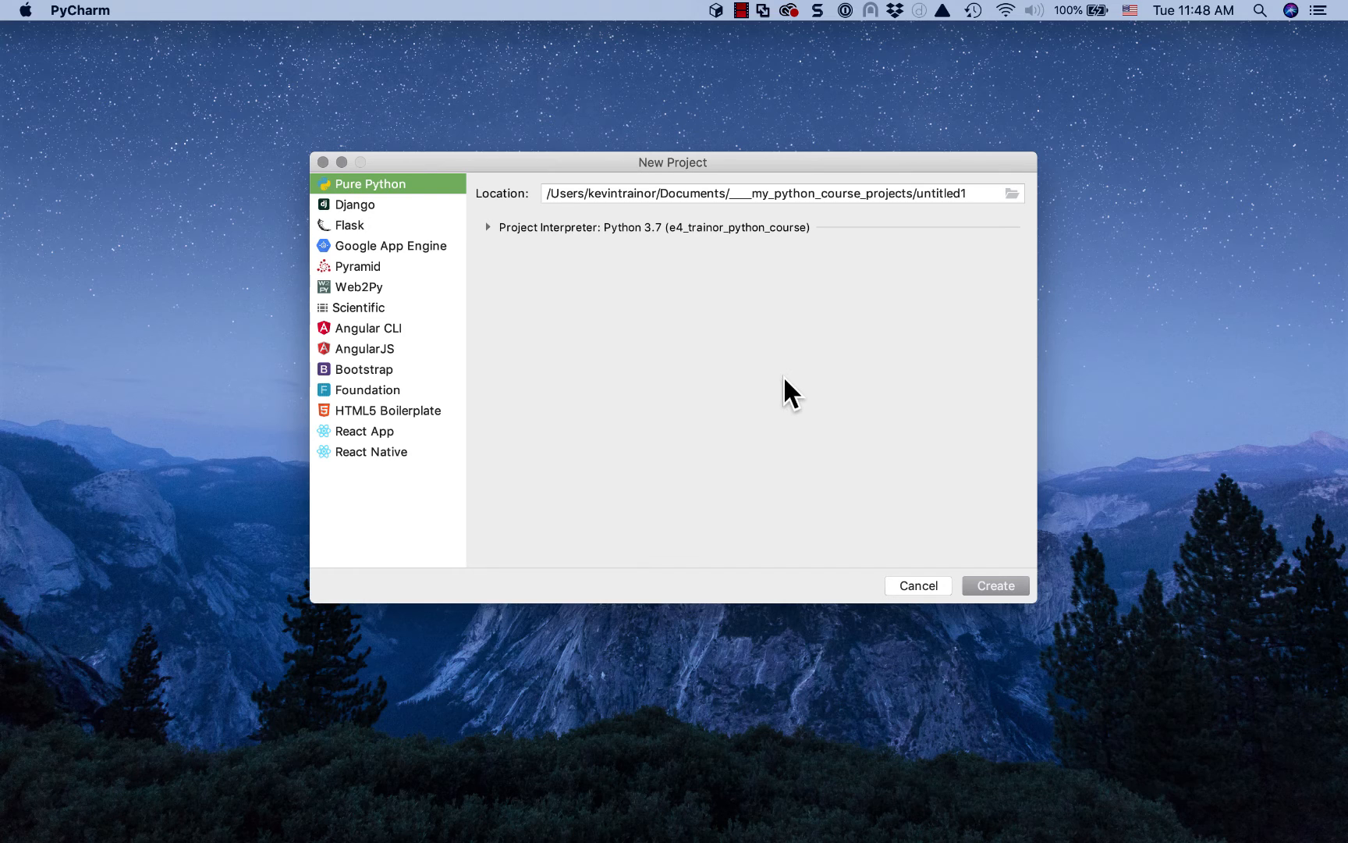
pyautogui.click(347, 206)
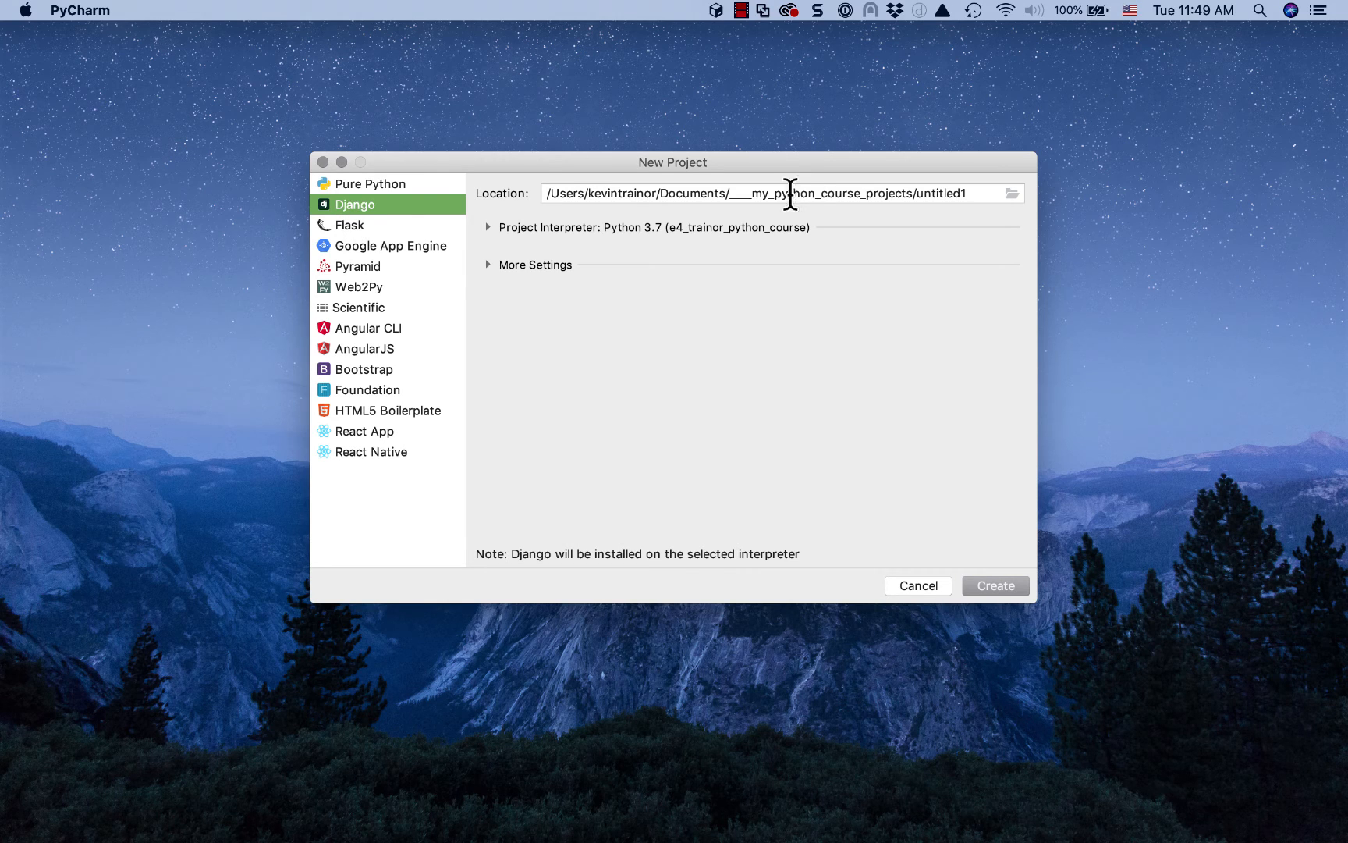
pyautogui.click(975, 193)
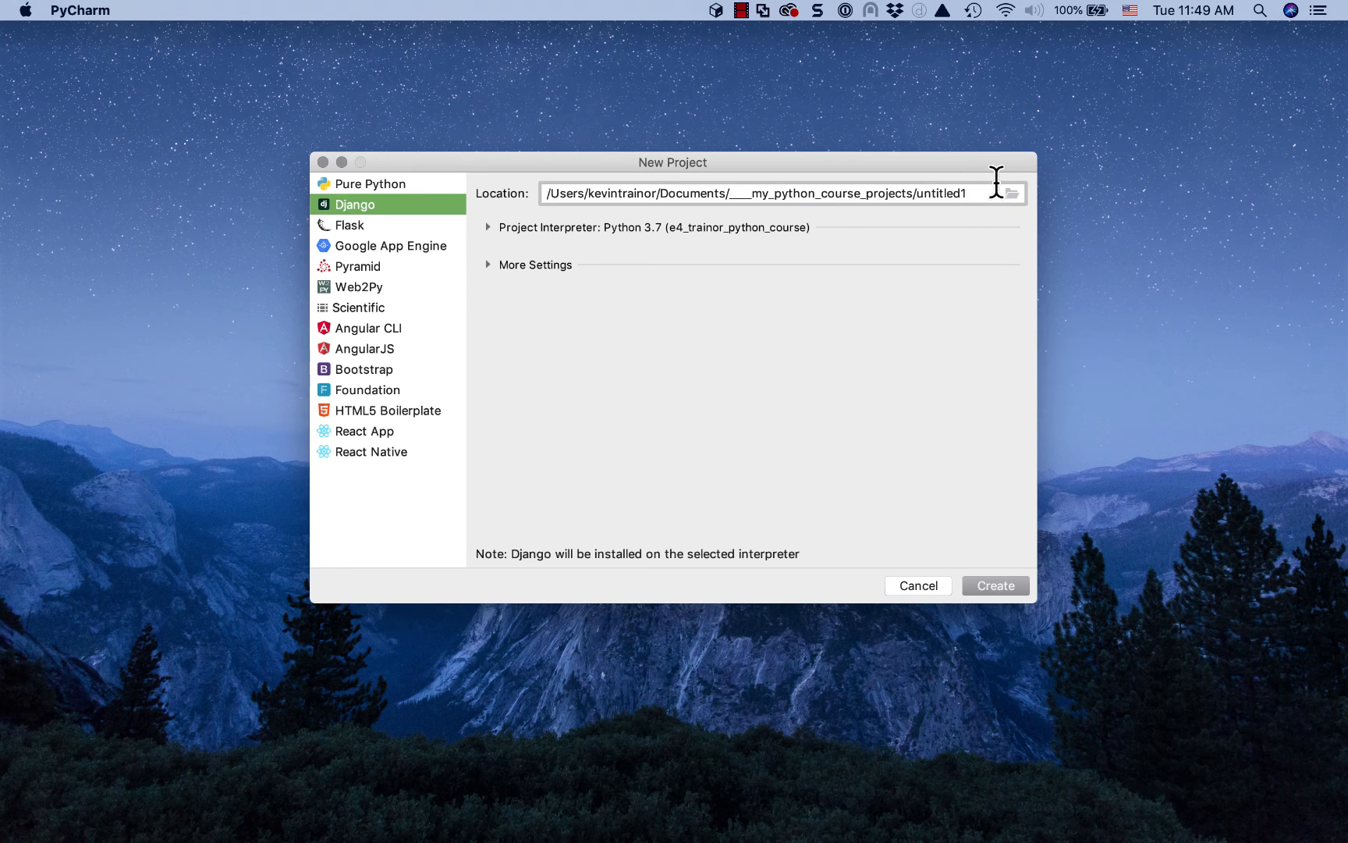
pyautogui.press('BackSpace')
pyautogui.press('BackSpace')
pyautogui.press('BackSpace')
pyautogui.press('BackSpace')
pyautogui.press('BackSpace')
pyautogui.press('BackSpace')
pyautogui.press('BackSpace')
pyautogui.press('BackSpace')
pyautogui.press('BackSpace')
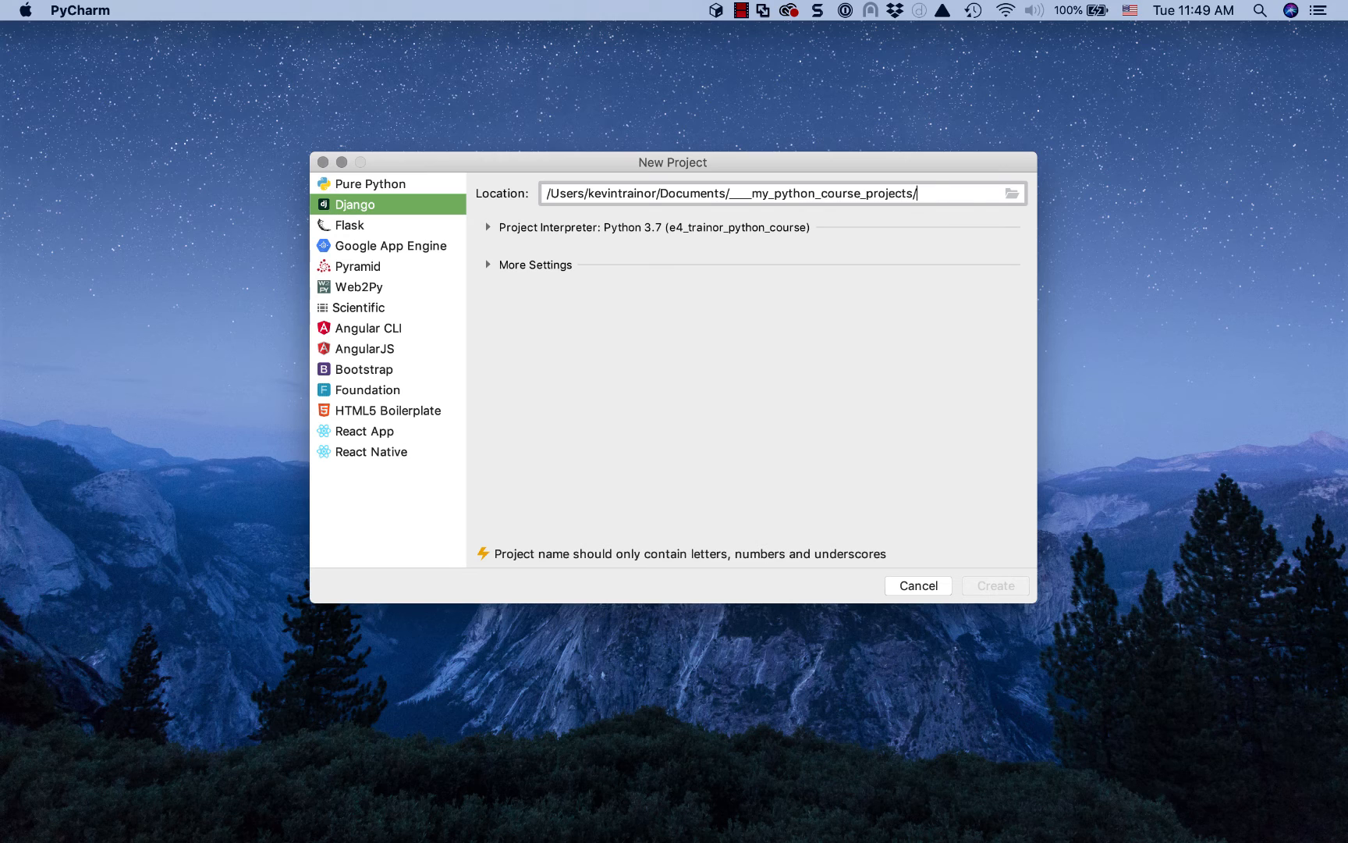
pyautogui.write('M')
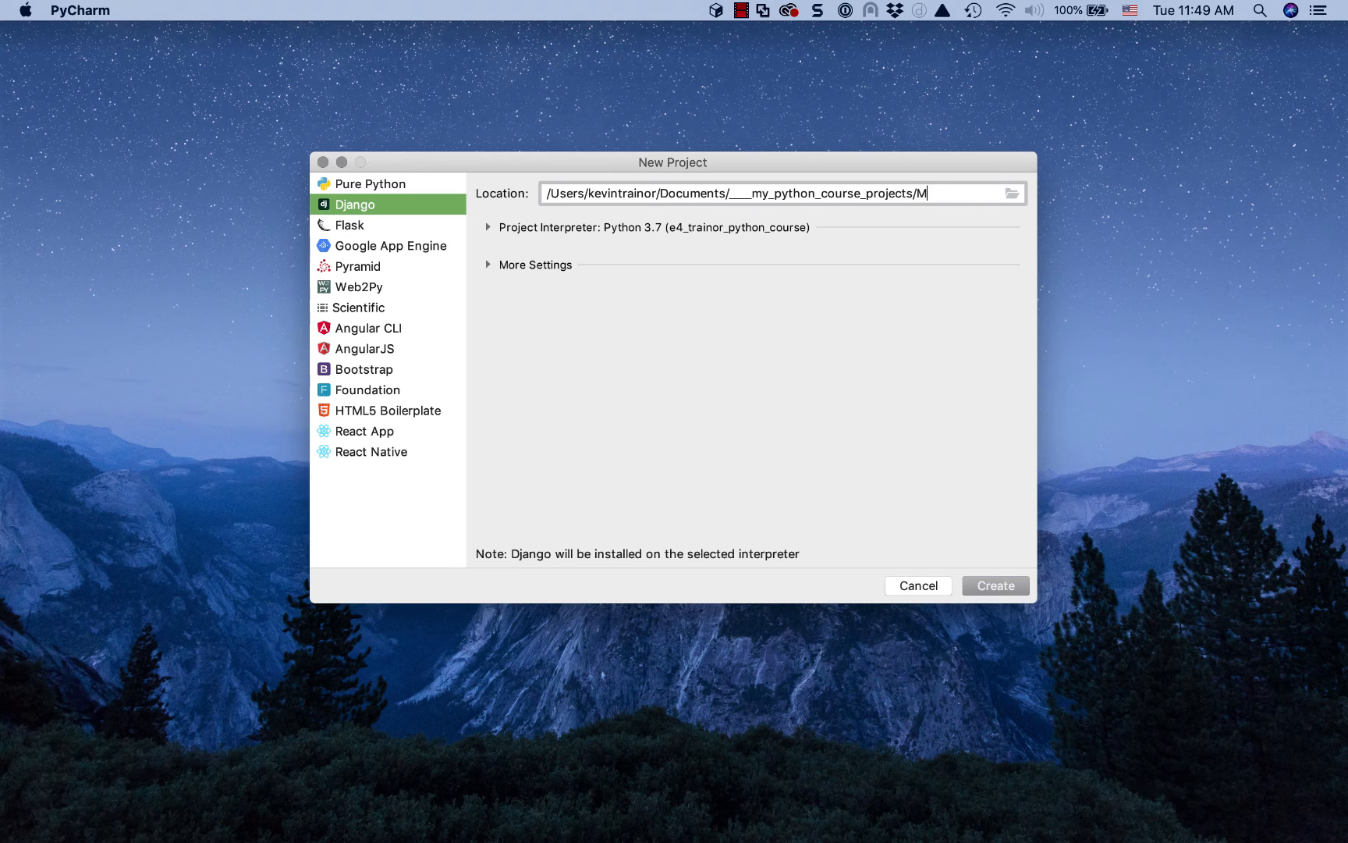
pyautogui.press('BackSpace')
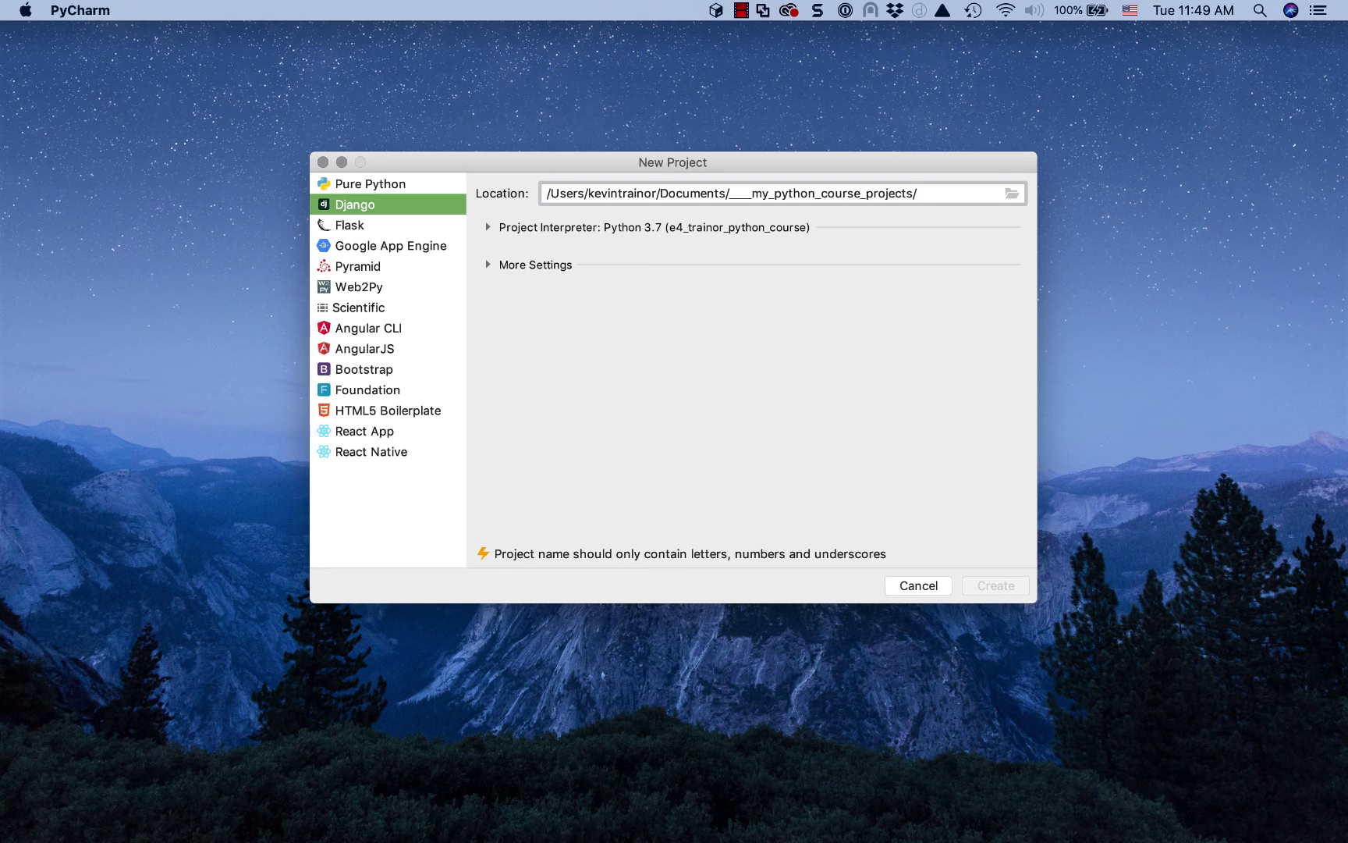
pyautogui.write('my')
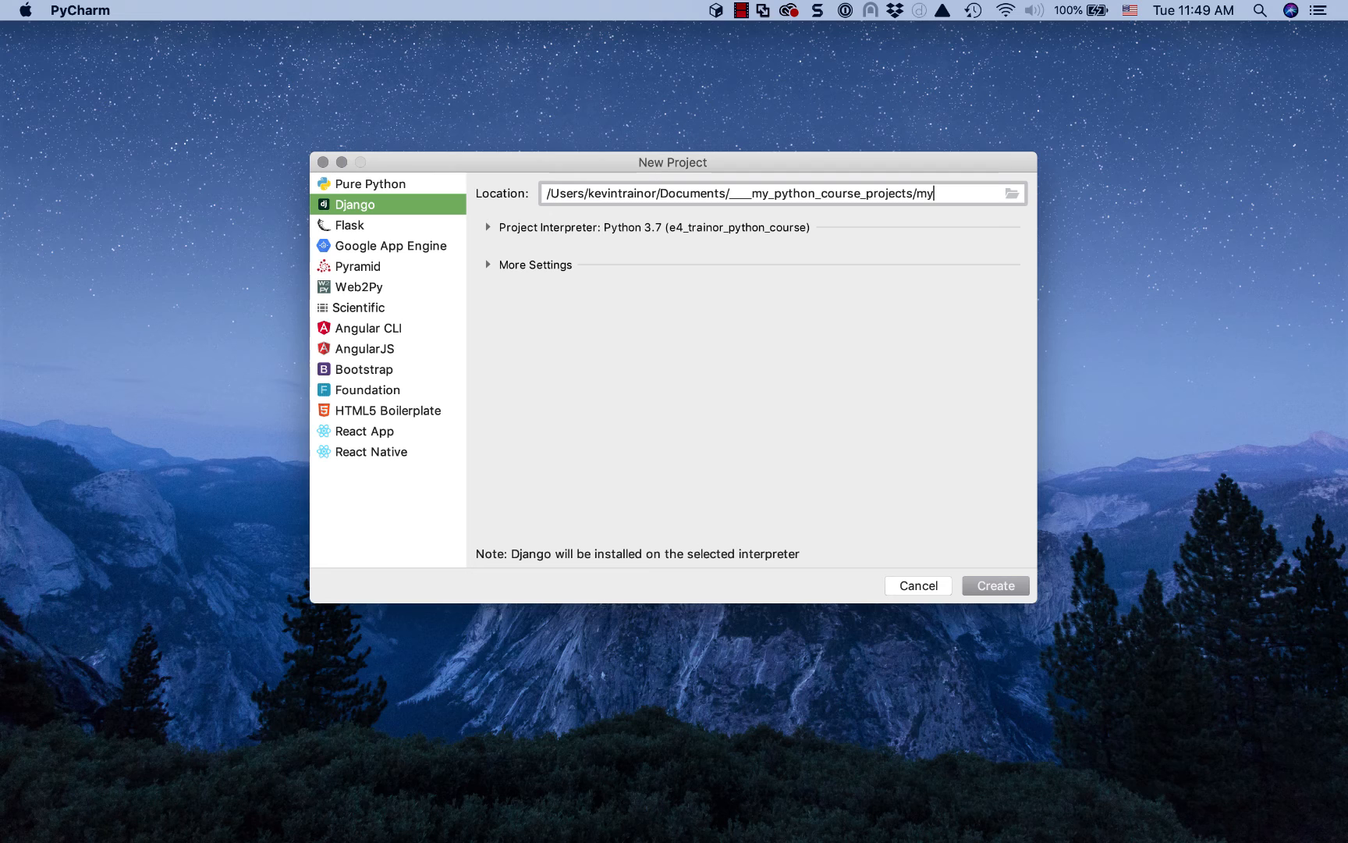
pyautogui.write('_next')
pyautogui.write('_djang')
pyautogui.write('o')
pyautogui.write('_proj')
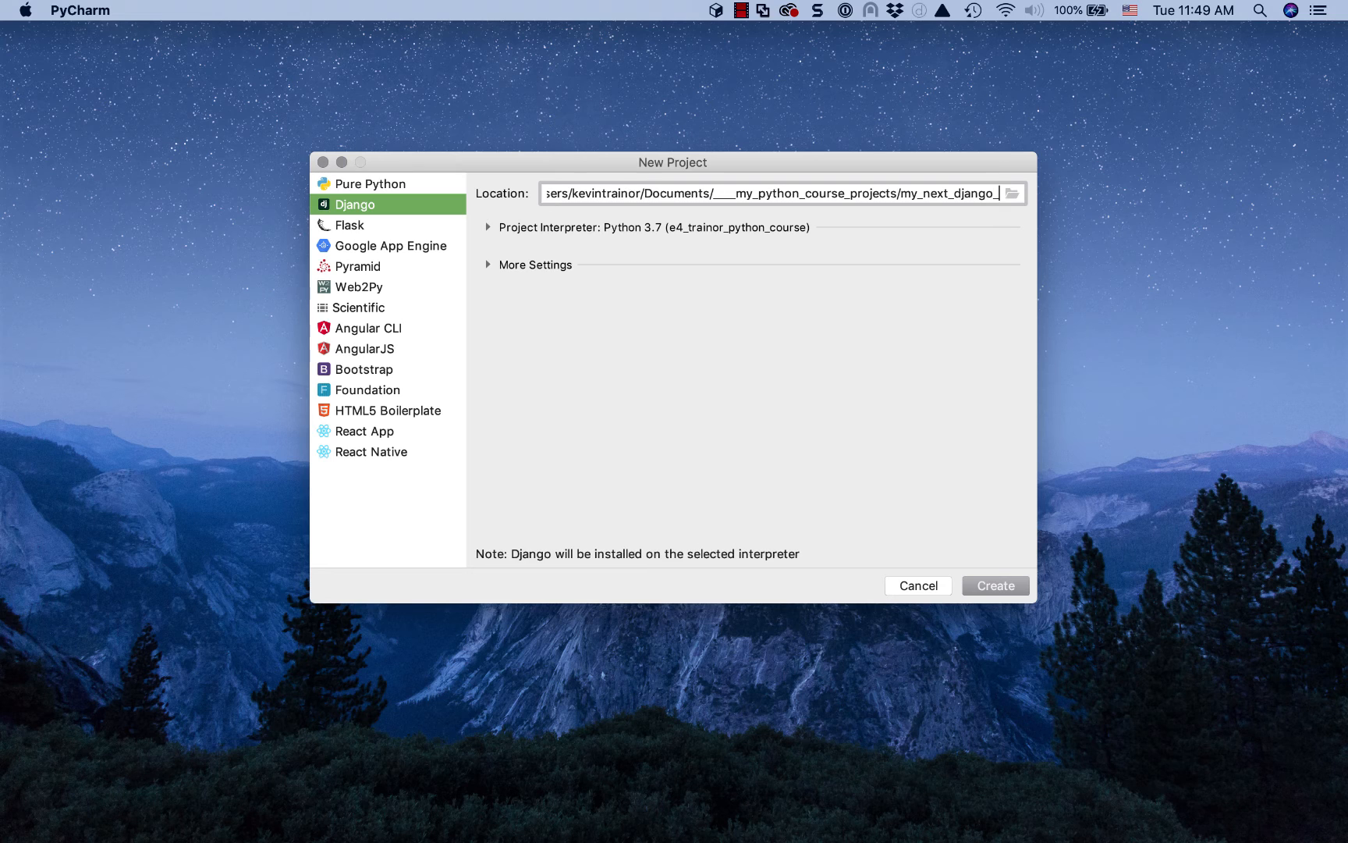
pyautogui.write('ect')
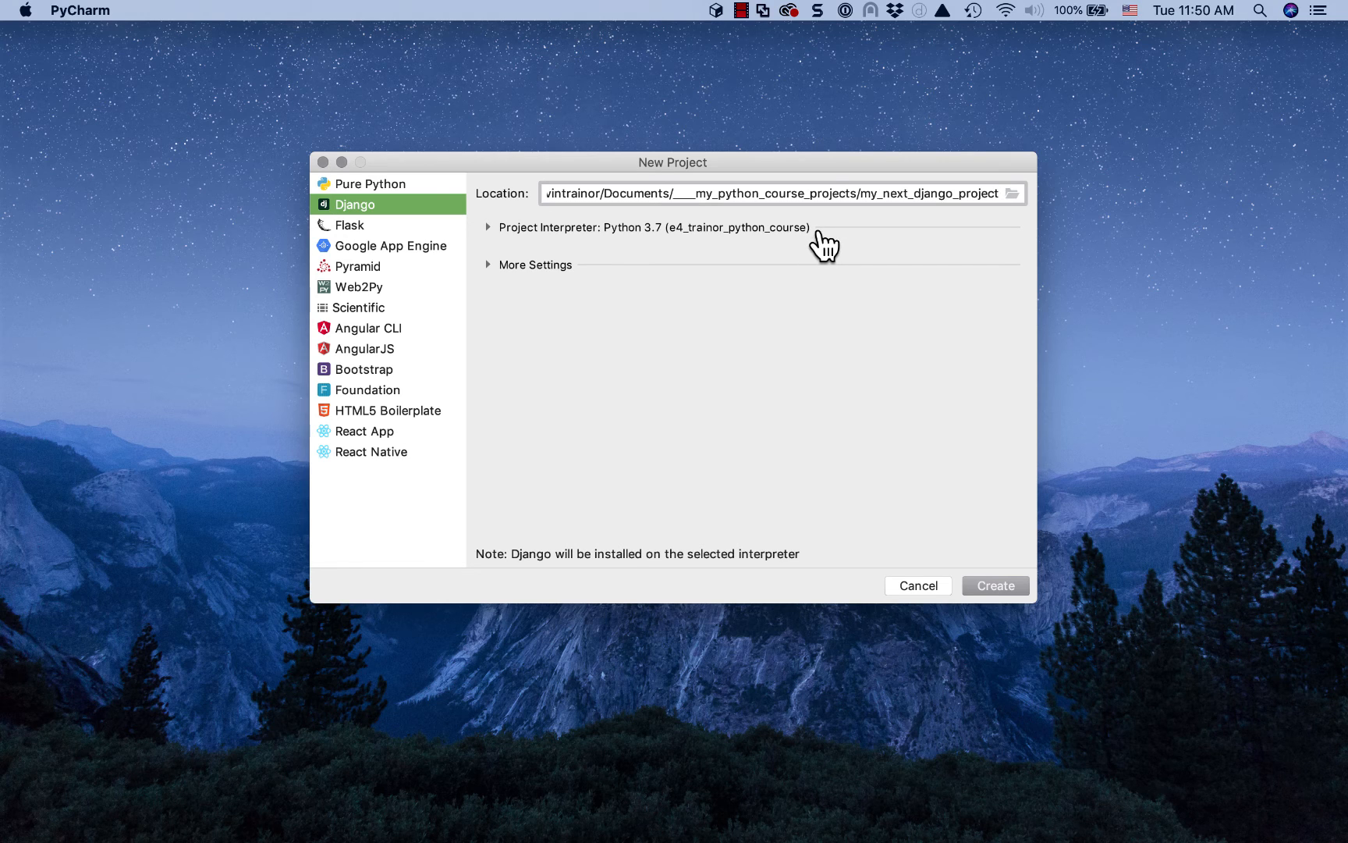
# Step: Start adding an existing Conda environment as the project interpreter and make it available to all projects
pyautogui.click(488, 227)
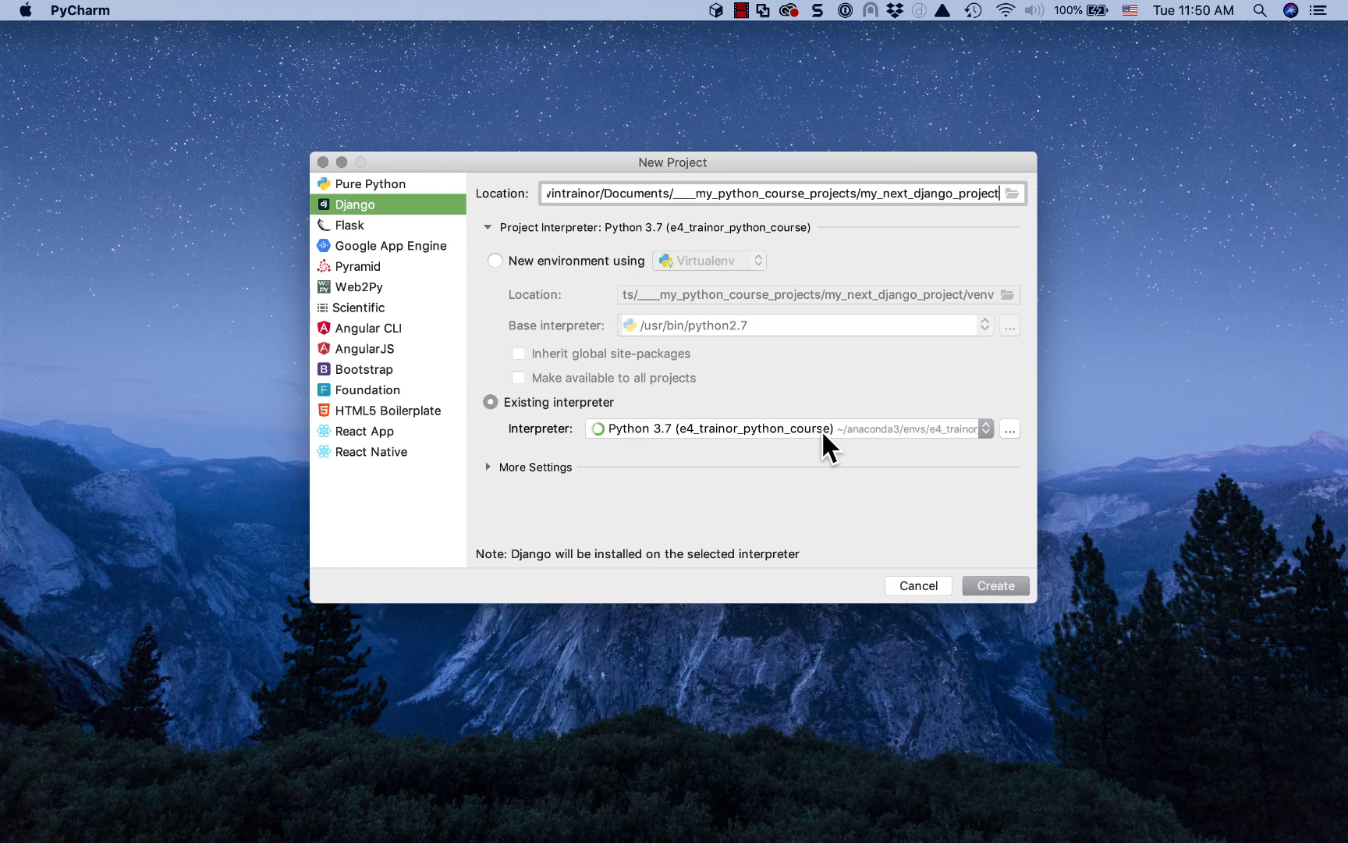
pyautogui.click(1009, 430)
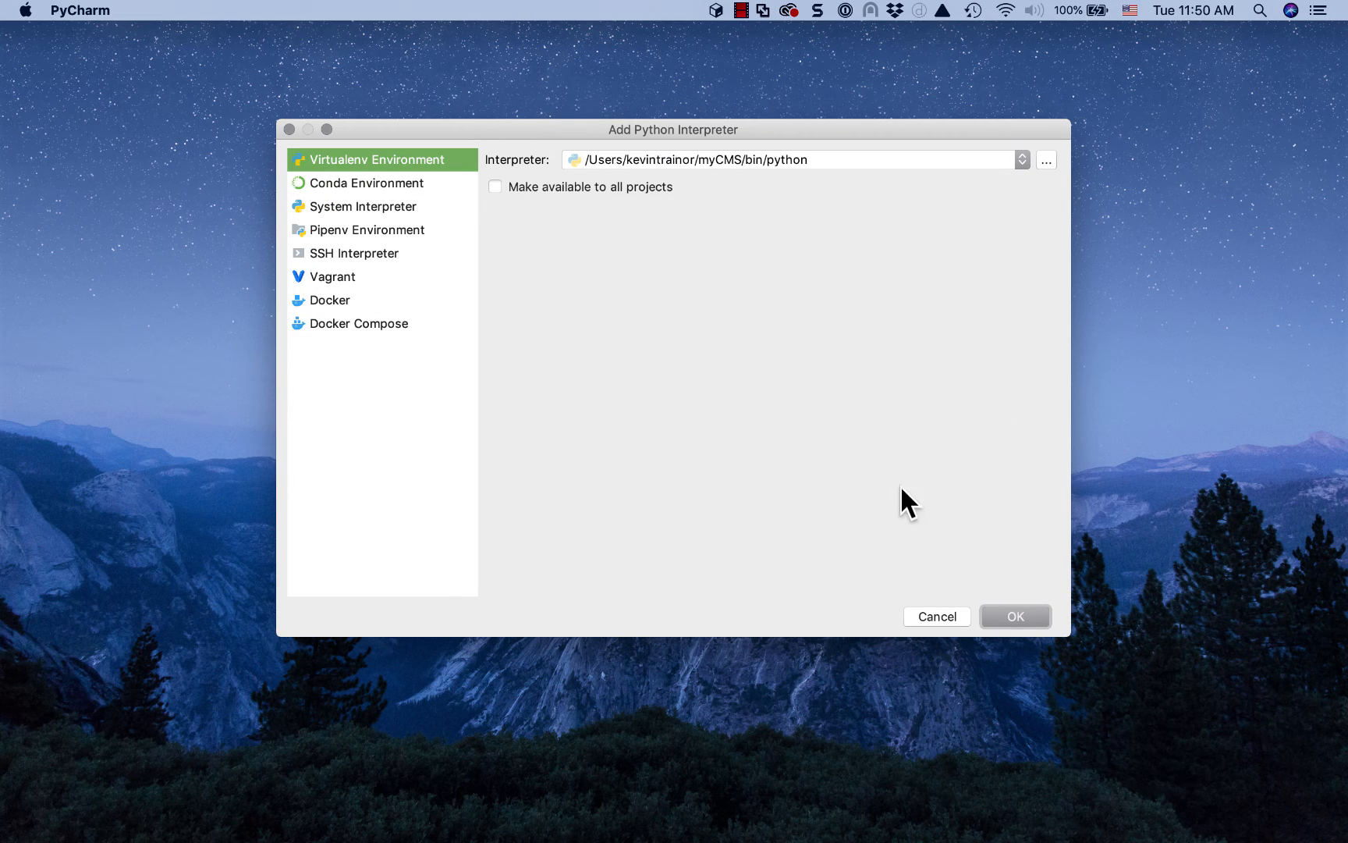
pyautogui.click(343, 183)
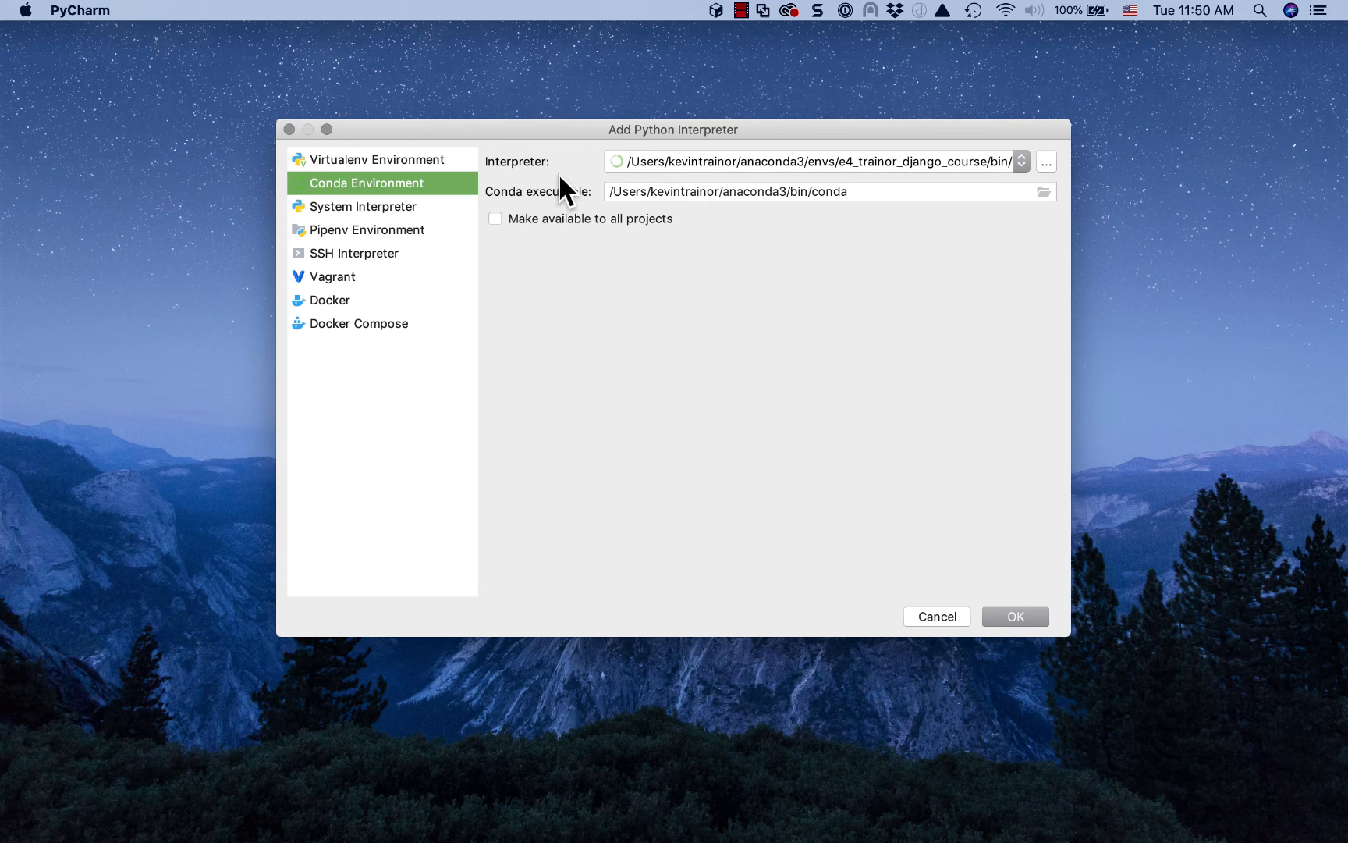
pyautogui.click(495, 218)
# Step: Browse for the interpreter in the home folder's anaconda3/envs directory, dismissing the Time Machine backup warning
pyautogui.click(1042, 162)
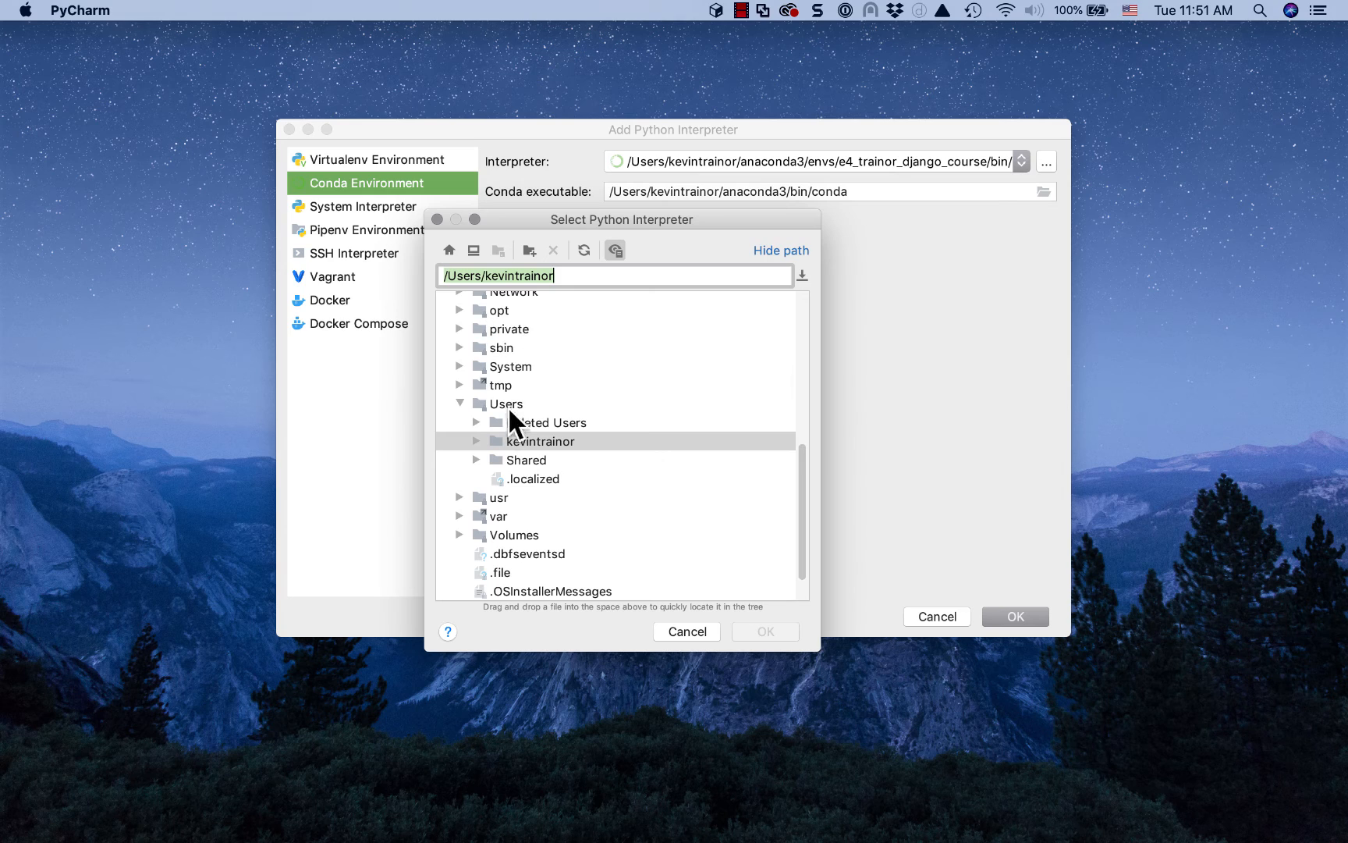
pyautogui.click(478, 441)
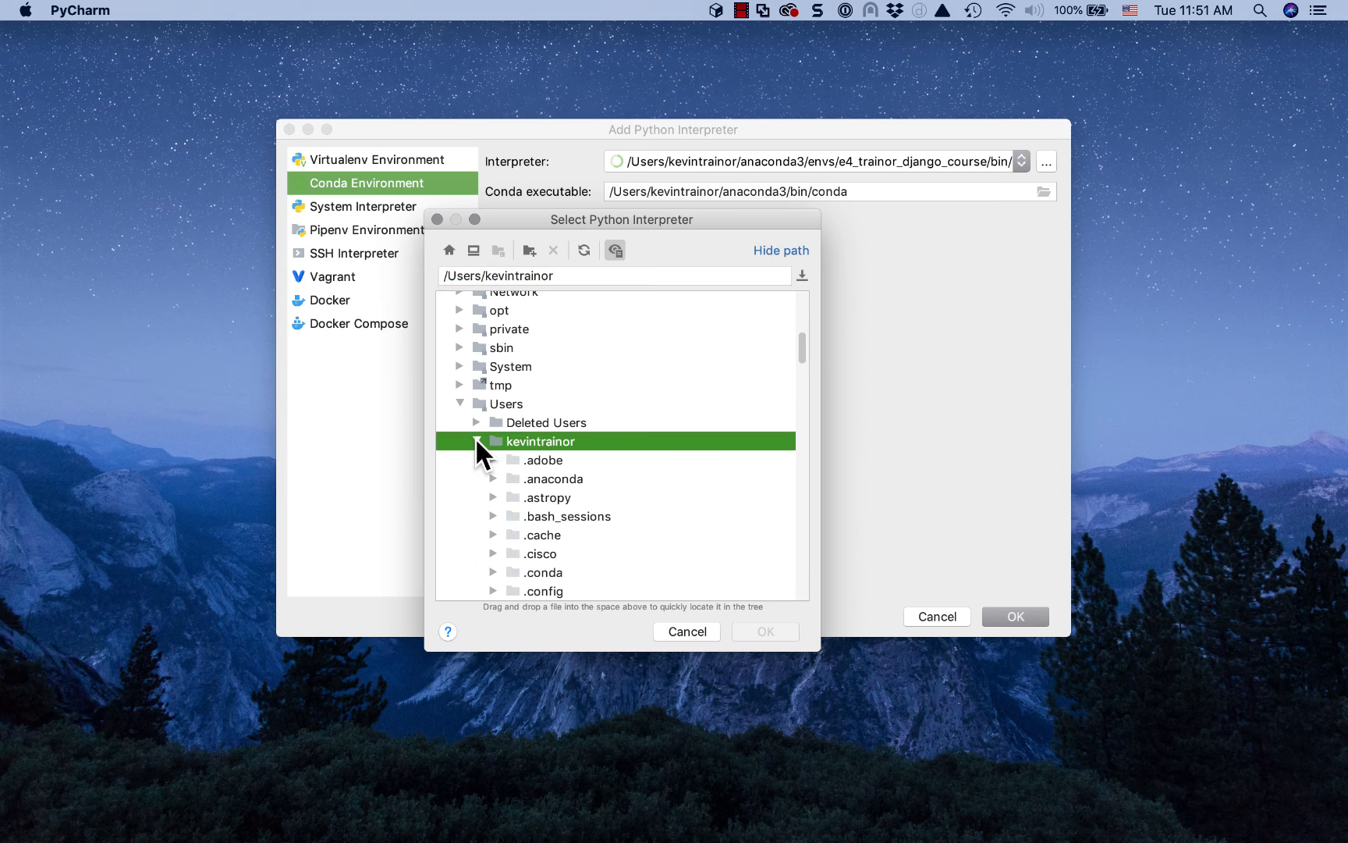
pyautogui.scroll(-1, 499, 488)
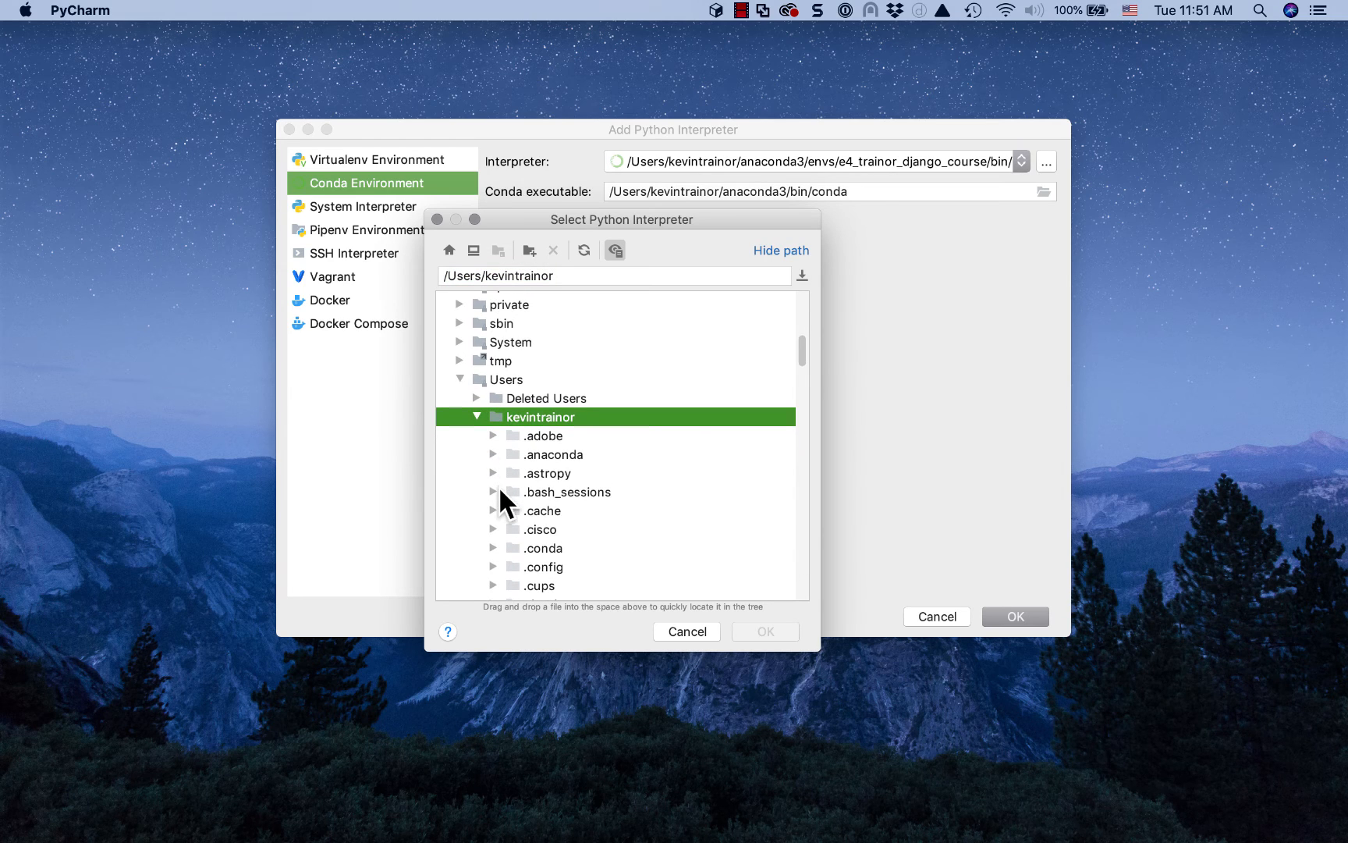
pyautogui.scroll(-5, 519, 485)
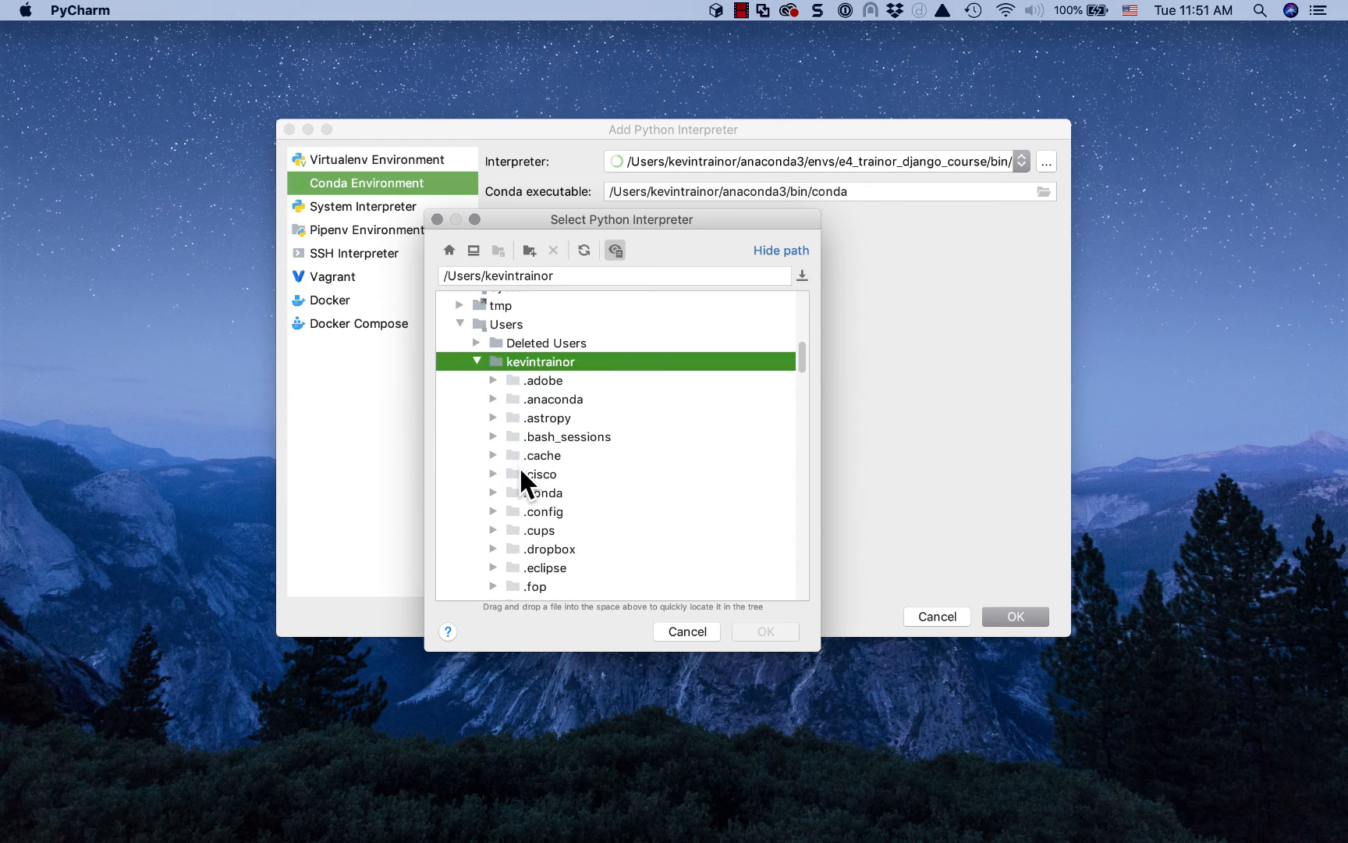
pyautogui.scroll(-15, 526, 467)
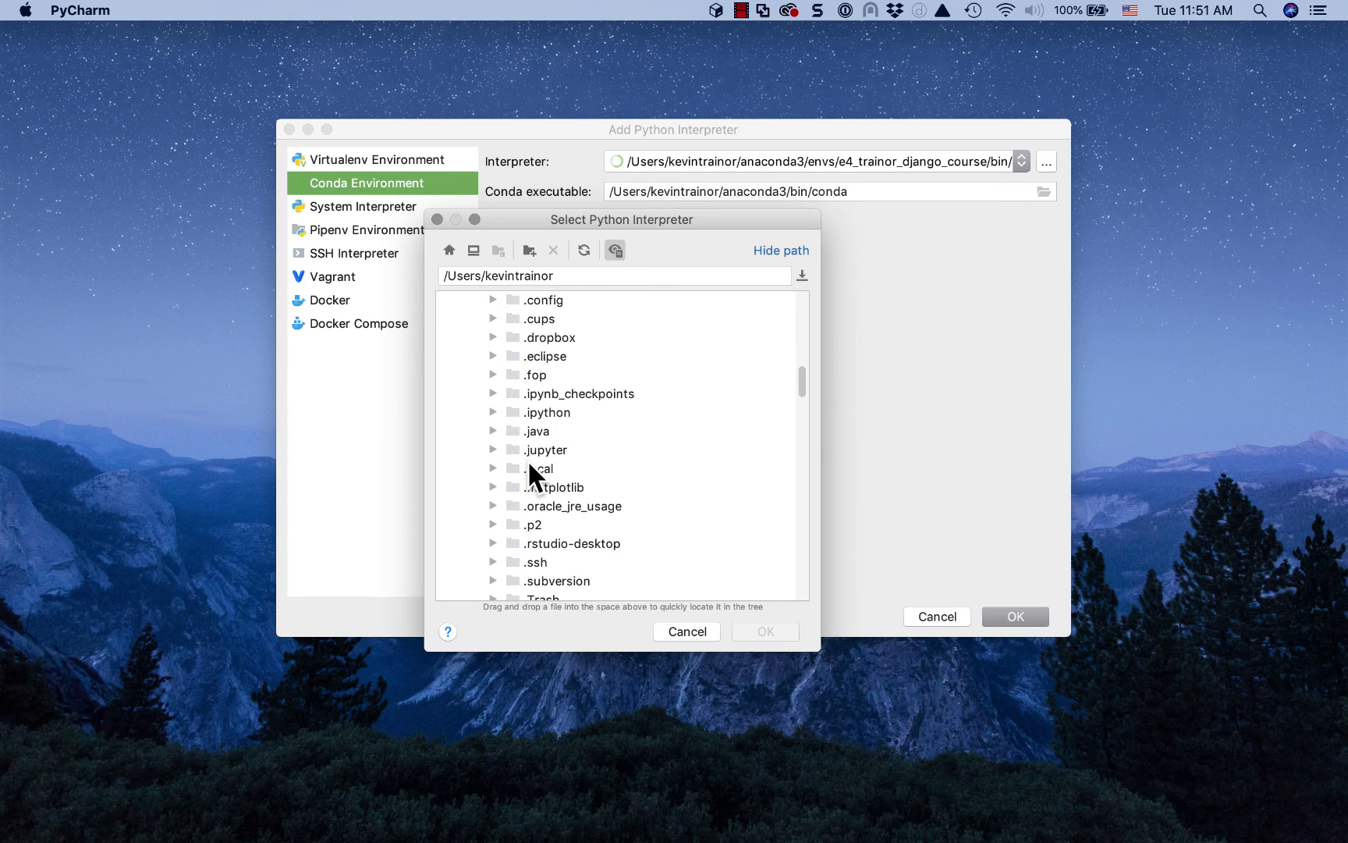
pyautogui.scroll(-1, 529, 468)
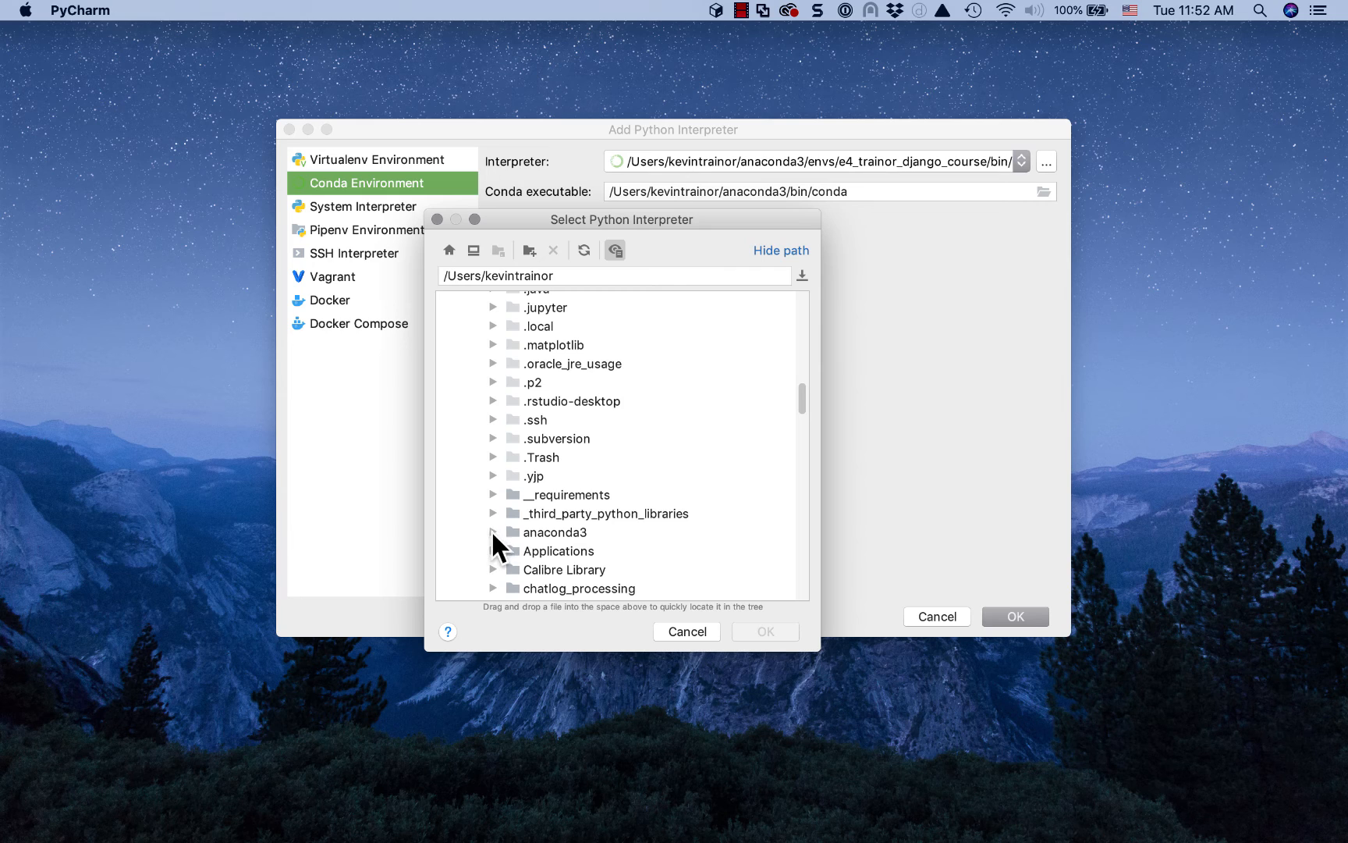
pyautogui.click(493, 532)
pyautogui.scroll(-6, 635, 456)
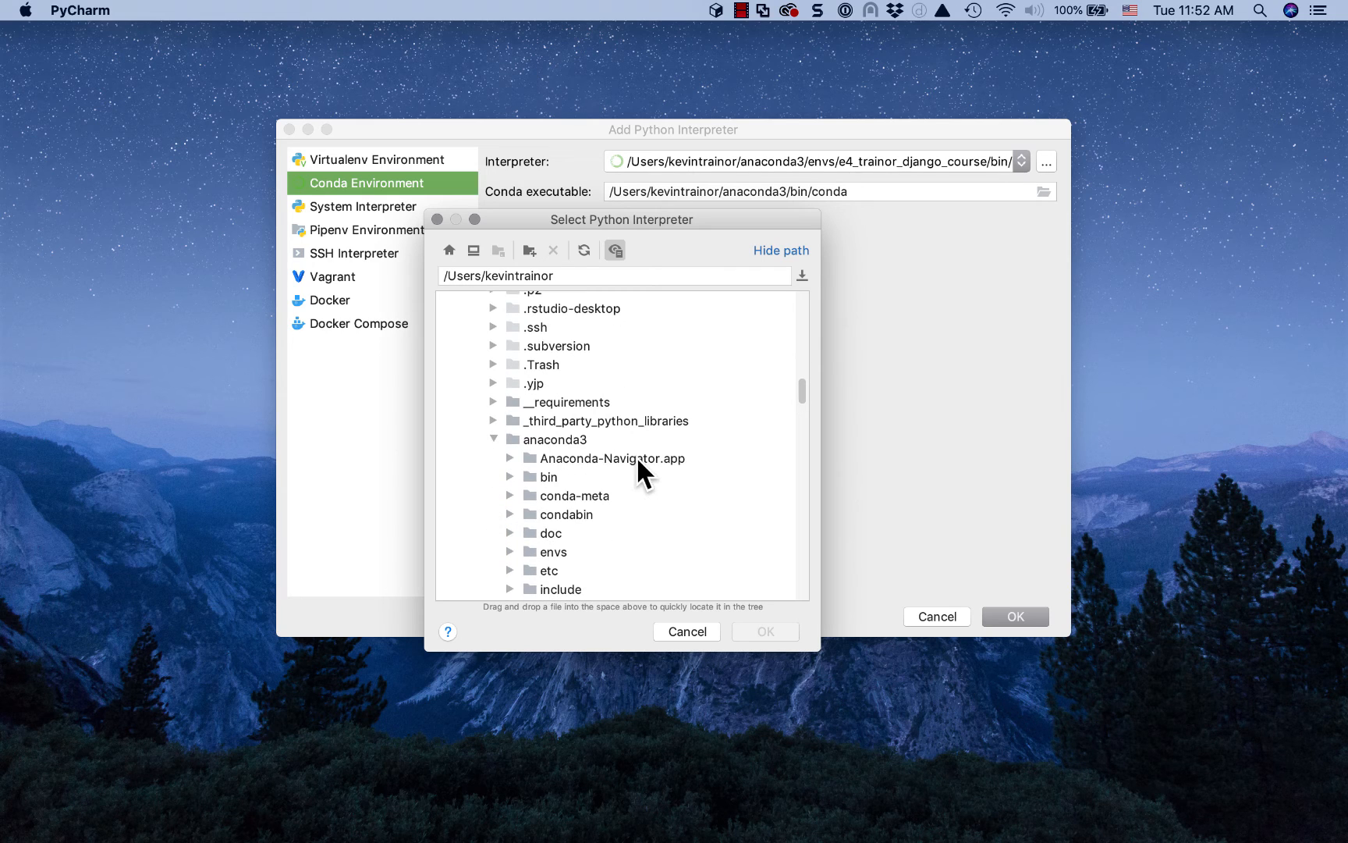
pyautogui.scroll(-5, 638, 456)
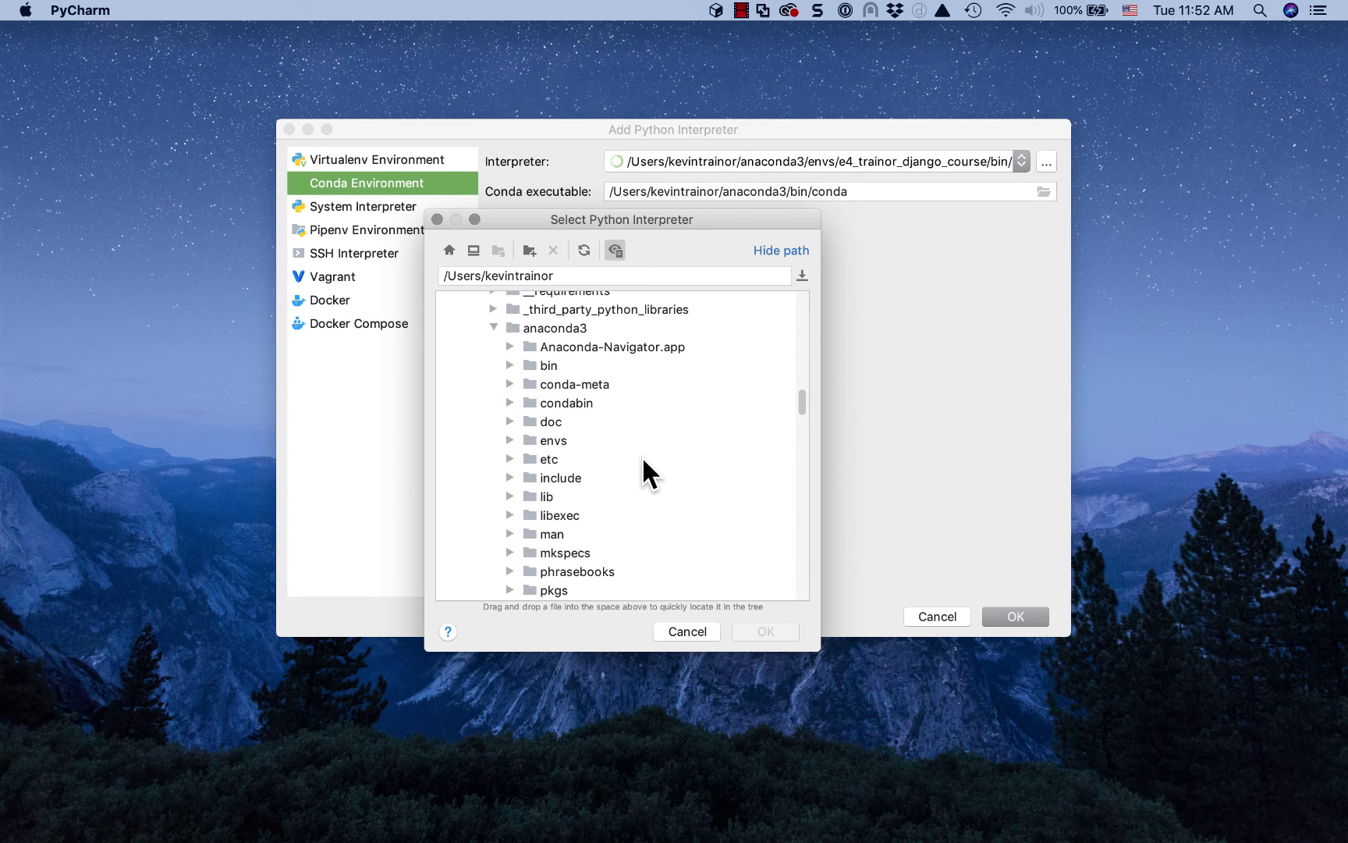
pyautogui.click(510, 440)
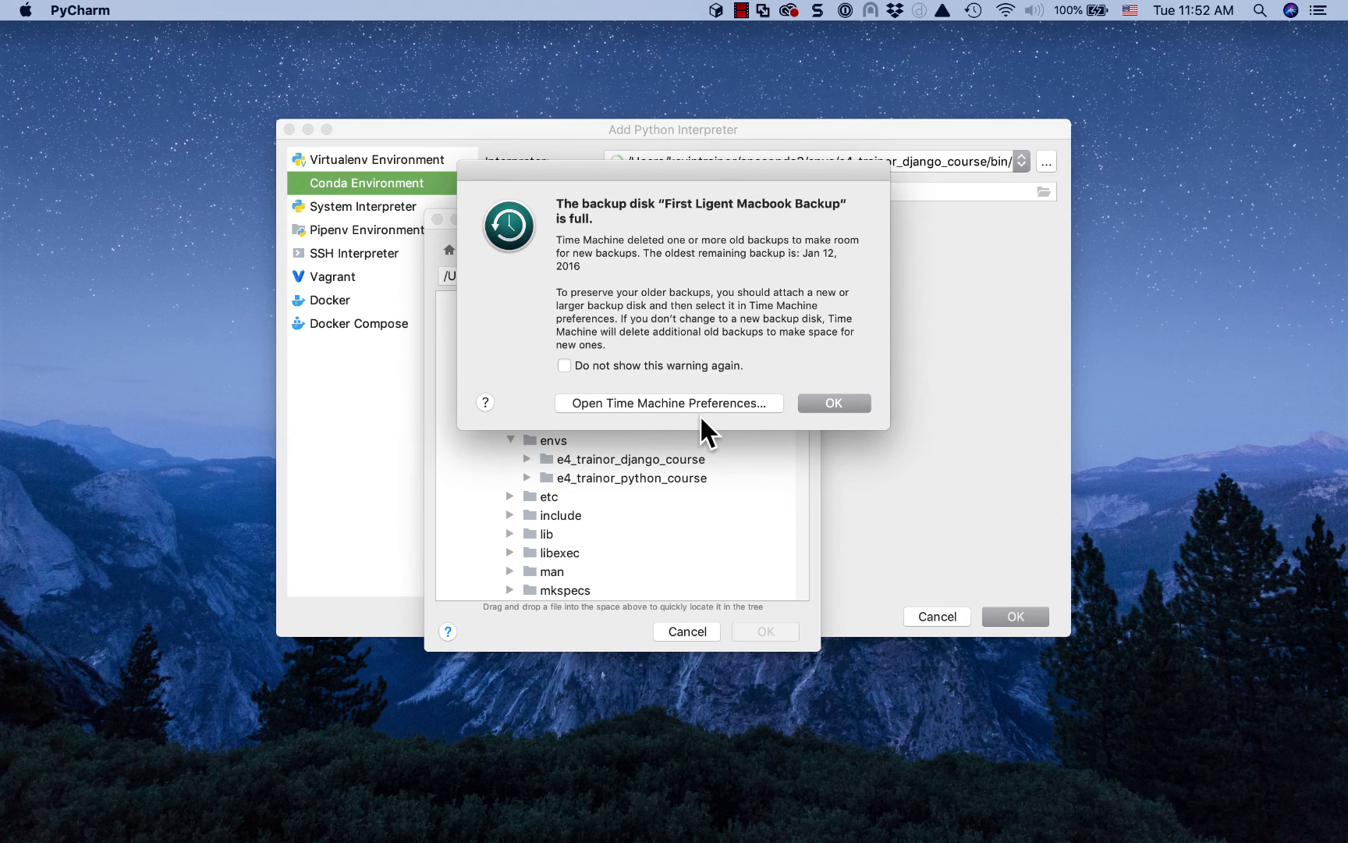
pyautogui.click(822, 398)
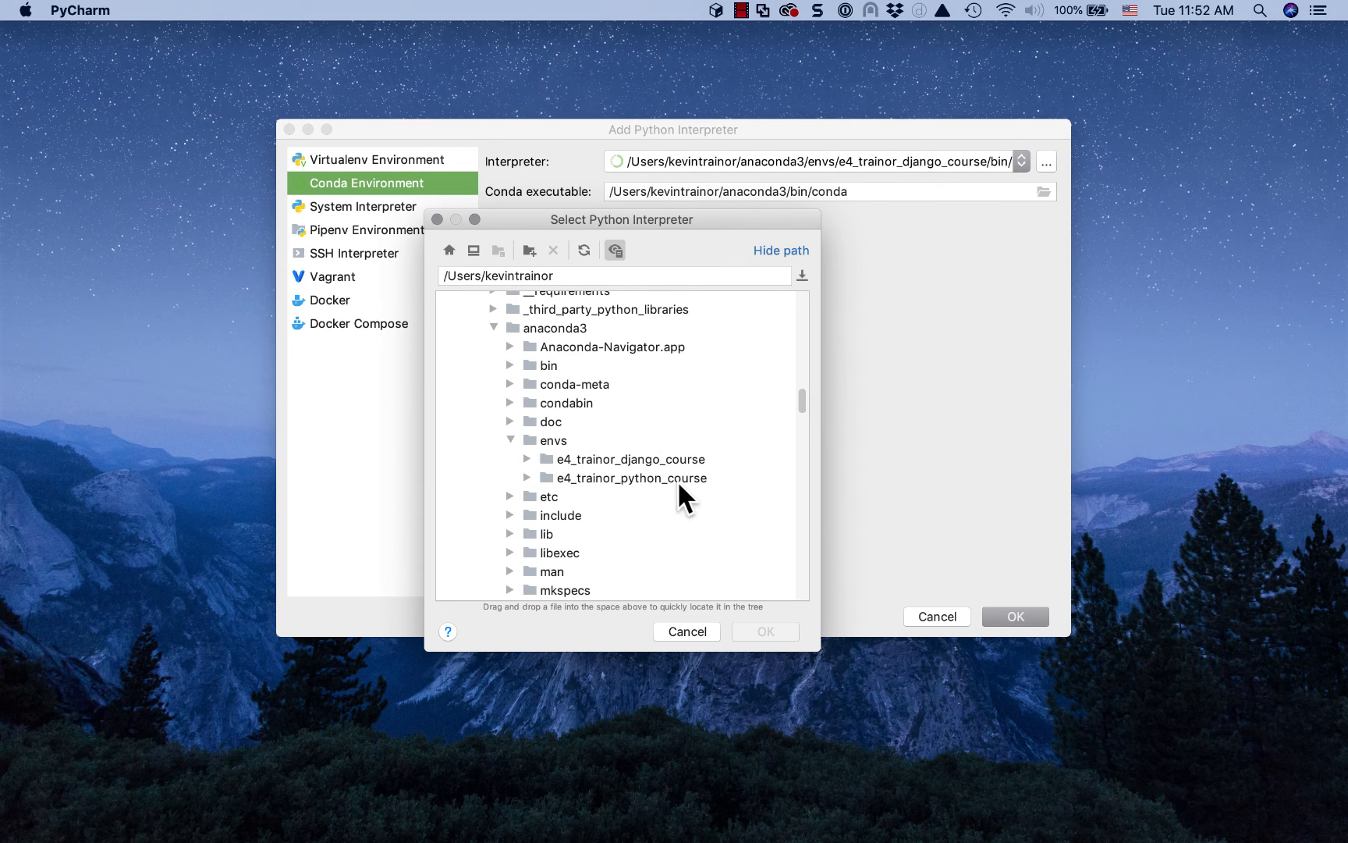
# Step: Choose bin/python from the Django course environment as the interpreter and create the Django project
pyautogui.click(526, 458)
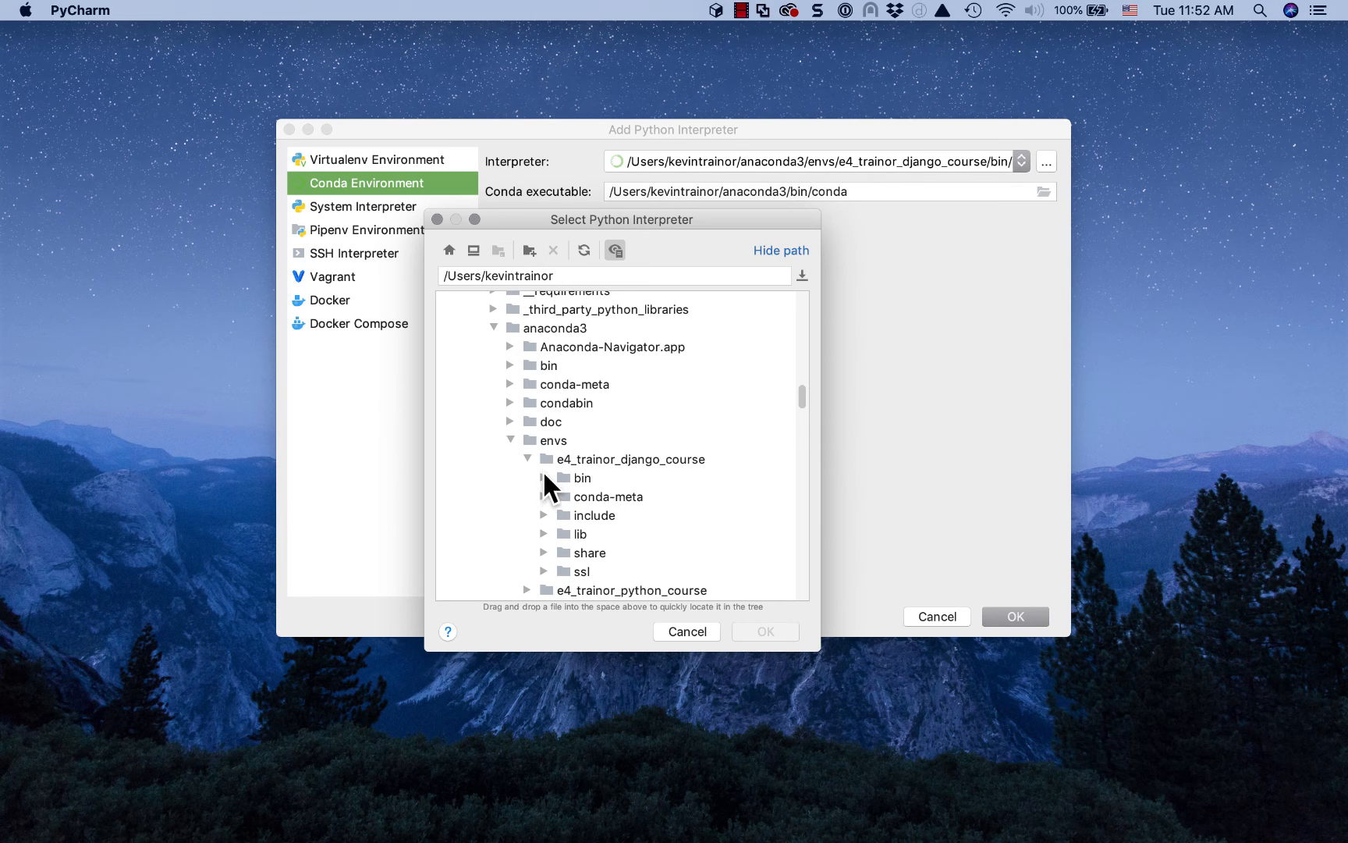
pyautogui.click(543, 474)
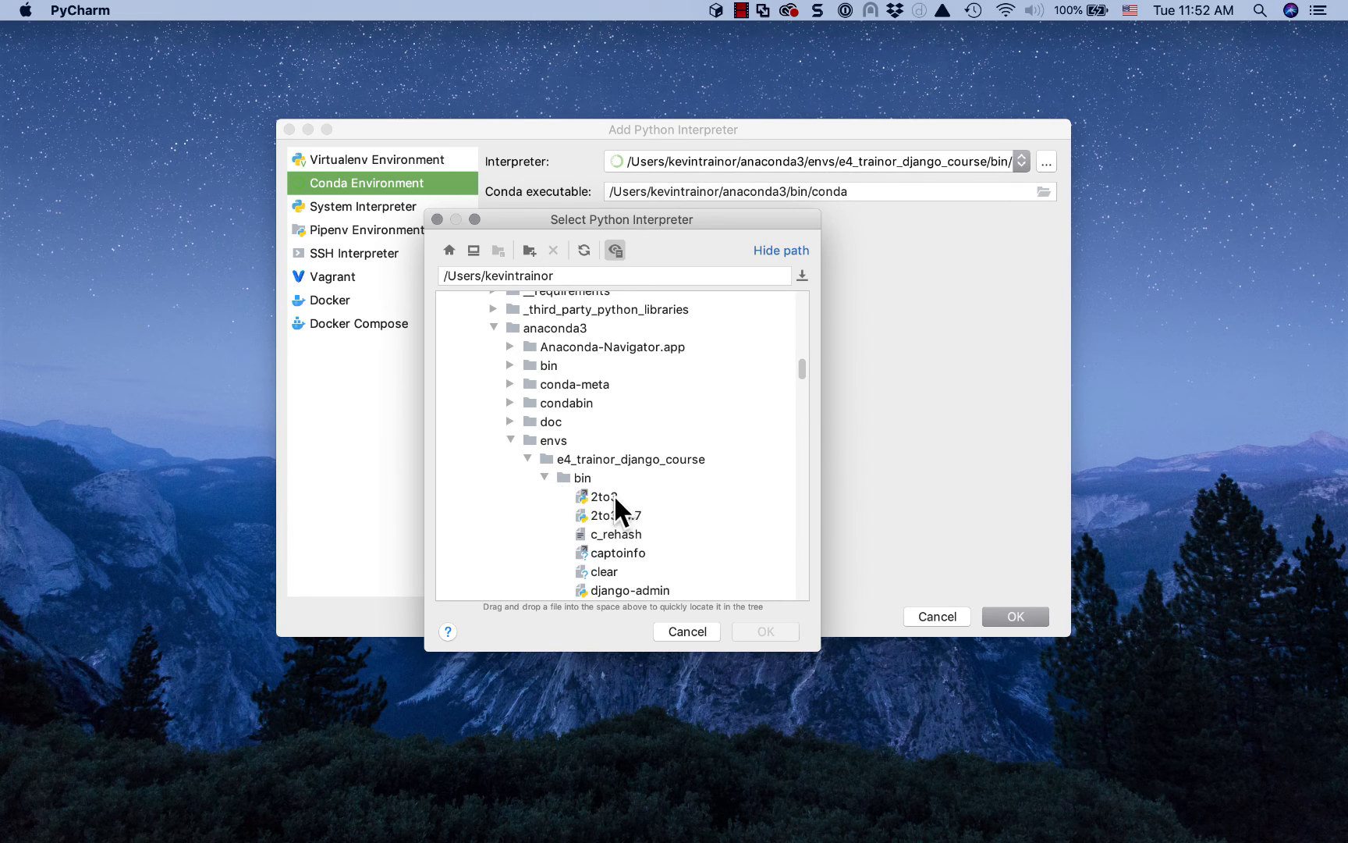
pyautogui.scroll(-2, 613, 500)
pyautogui.scroll(-5, 613, 511)
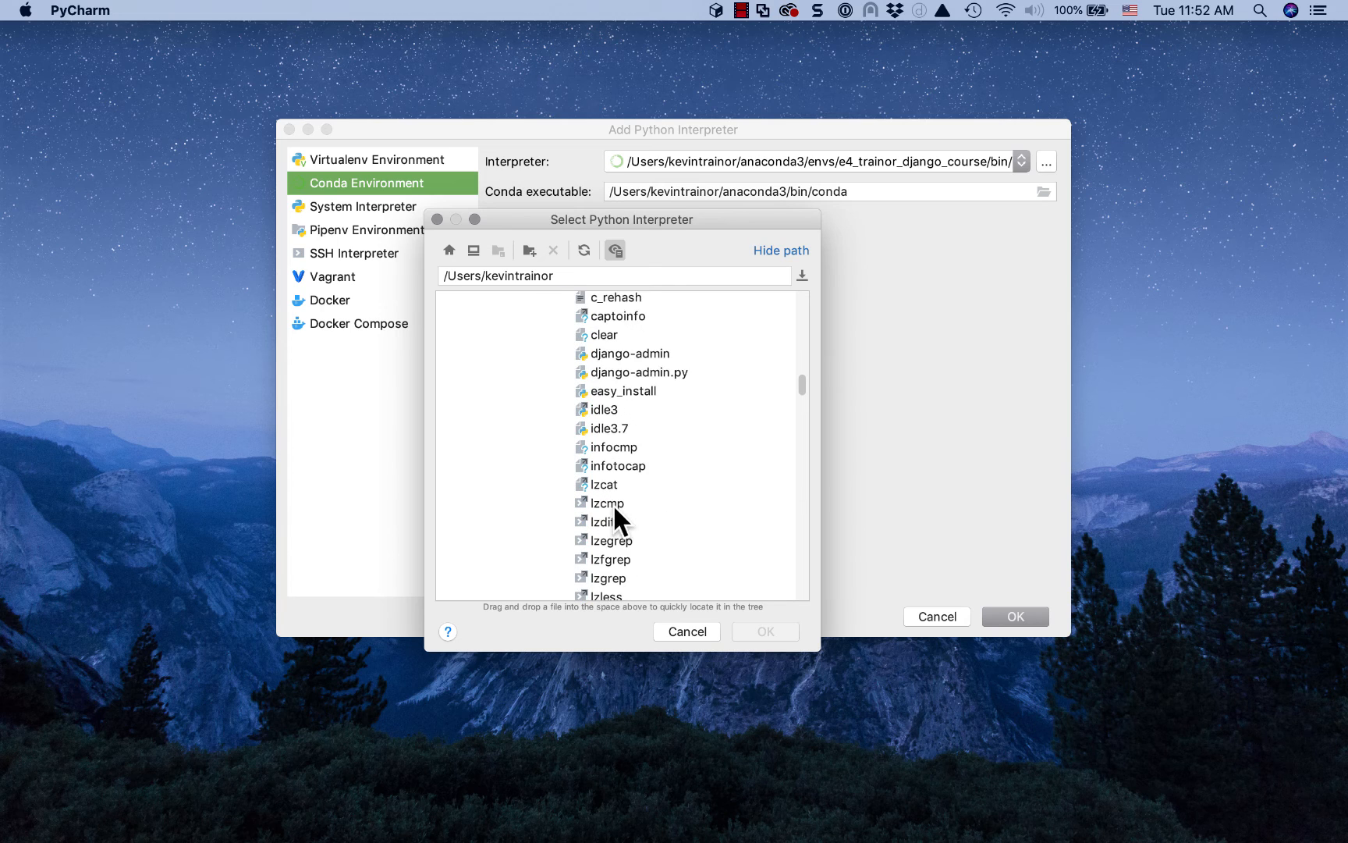
pyautogui.scroll(-3, 615, 503)
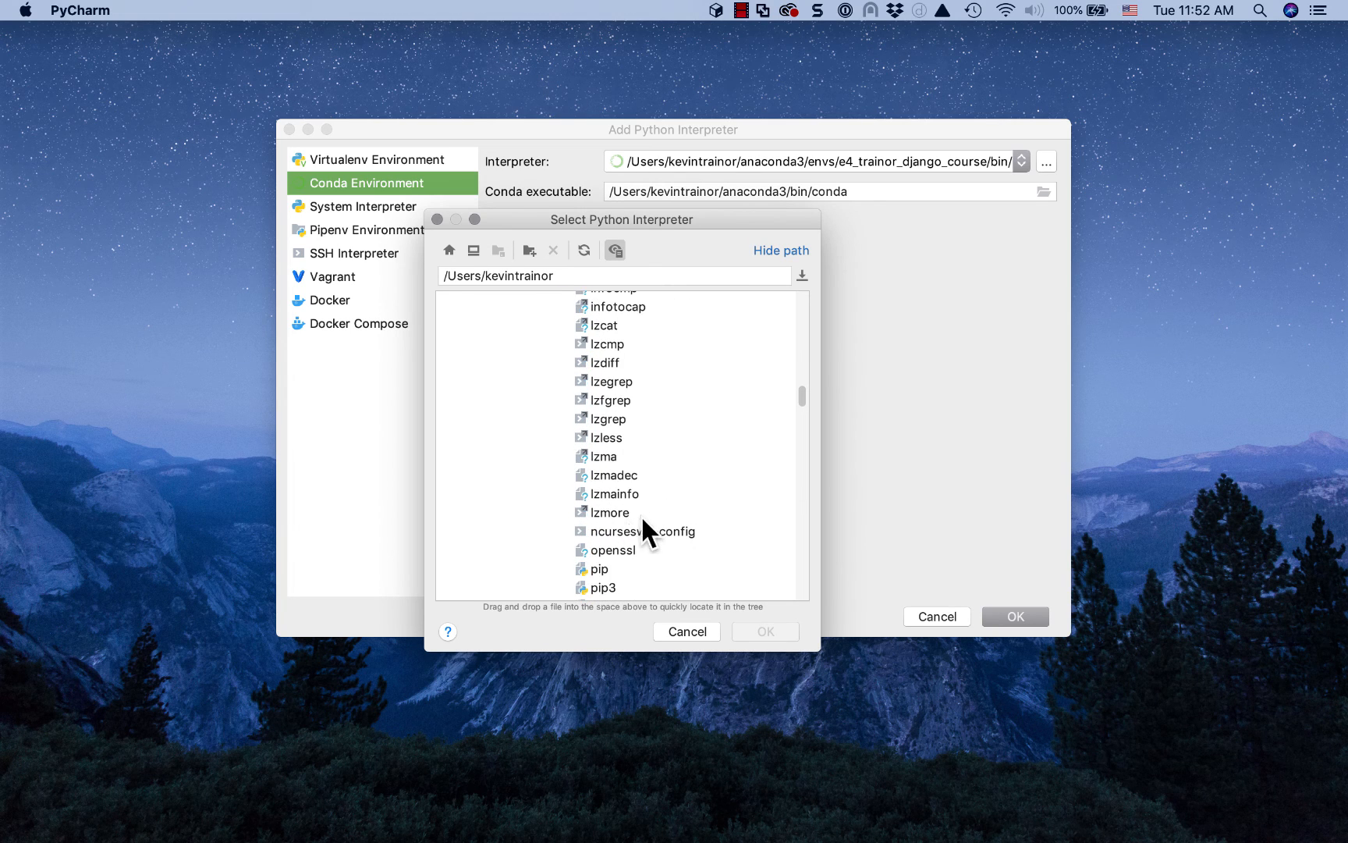
pyautogui.scroll(-3, 645, 515)
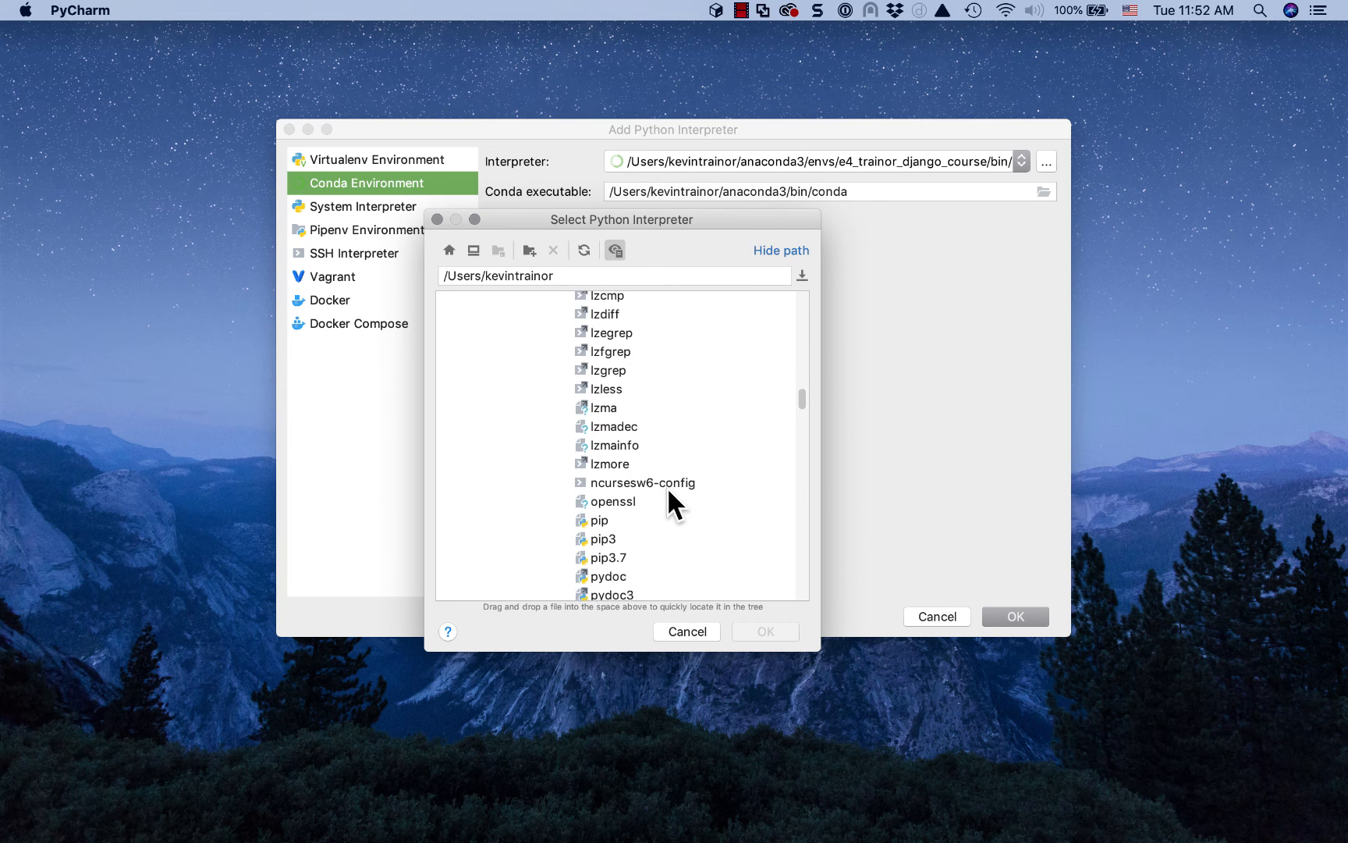
pyautogui.scroll(-2, 667, 500)
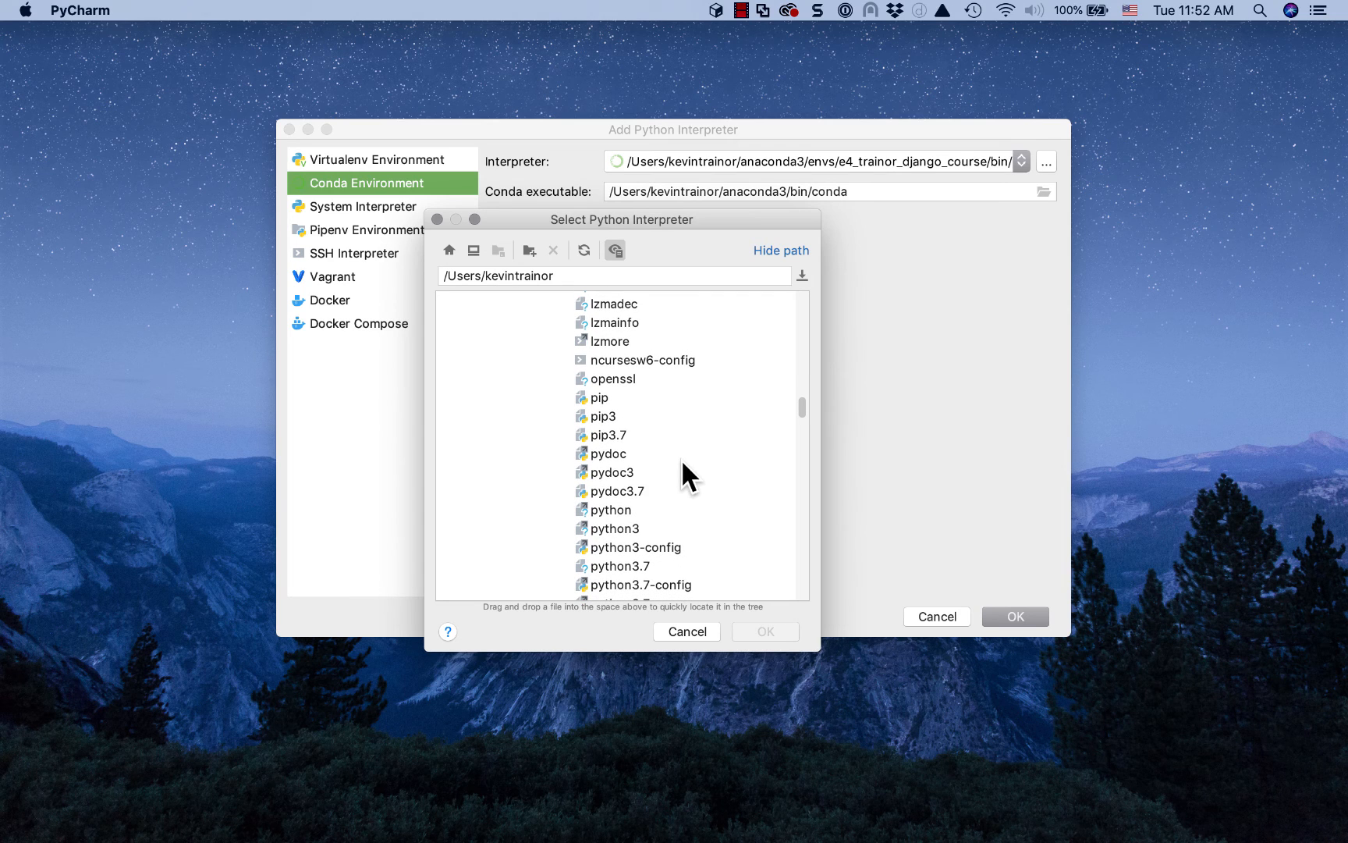
pyautogui.click(608, 509)
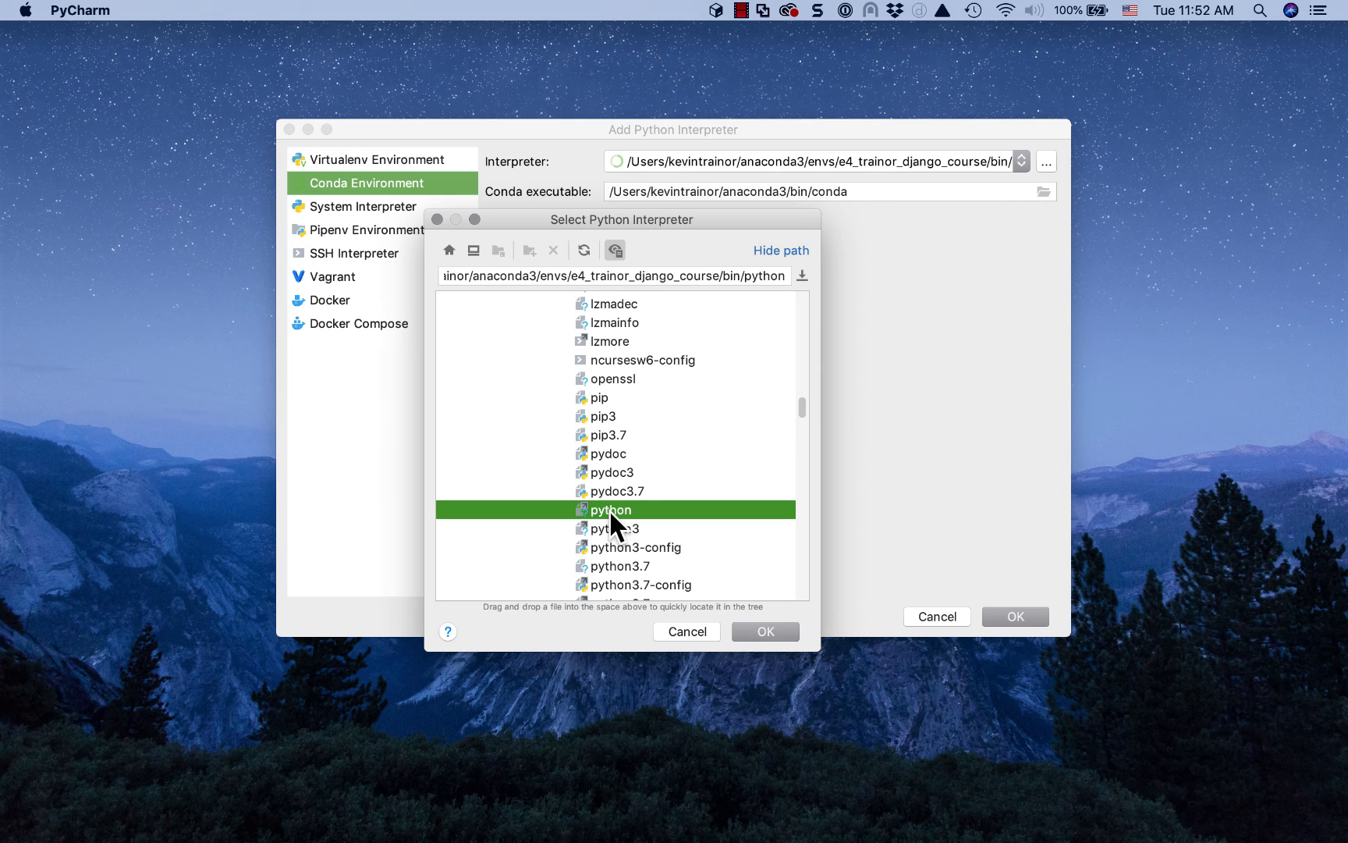
pyautogui.click(764, 627)
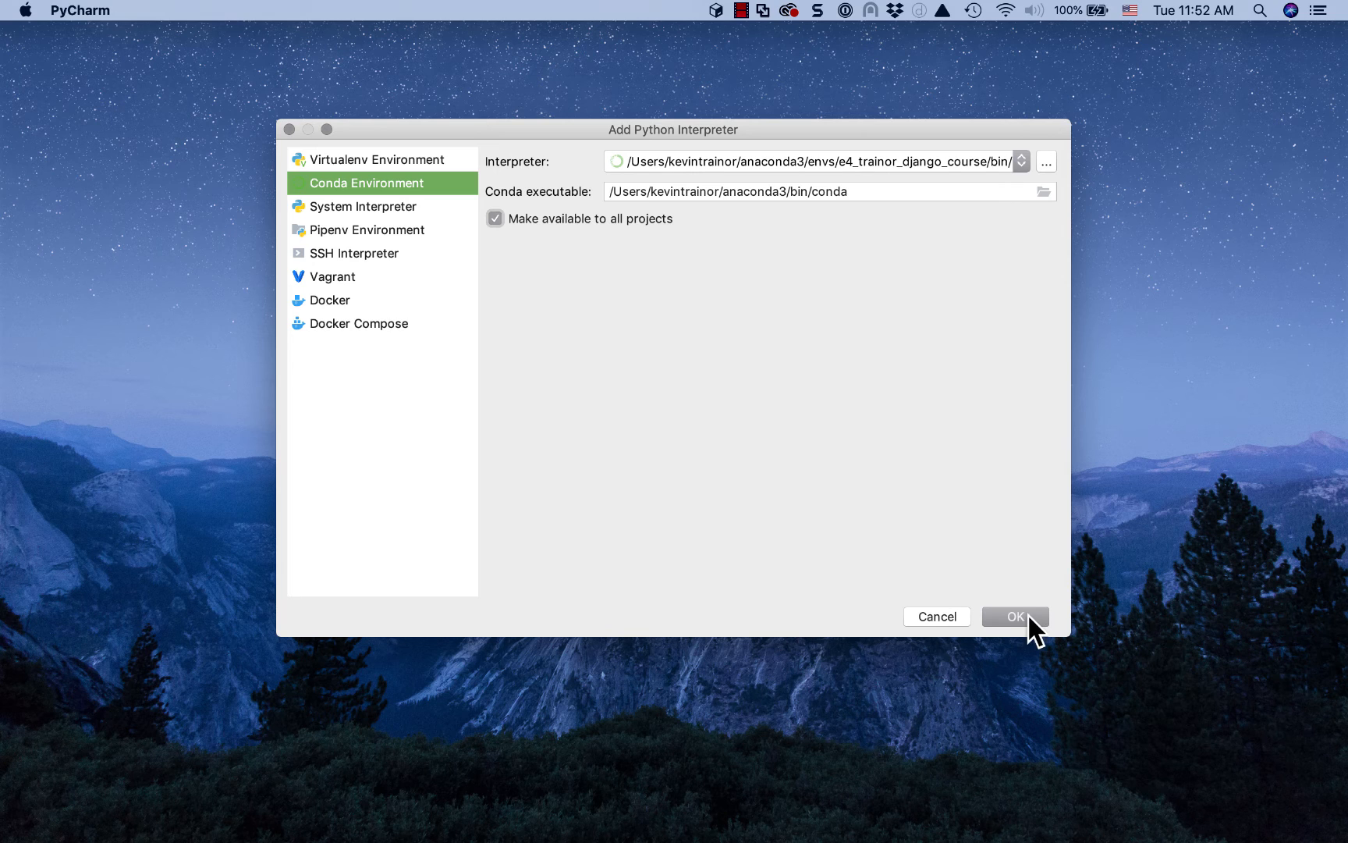
pyautogui.click(1032, 613)
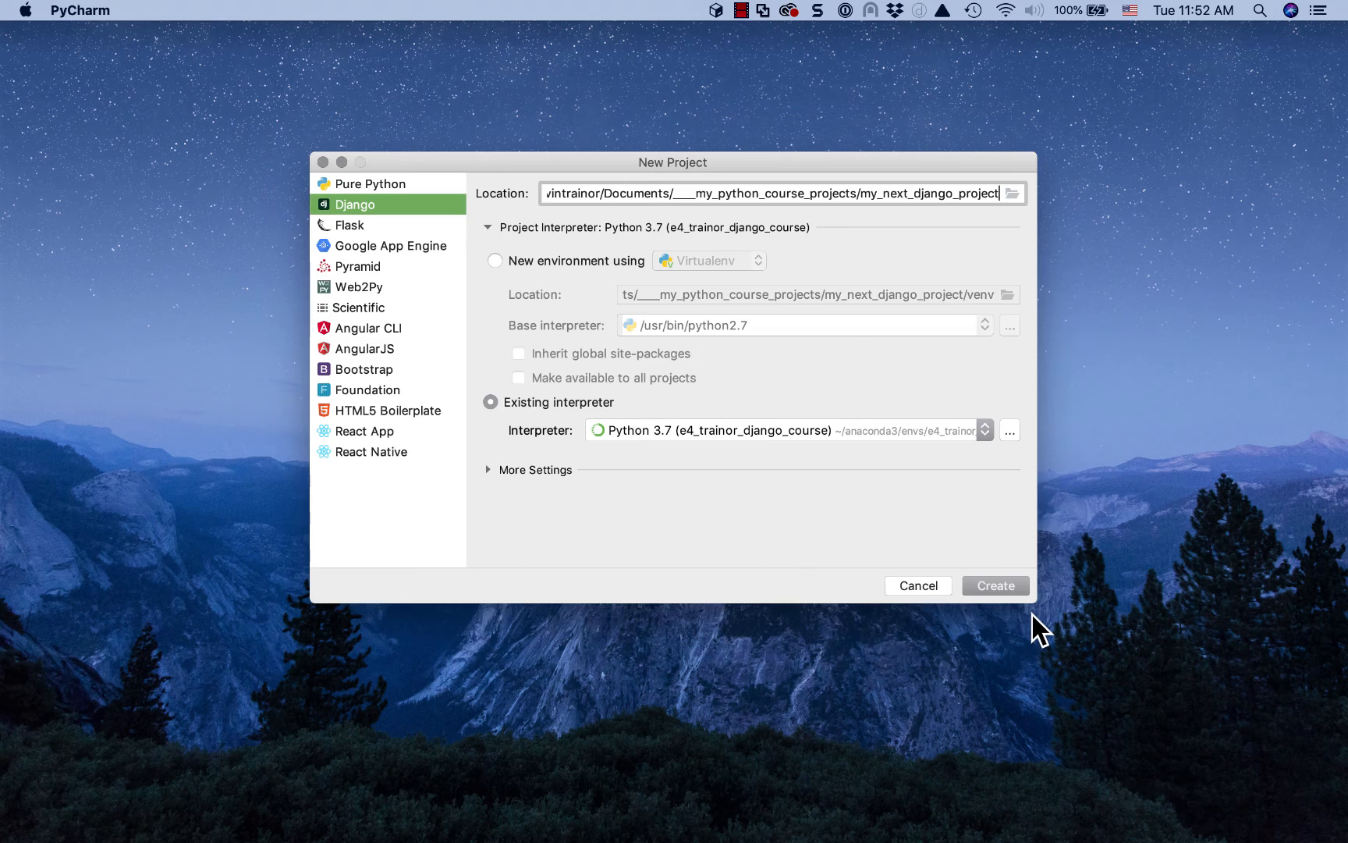
pyautogui.click(995, 586)
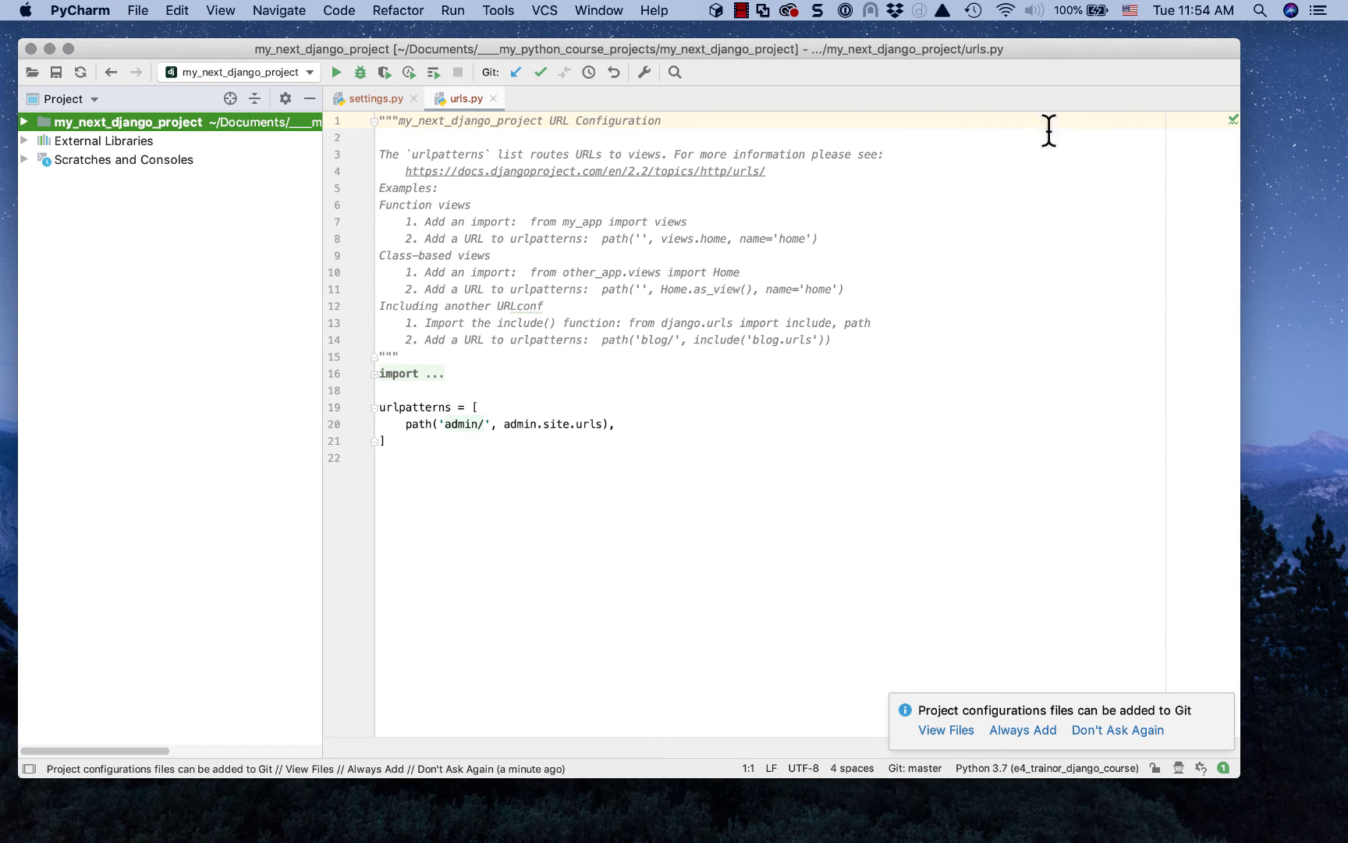
# Step: Open the preferences and review the packages of my_next_django_project's interpreter
pyautogui.click(77, 9)
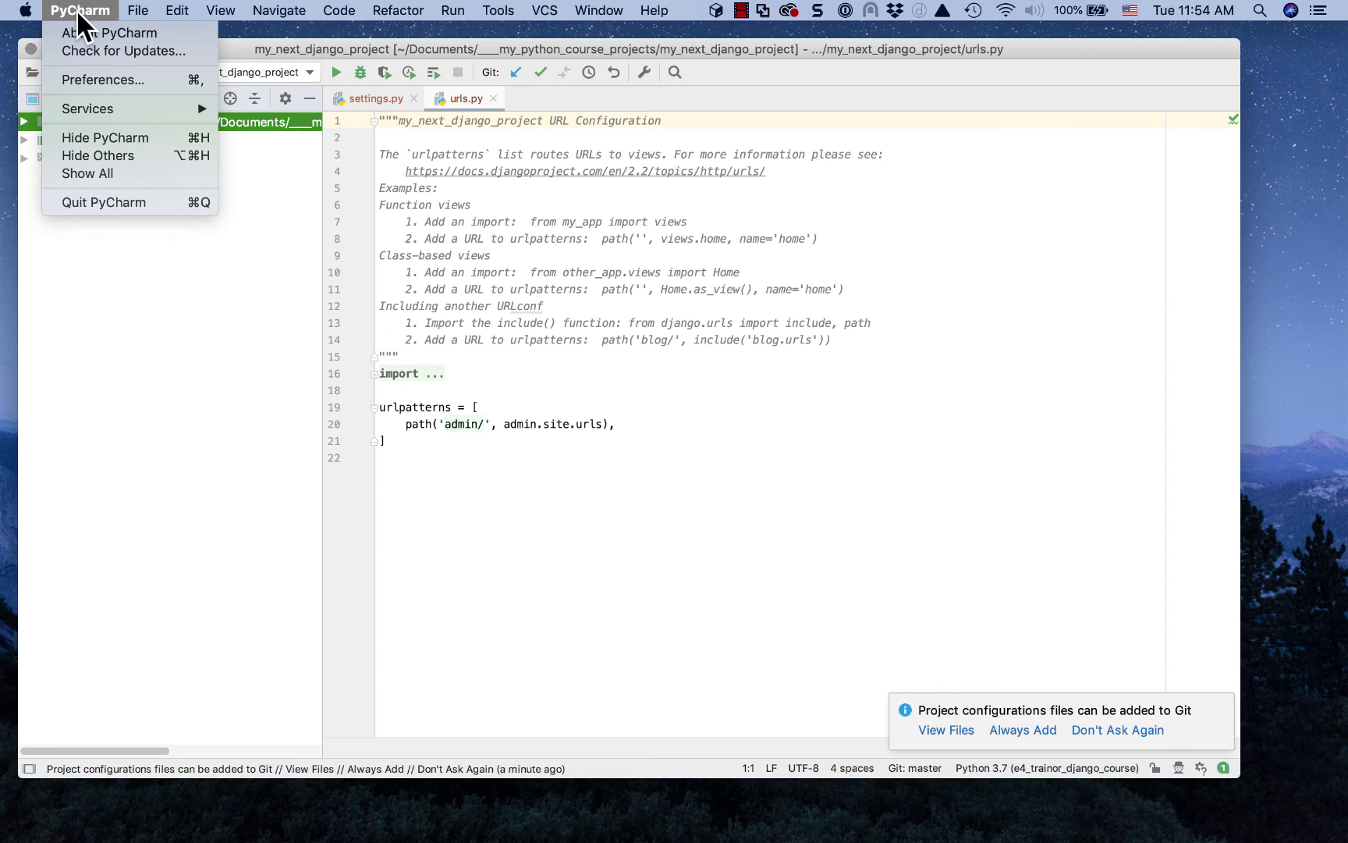
pyautogui.click(86, 78)
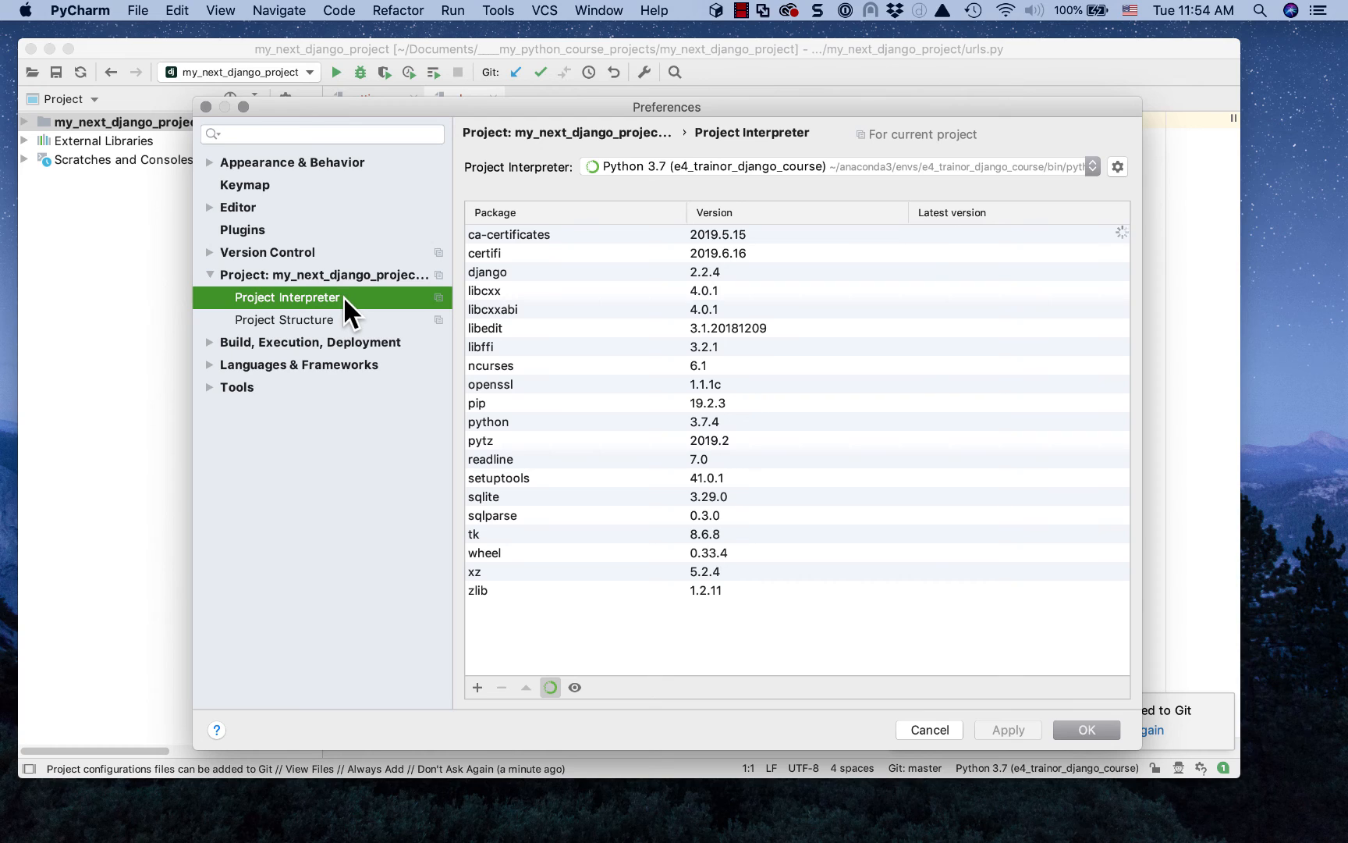
pyautogui.click(250, 200)
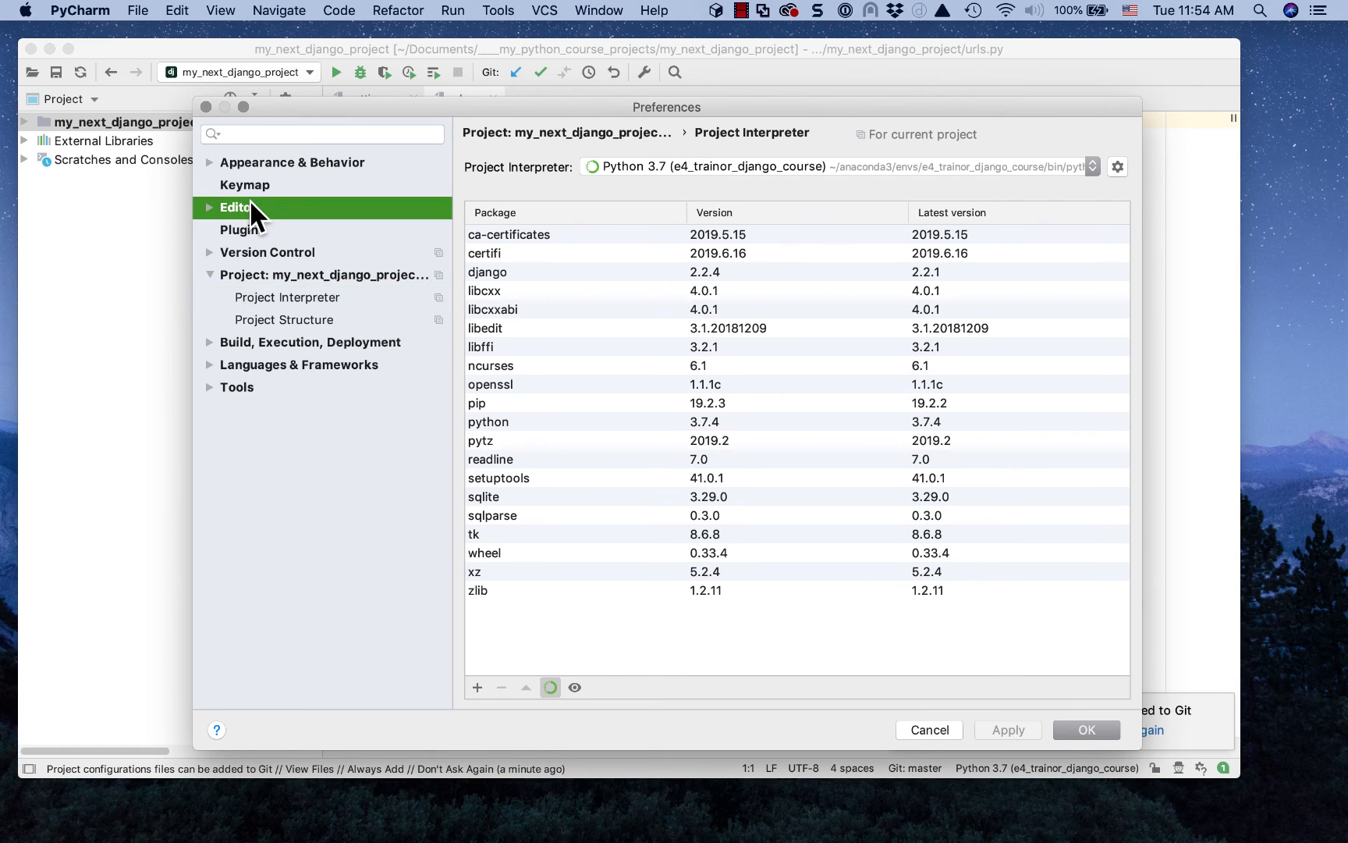
pyautogui.click(210, 273)
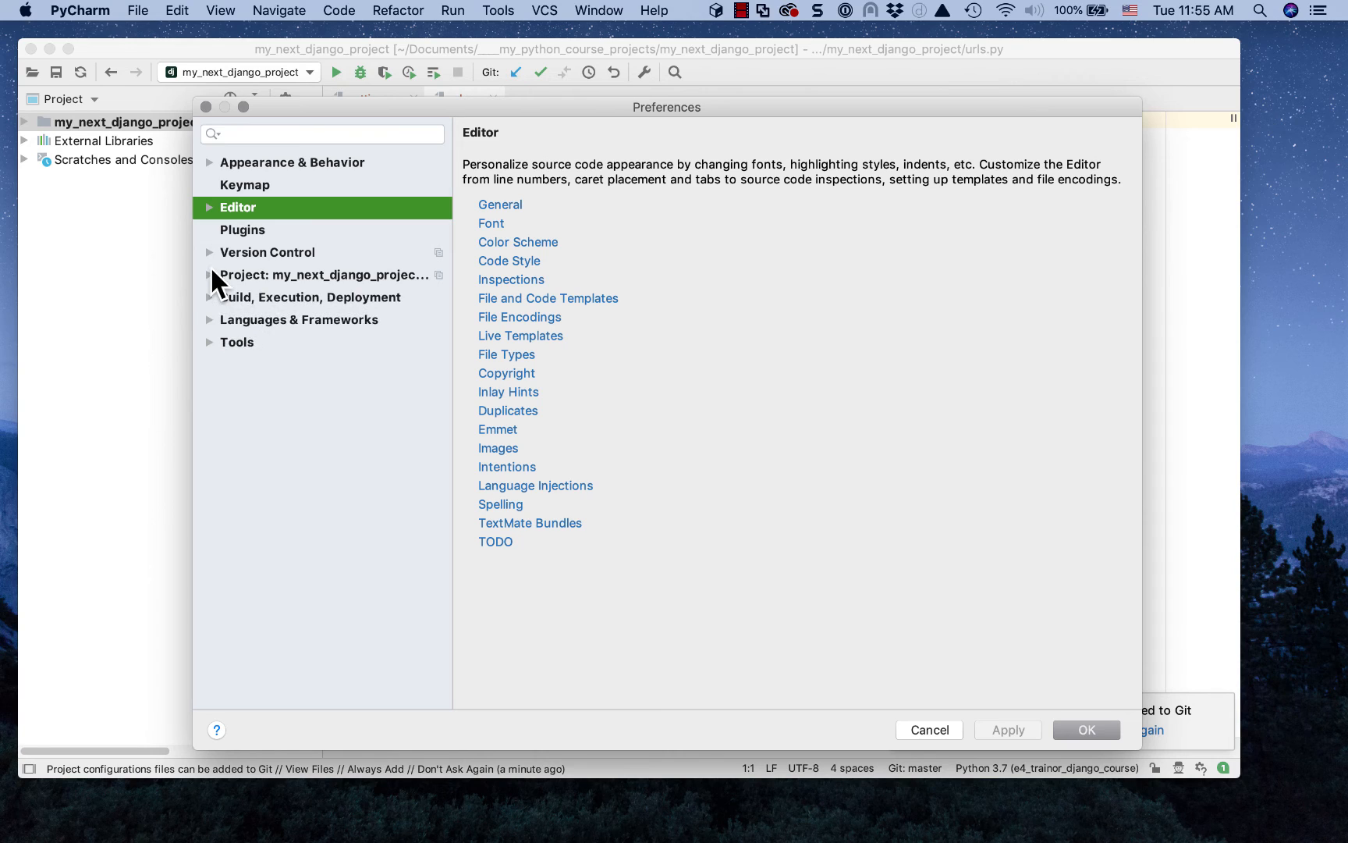
pyautogui.click(210, 273)
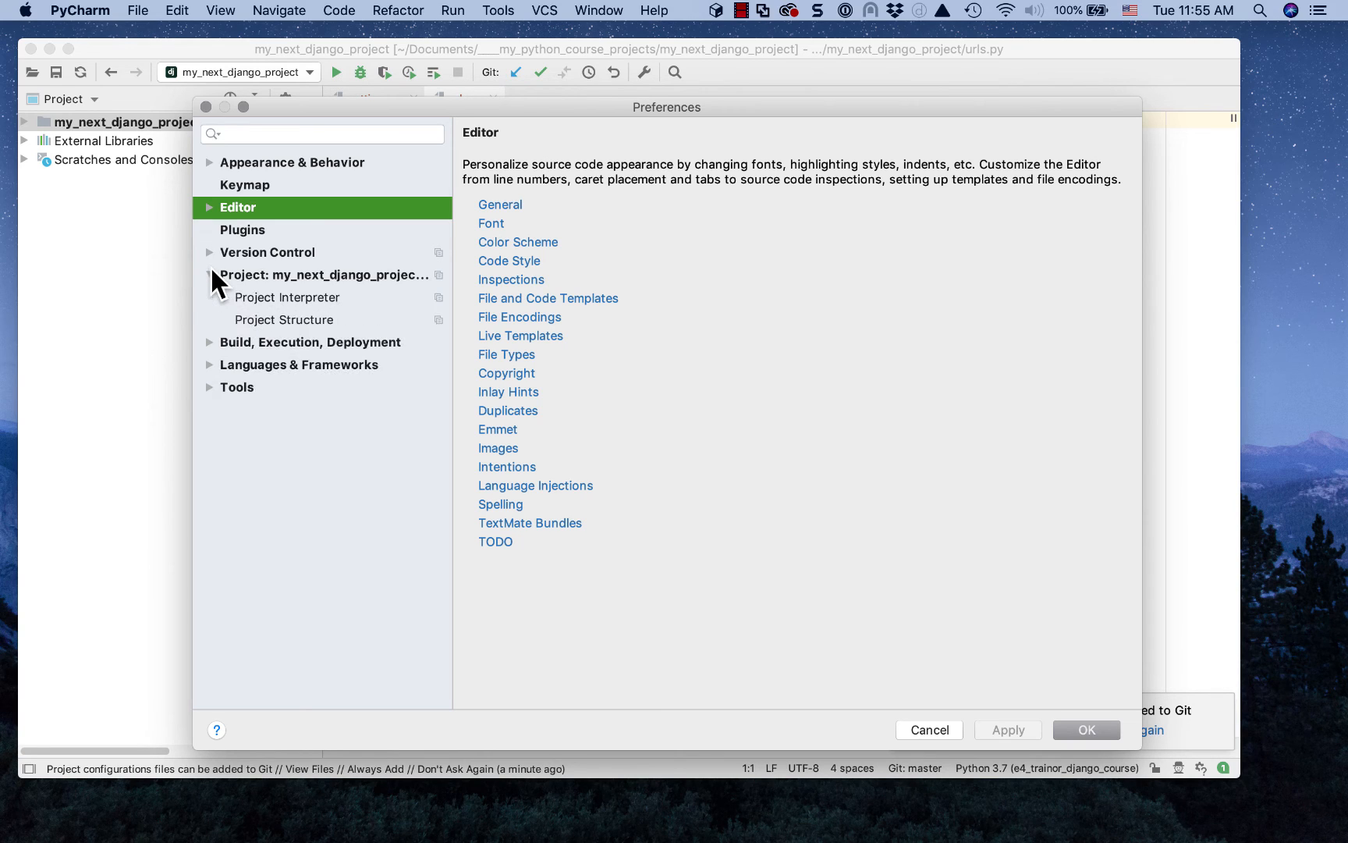
pyautogui.click(309, 292)
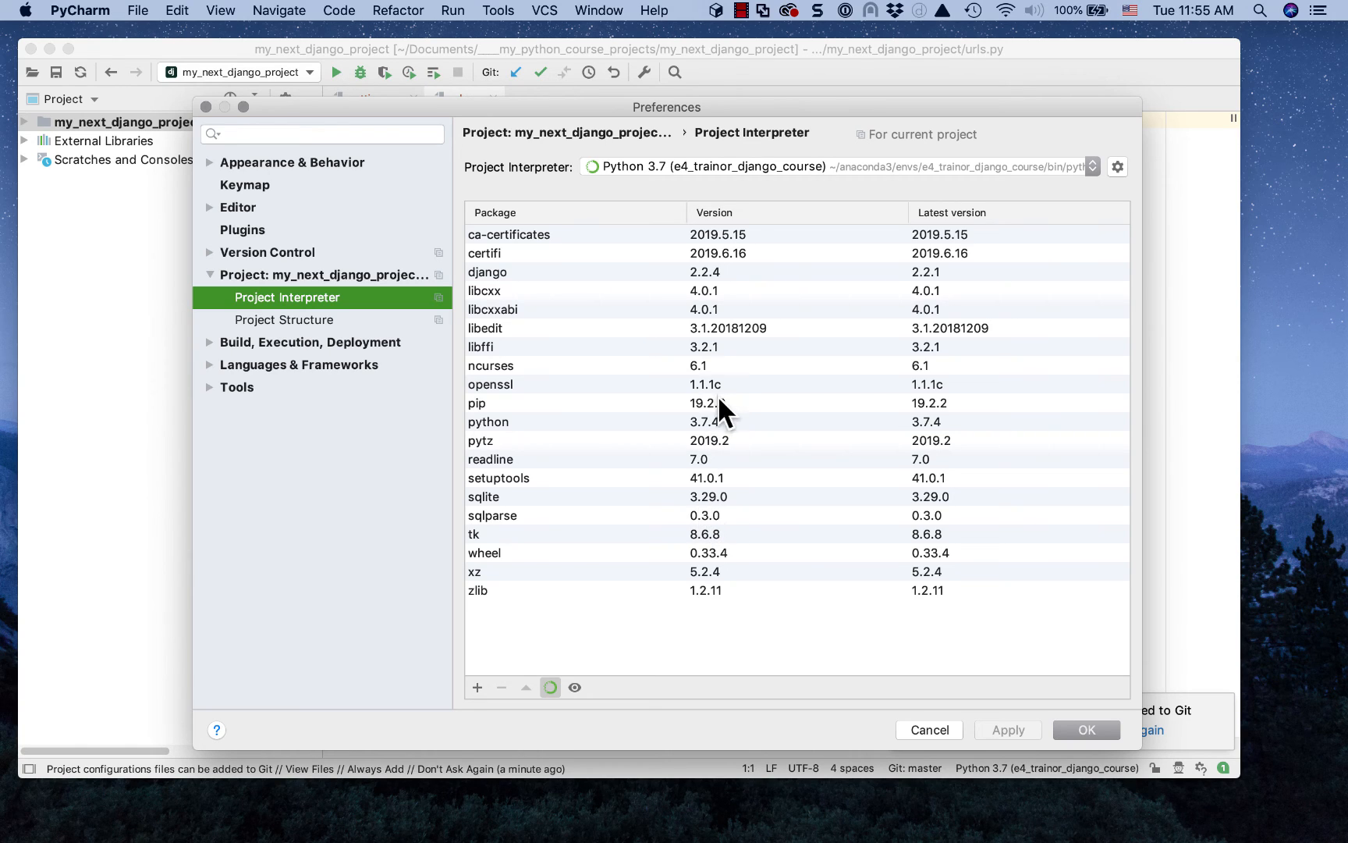
# Step: Compare the interpreter's Conda and pip package lists by switching the Conda package manager off and on, ending with it on
pyautogui.click(549, 686)
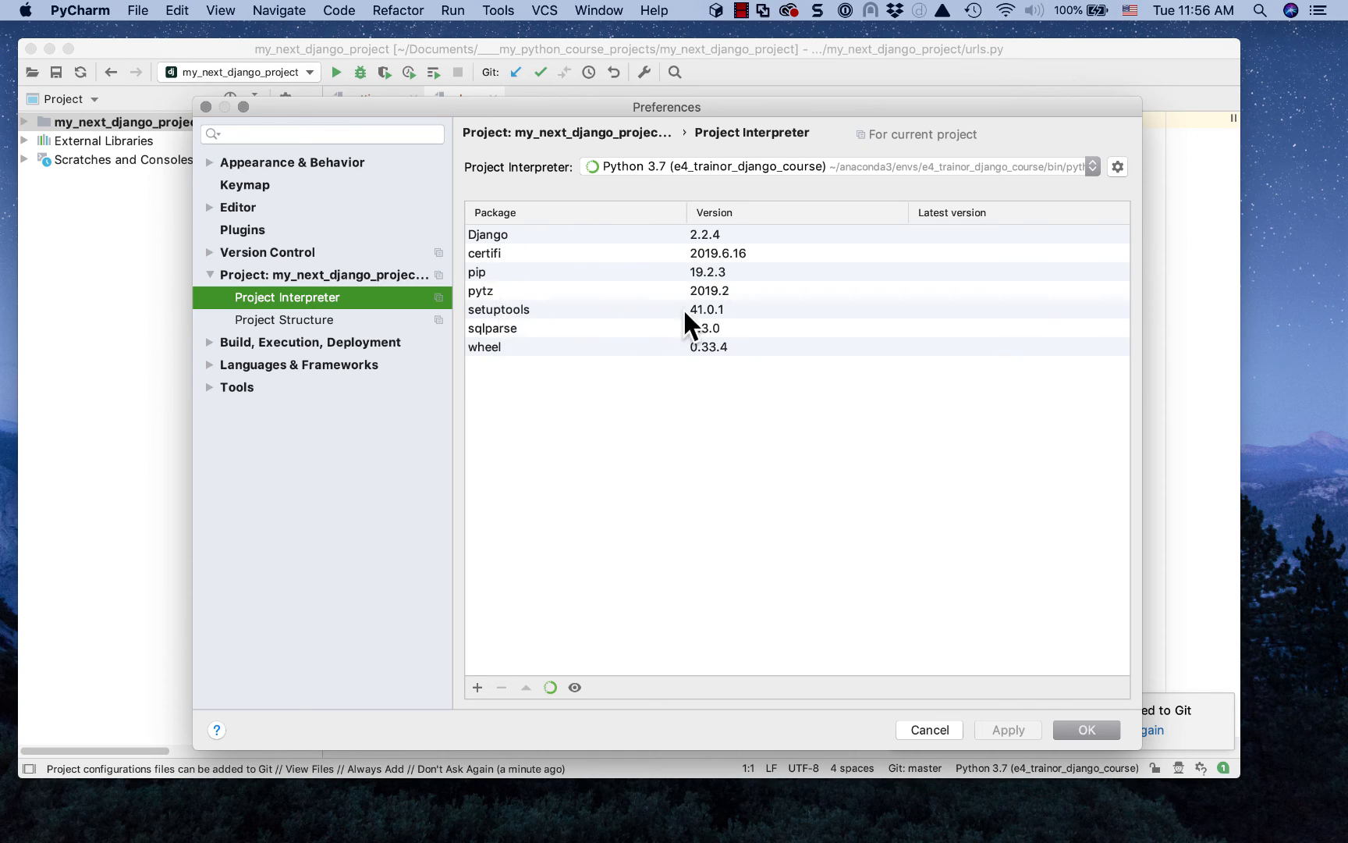
pyautogui.click(547, 686)
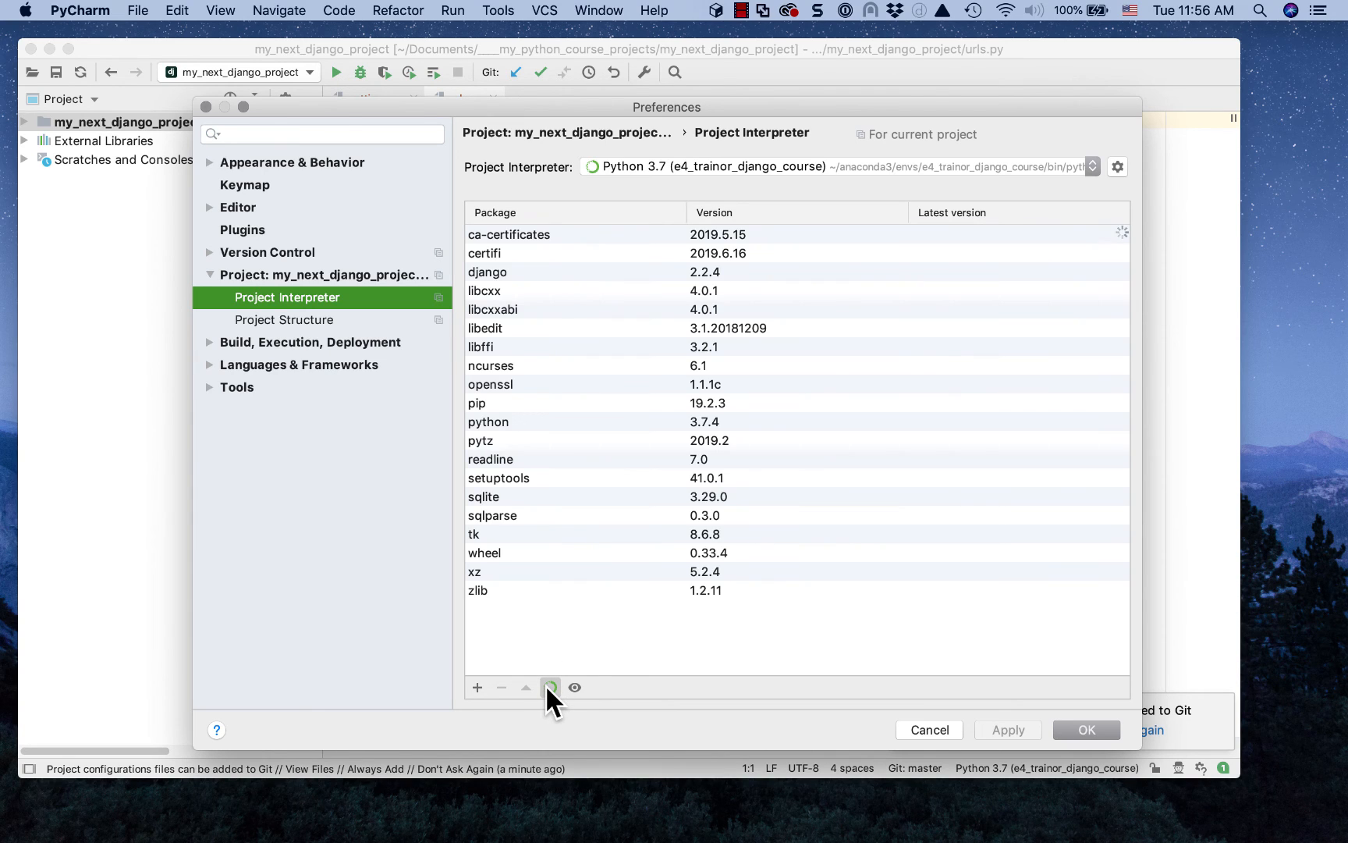
pyautogui.click(546, 686)
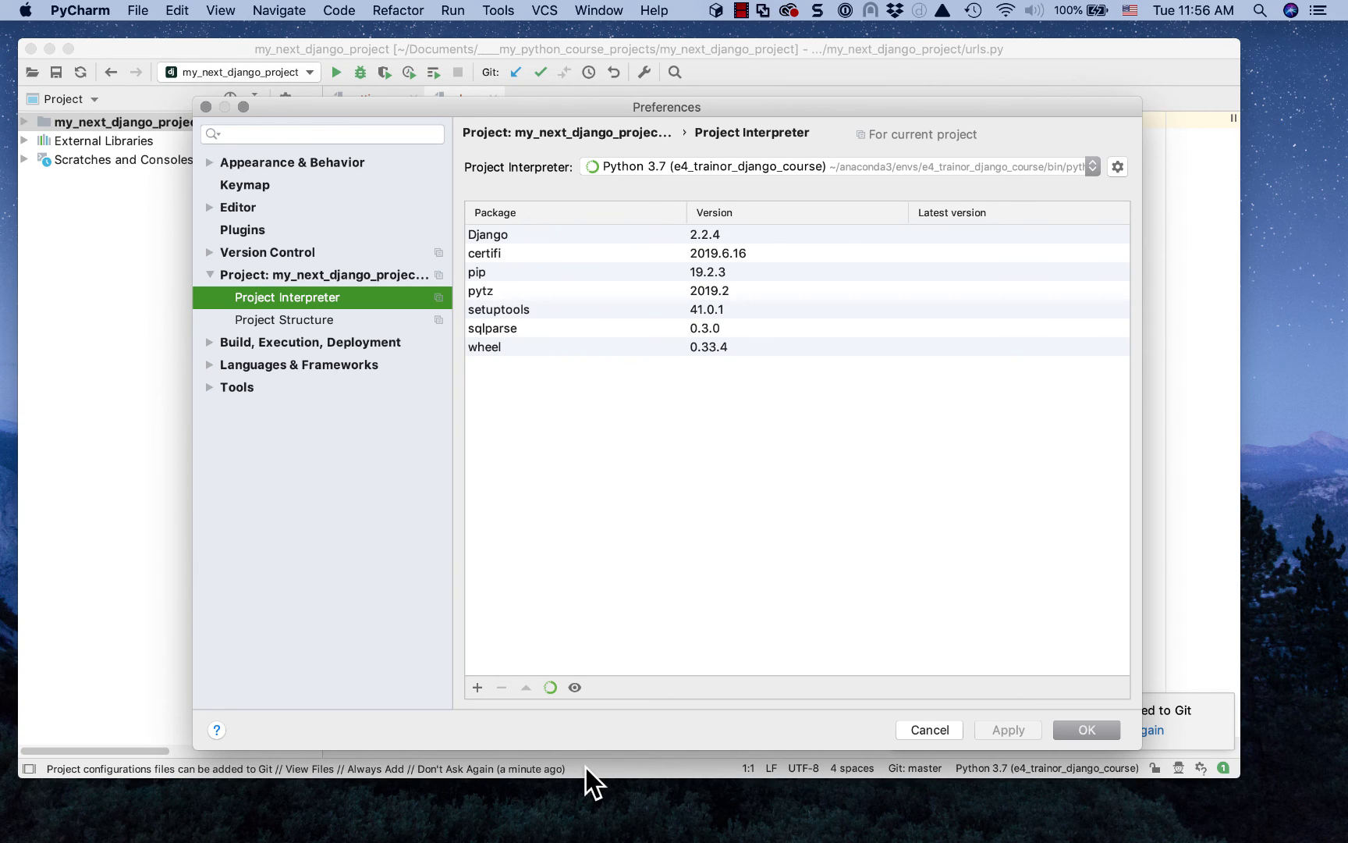
pyautogui.click(552, 688)
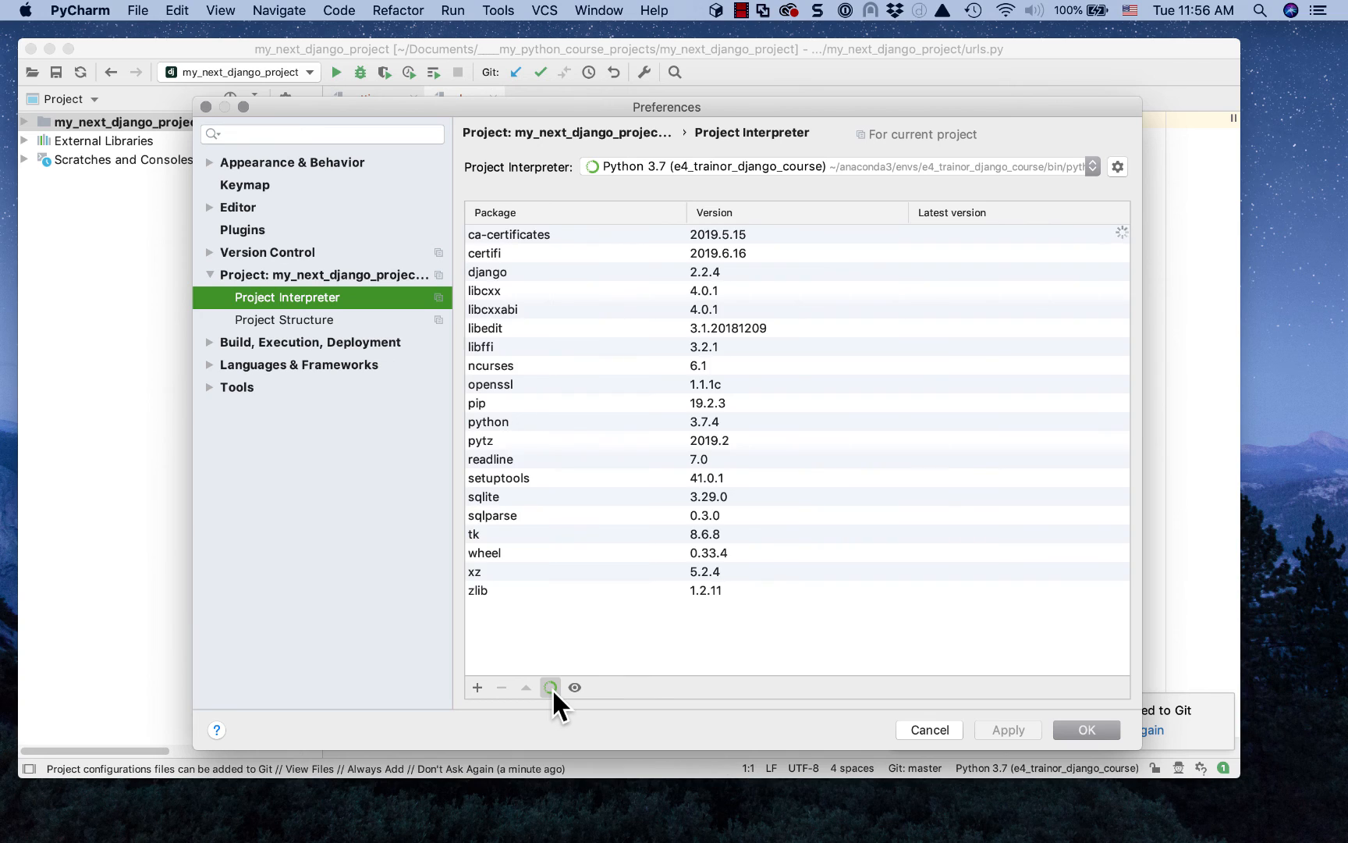
pyautogui.click(552, 688)
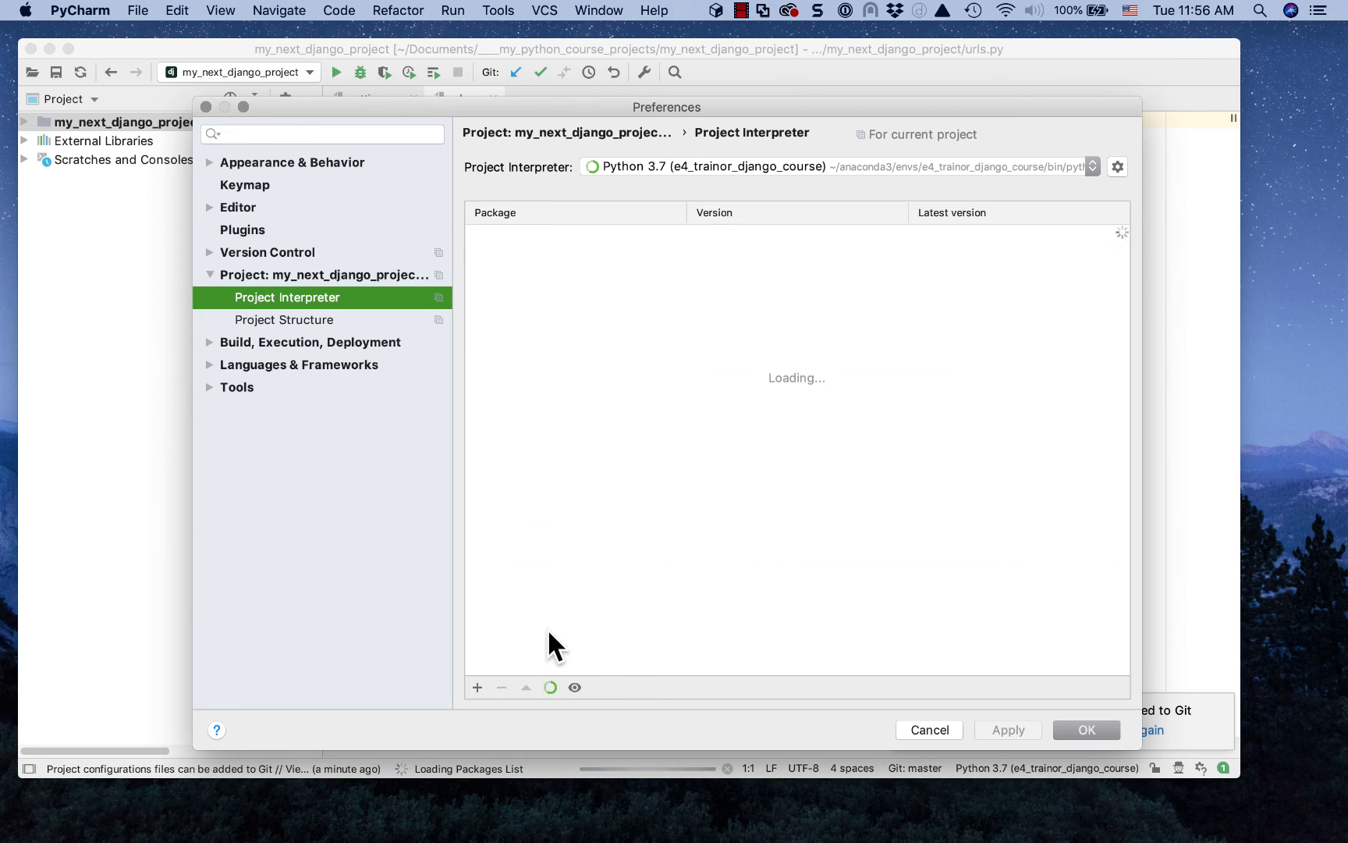
pyautogui.click(550, 686)
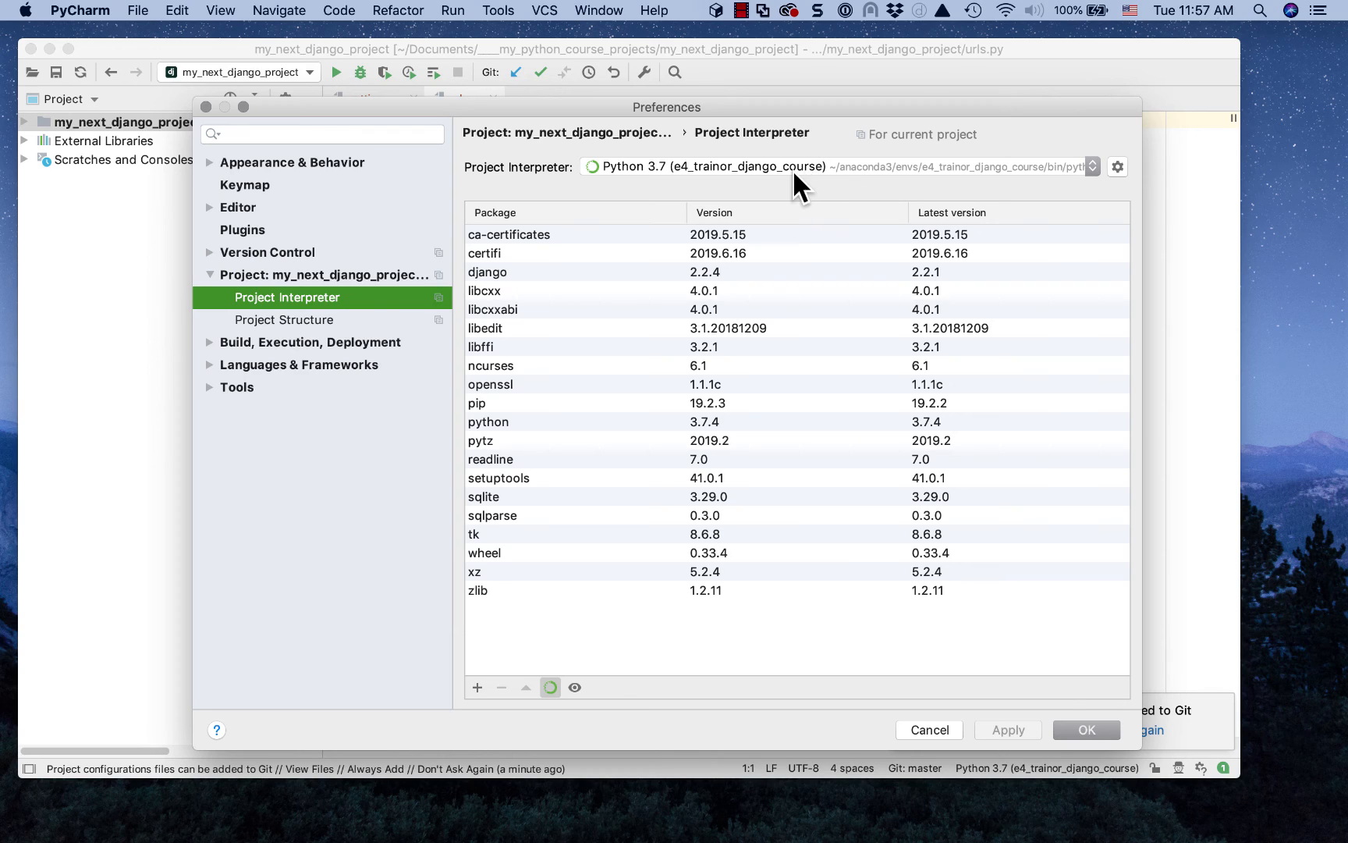
# Step: Review the project structure and the Django framework settings, leaving Django support enabled, and close the preferences
pyautogui.click(262, 319)
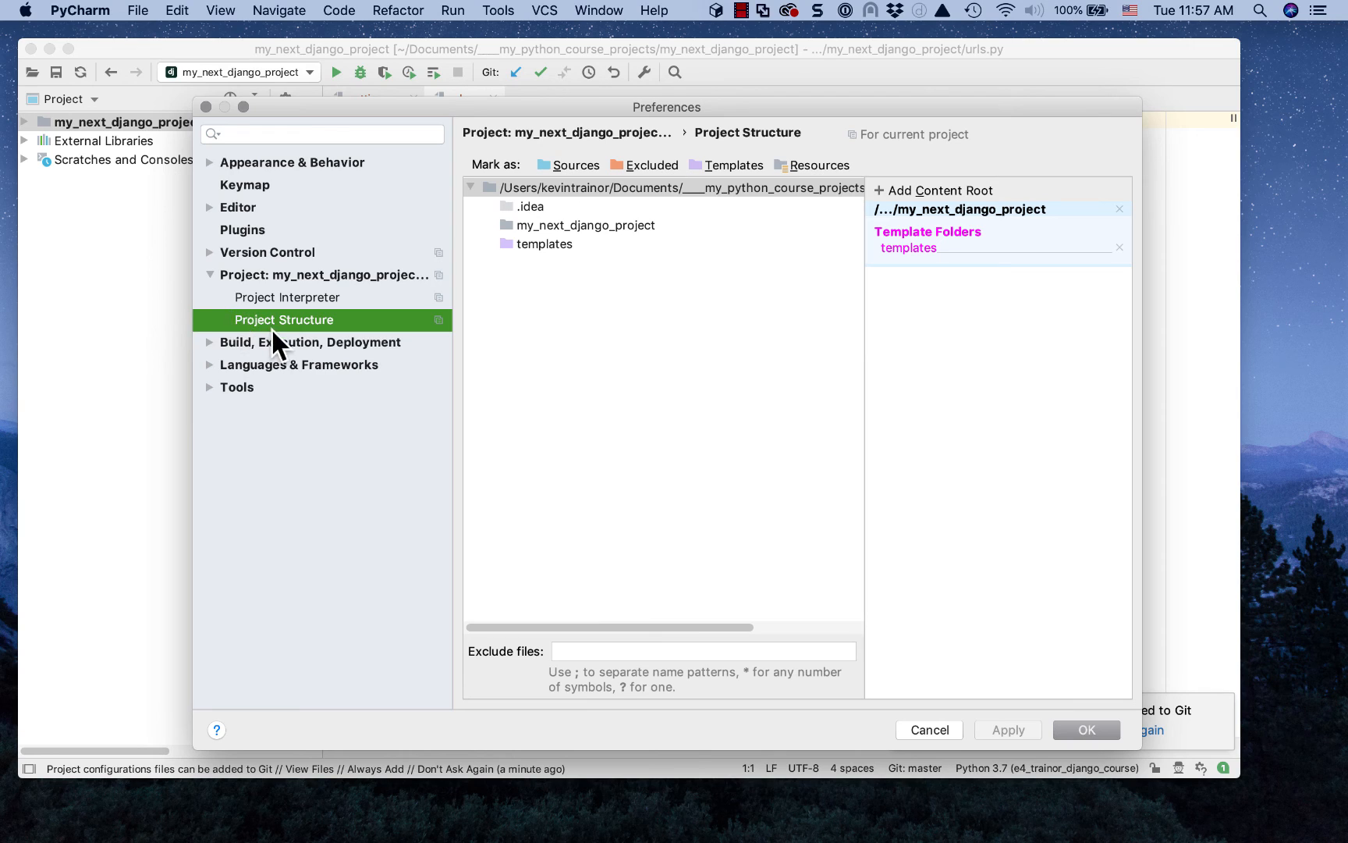
pyautogui.click(209, 365)
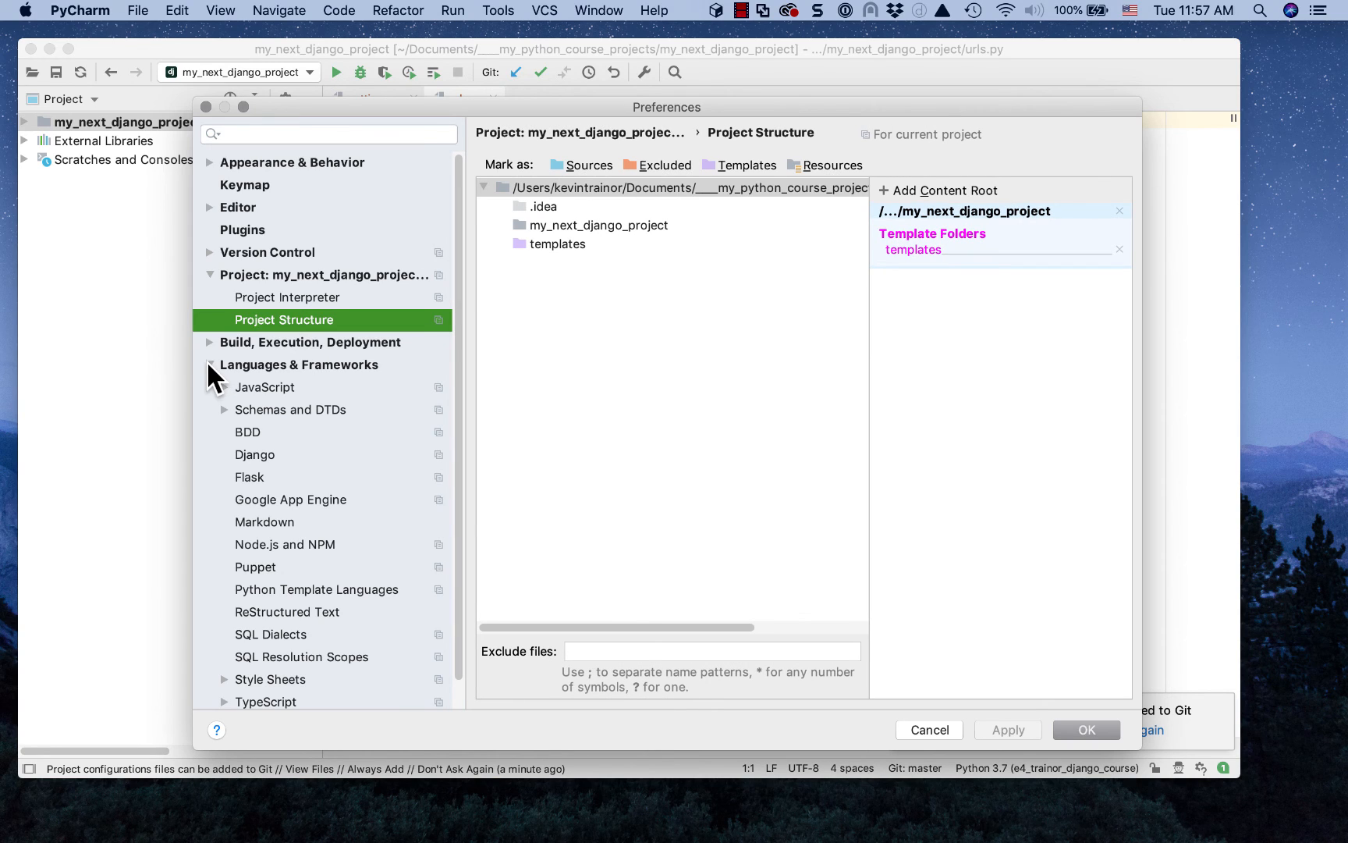
pyautogui.click(257, 452)
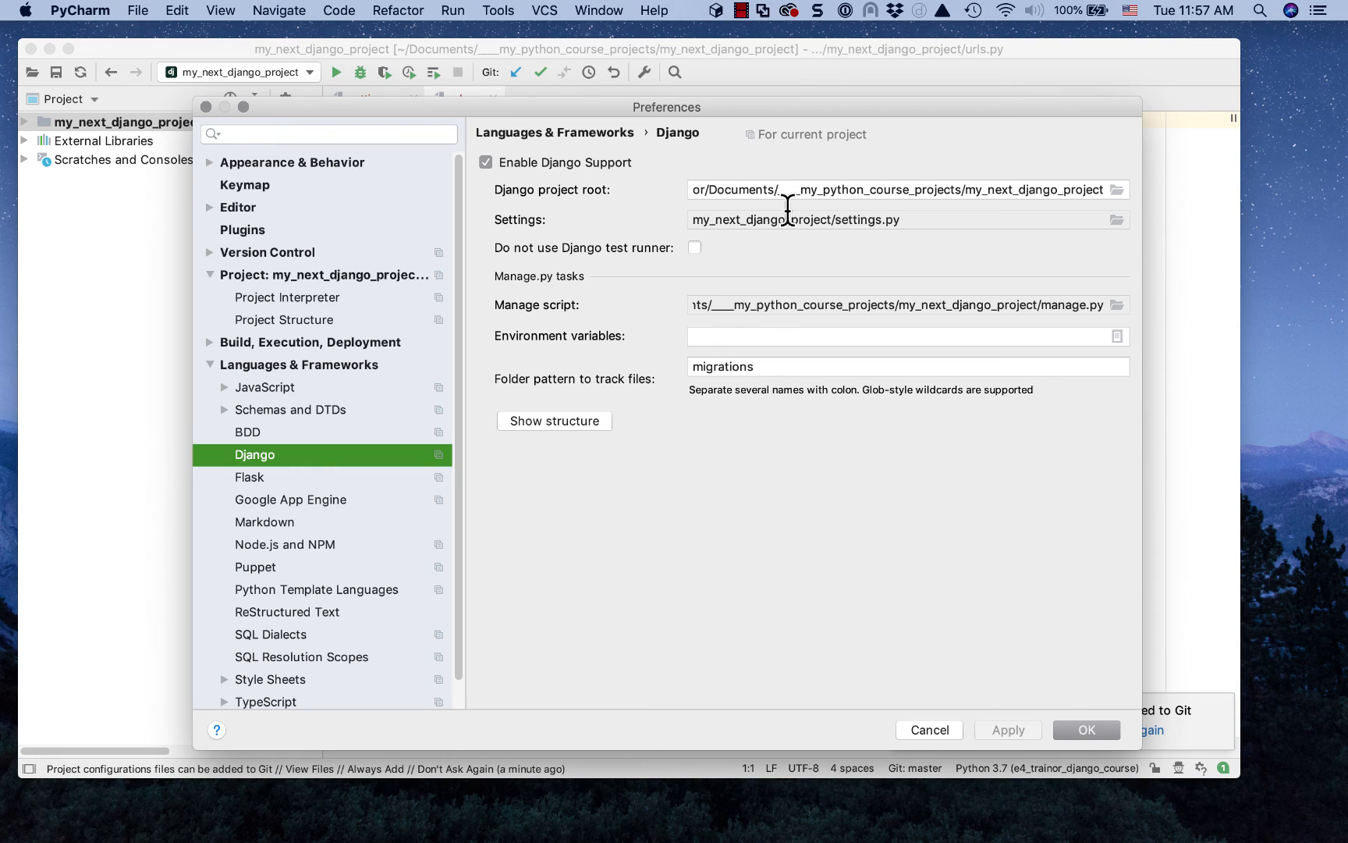
pyautogui.click(485, 159)
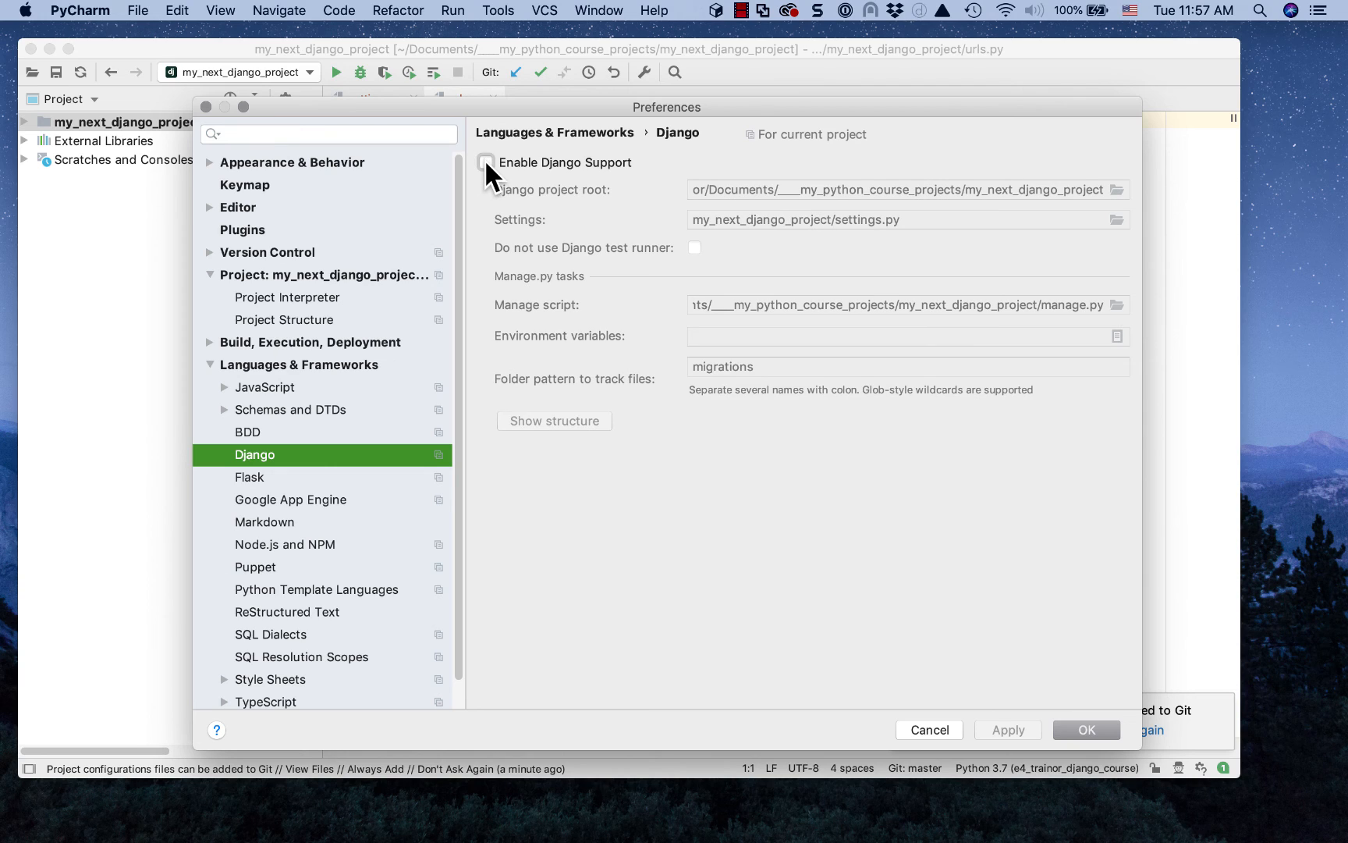
pyautogui.click(484, 159)
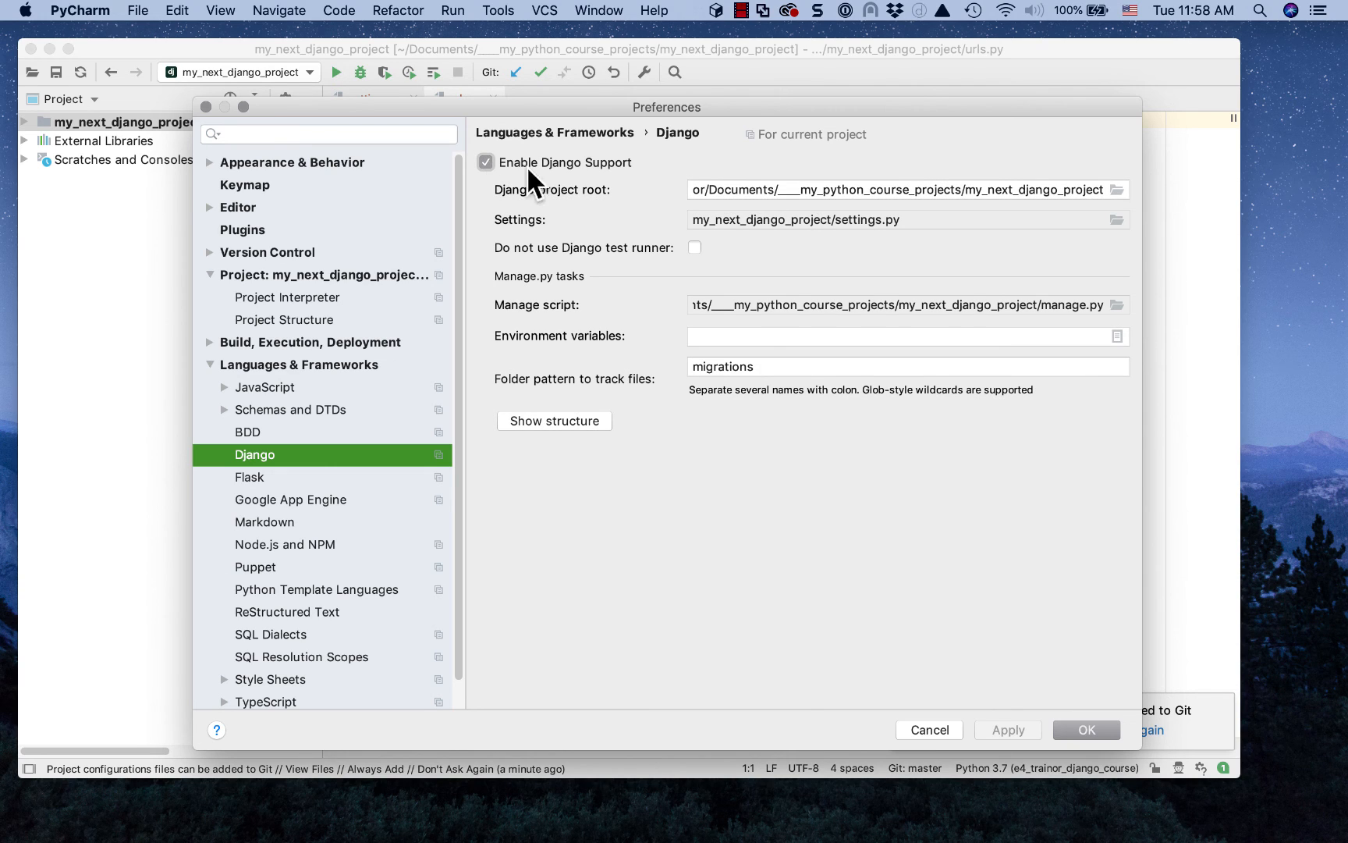
pyautogui.click(1106, 735)
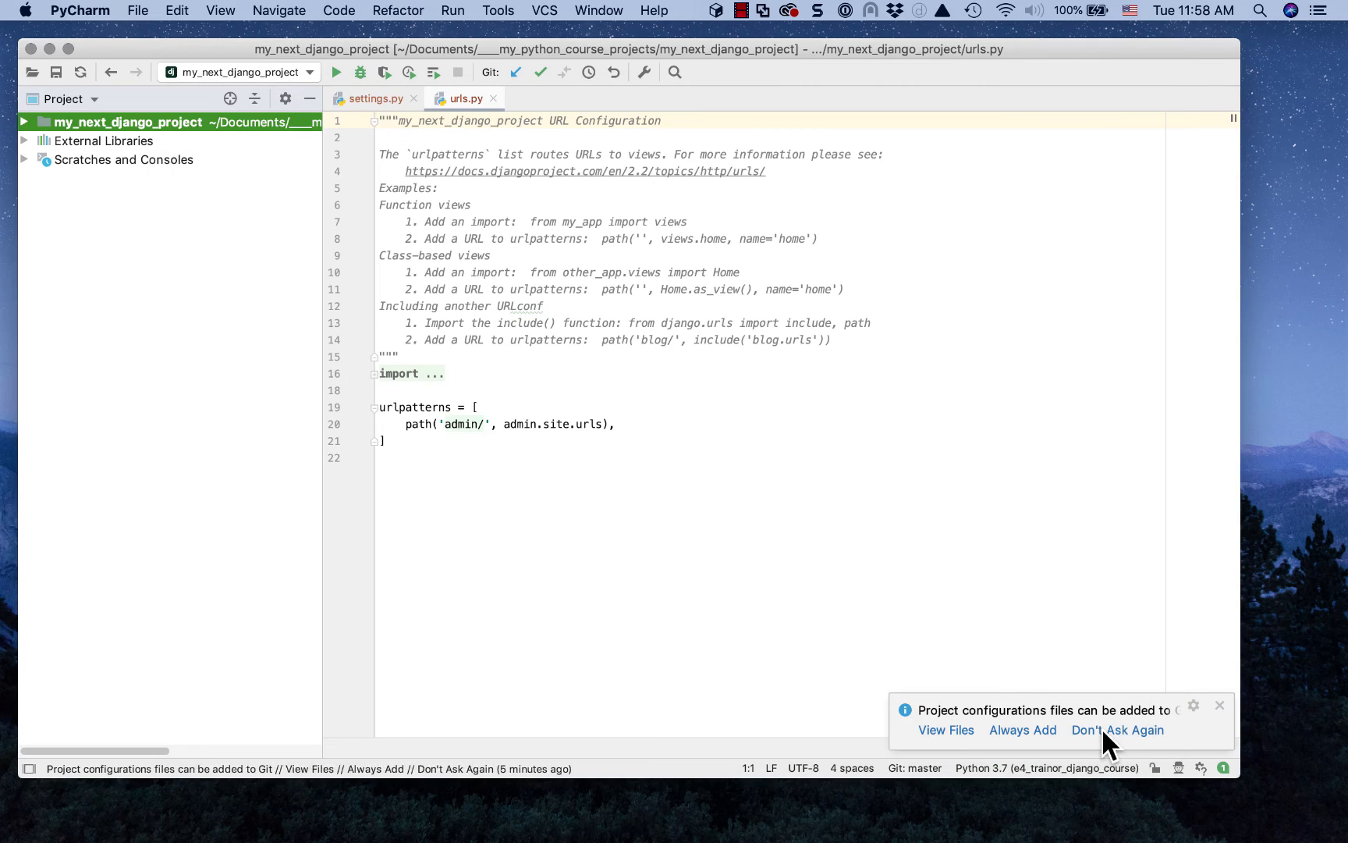
# Step: Dismiss the notification about adding project configuration files to Git and check that the Run manage.py Task command is offered
pyautogui.click(1219, 705)
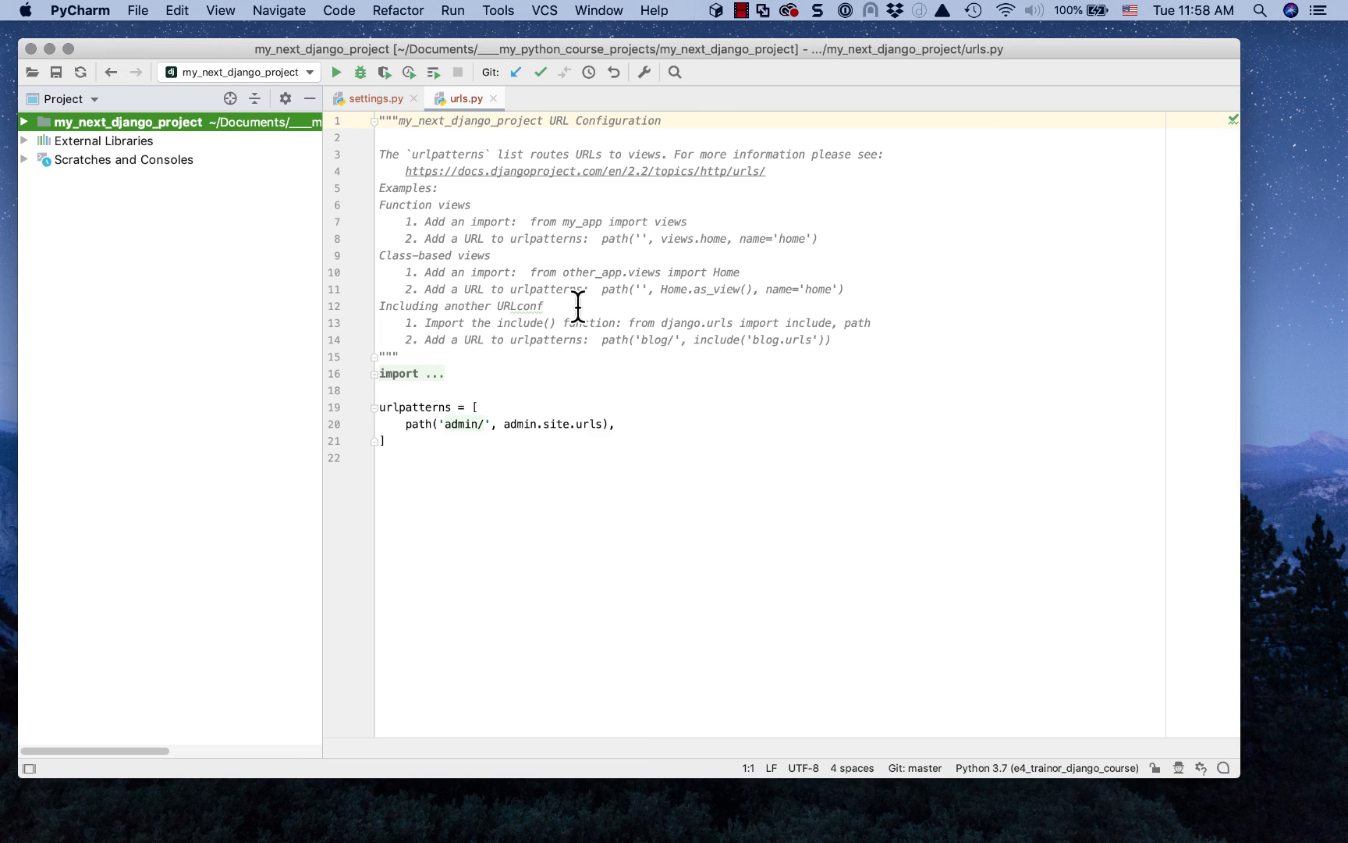
pyautogui.click(504, 13)
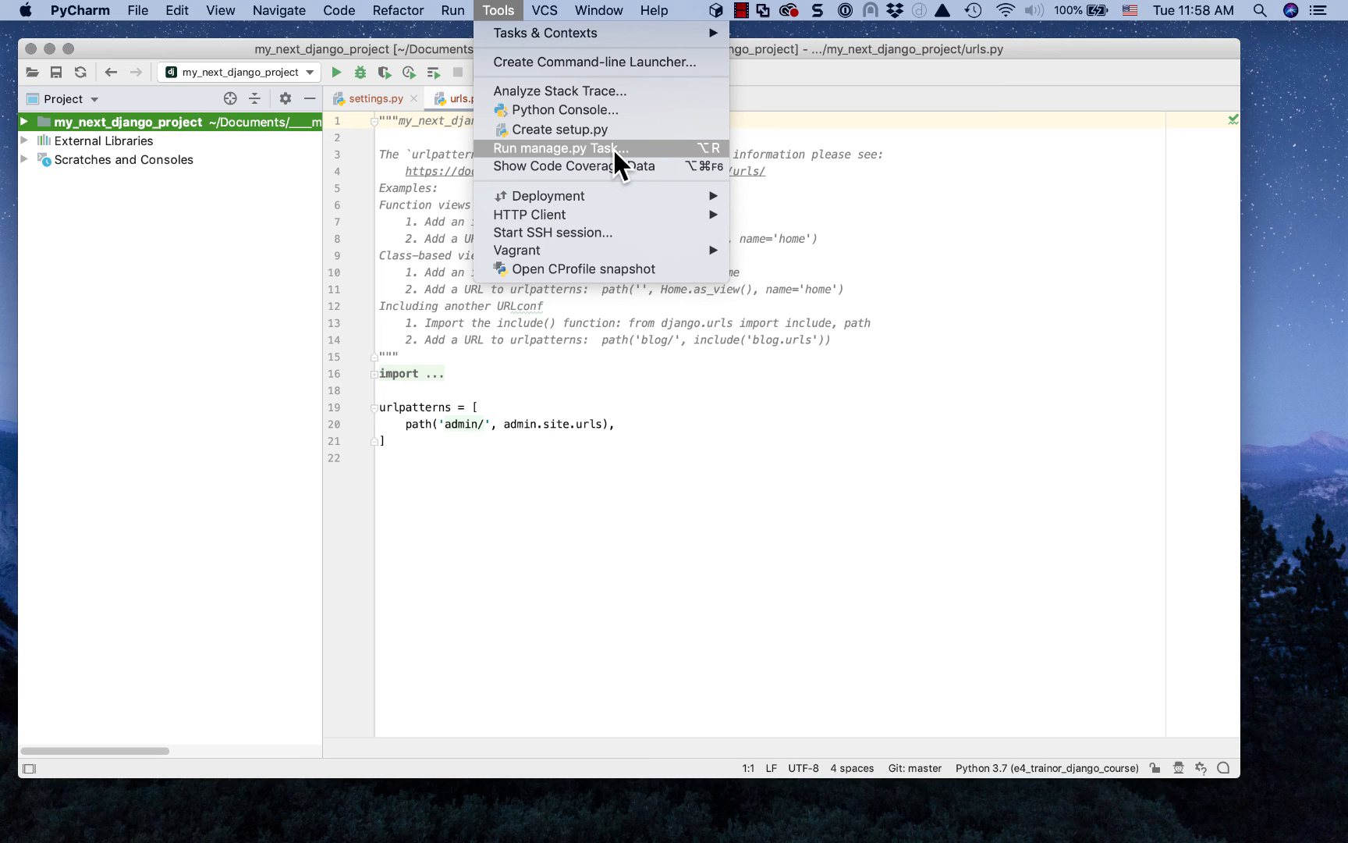
pyautogui.click(732, 618)
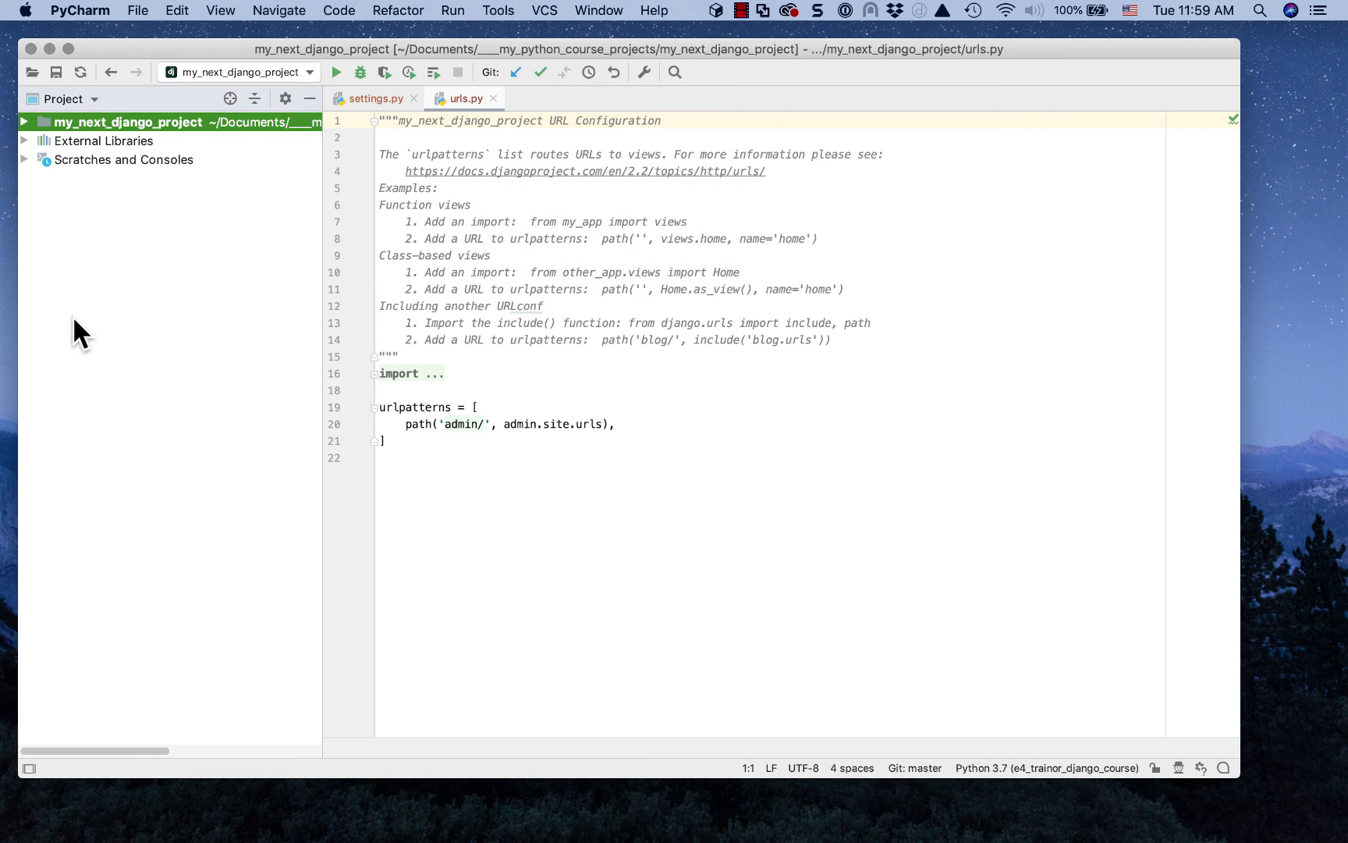
pyautogui.click(97, 159)
pyautogui.click(91, 121)
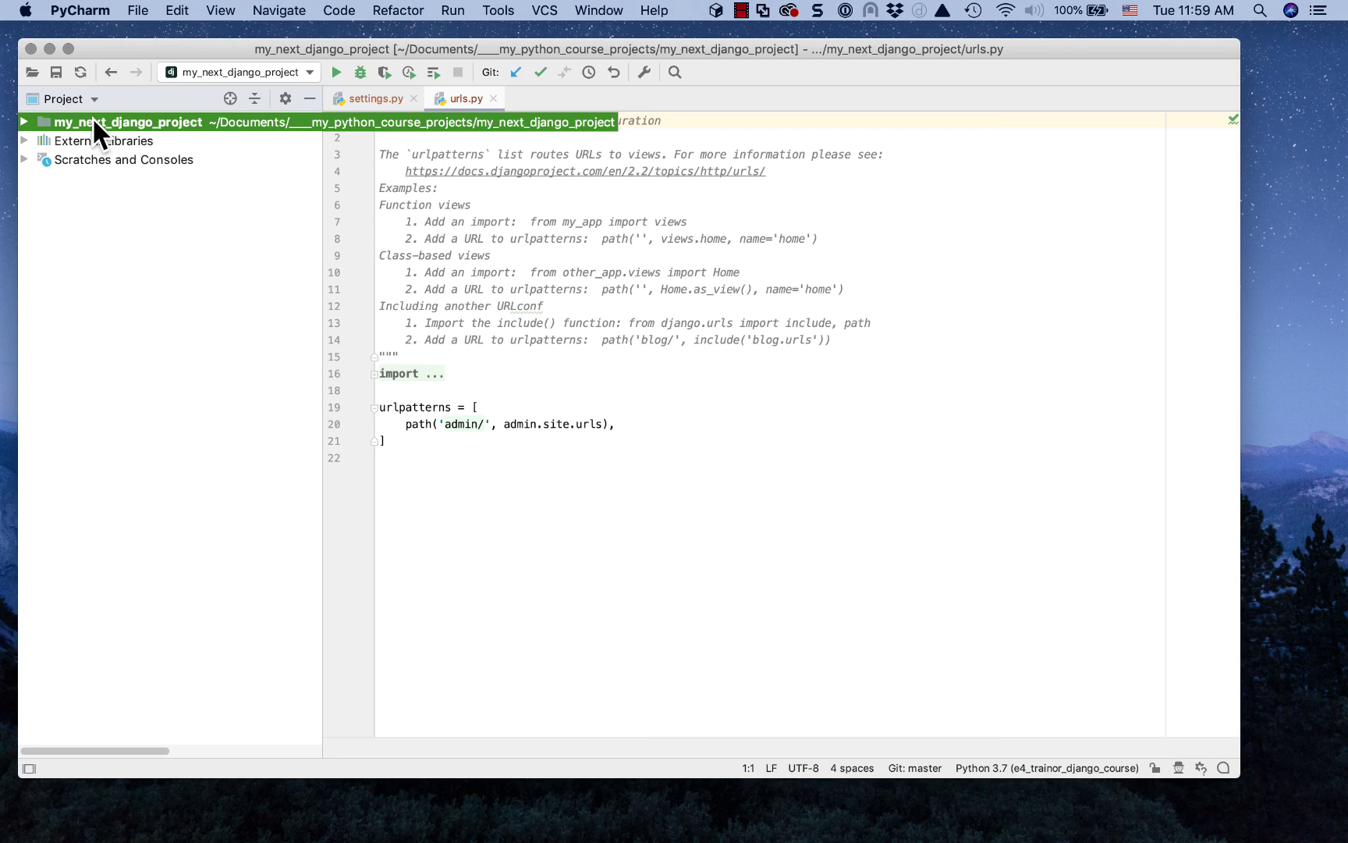
# Step: Reopen the Django framework preferences, switch Enable Django Support off and back on, and accept the settings
pyautogui.click(80, 11)
pyautogui.click(127, 80)
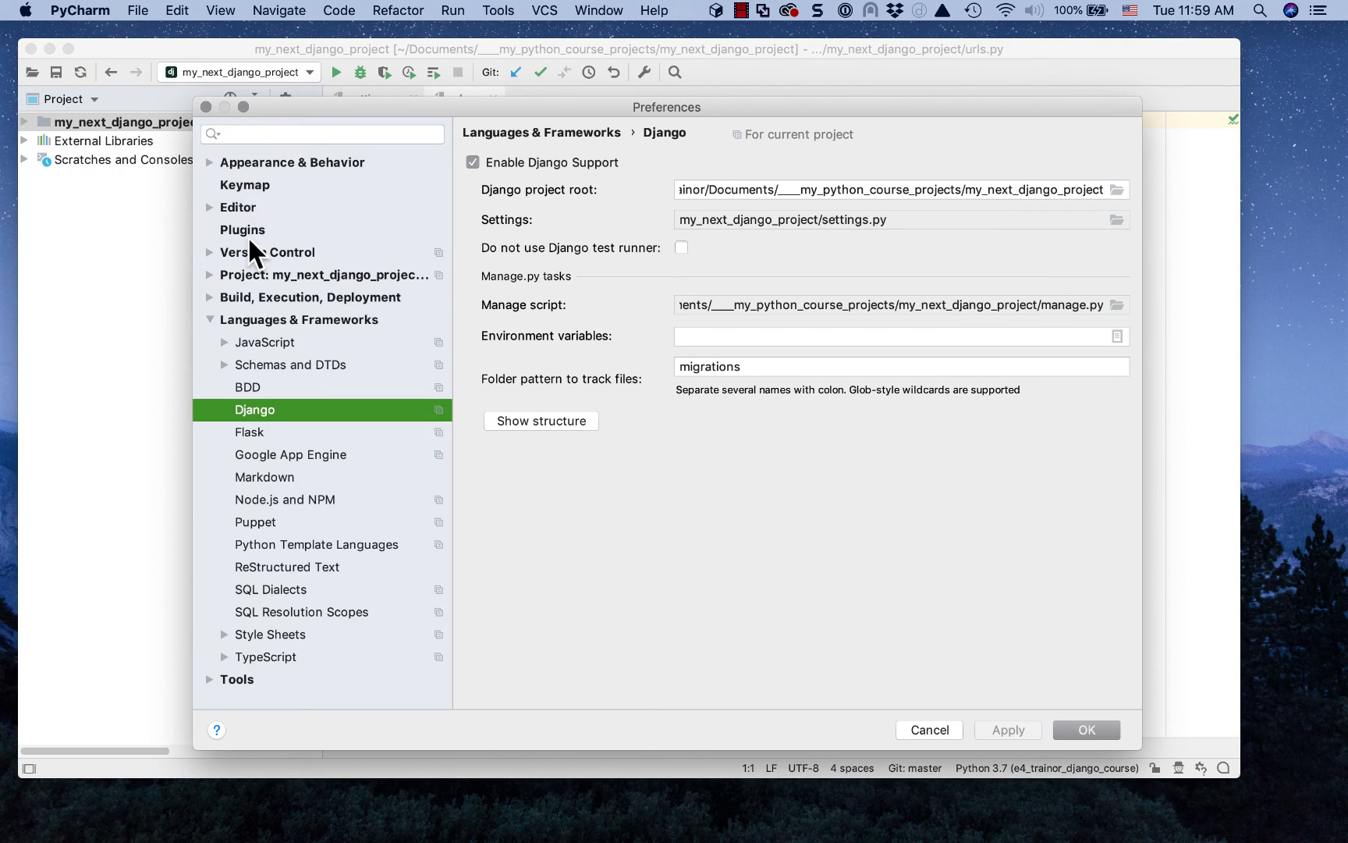
pyautogui.click(209, 317)
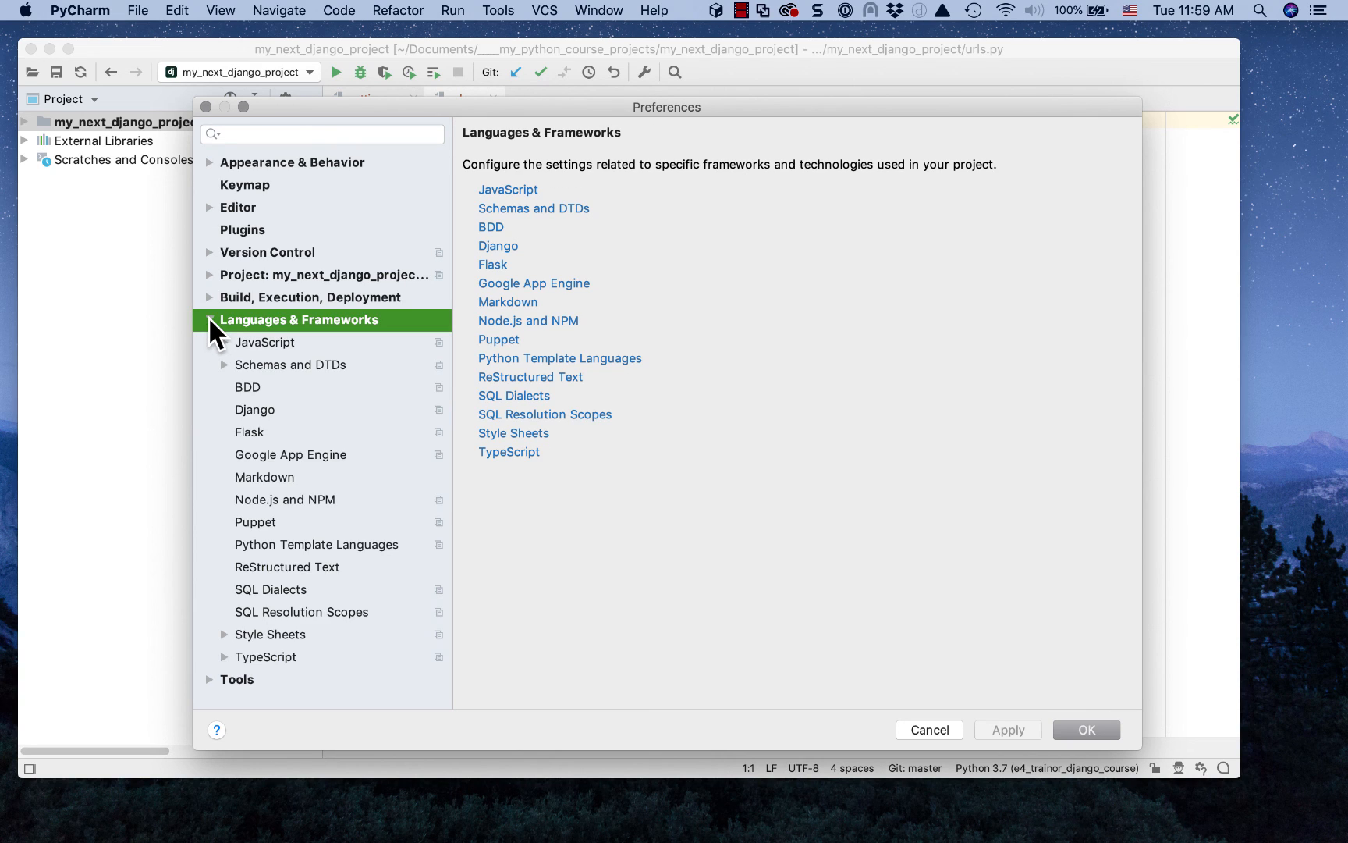
pyautogui.click(257, 404)
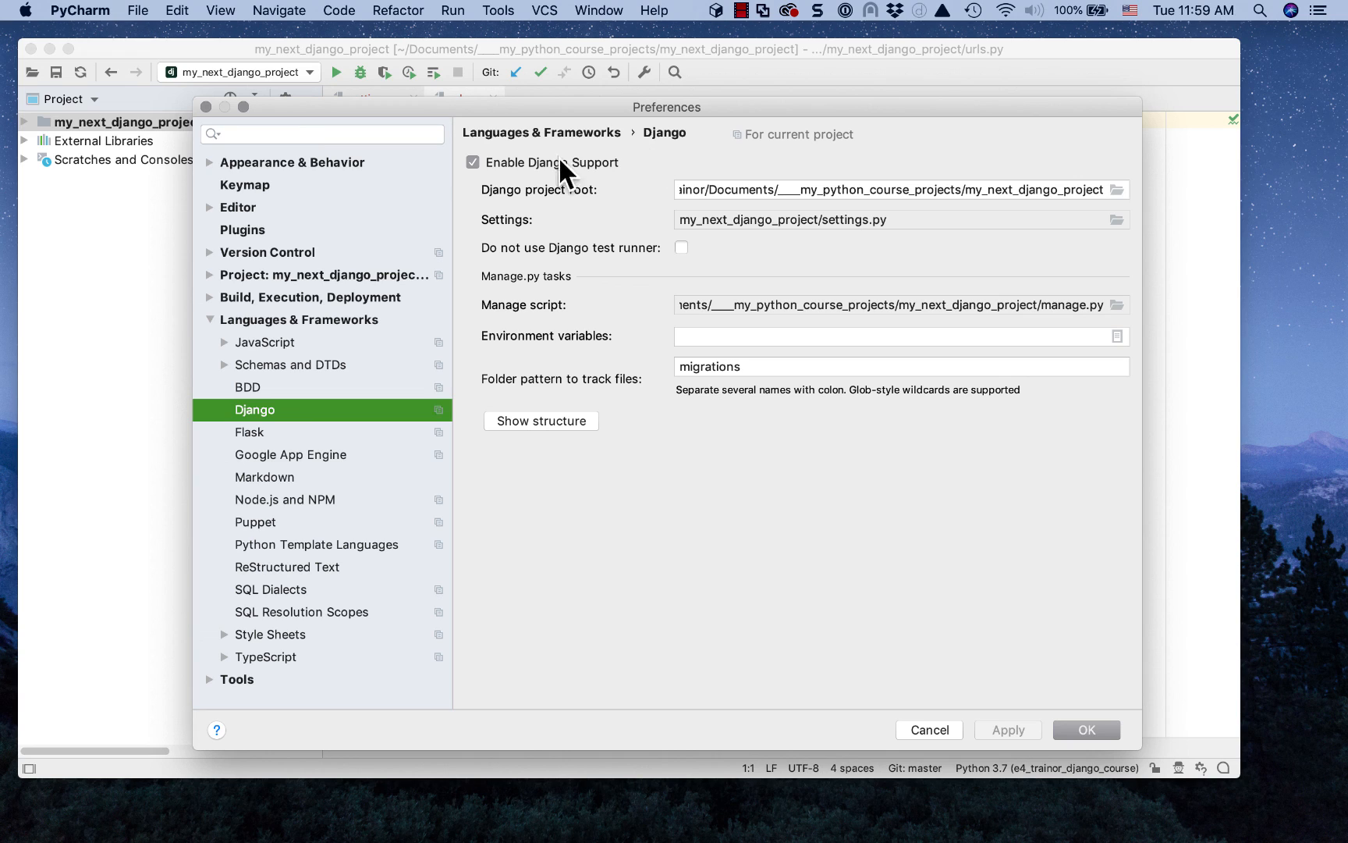
pyautogui.click(472, 162)
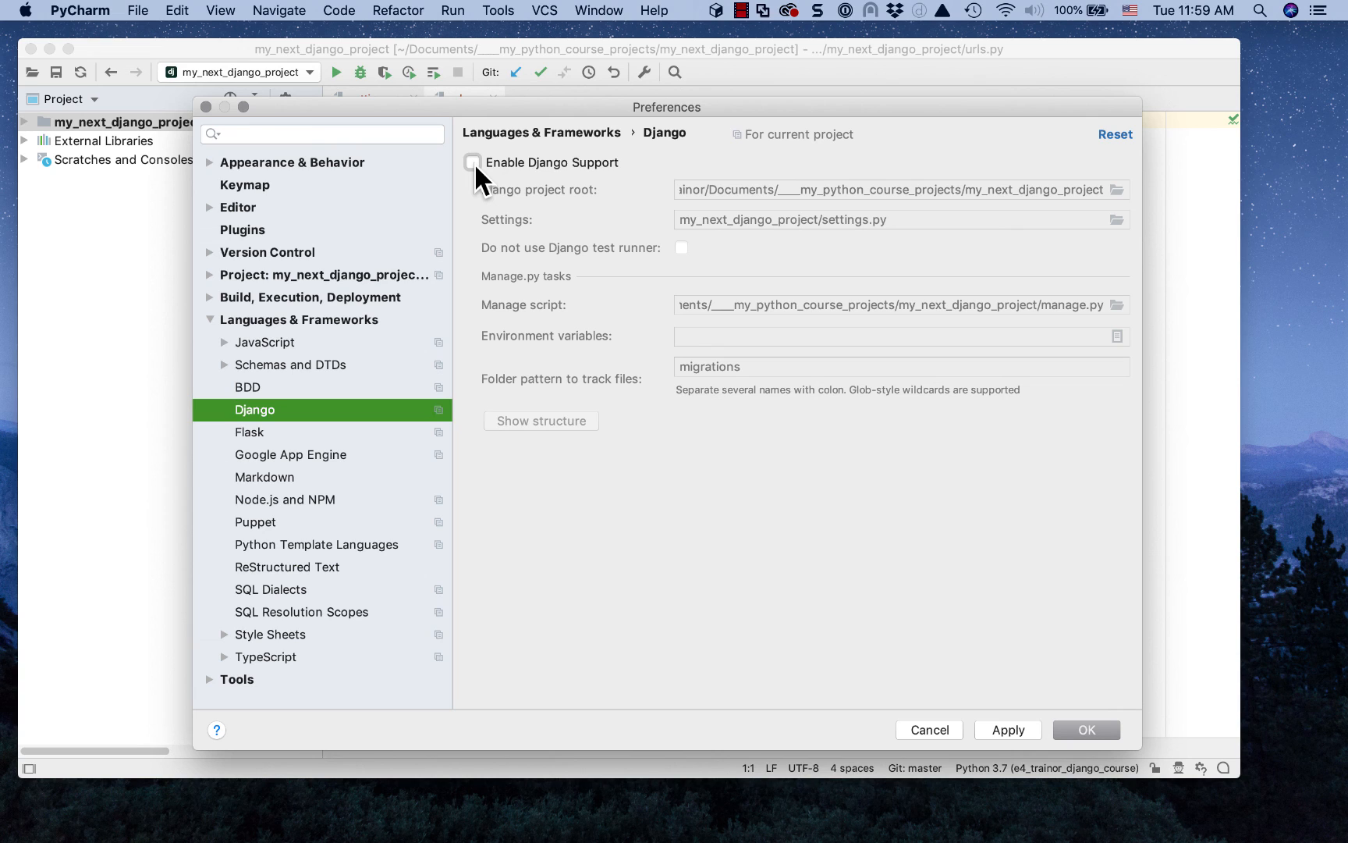
pyautogui.click(473, 162)
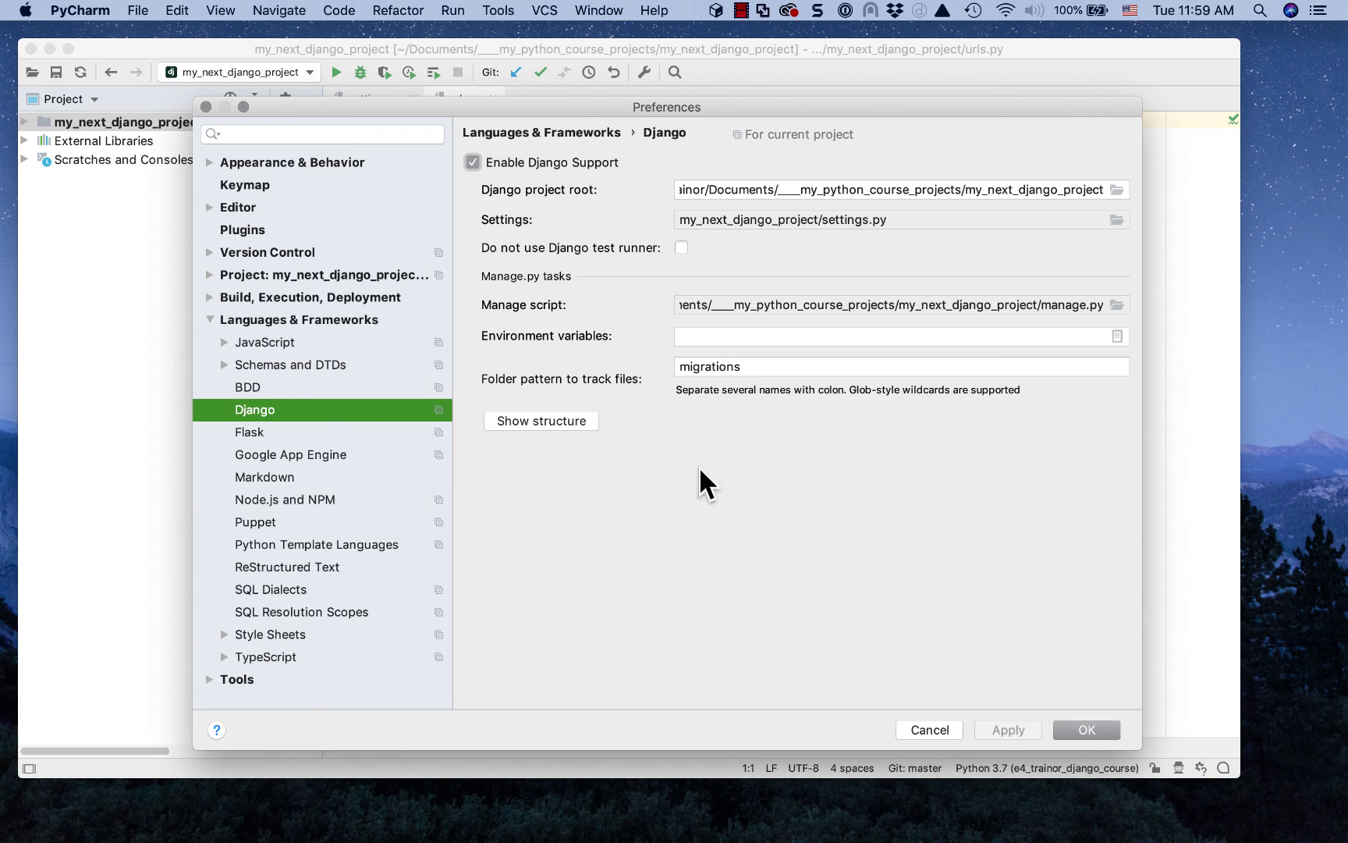
pyautogui.click(1090, 729)
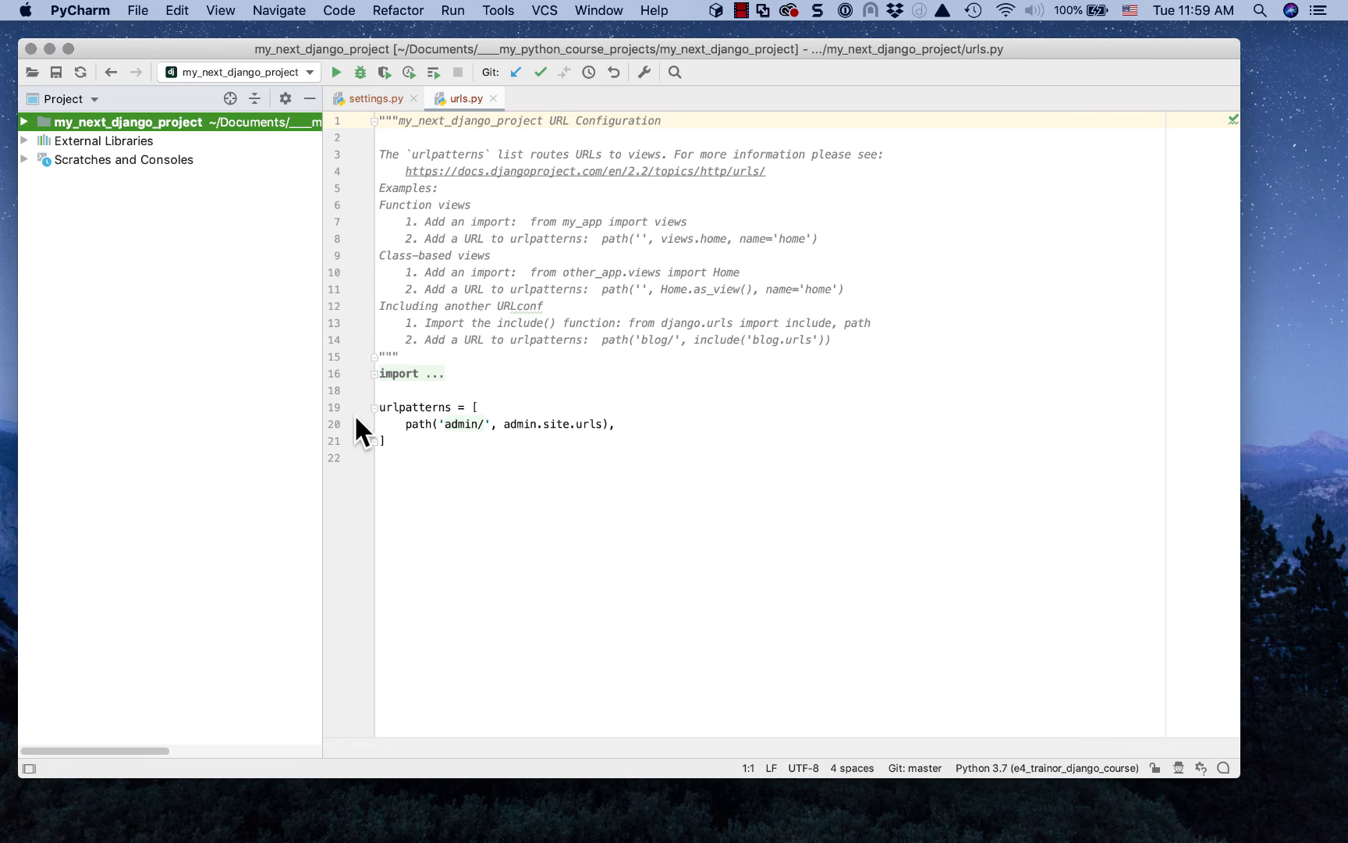
pyautogui.click(496, 11)
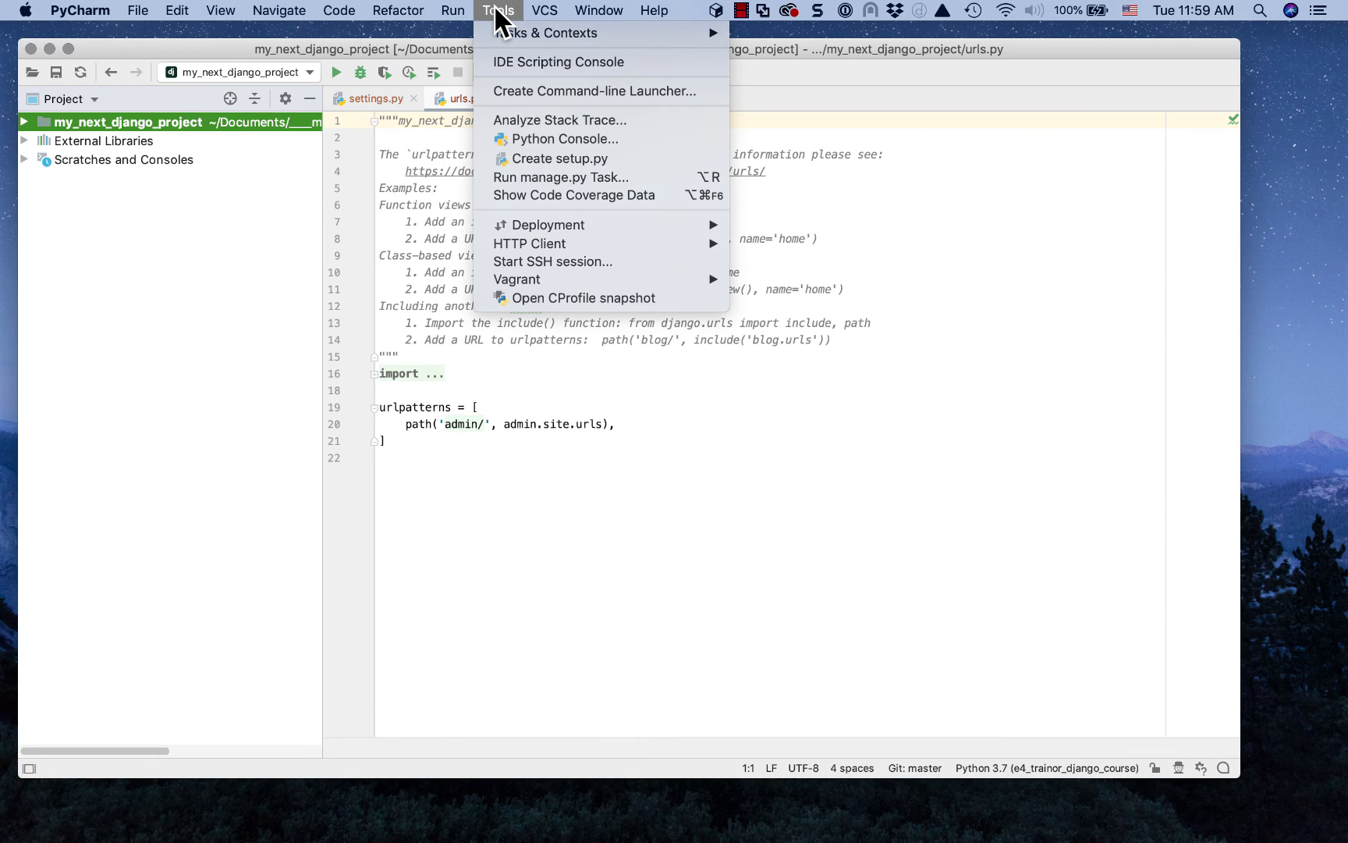
pyautogui.click(557, 179)
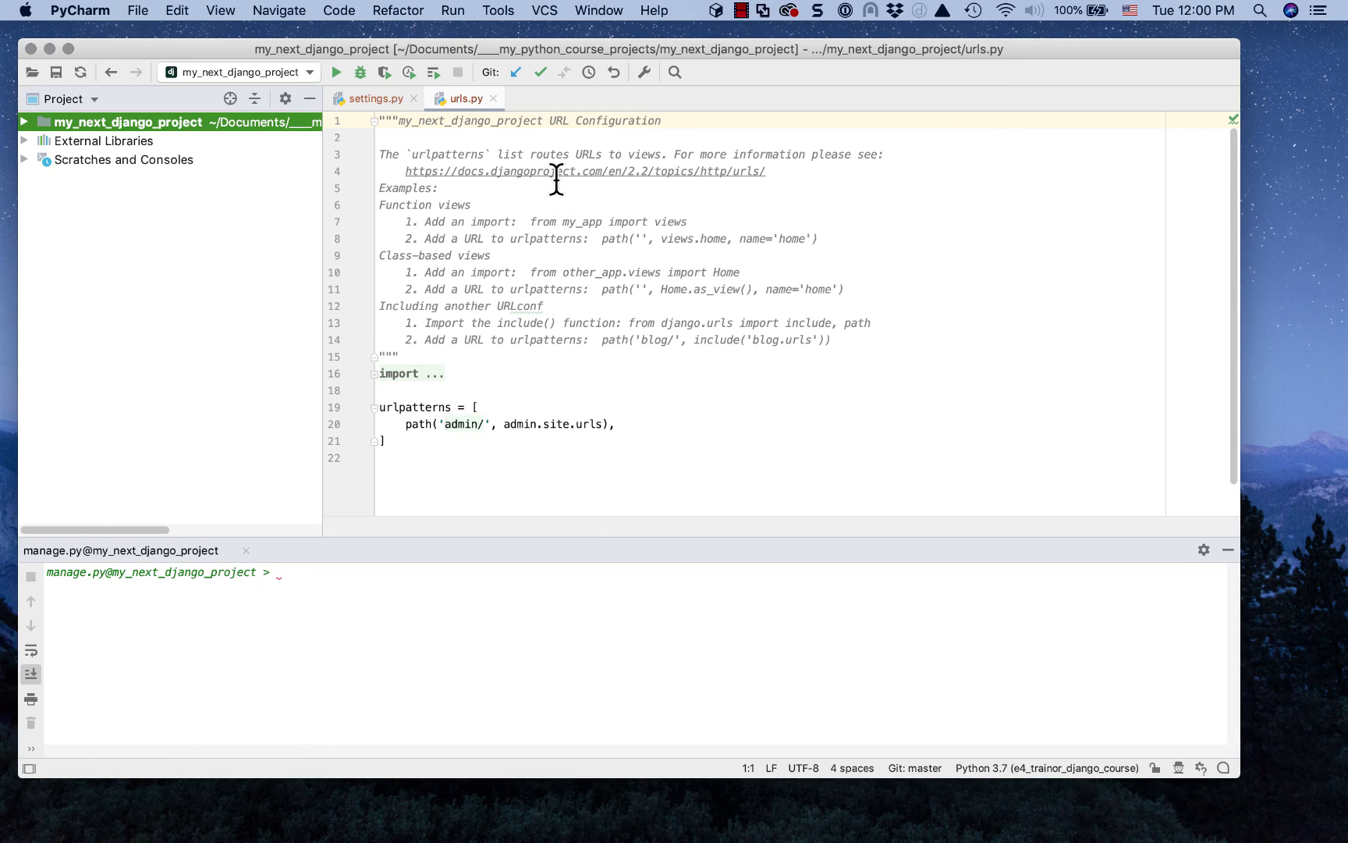
pyautogui.click(278, 578)
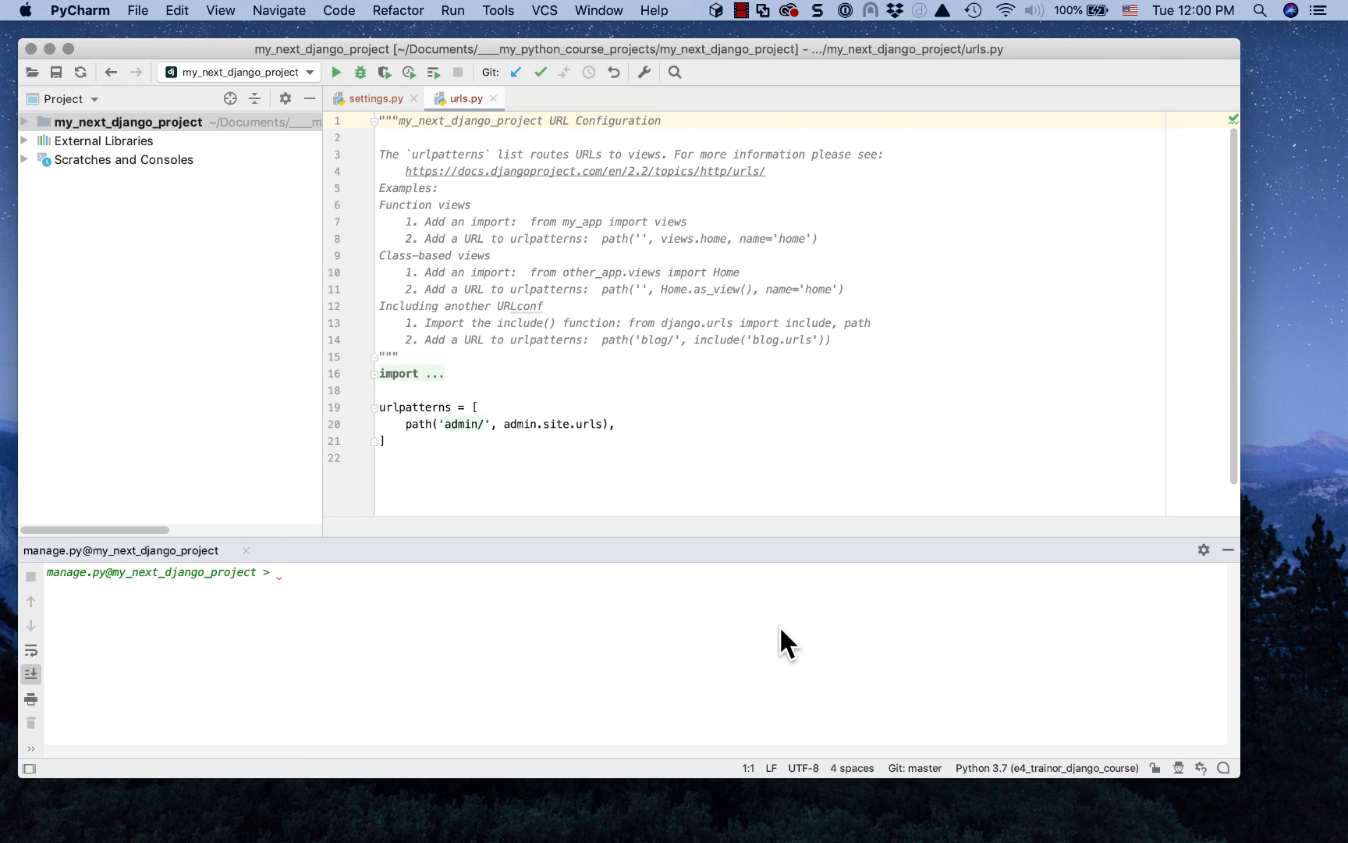
pyautogui.write('run')
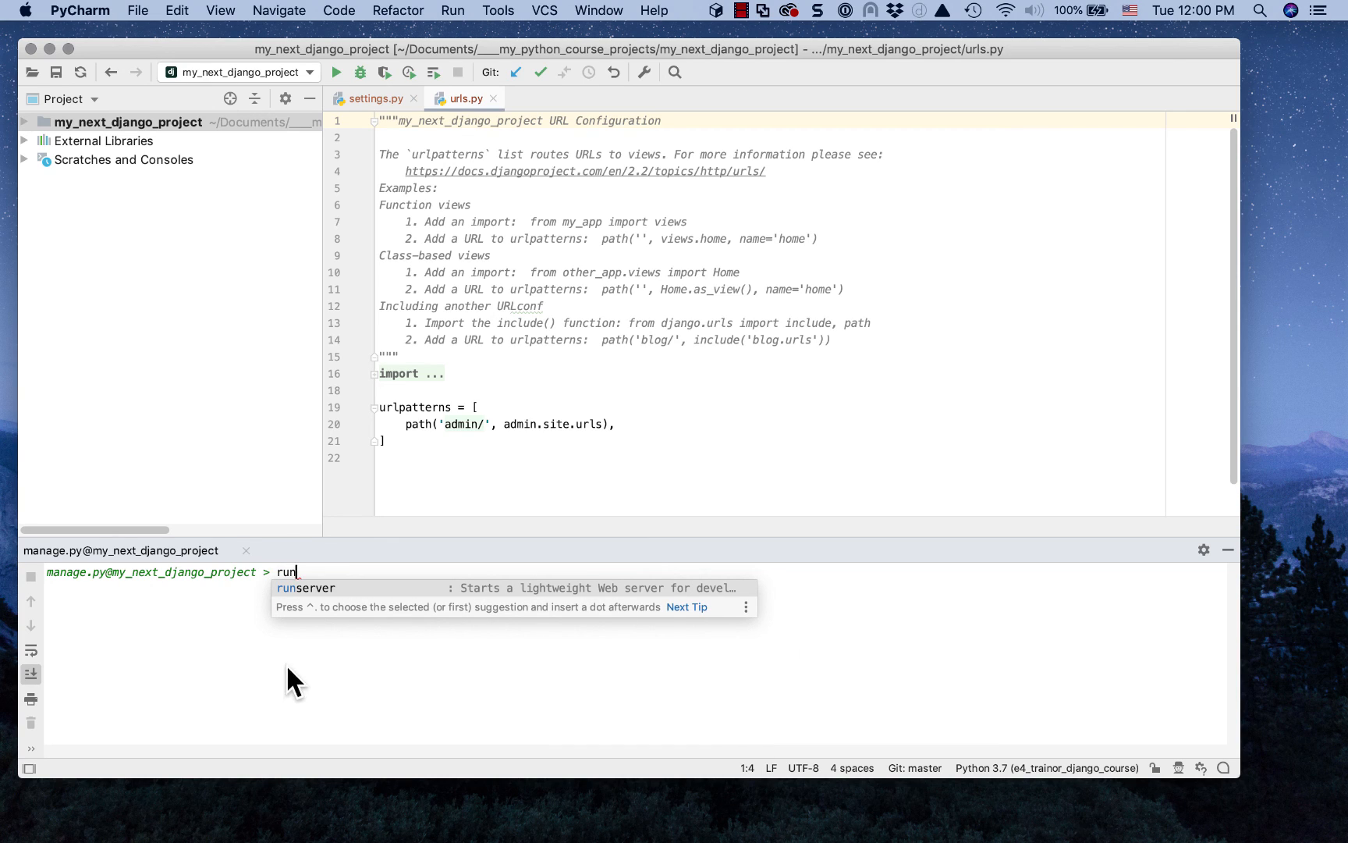
pyautogui.click(320, 589)
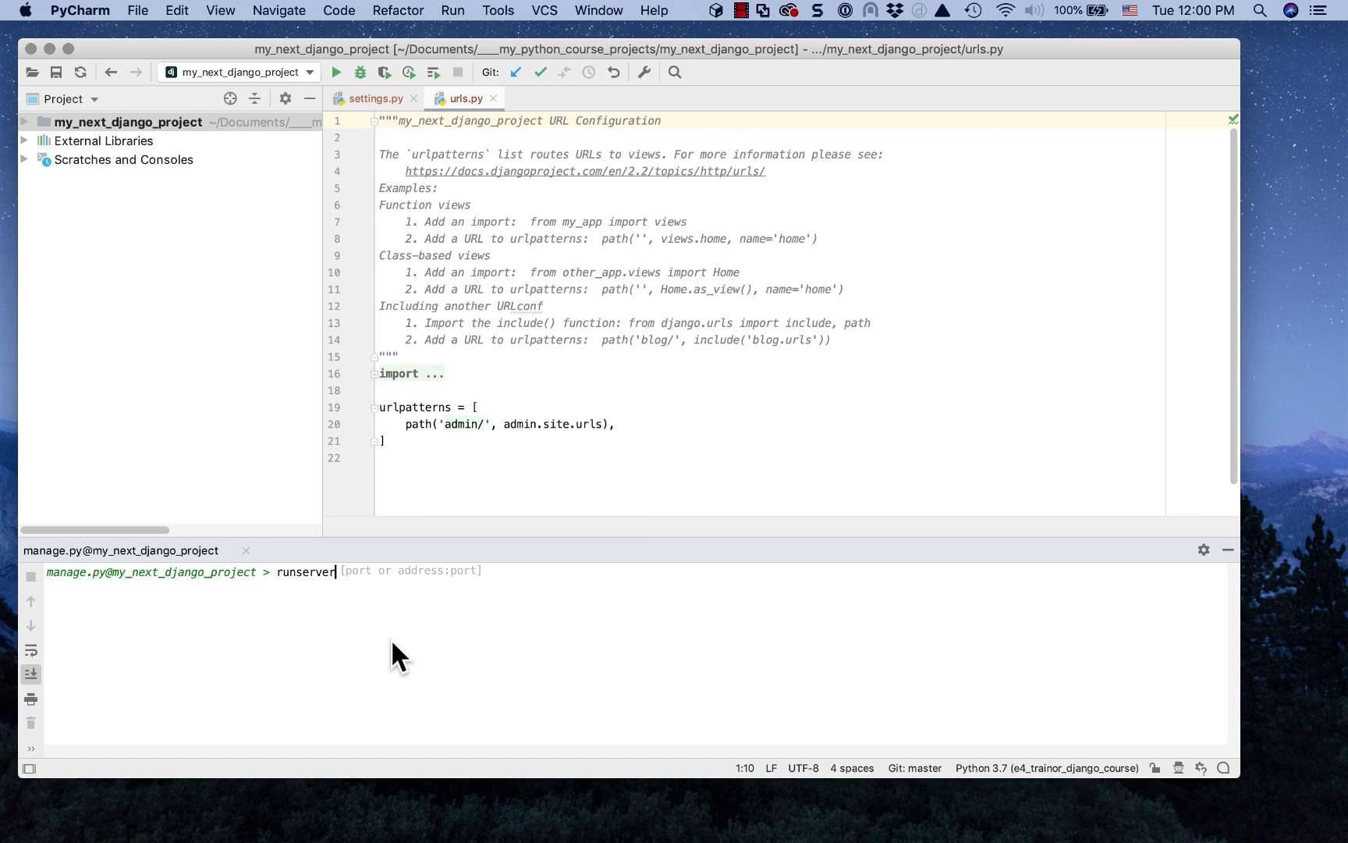
pyautogui.press('Return')
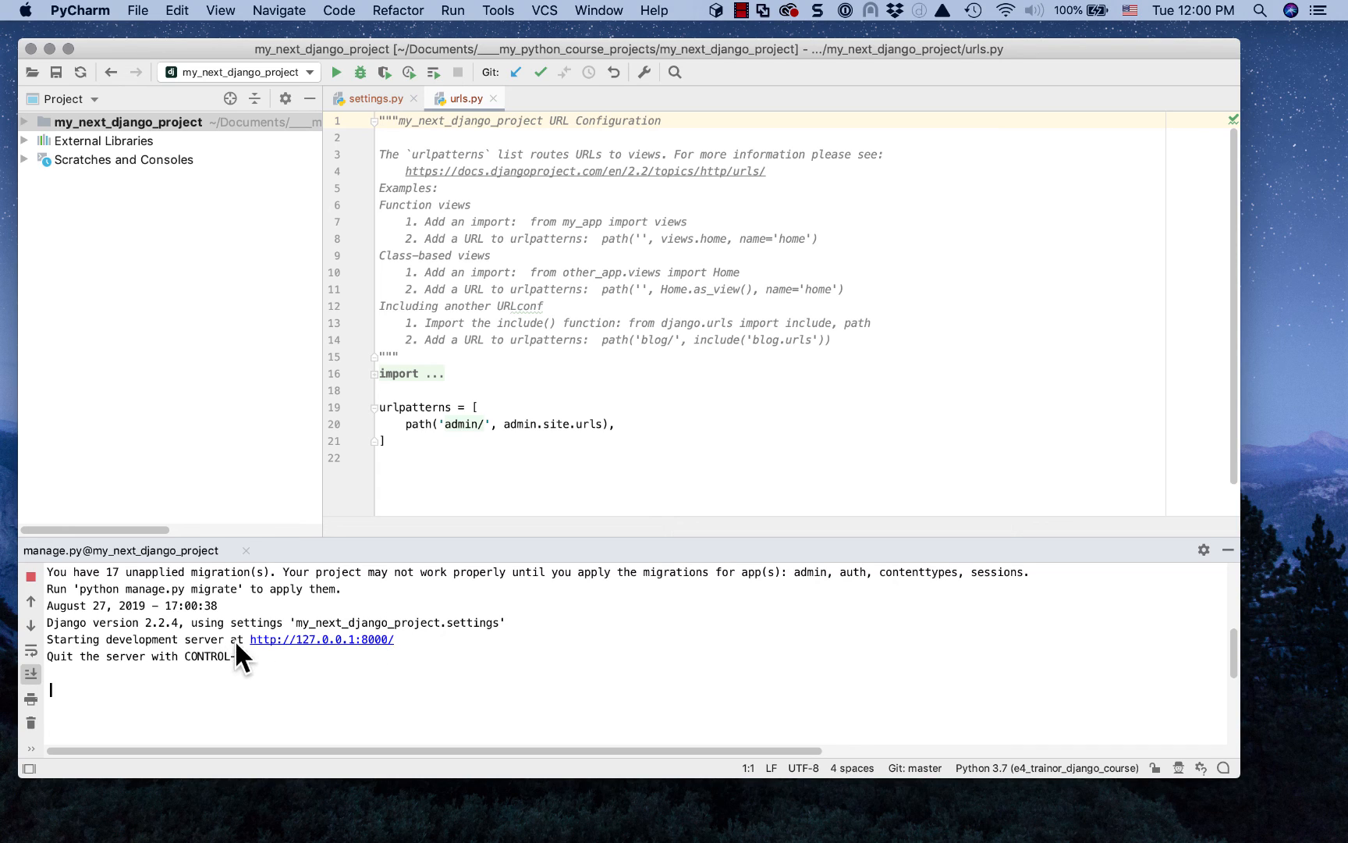
pyautogui.click(336, 636)
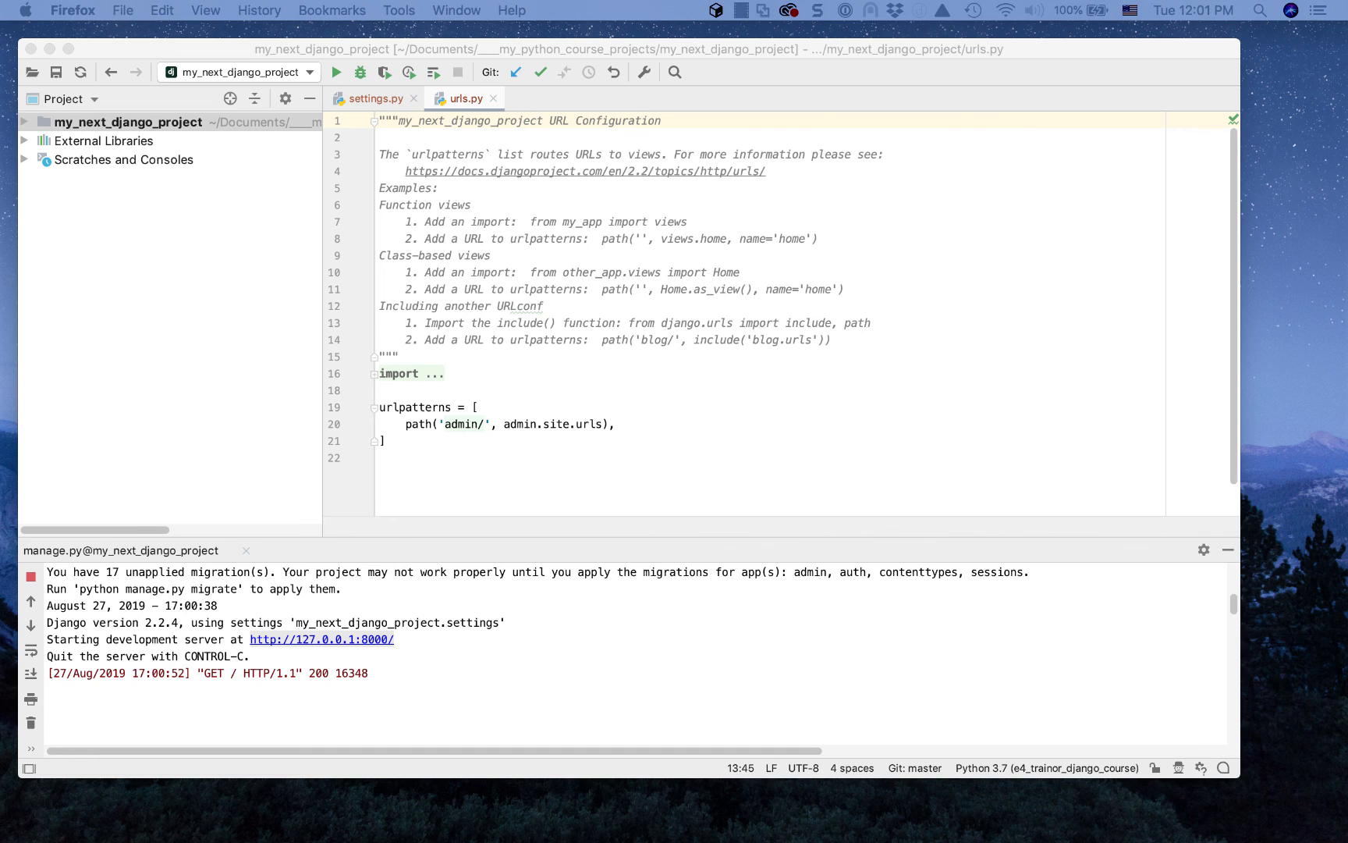
# Step: Review the Django welcome page and its linked release notes in an enlarged browser window, and close the window
pyautogui.moveTo(1342, 43); pyautogui.dragTo(586, 51)
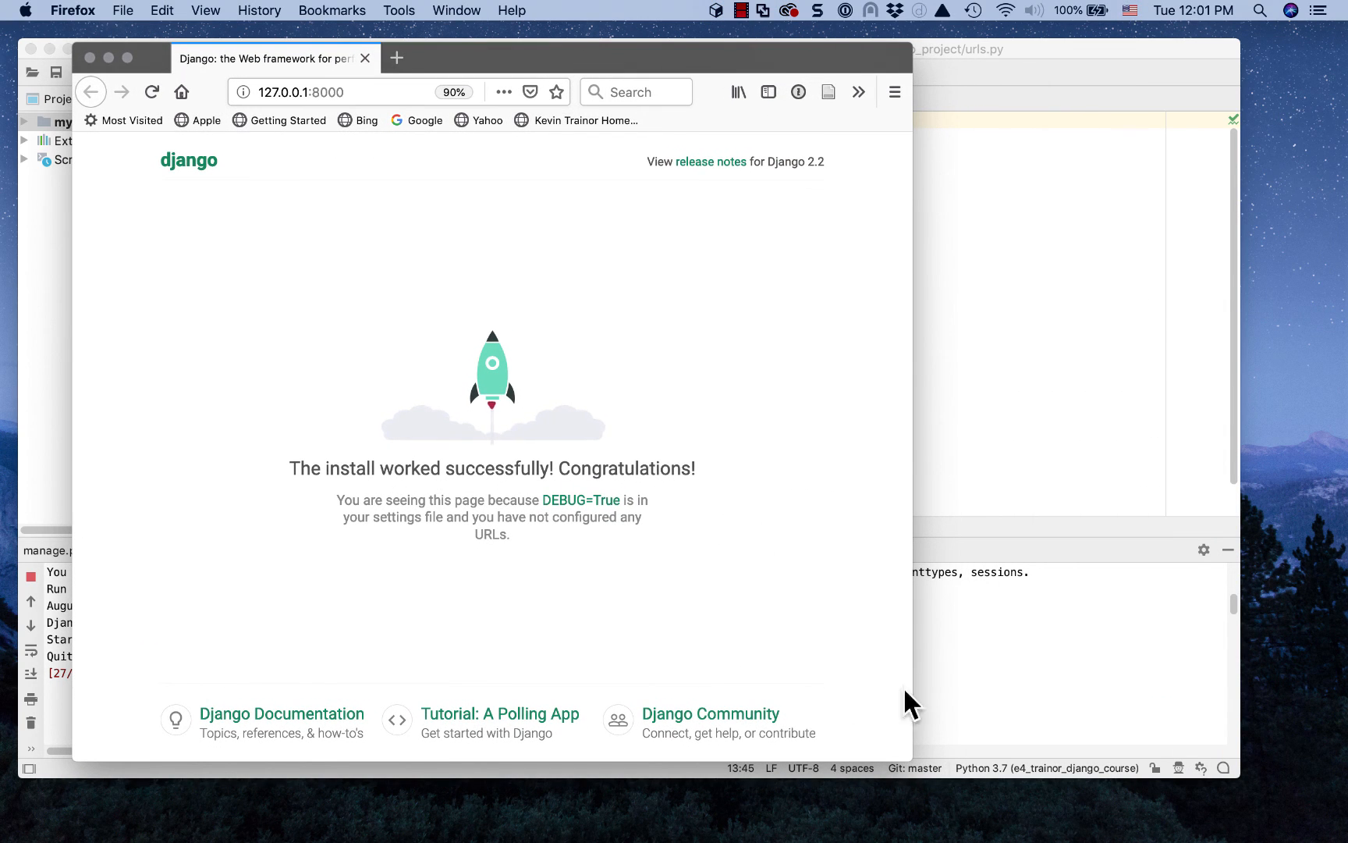
pyautogui.moveTo(911, 758); pyautogui.dragTo(1116, 794)
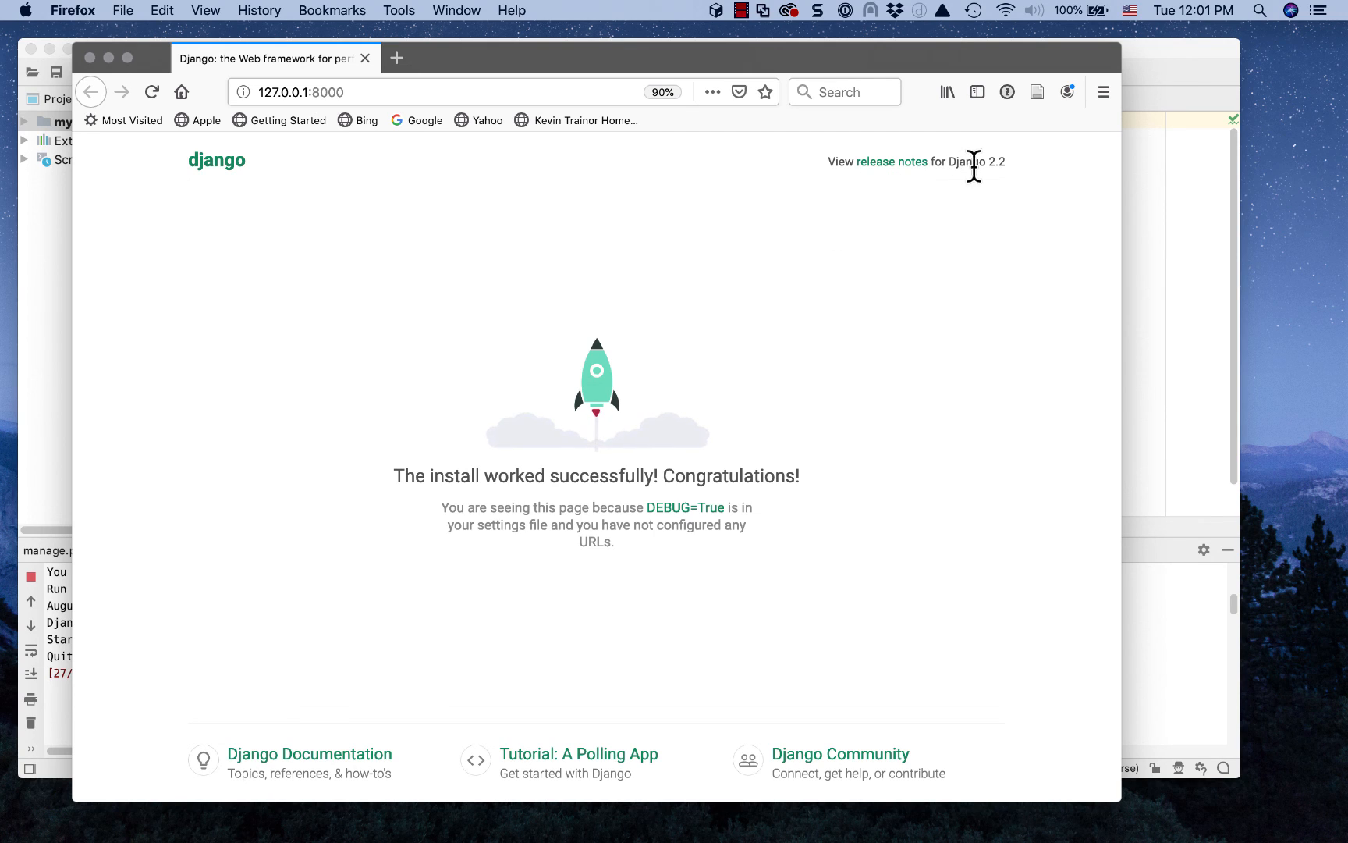
pyautogui.click(905, 166)
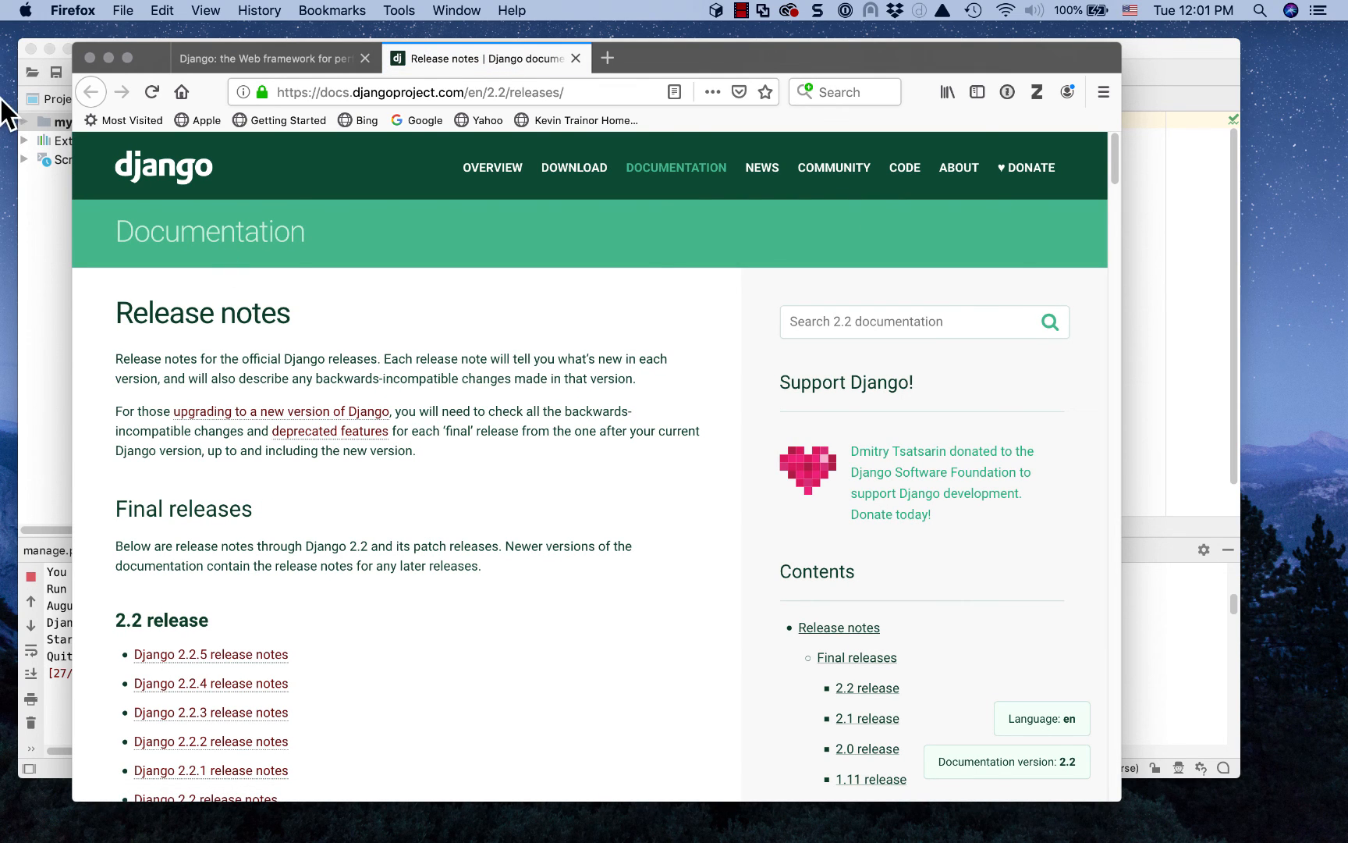
pyautogui.click(576, 57)
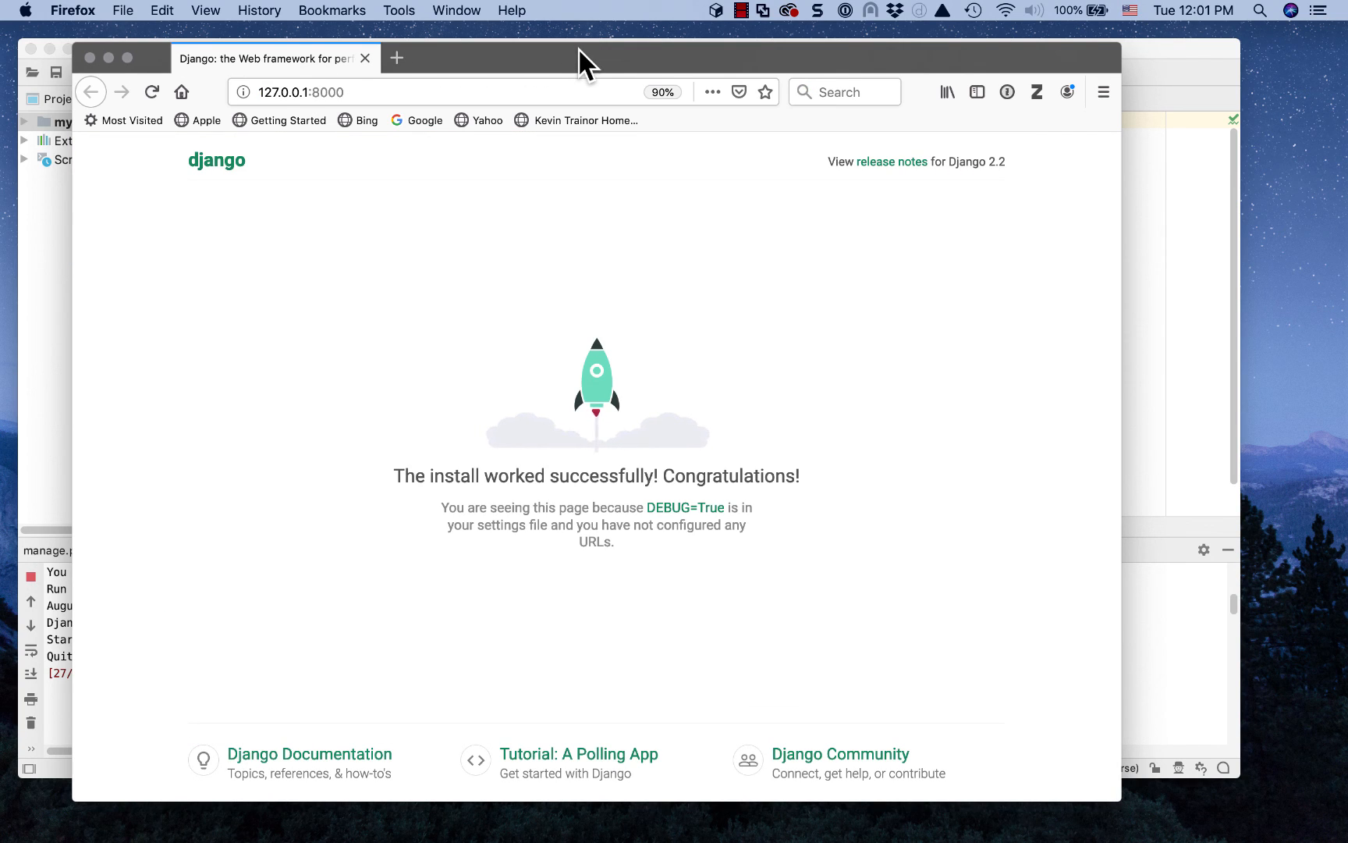
pyautogui.click(89, 58)
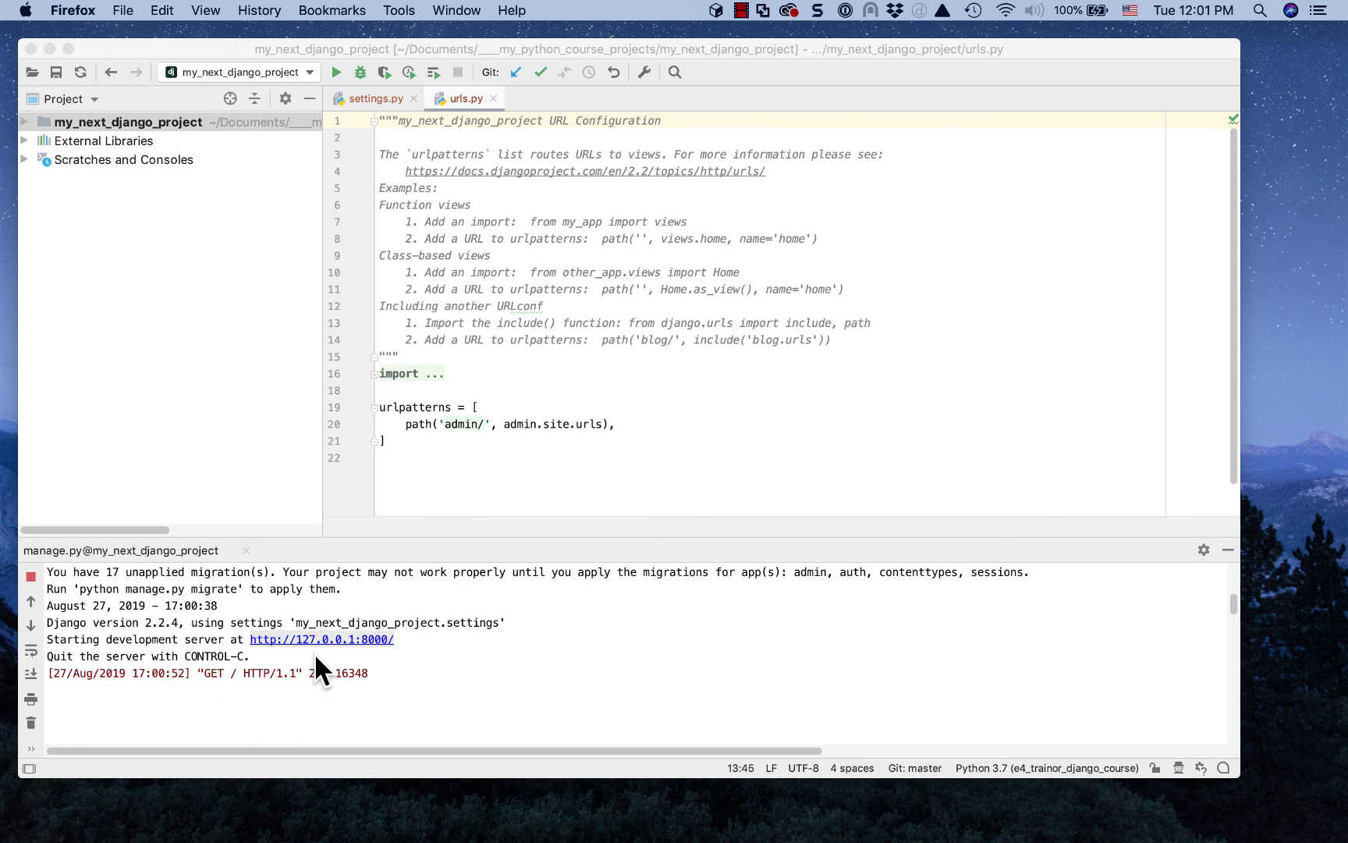
# Step: Switch back to PyCharm and dismiss the notification about adding external files to Git
pyautogui.click(375, 691)
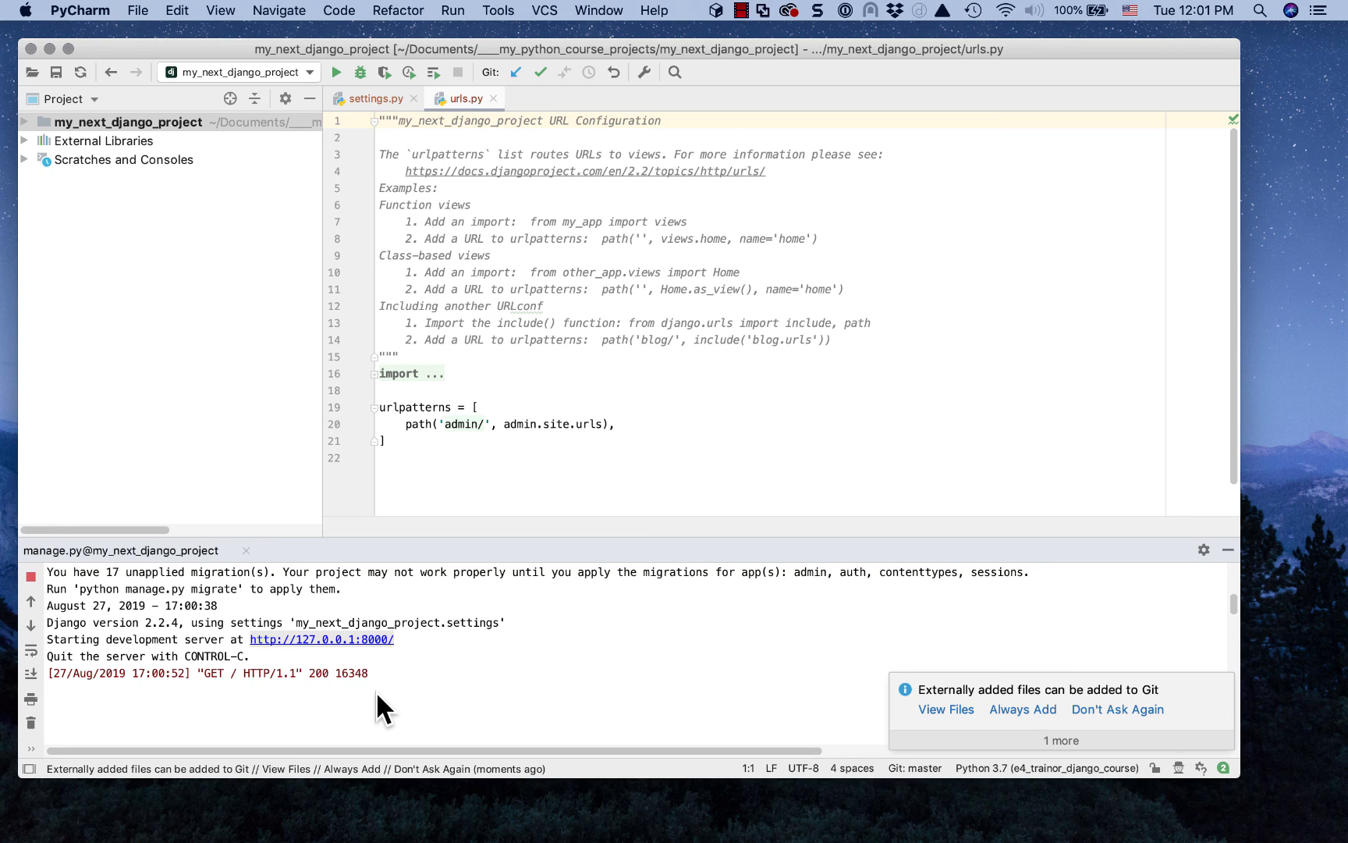
pyautogui.click(819, 628)
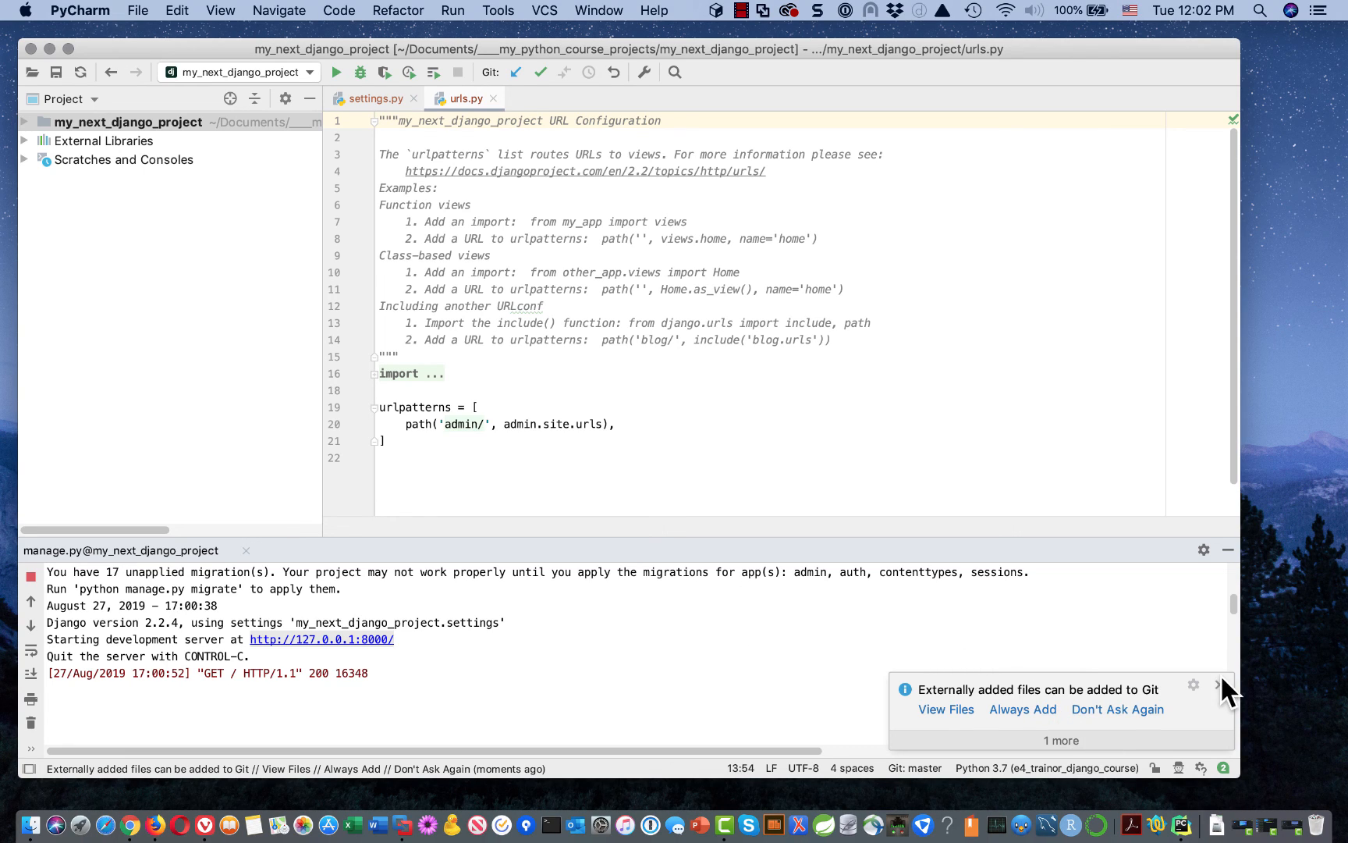
pyautogui.click(1218, 684)
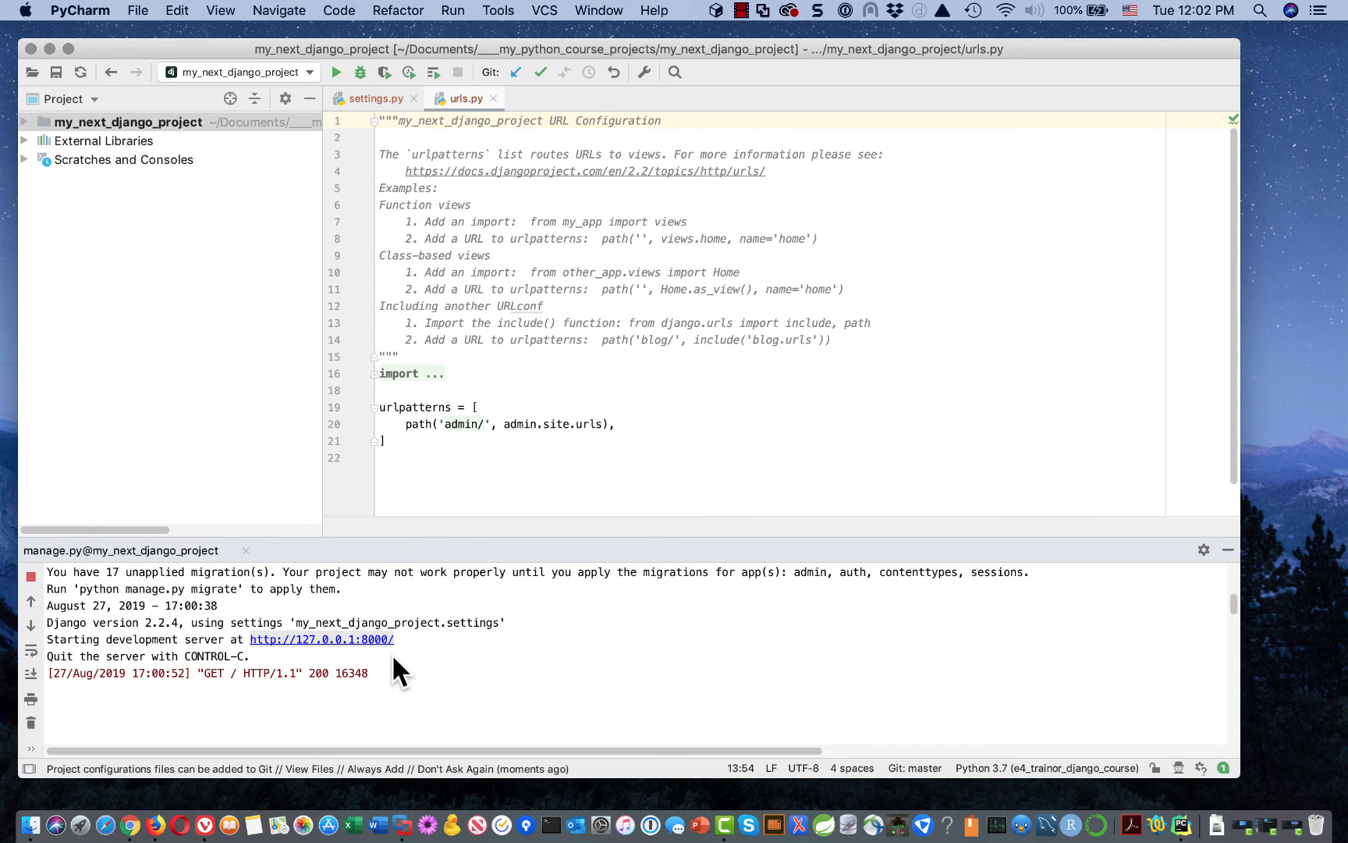
pyautogui.click(31, 575)
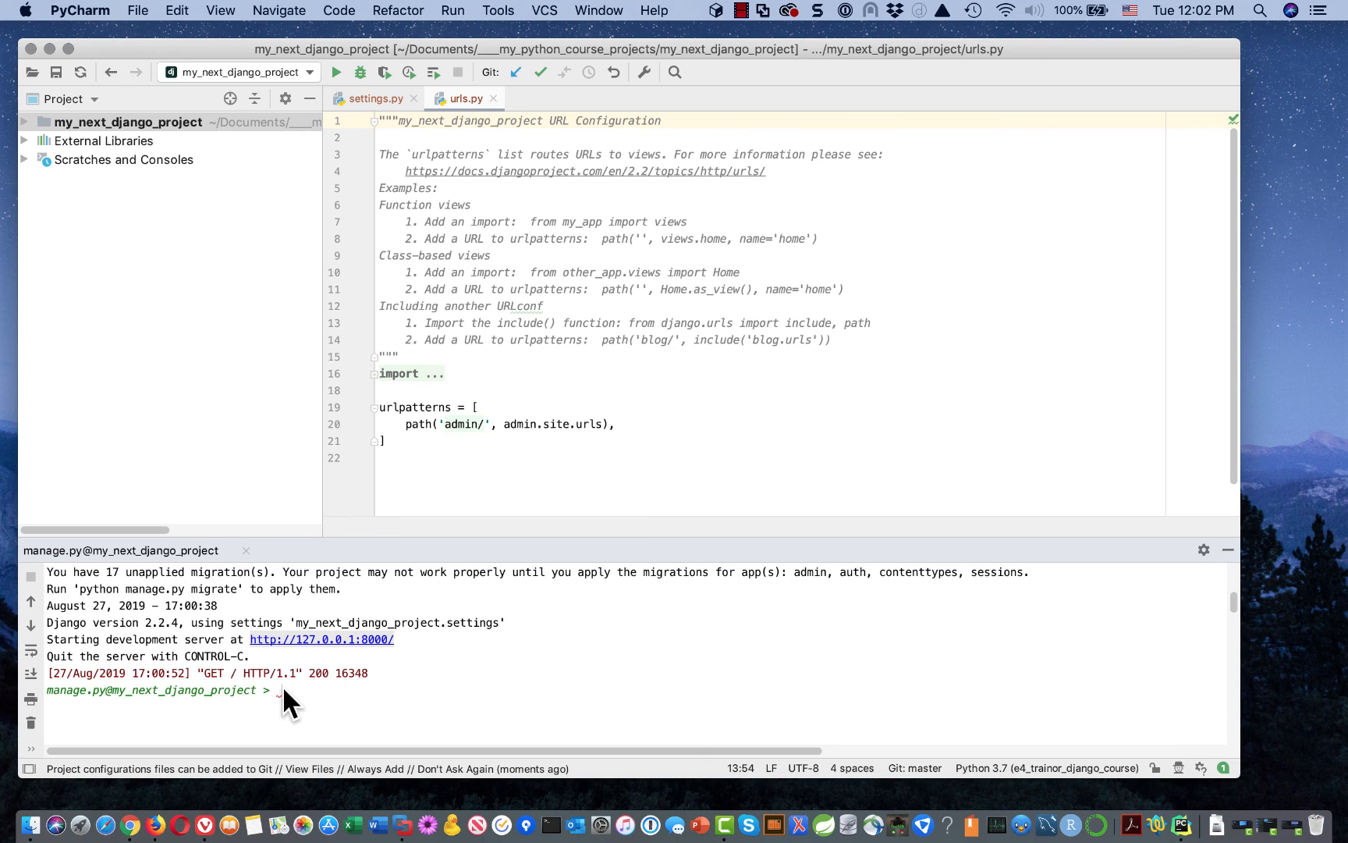
pyautogui.click(367, 638)
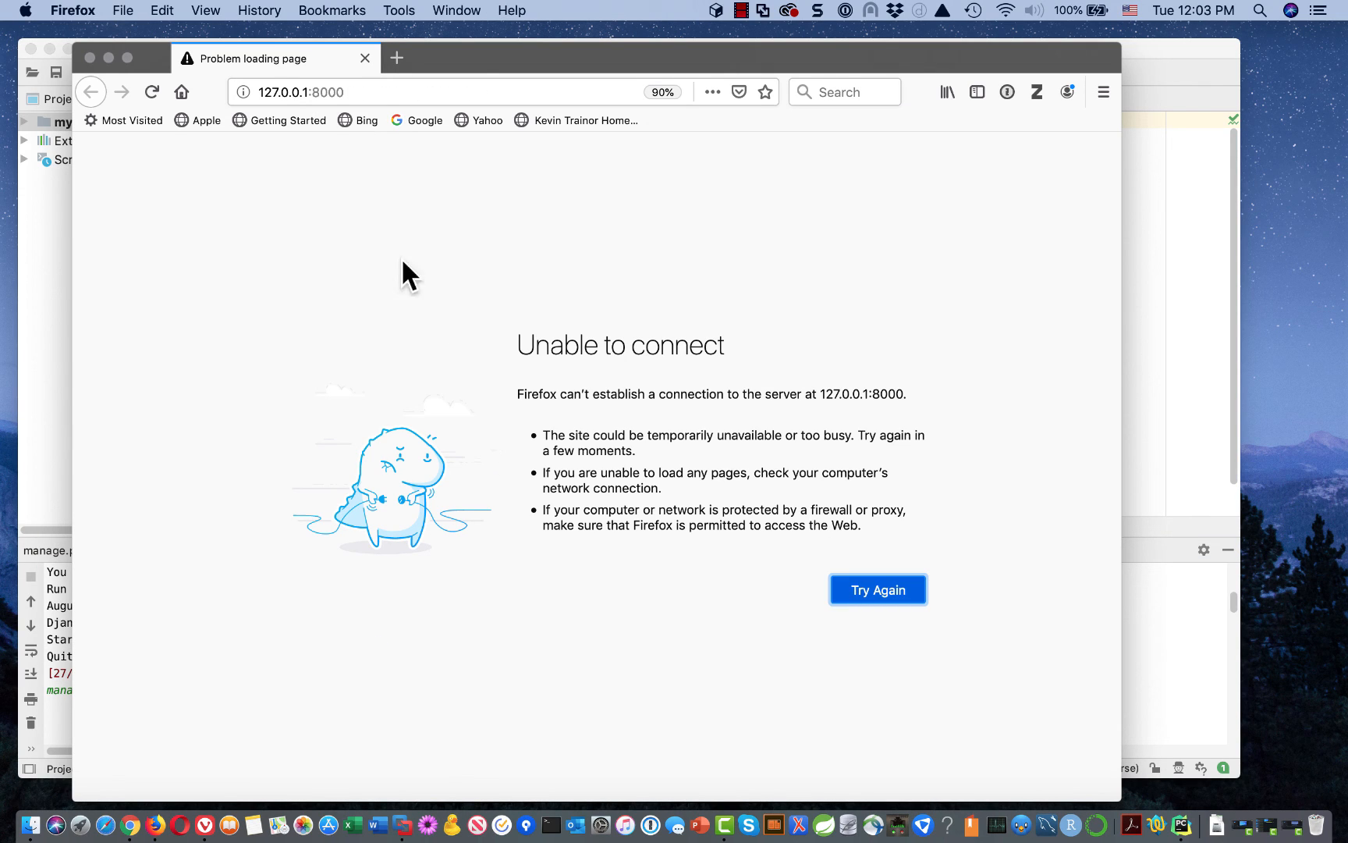
pyautogui.click(86, 56)
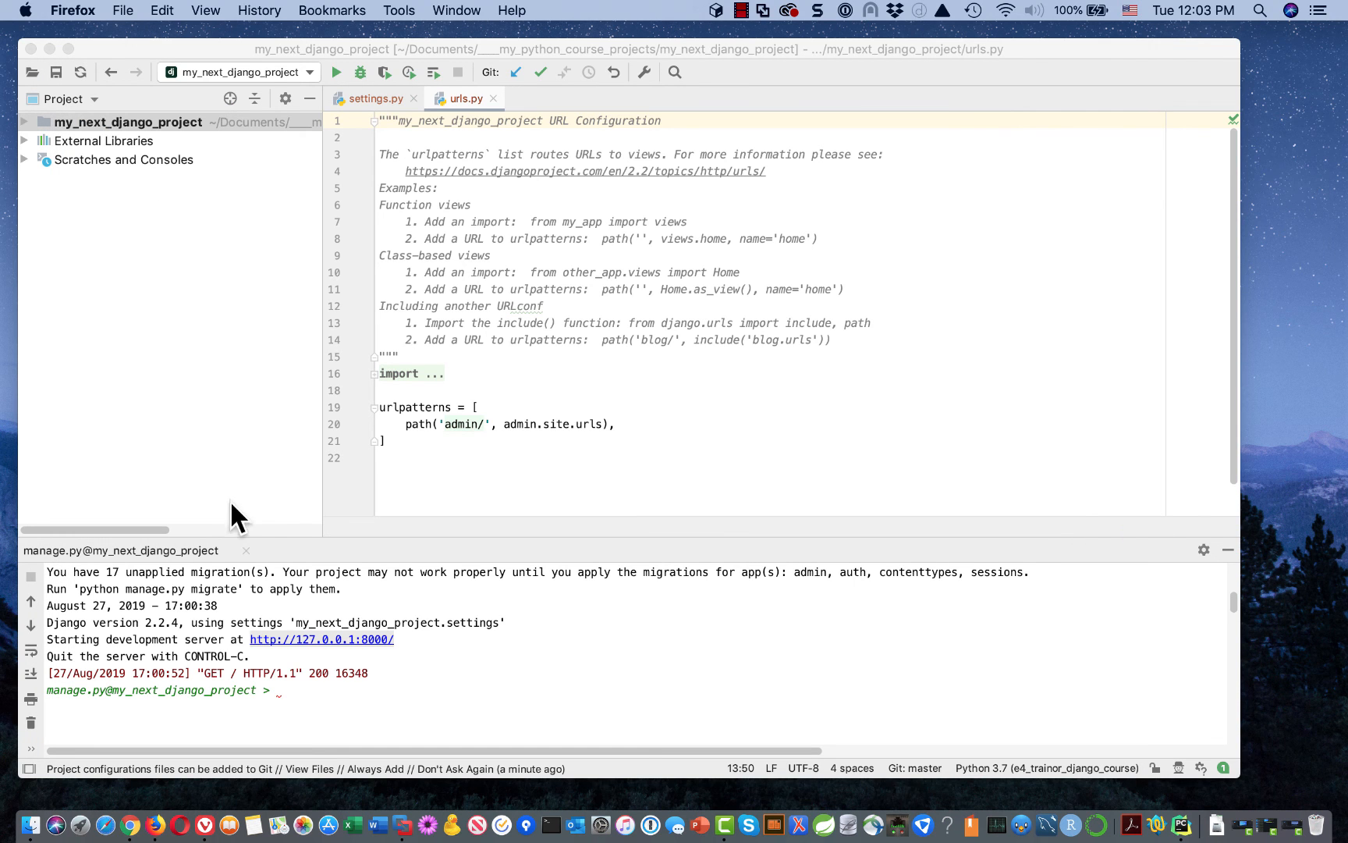
# Step: Restart the Django development server by running the runserver task at the manage.py prompt
pyautogui.click(280, 692)
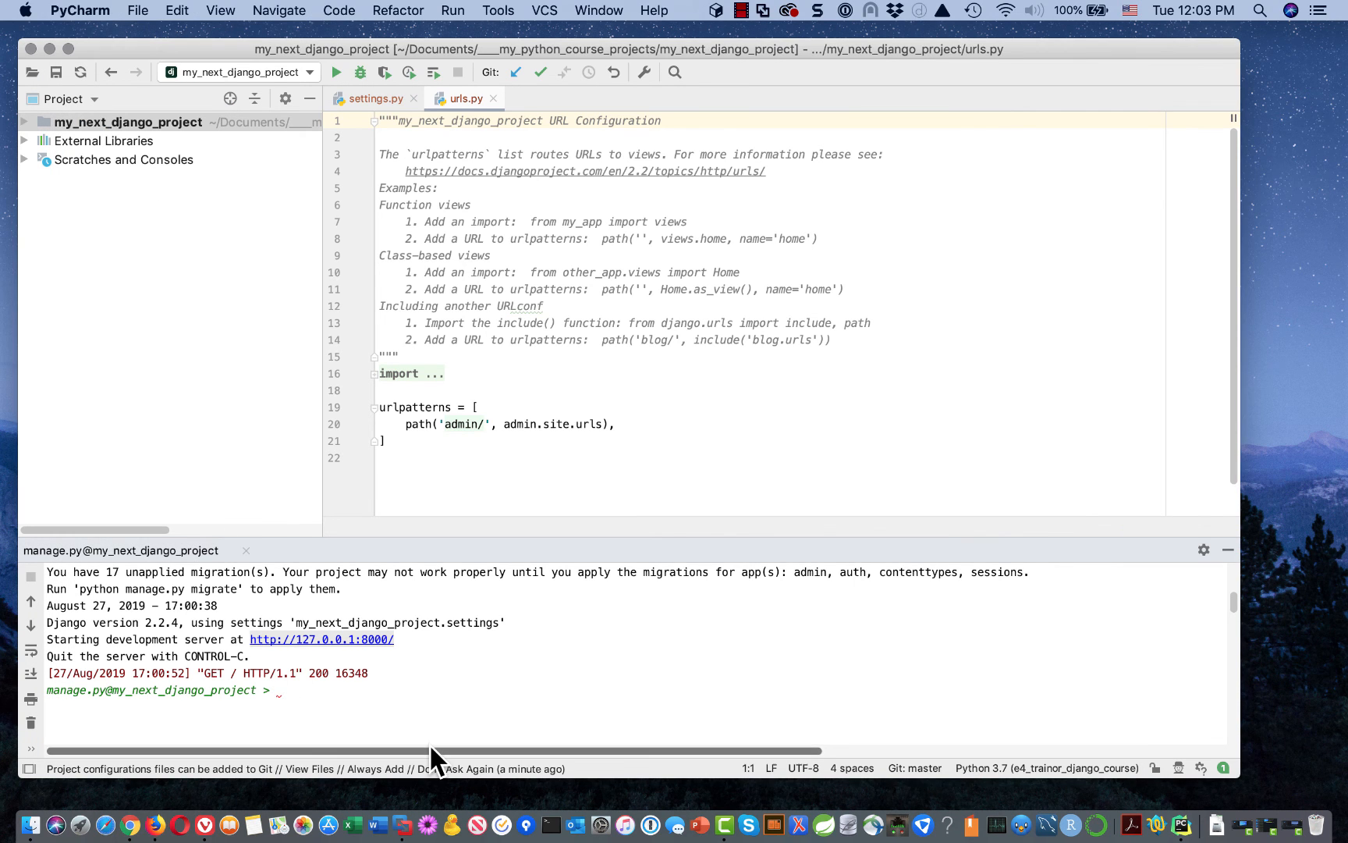
pyautogui.write('runser')
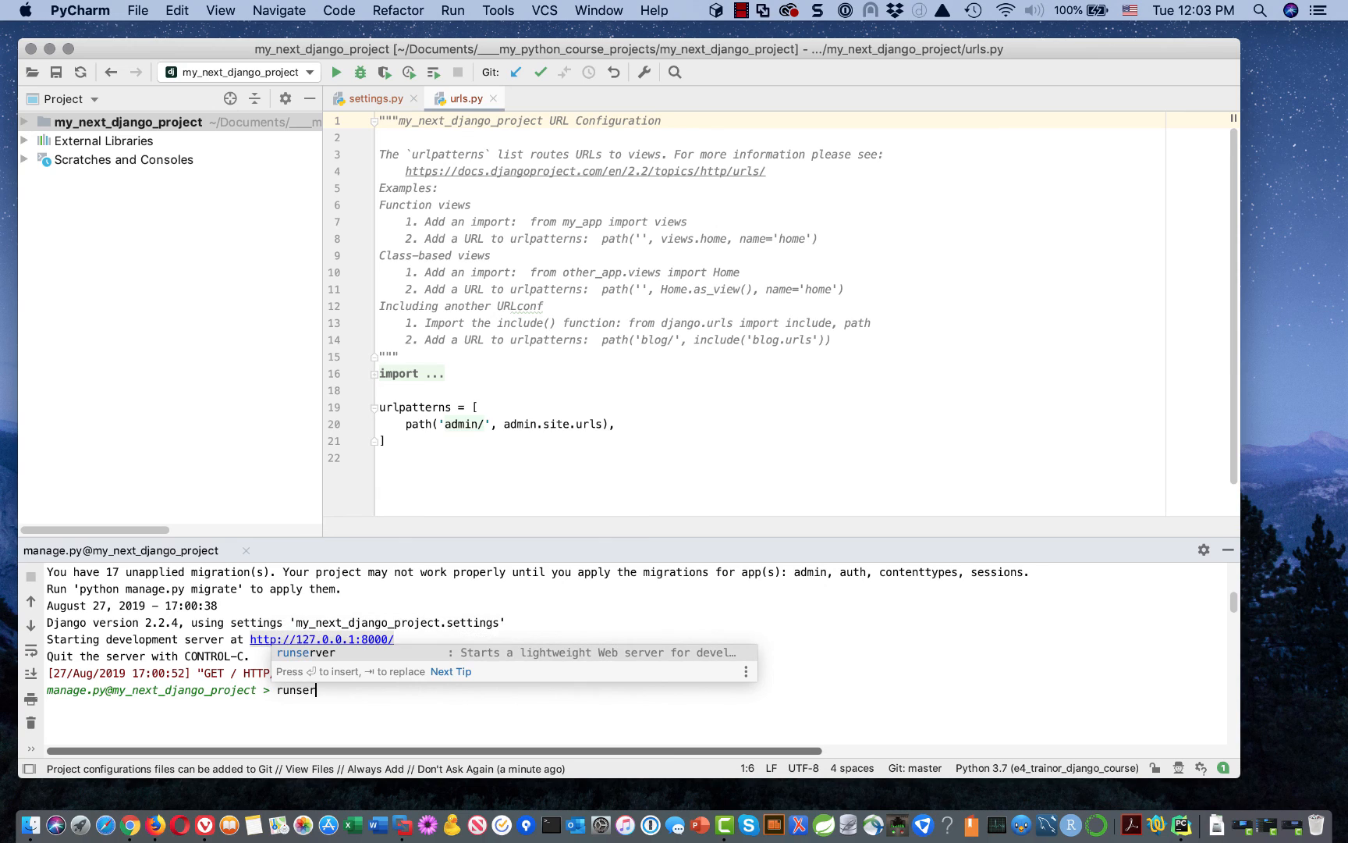
pyautogui.write('ver')
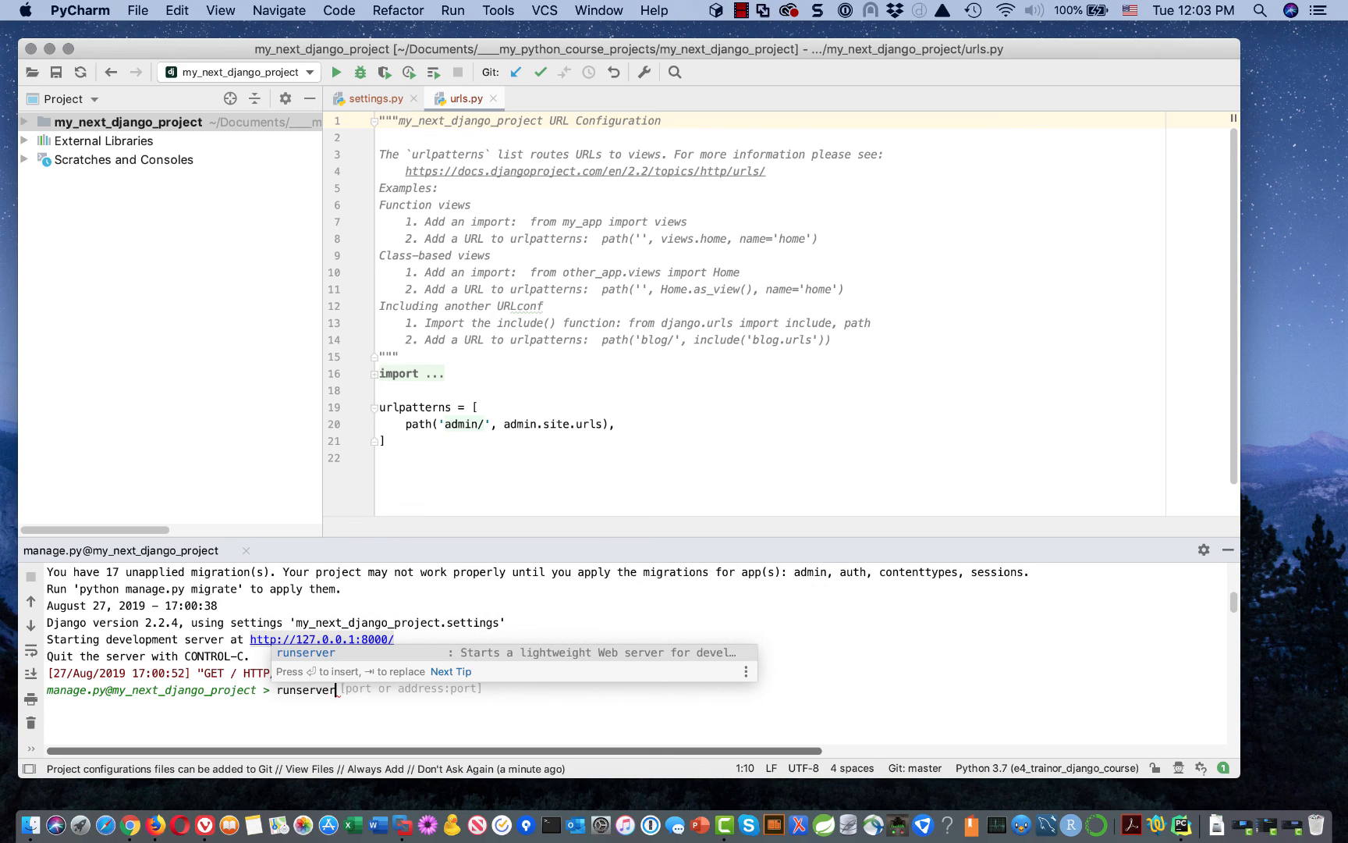
pyautogui.press('Escape')
pyautogui.press('Return')
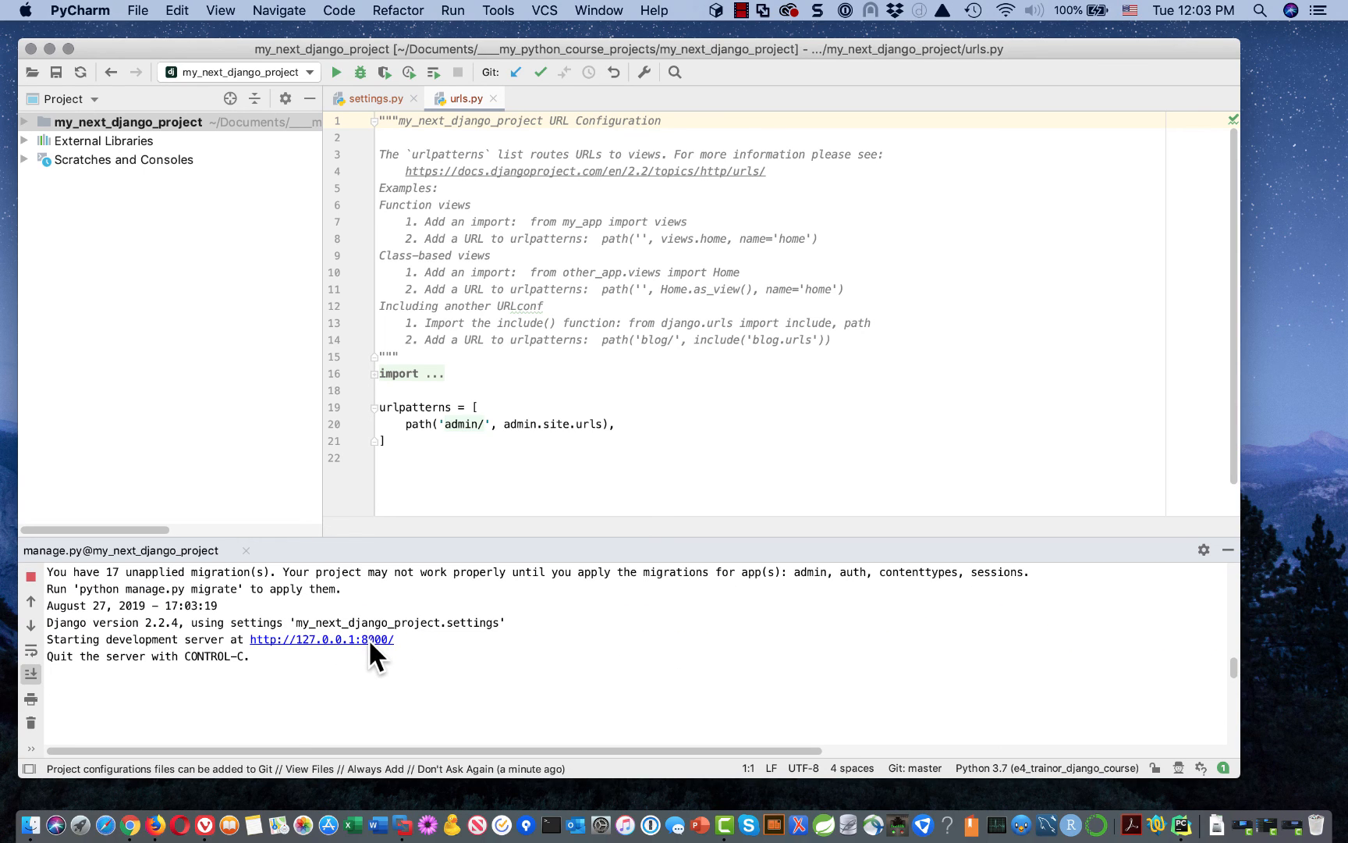
pyautogui.click(369, 637)
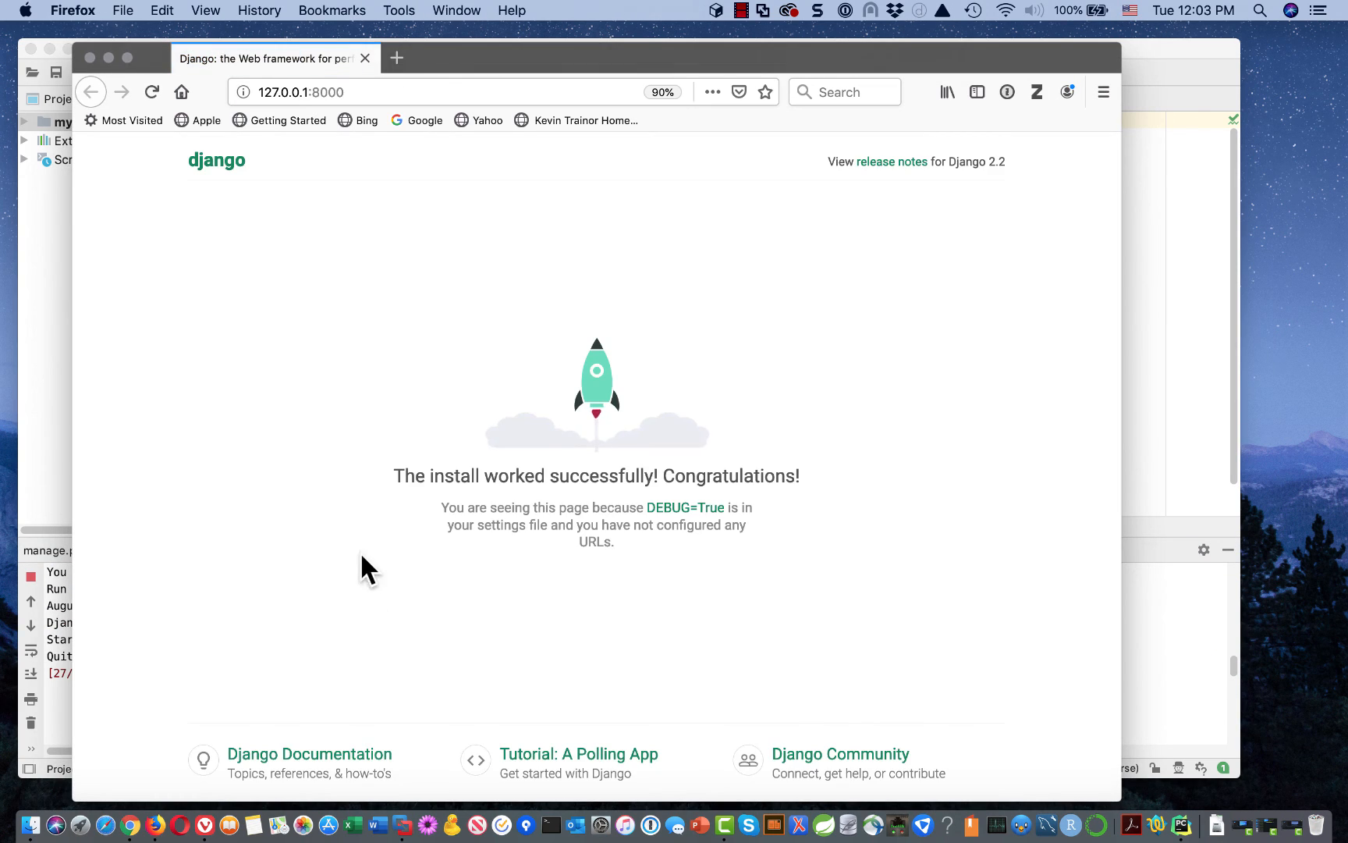
pyautogui.click(90, 56)
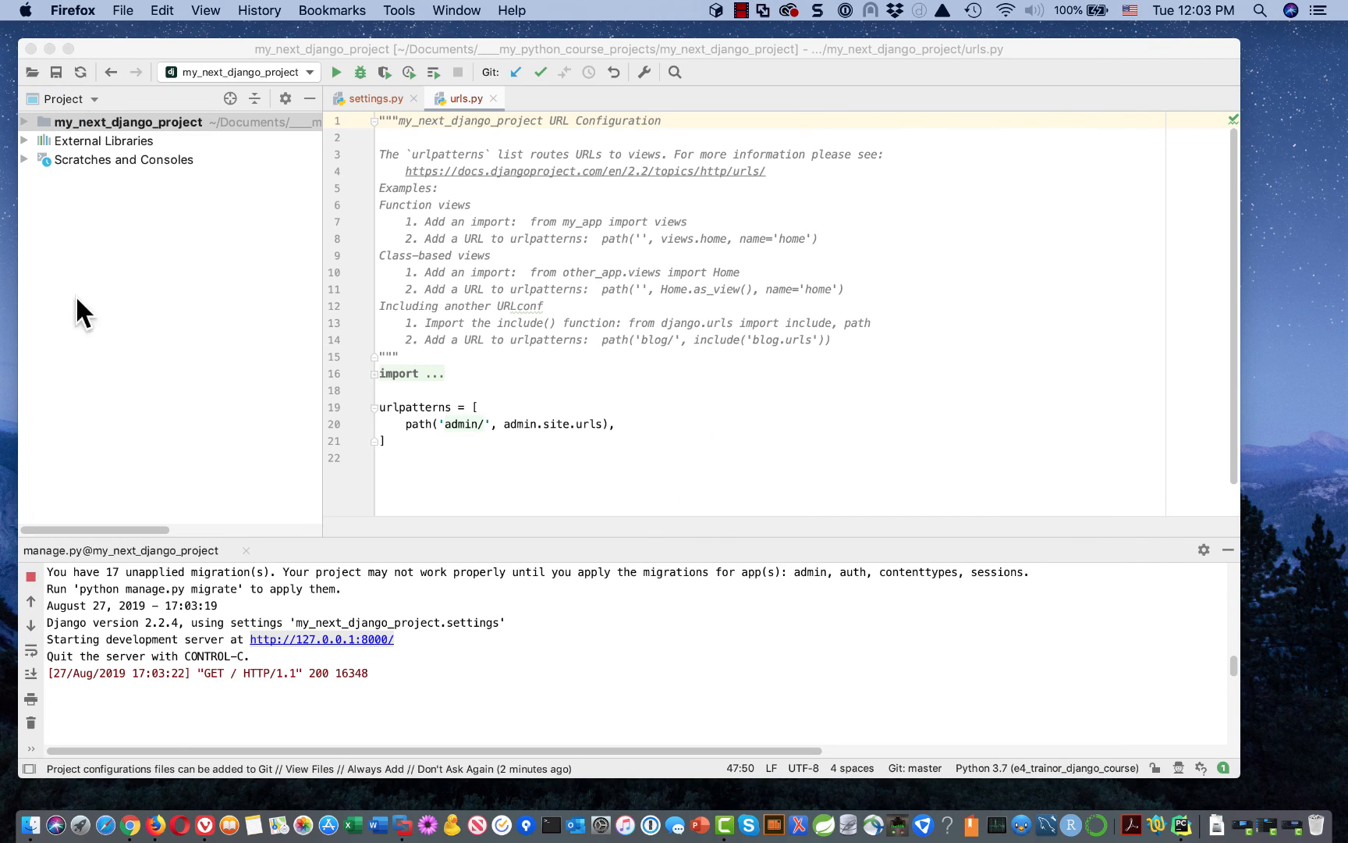
pyautogui.click(31, 577)
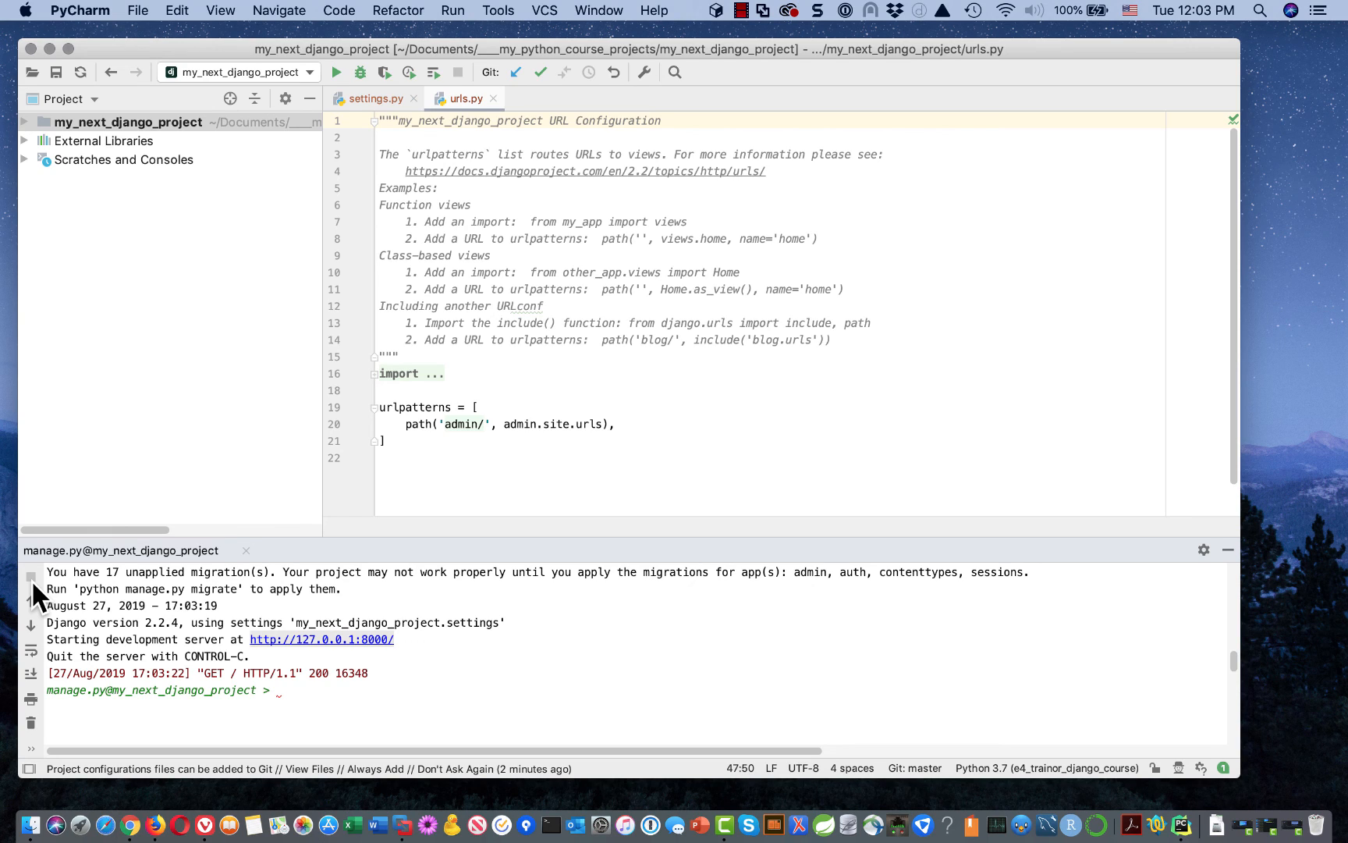
pyautogui.click(743, 11)
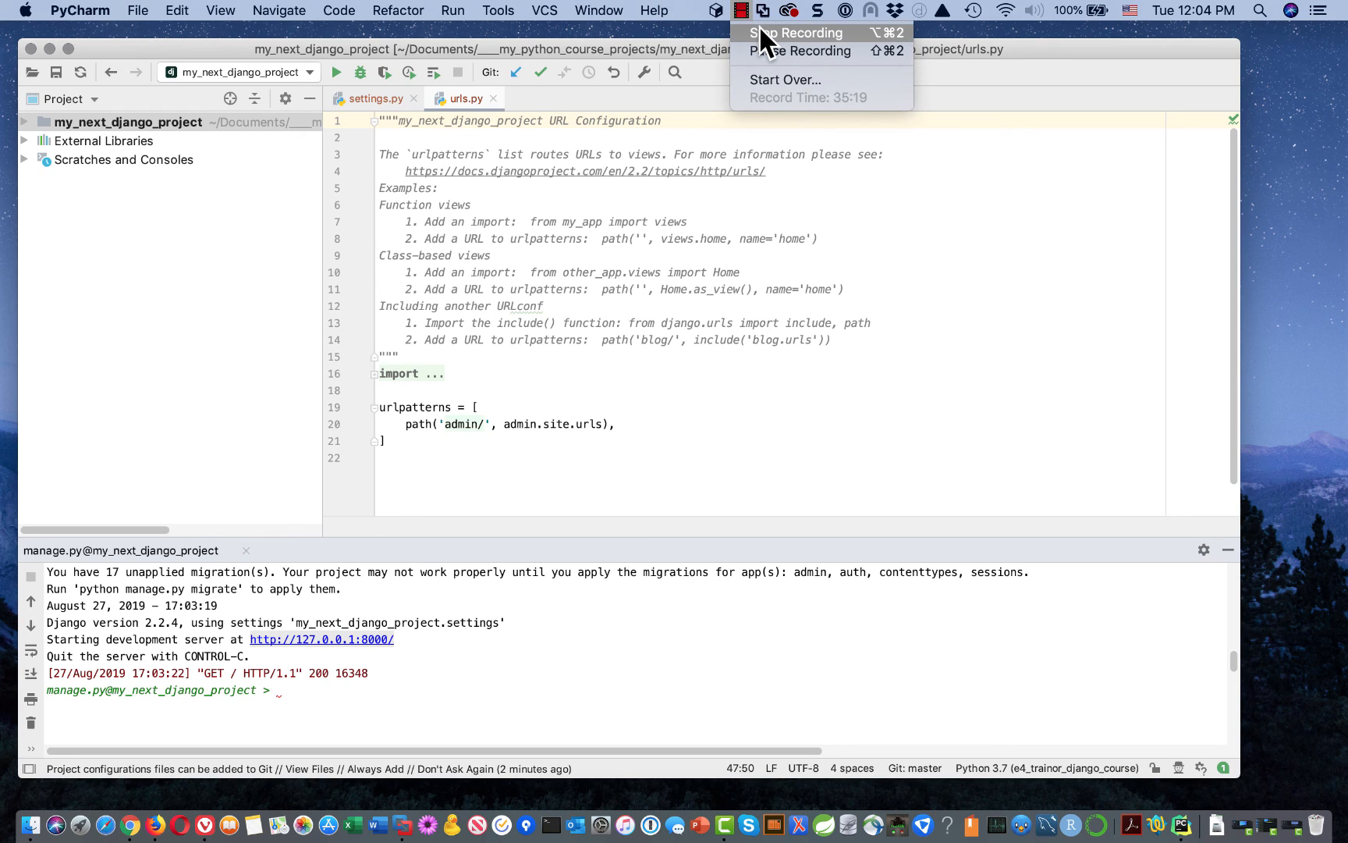